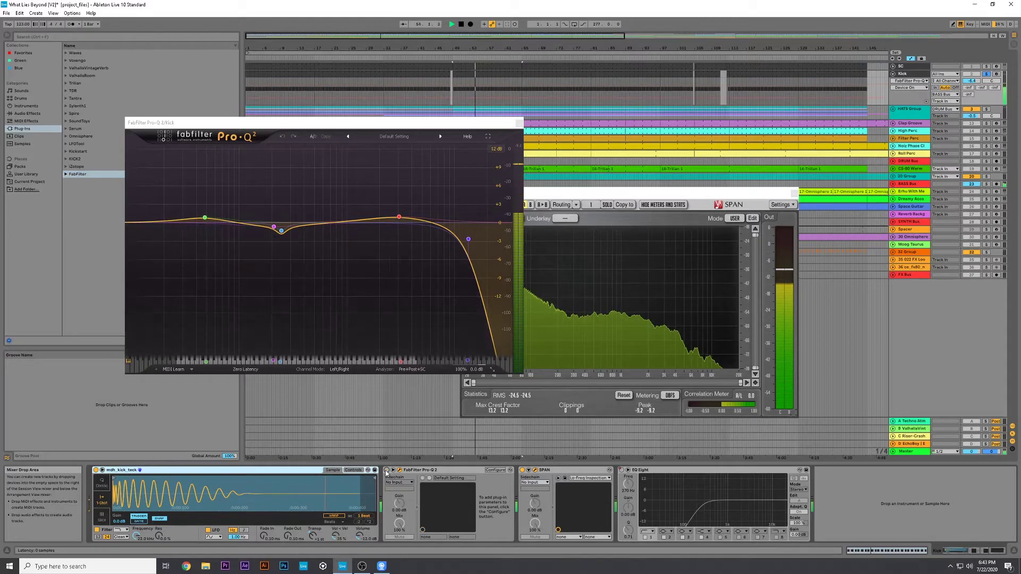
Re-enable the Pro-Q 2 on the kick, place the SPAN window beside its EQ window, and play the kick.
click(387, 471)
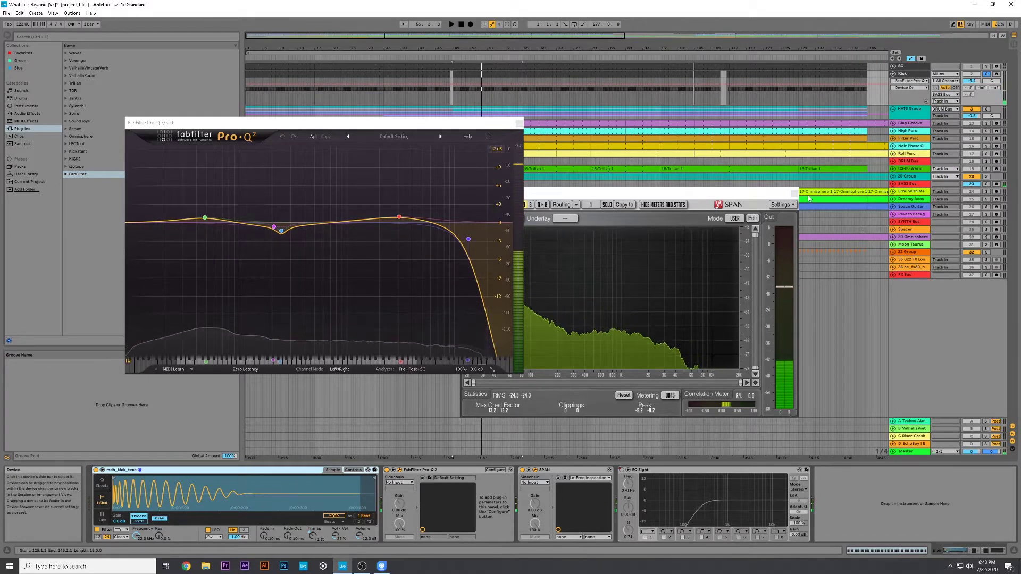
drag(537, 192, 651, 125)
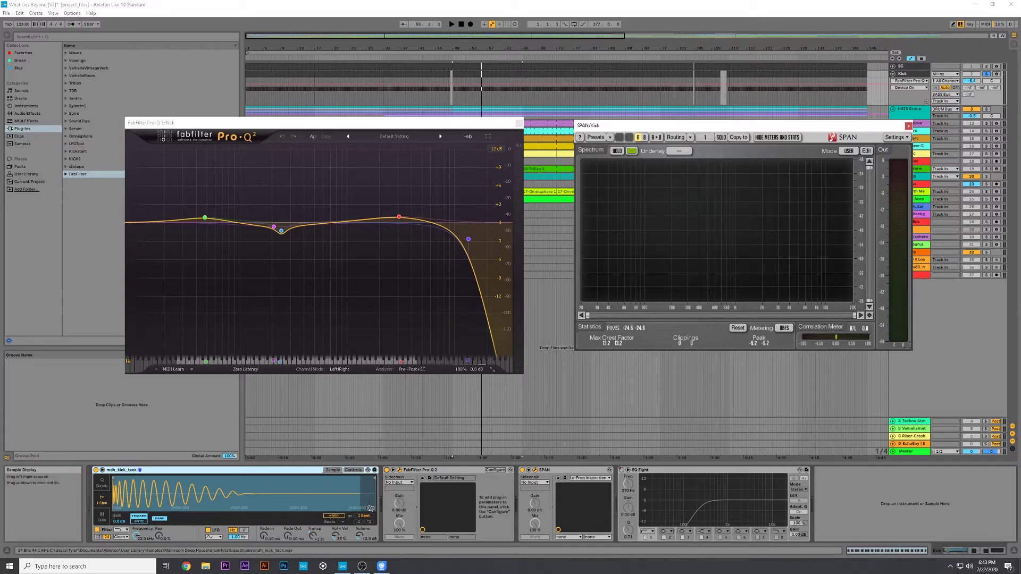
key(space)
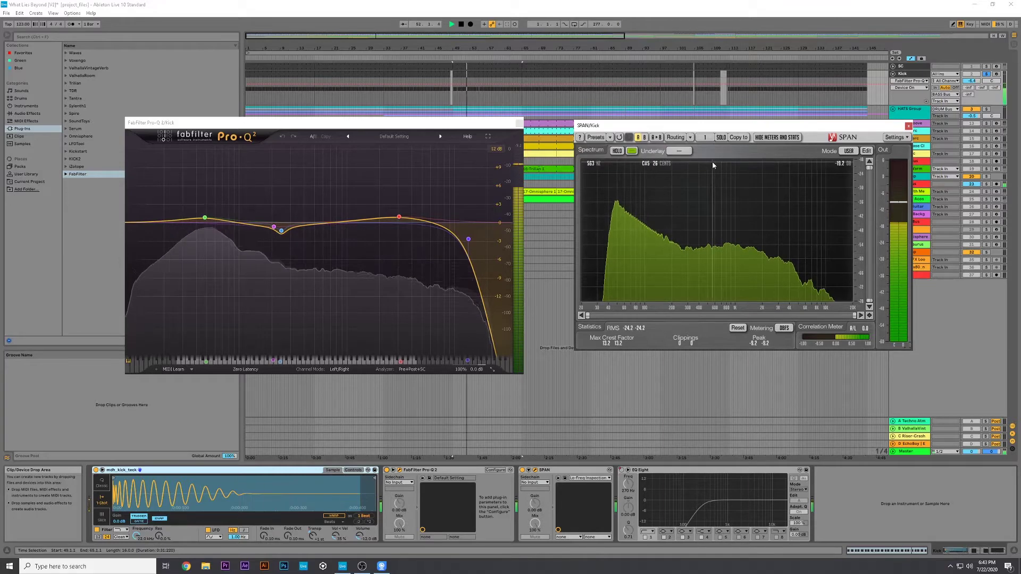
Show the kick's EQ Eight Device On automation across the whole arrangement and stop playback.
click(609, 470)
click(698, 473)
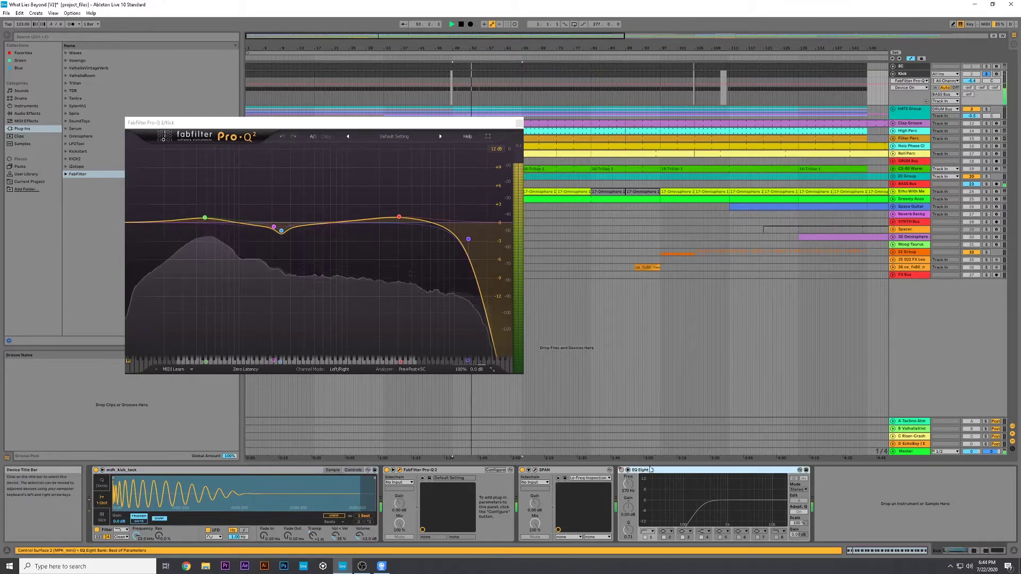
right_click(622, 471)
key(Escape)
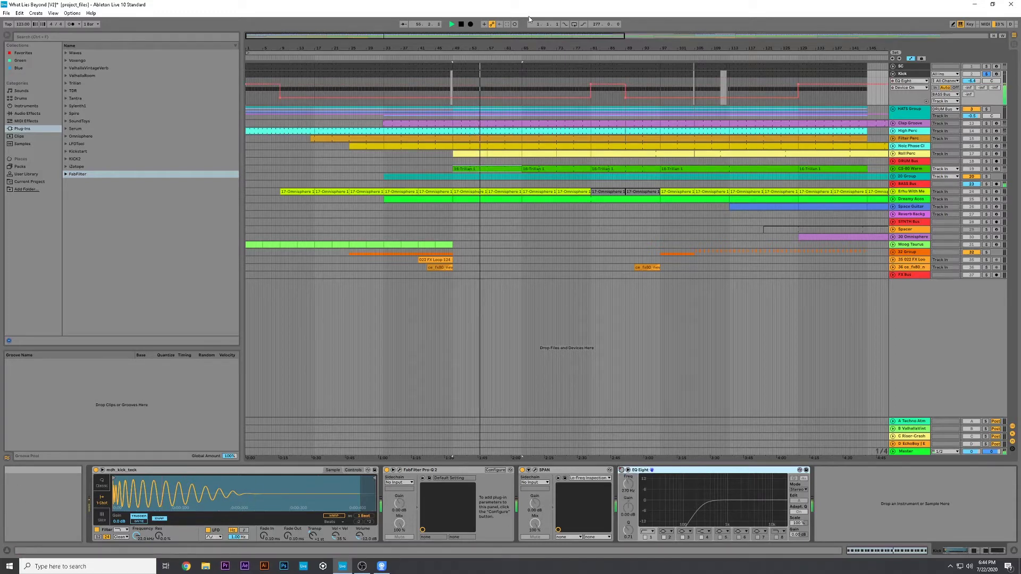
key(space)
key(minus)
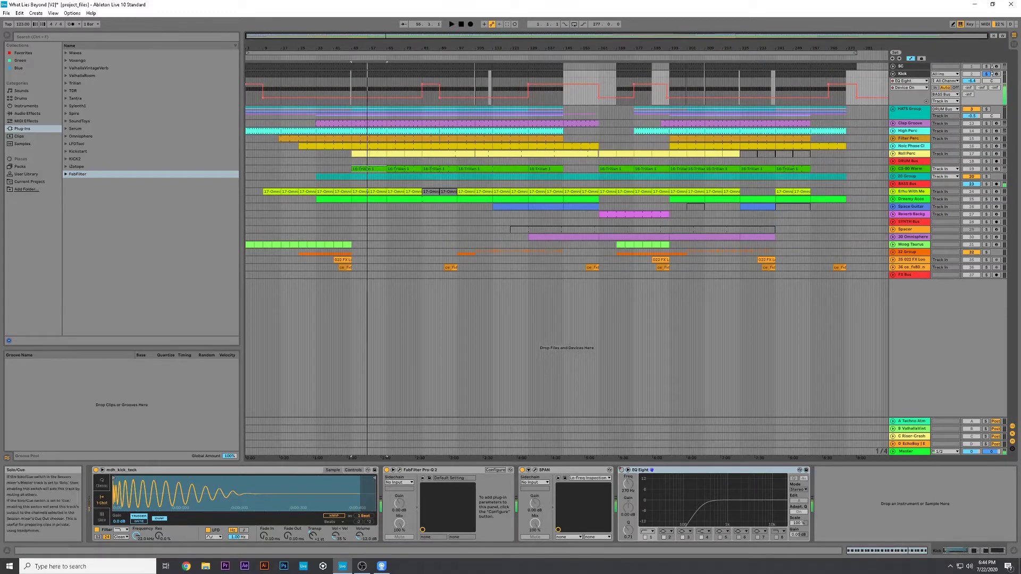
Compare the clips of the SC and Kick tracks by unfolding them, selecting a section of SC, and collapsing both tracks.
click(893, 74)
click(893, 66)
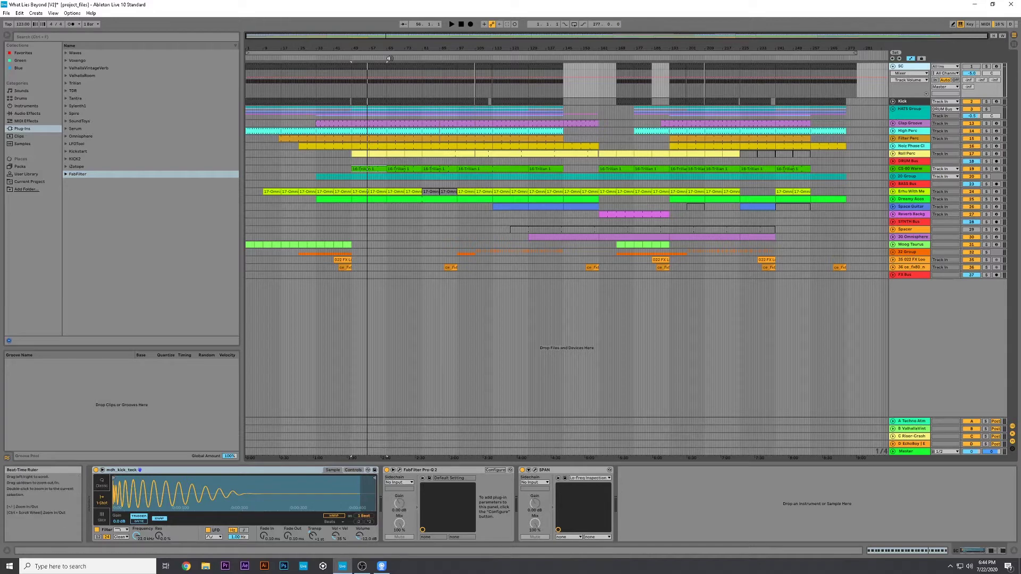
click(369, 79)
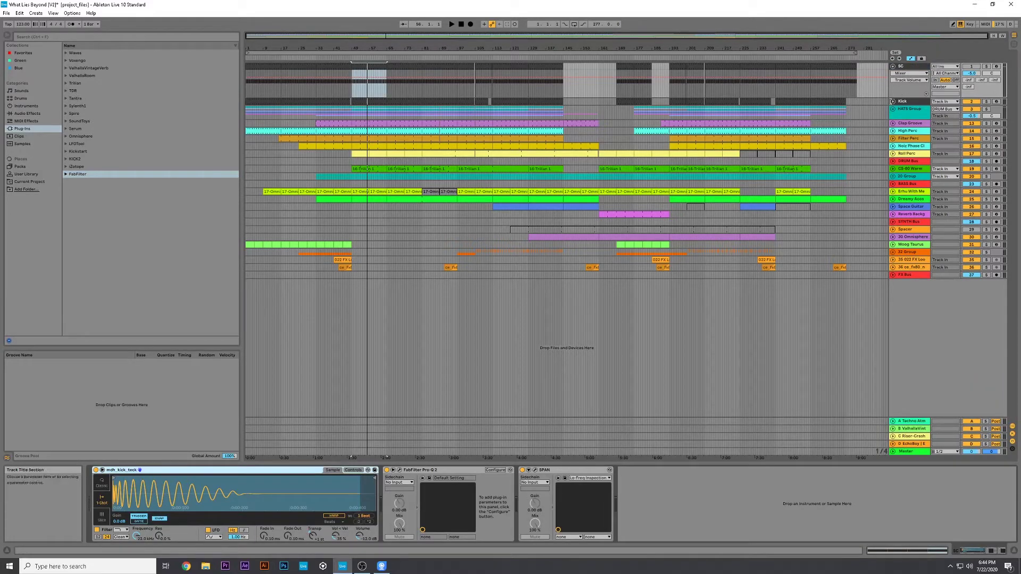
click(893, 100)
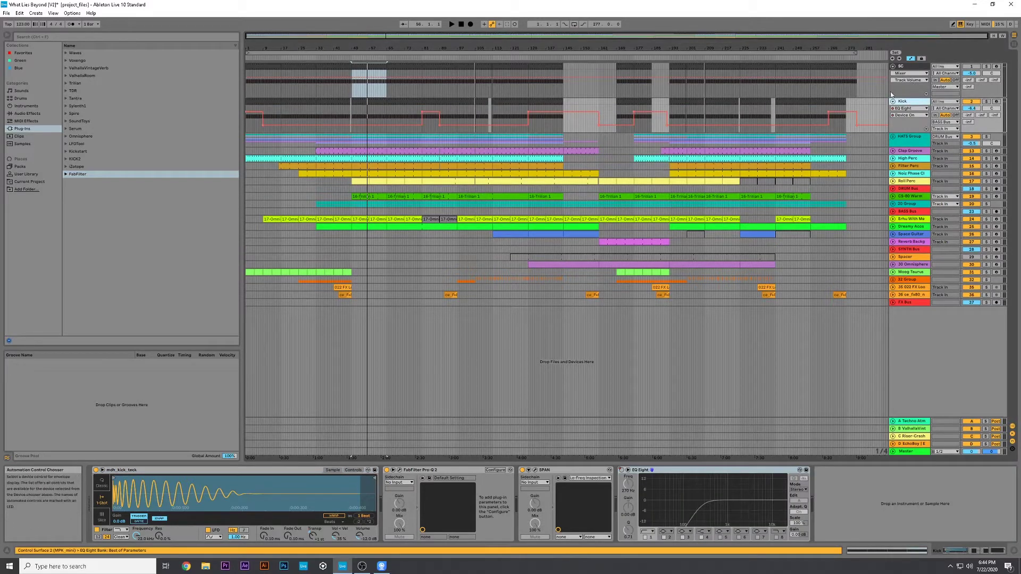
click(904, 93)
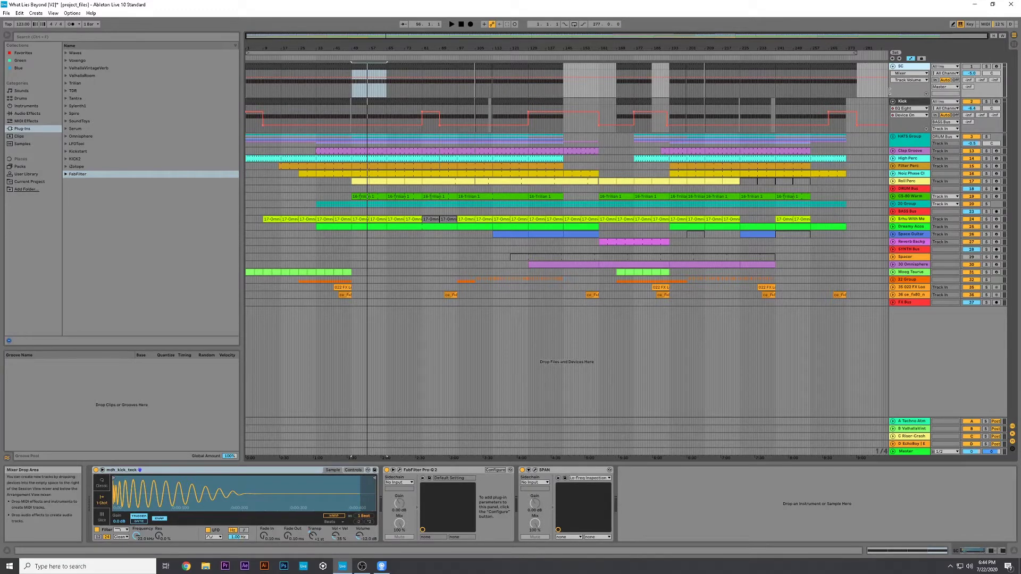
click(892, 66)
click(893, 73)
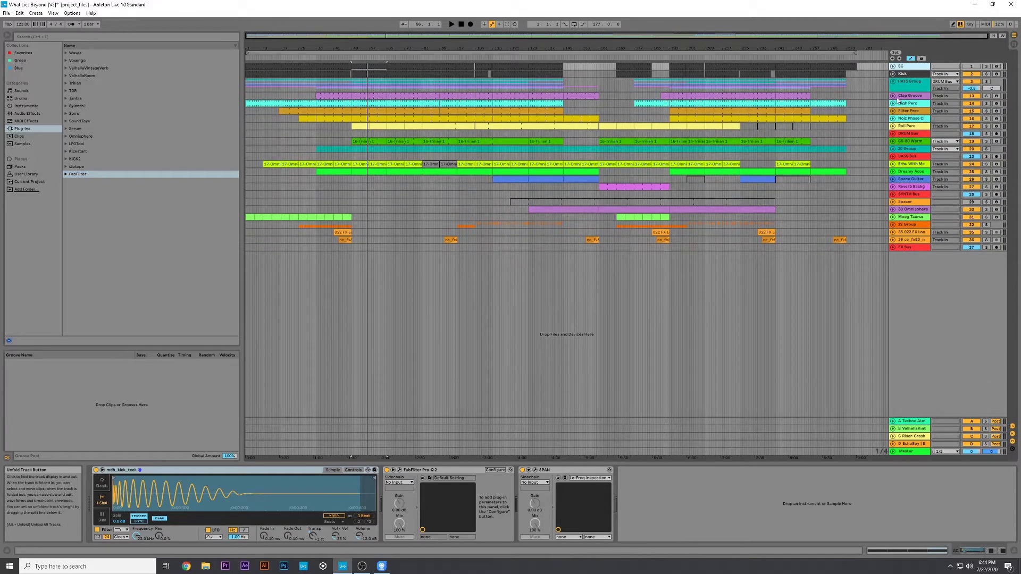
Expand the HATS Group and display the device chain of its Main Hats subgroup.
click(885, 85)
key(Right)
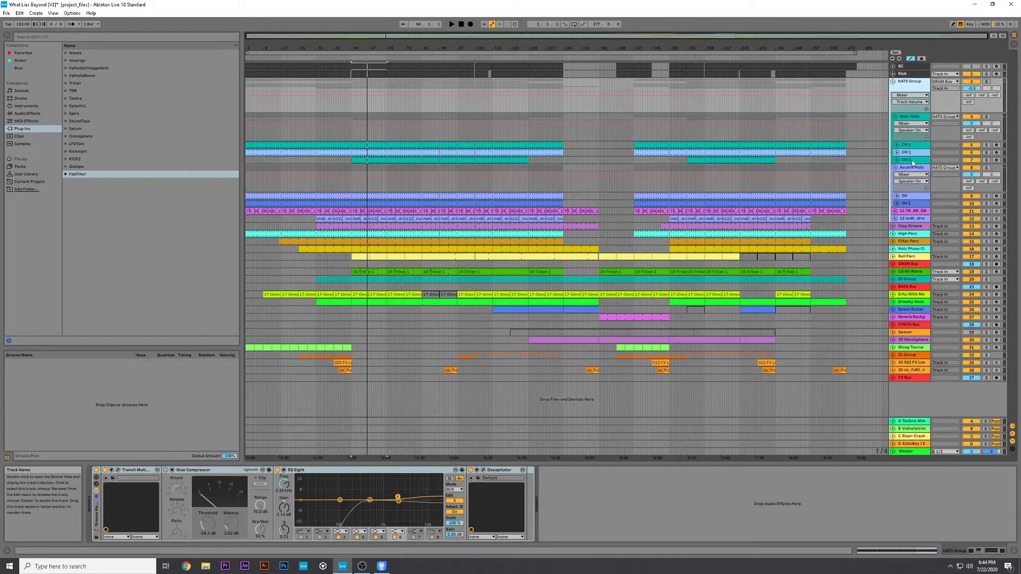
click(916, 118)
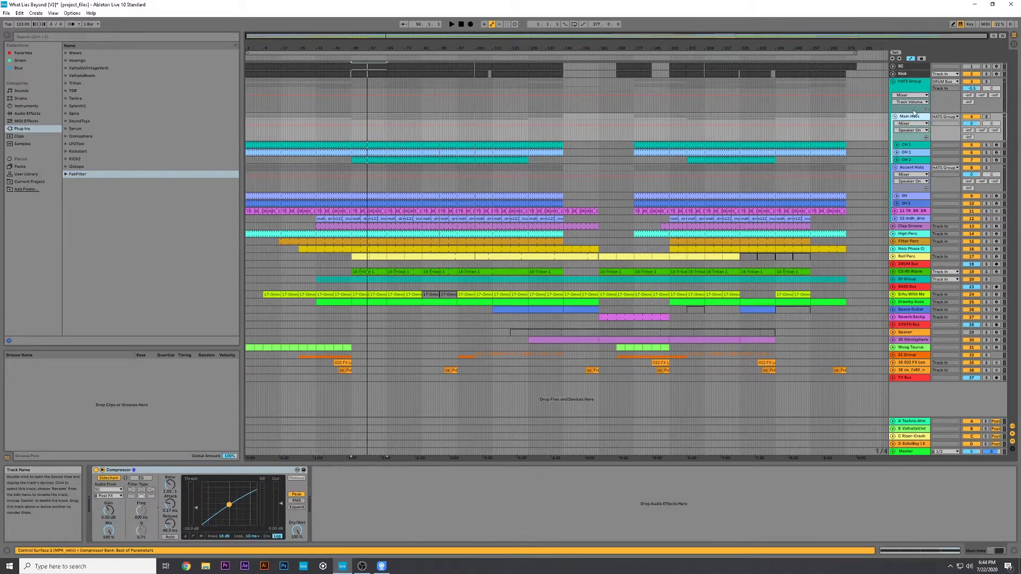
Play a 16-bar section of the Main Hats in solo and unfold its three CH tracks.
click(412, 143)
key(space)
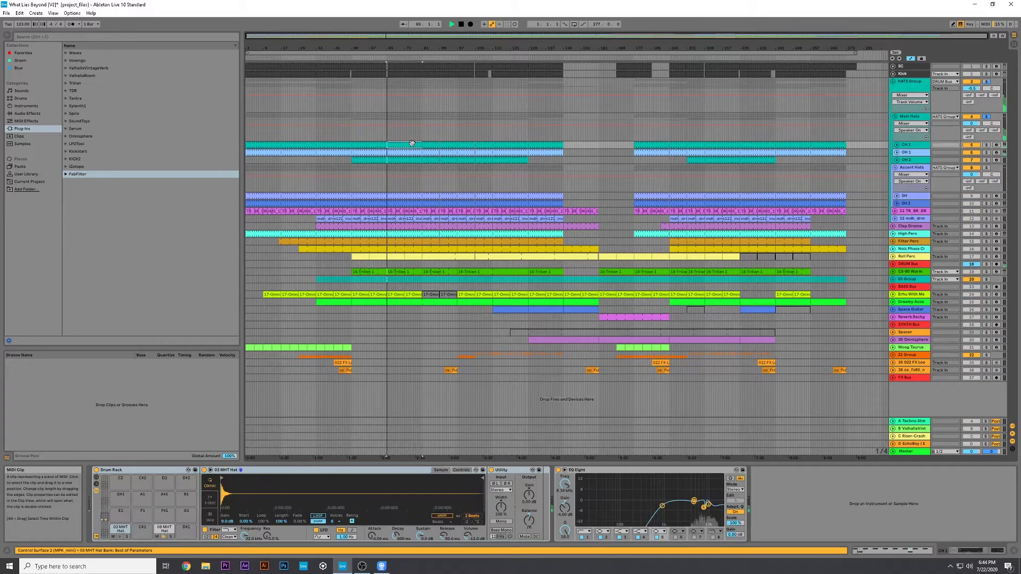
click(898, 144)
click(897, 186)
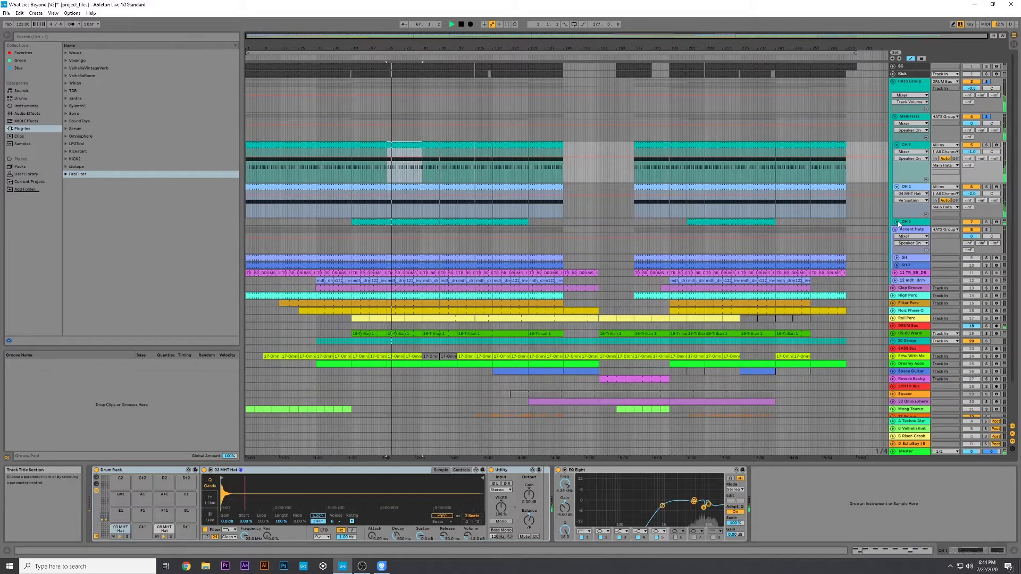
click(897, 222)
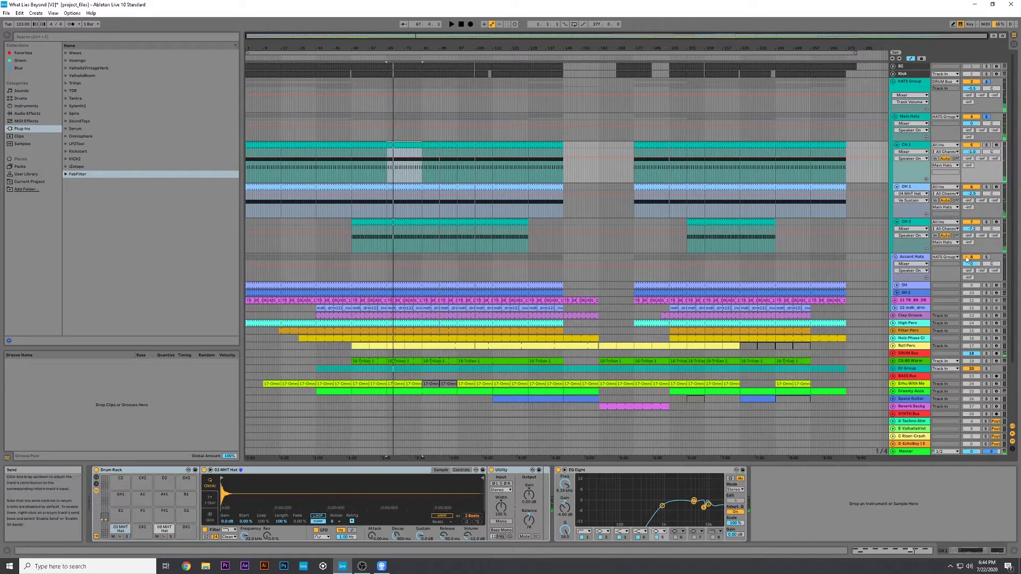
Solo the Accent Hats subgroup, unfold its two OH tracks, and play a short passage.
click(966, 259)
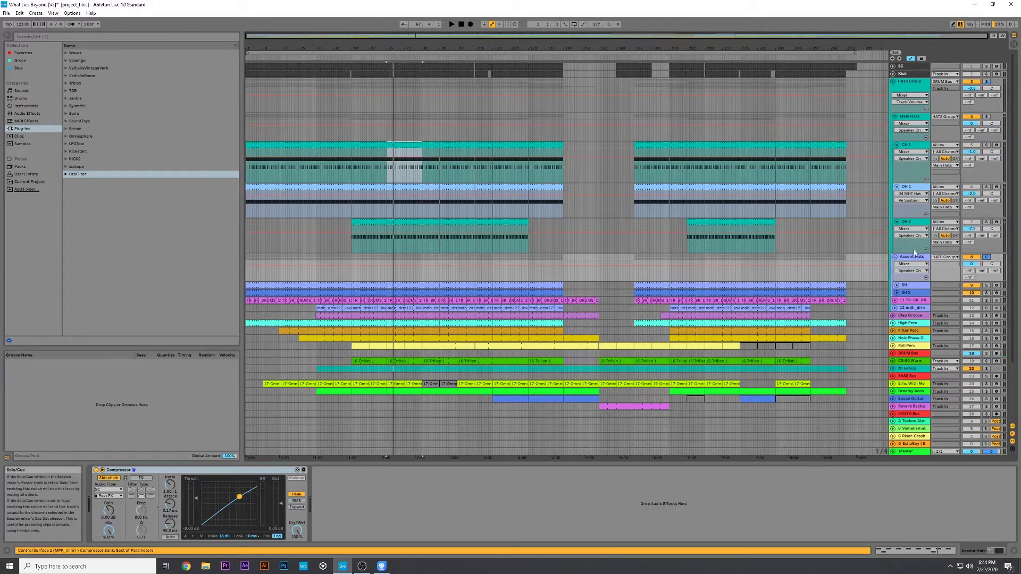
click(897, 285)
click(898, 321)
key(space)
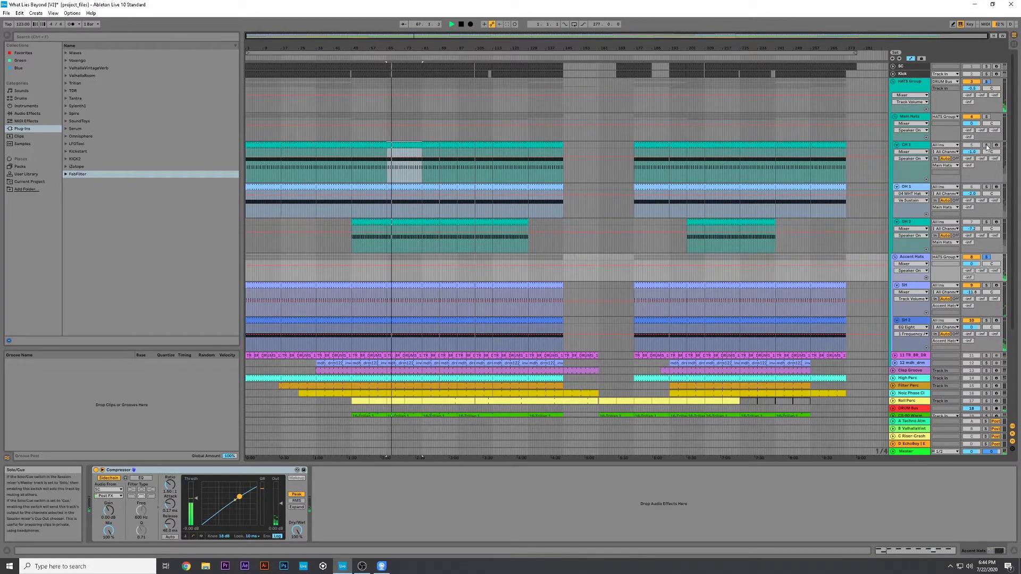
key(space)
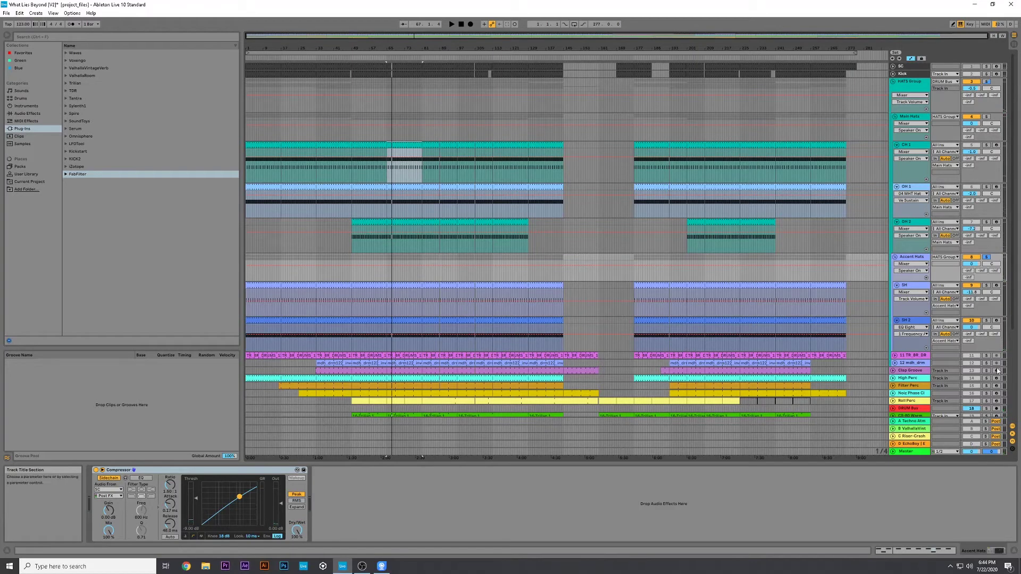
Listen in solo to tracks 11 and 12 of the HATS Group in turn and unfold both tracks.
click(914, 363)
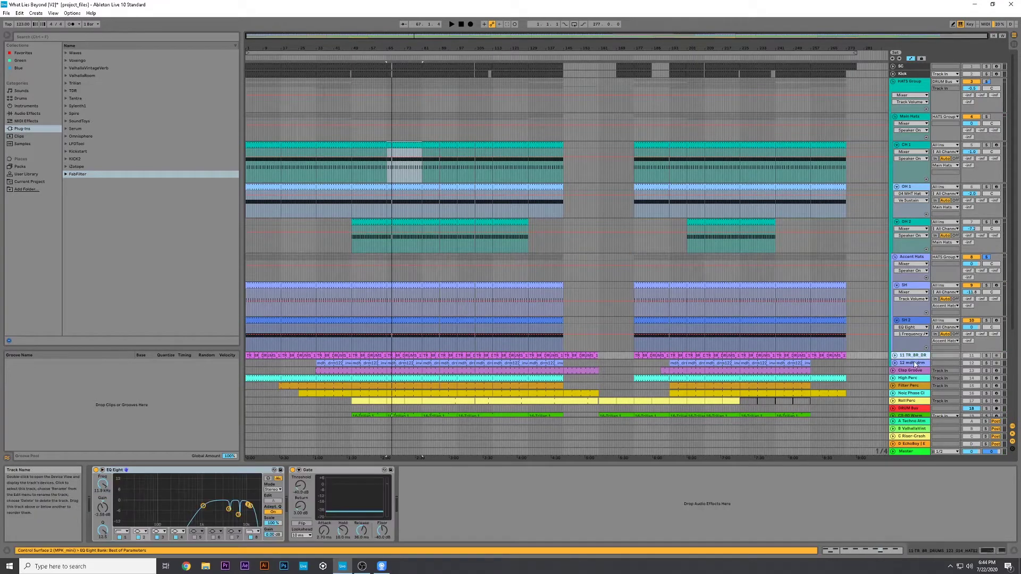
click(986, 355)
key(space)
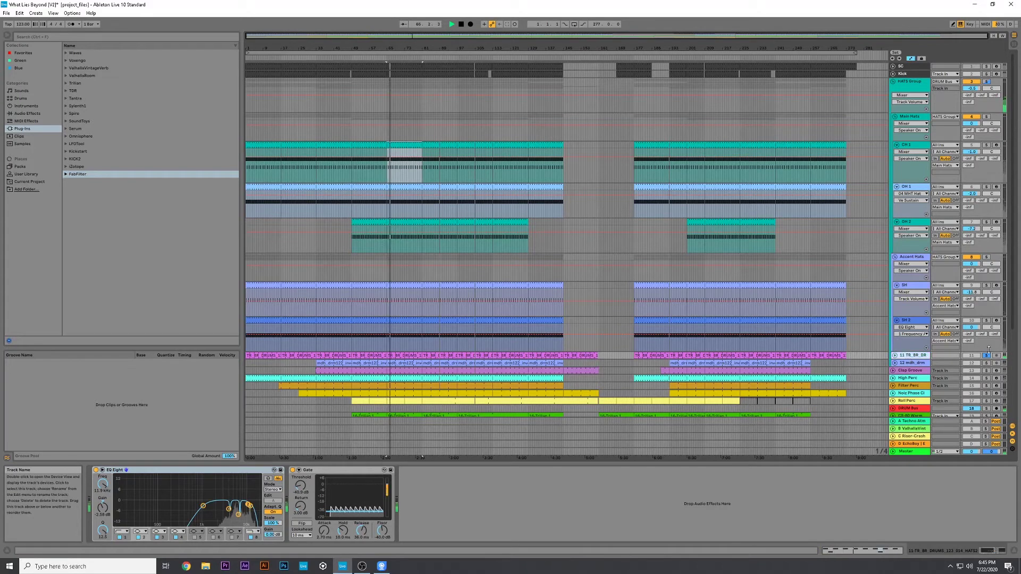
click(986, 363)
click(916, 363)
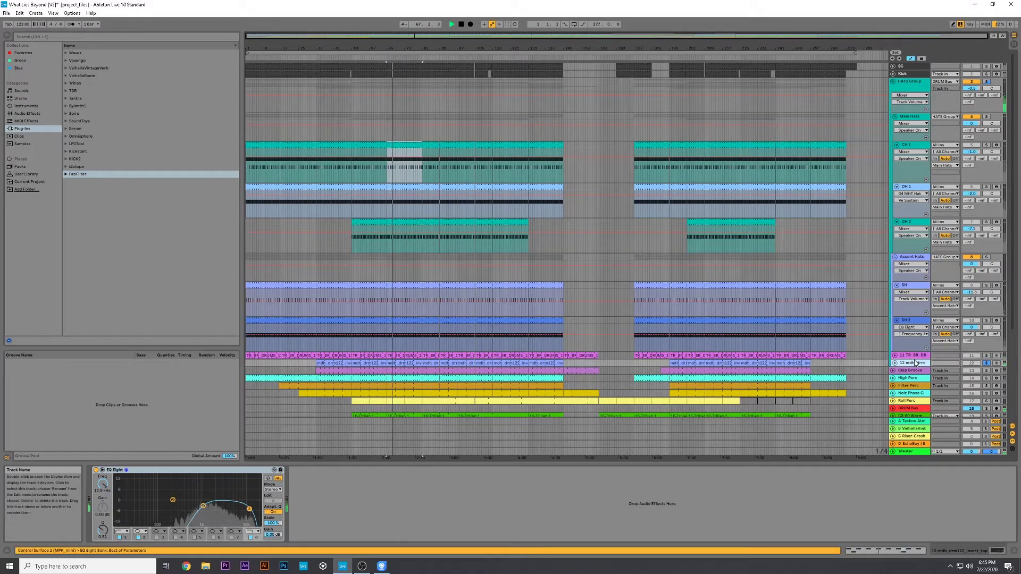
click(895, 362)
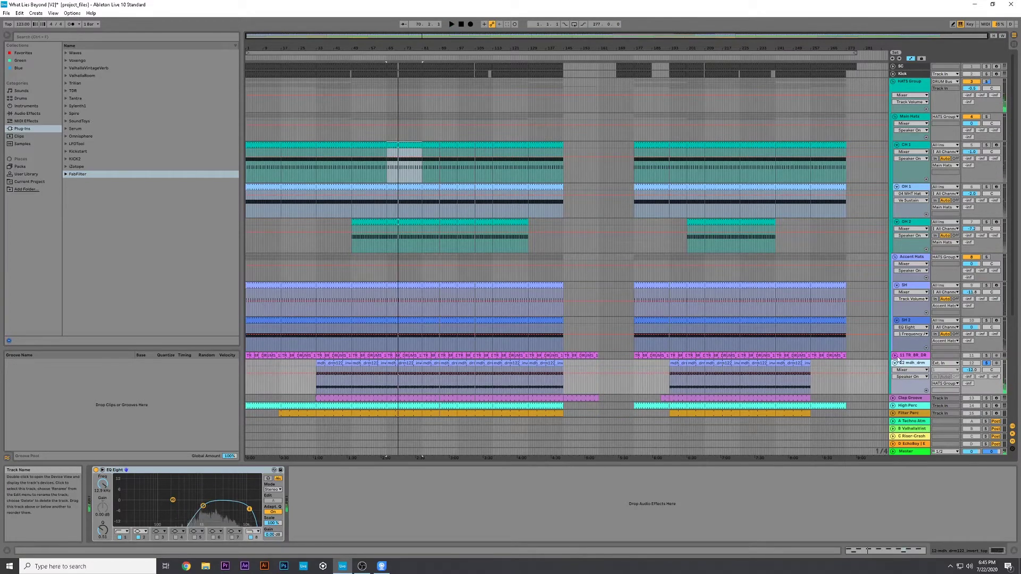
click(895, 355)
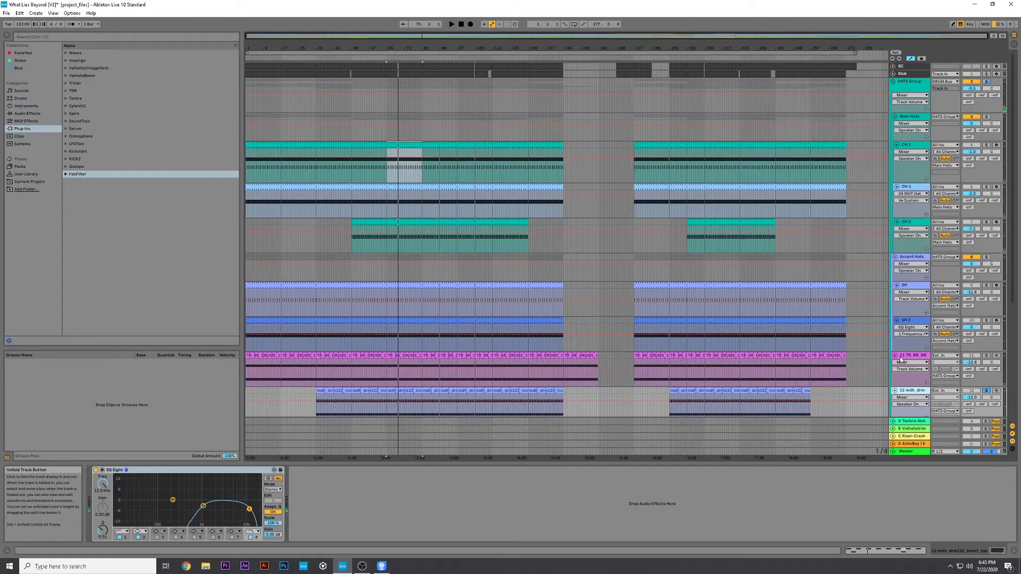
Solo the entire HATS Group and play it while reviewing all of its hat tracks.
click(986, 81)
key(space)
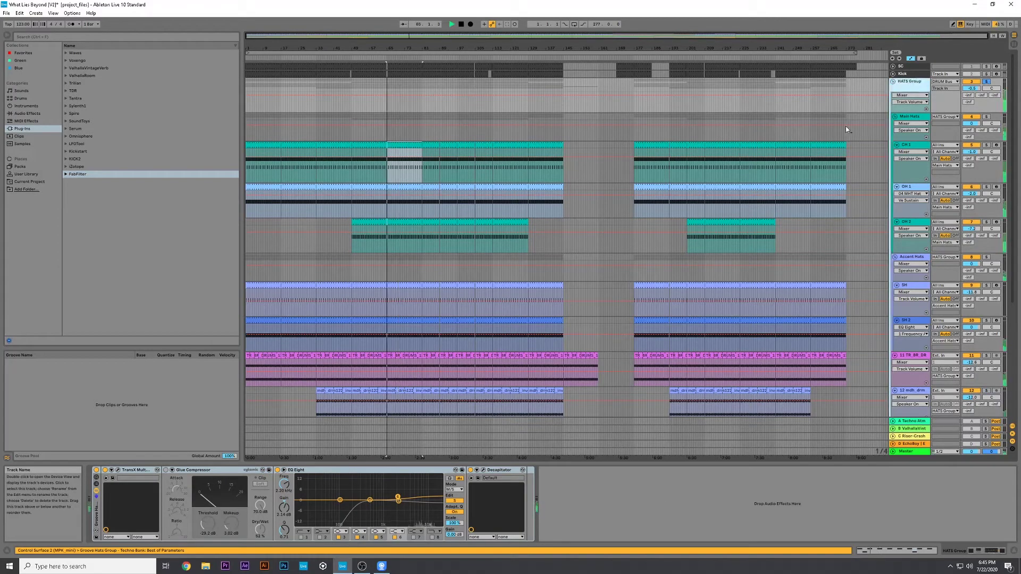
scroll(677, 279, down, 3)
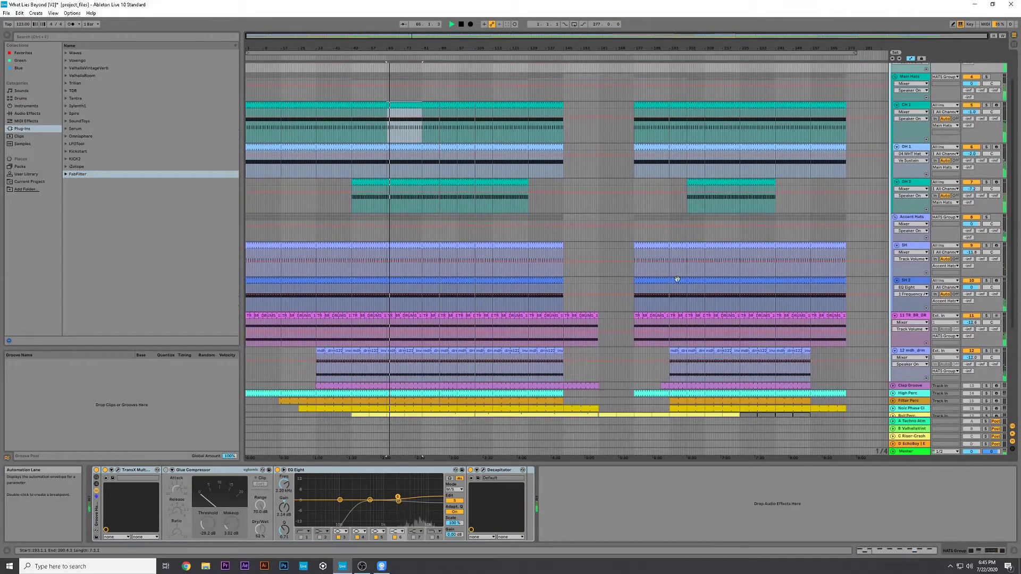
scroll(677, 278, down, 2)
scroll(637, 353, up, 4)
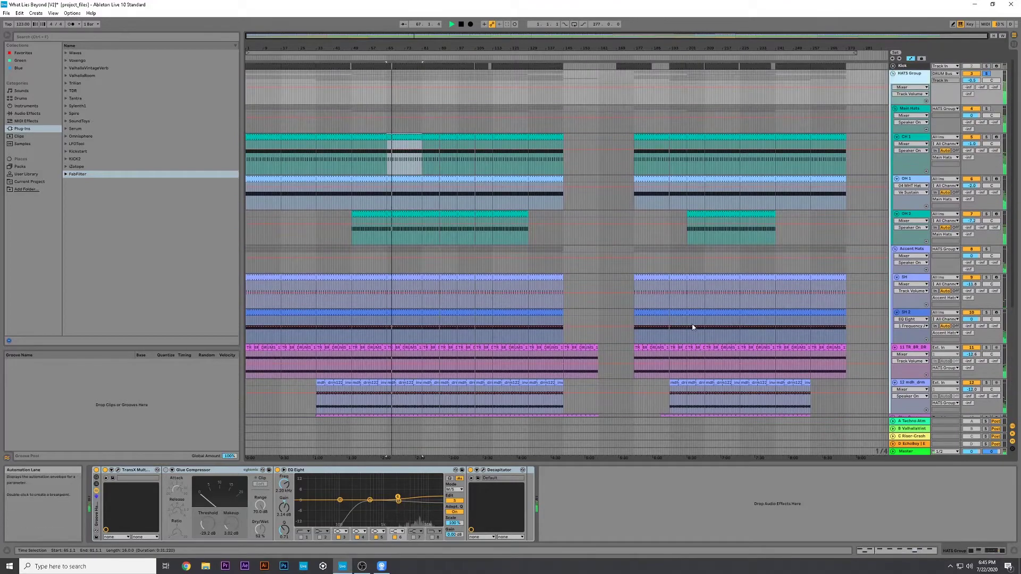
scroll(691, 324, up, 1)
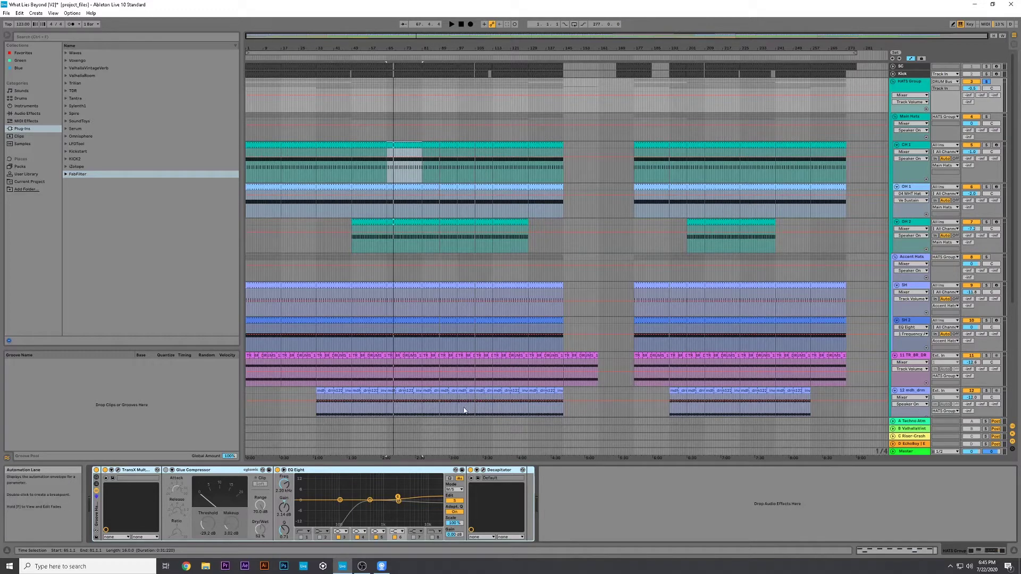
Examine the TransX Multi settings on the HATS Group in its plug-in window, and close the window.
click(118, 471)
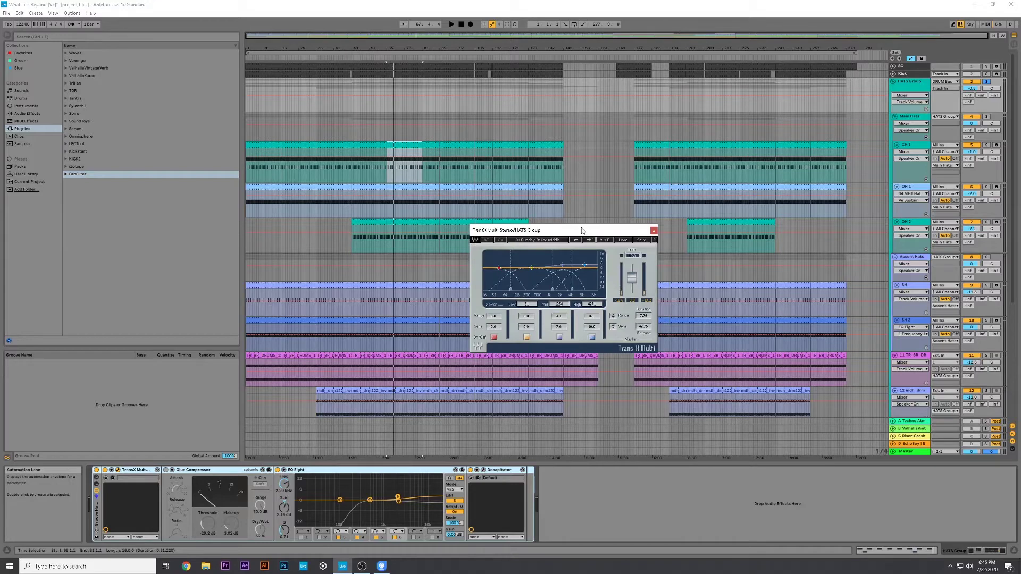
drag(582, 230, 276, 207)
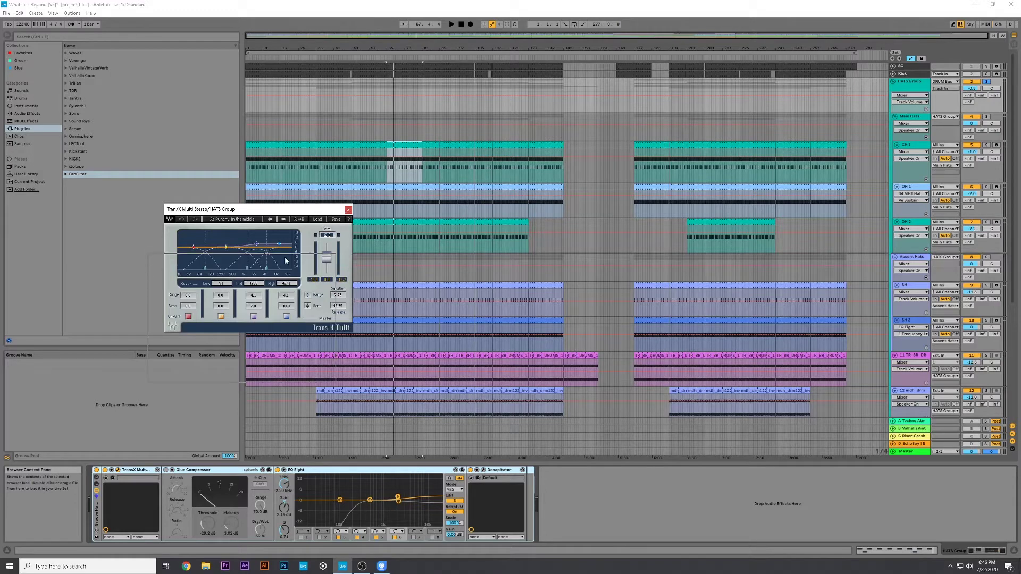
drag(303, 210, 341, 240)
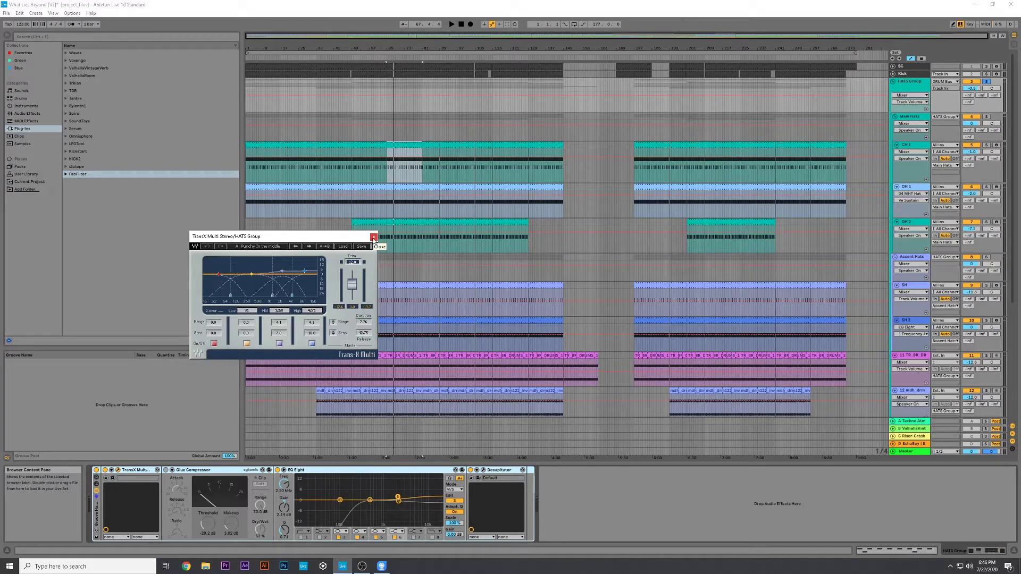
click(374, 237)
Examine the HATS Group's Glue Compressor and EQ Eight, switching the EQ's edit view to the M channel.
click(211, 470)
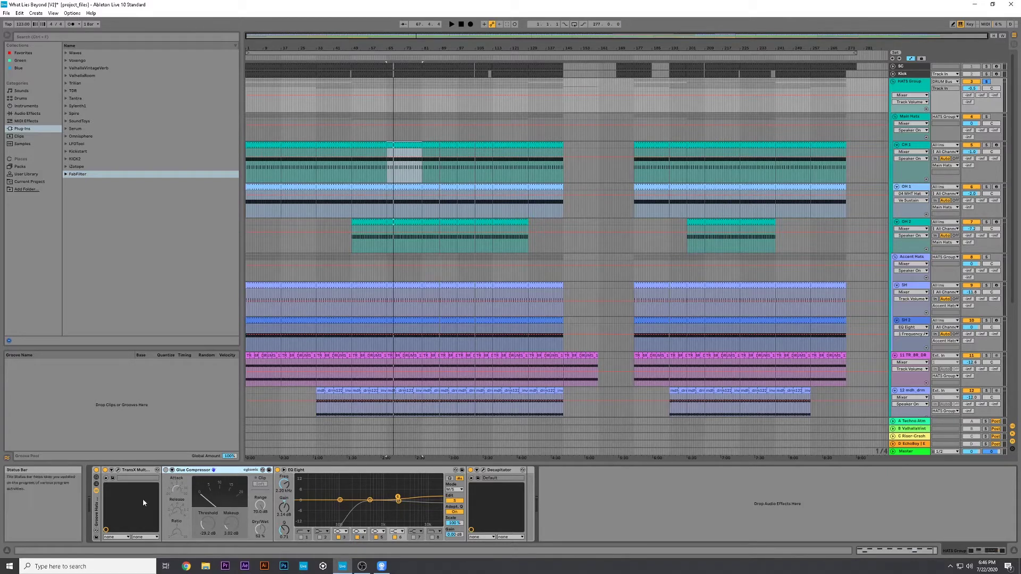
click(299, 472)
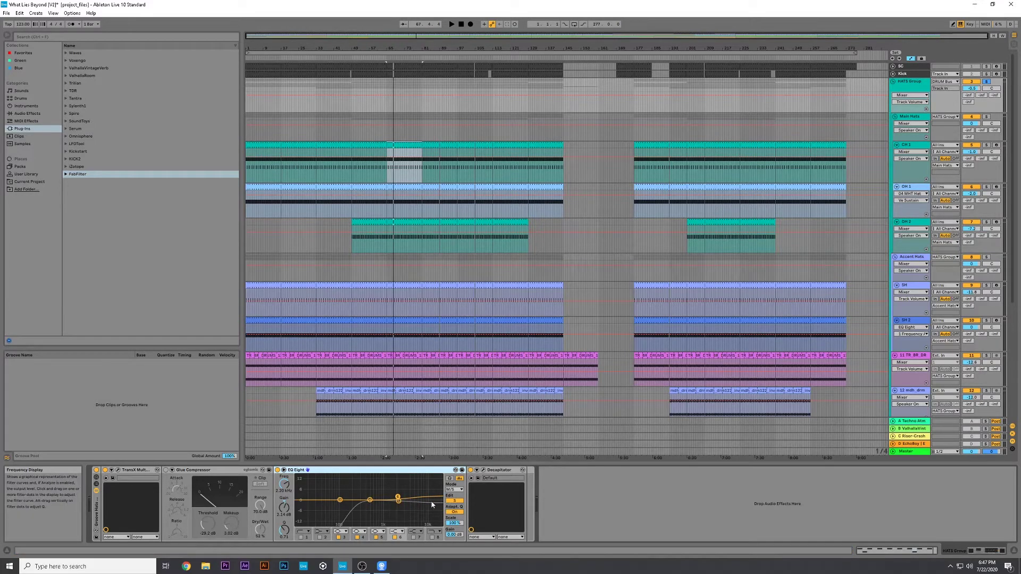
click(453, 501)
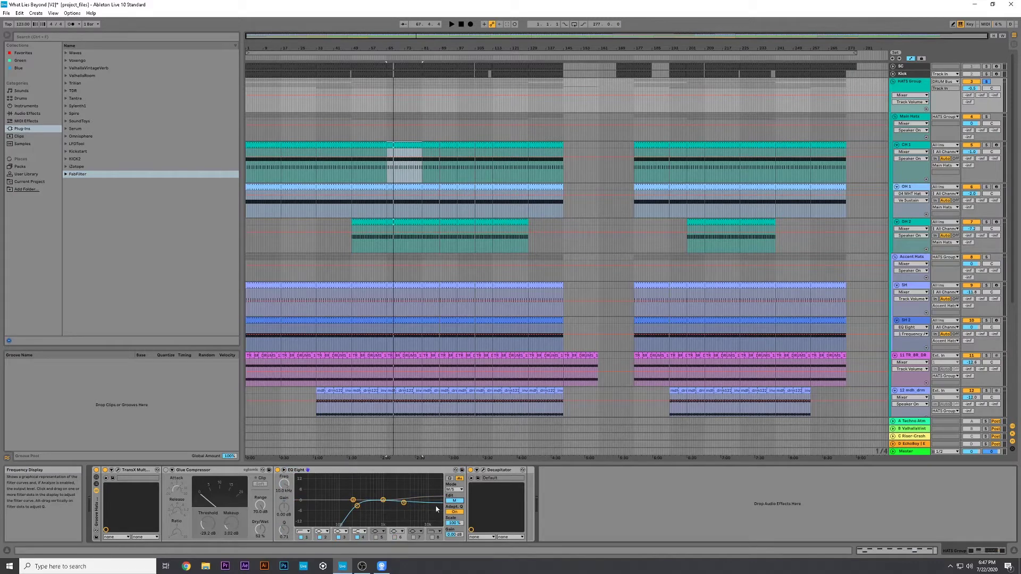
Examine the Decapitator settings on the HATS Group, including its Mix amount, in the plug-in window, and close the window.
click(483, 470)
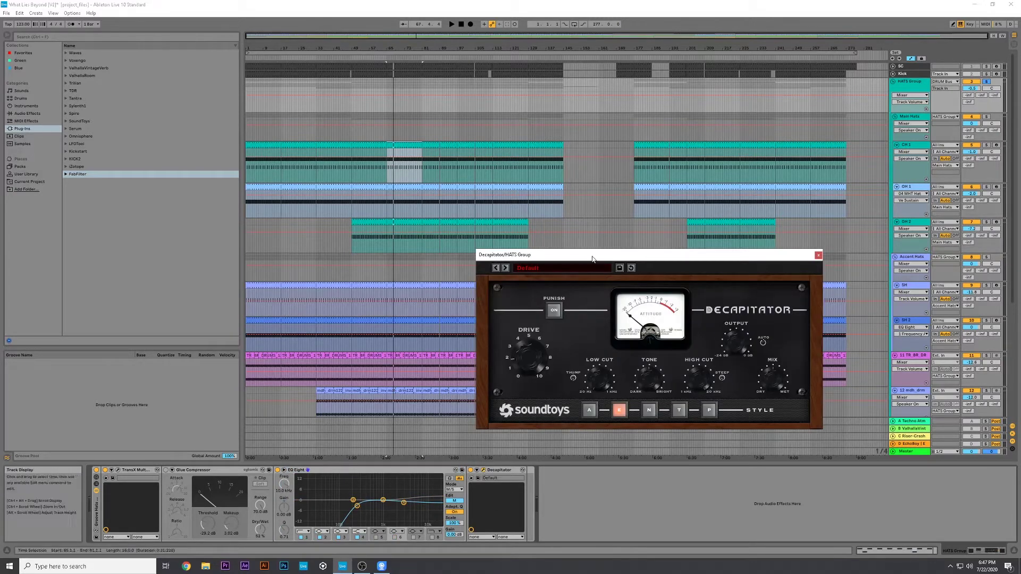
drag(593, 259, 495, 195)
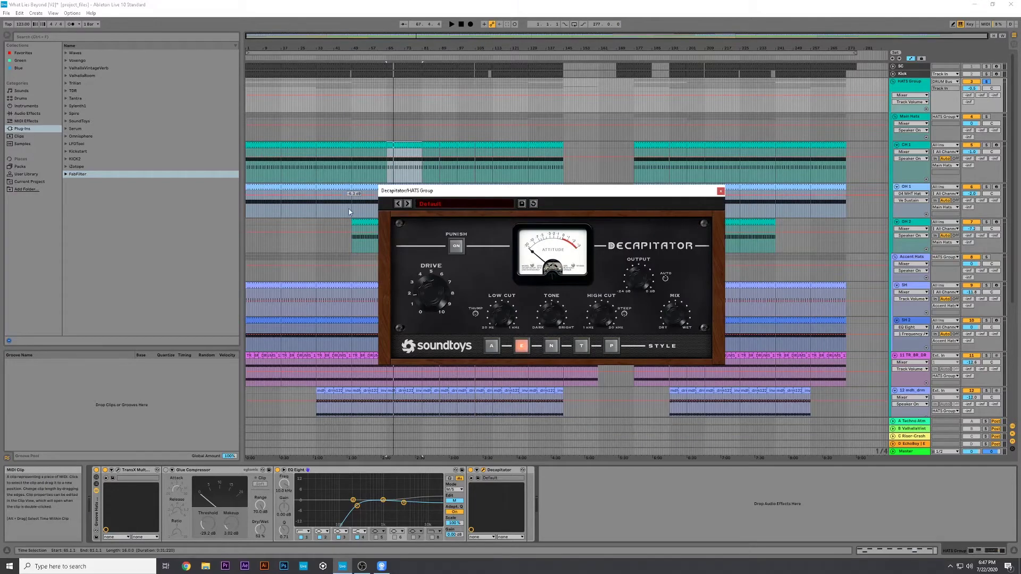
click(676, 313)
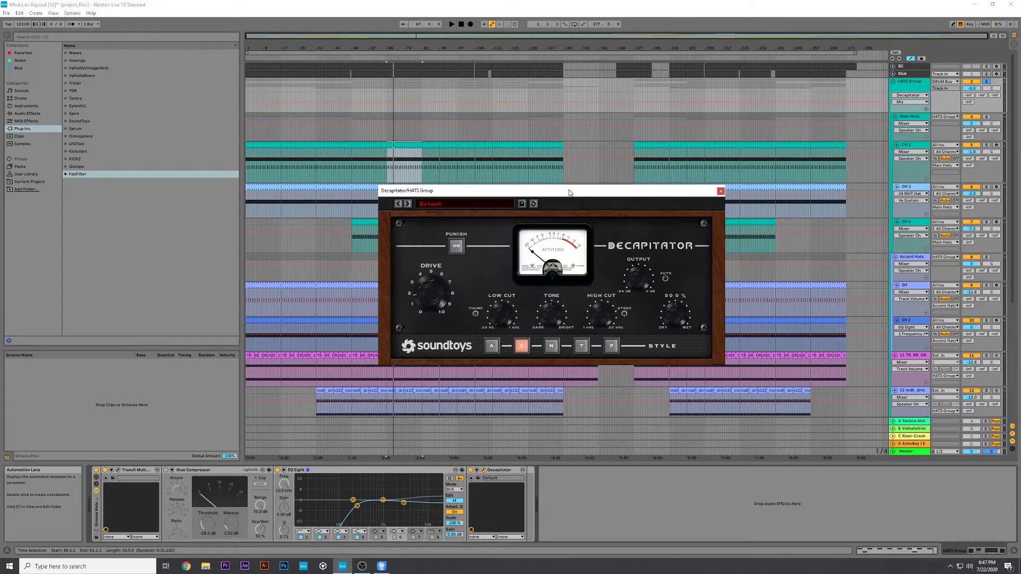
drag(569, 193, 606, 190)
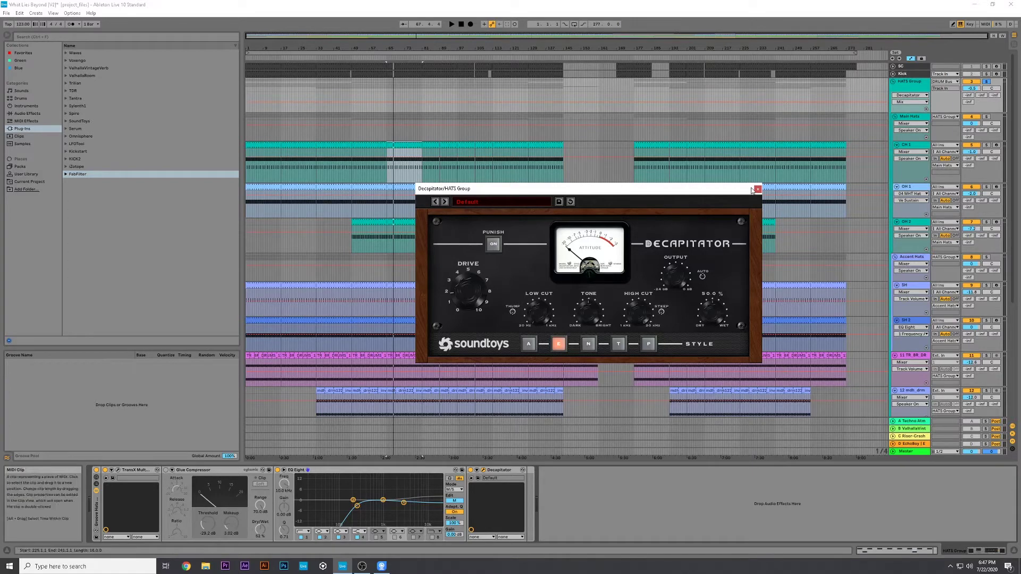
click(758, 189)
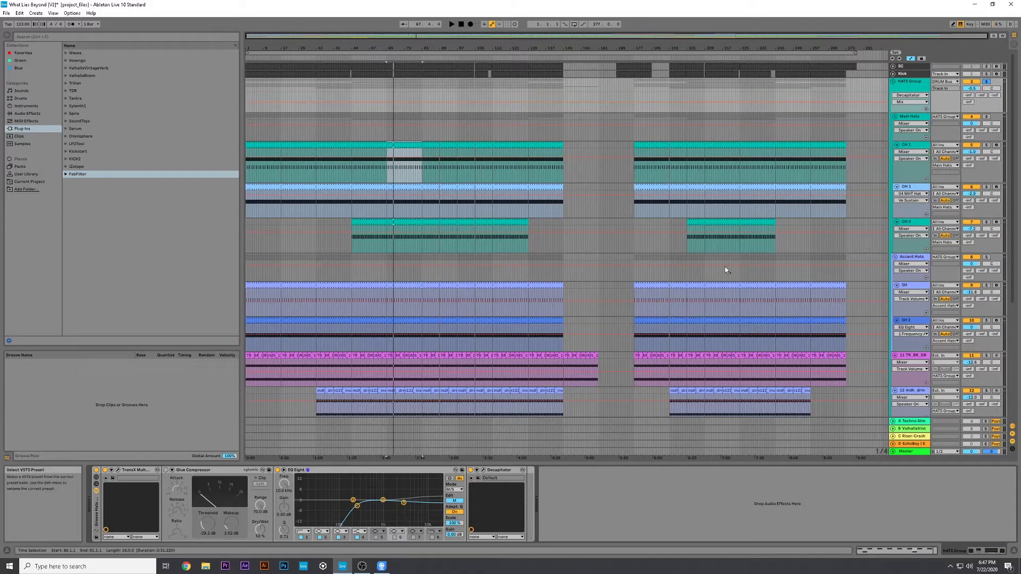
Step down through the HATS Group tracks from Main Hats to track 12, viewing each track's devices.
click(911, 116)
key(Down)
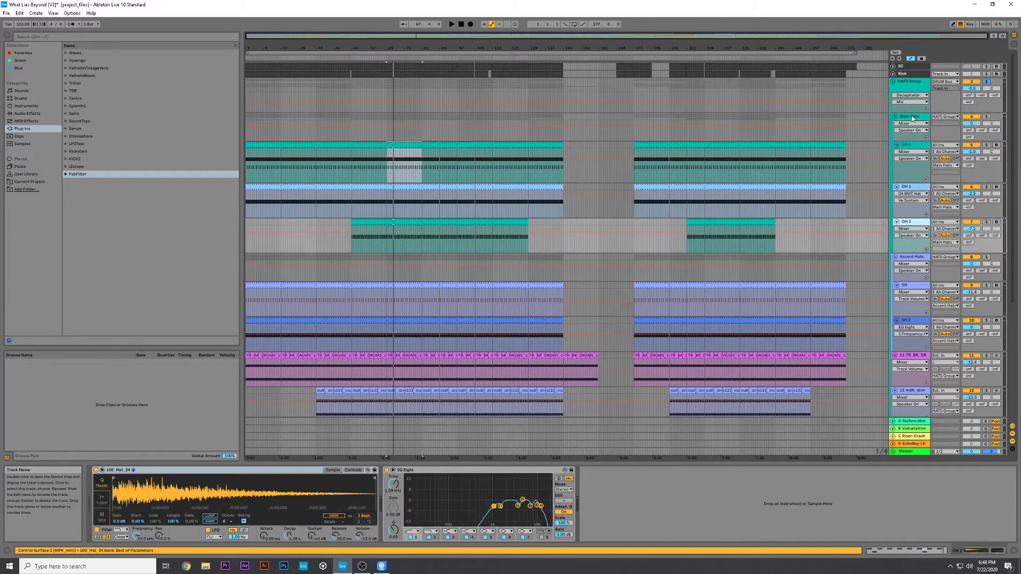
key(Down)
key(Down)
key(Down)
key(Down)
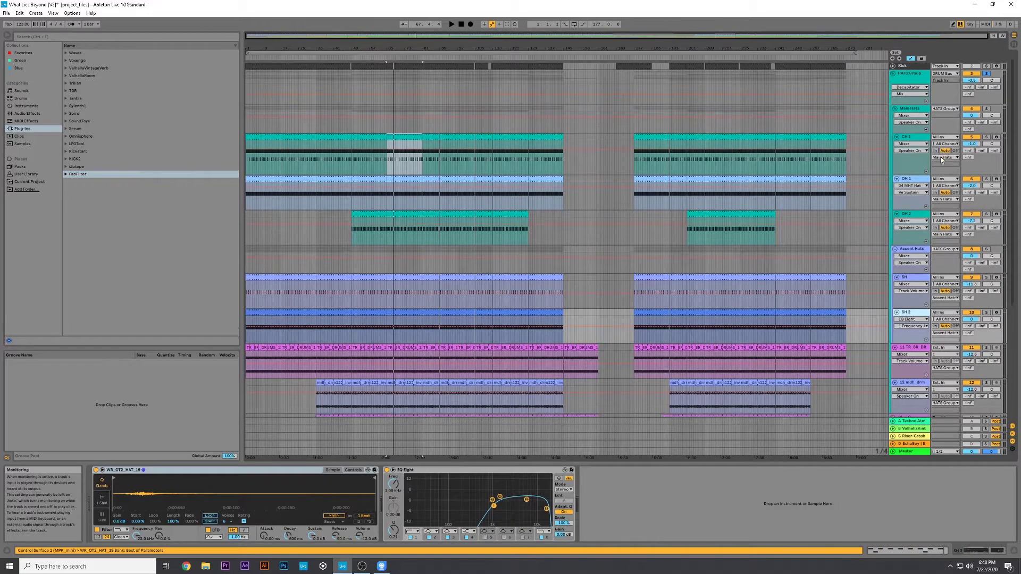
key(Down)
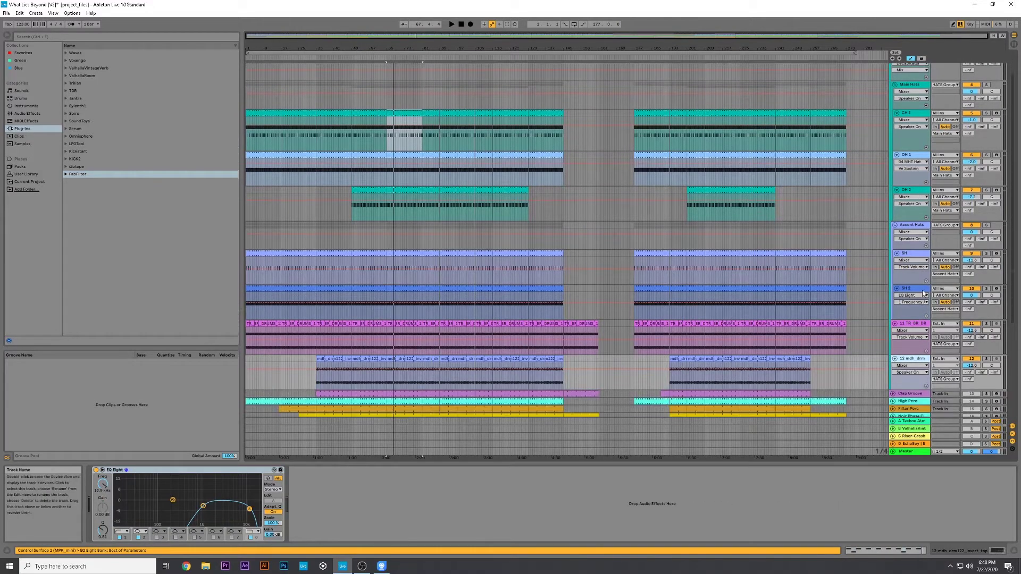
Step back up from track 11 to Main Hats, examining the EQ Eight, Gate and sidechained Compressor devices.
key(Up)
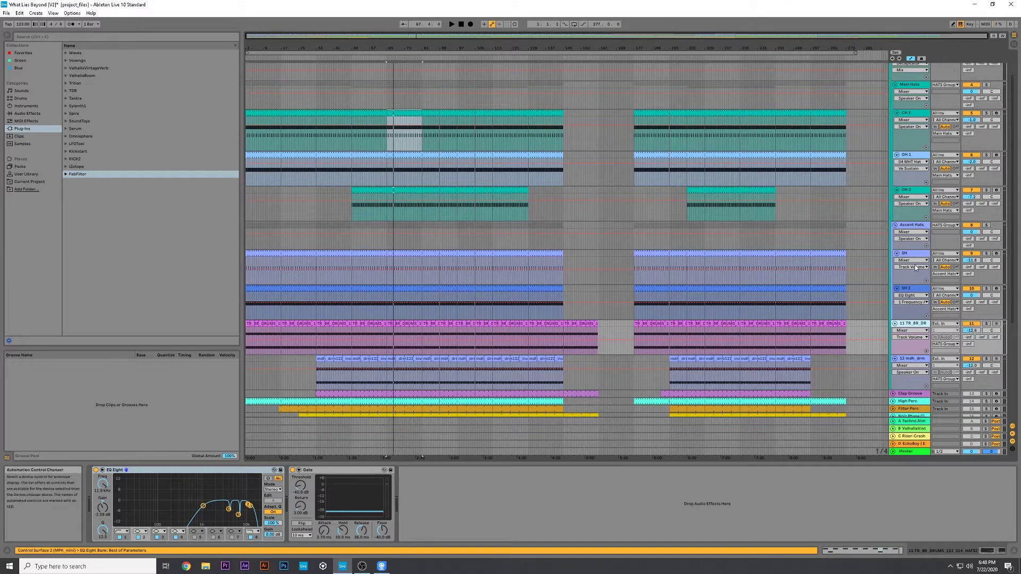
key(Up)
key(Up)
key(Up)
key(Up)
key(Up)
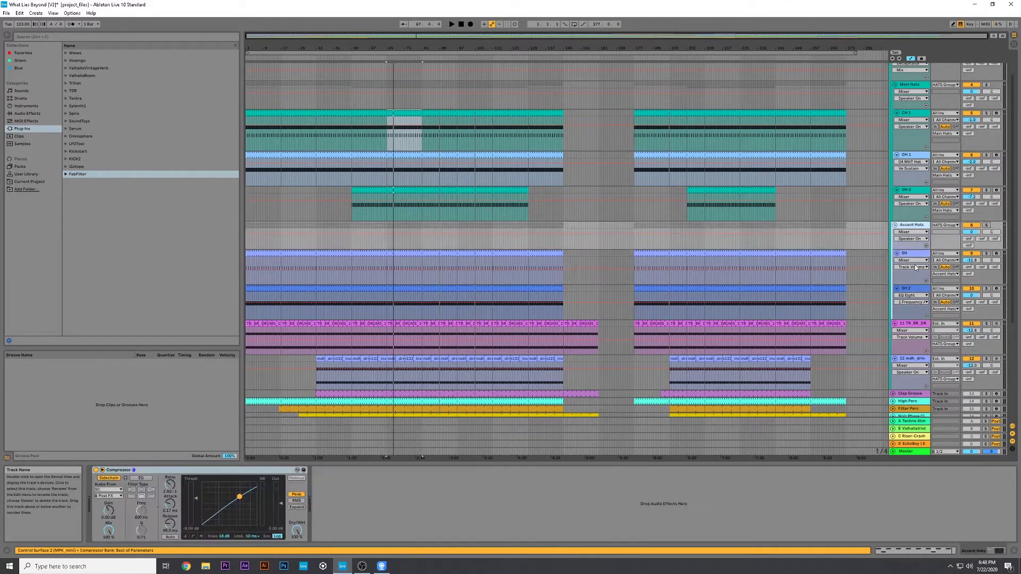
key(Up)
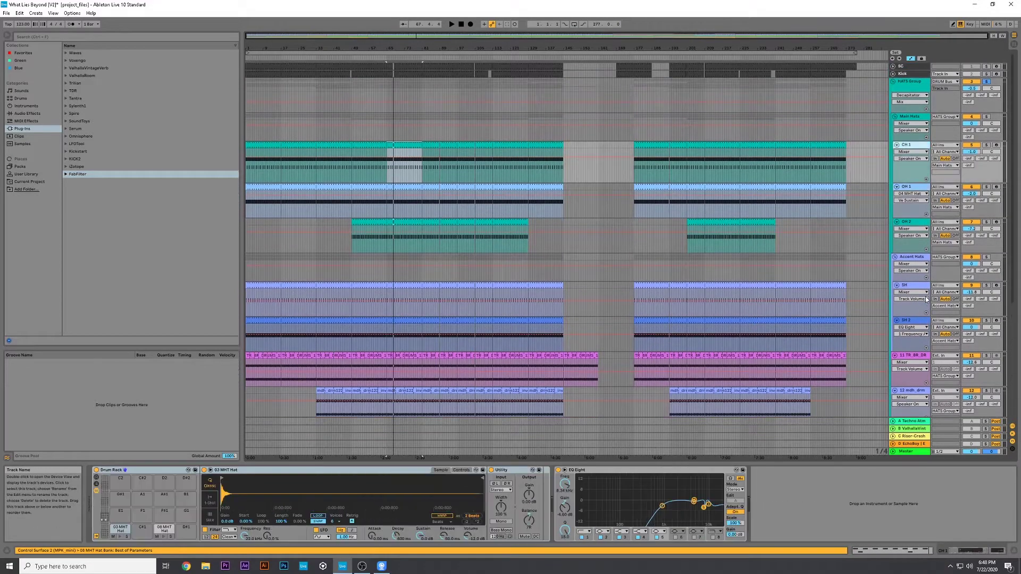
key(Up)
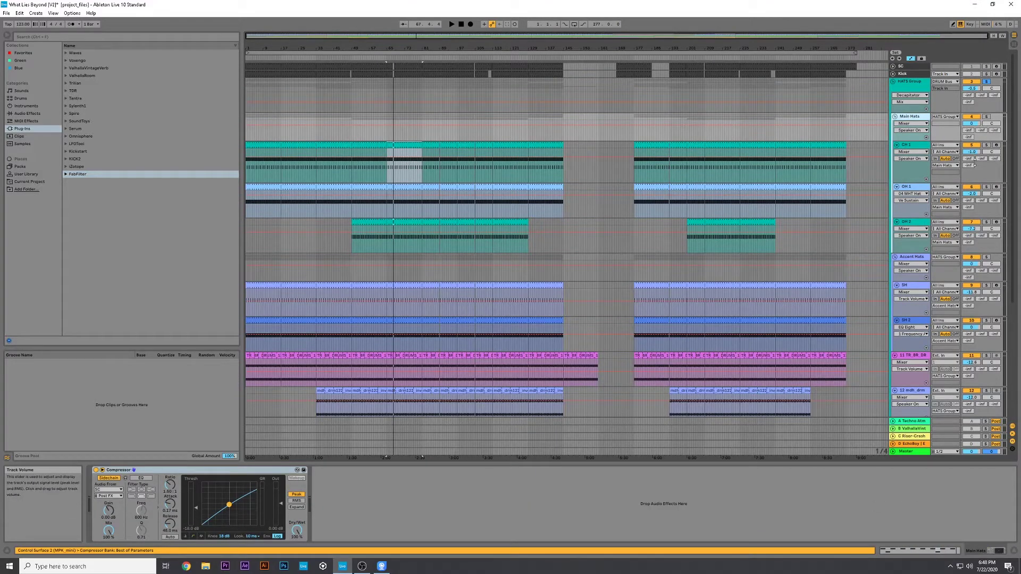
Review the sampler and EQ Eight on the last Main Hats track, and fold the HATS Group.
key(Down)
key(Down)
key(Down)
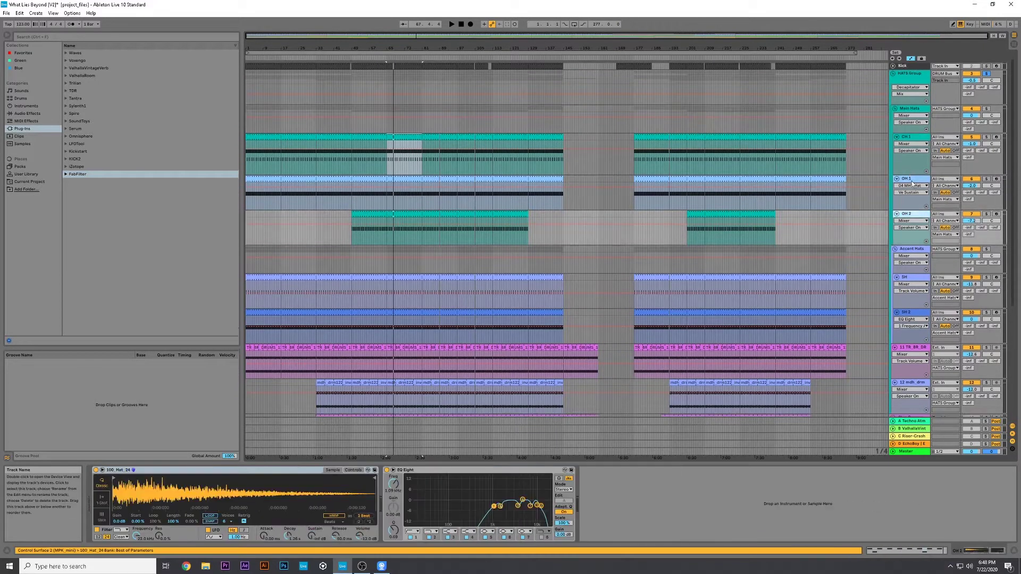
scroll(914, 183, down, 2)
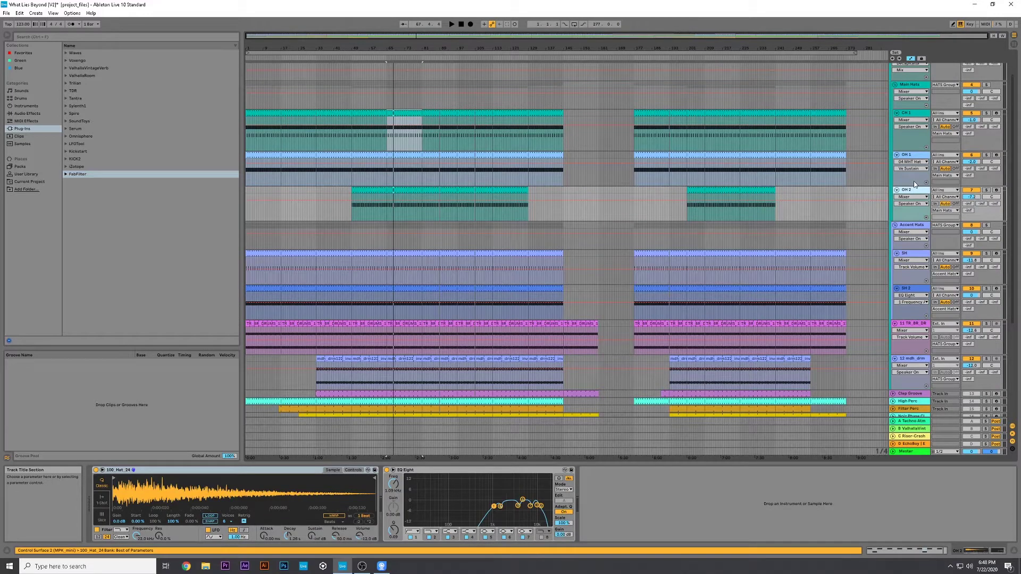
scroll(906, 181, up, 3)
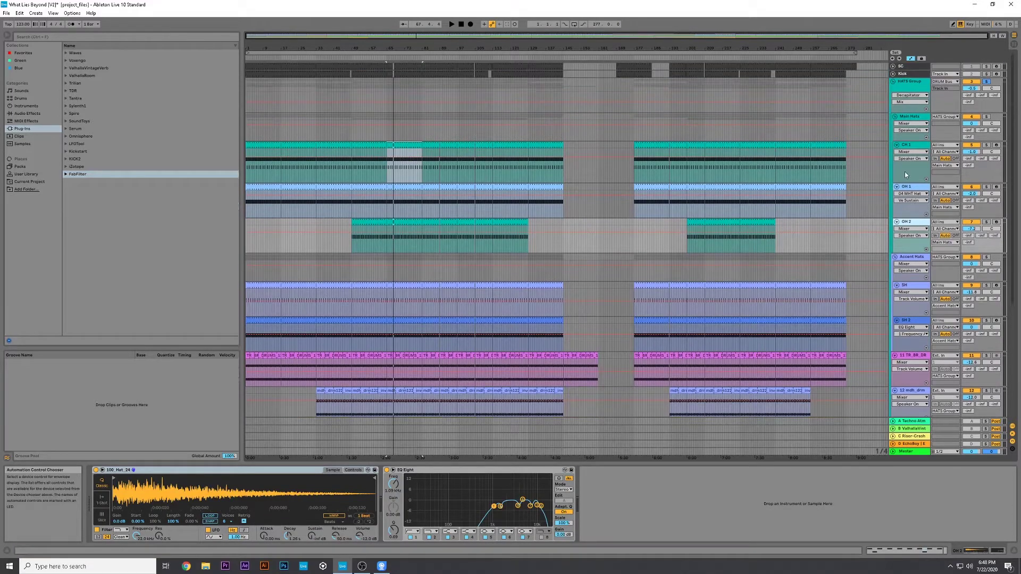
click(893, 81)
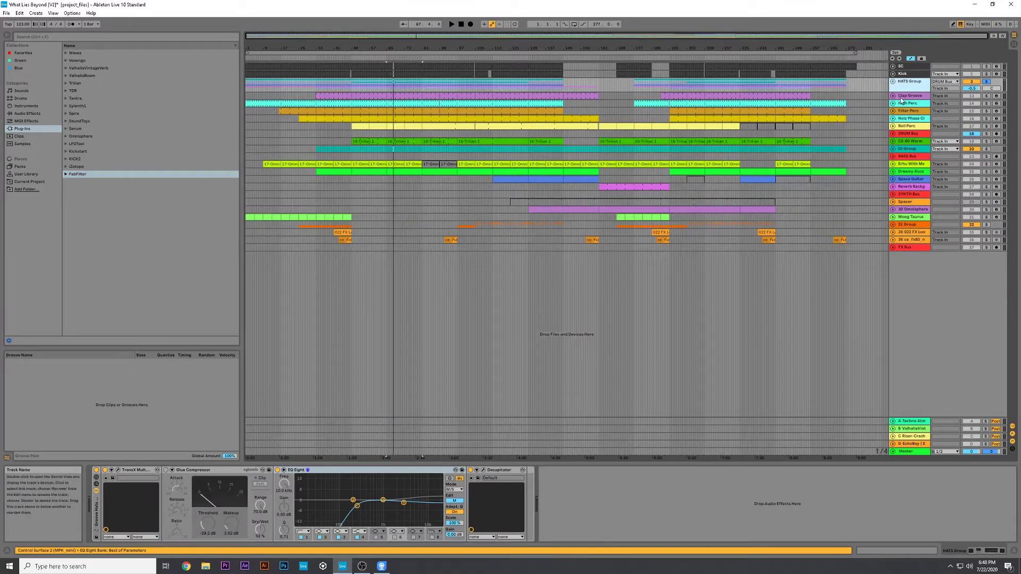
Unfold the Clap Groove track and play its section from bar 113 with the track soloed.
click(897, 96)
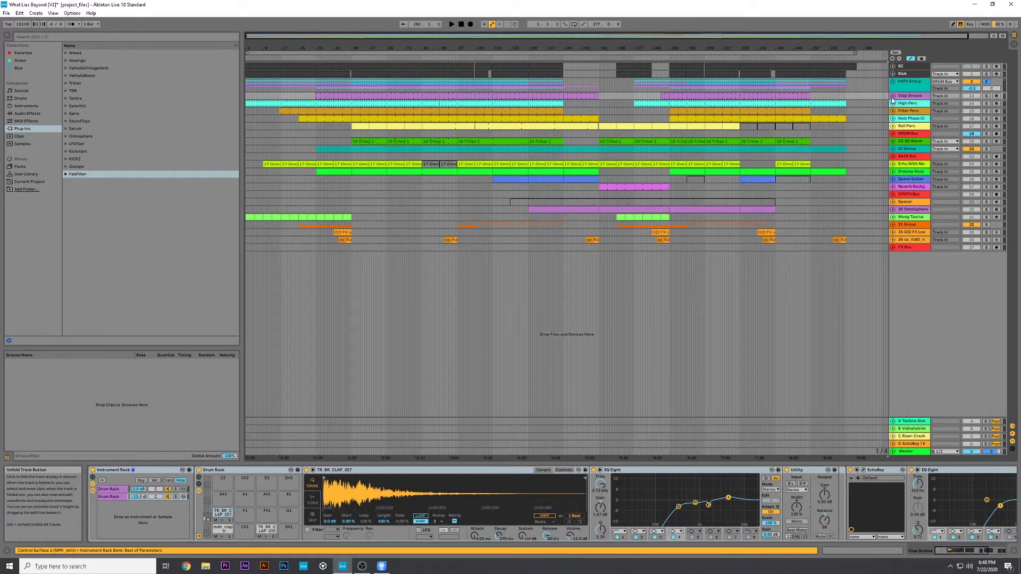
click(893, 97)
drag(491, 96, 528, 101)
key(space)
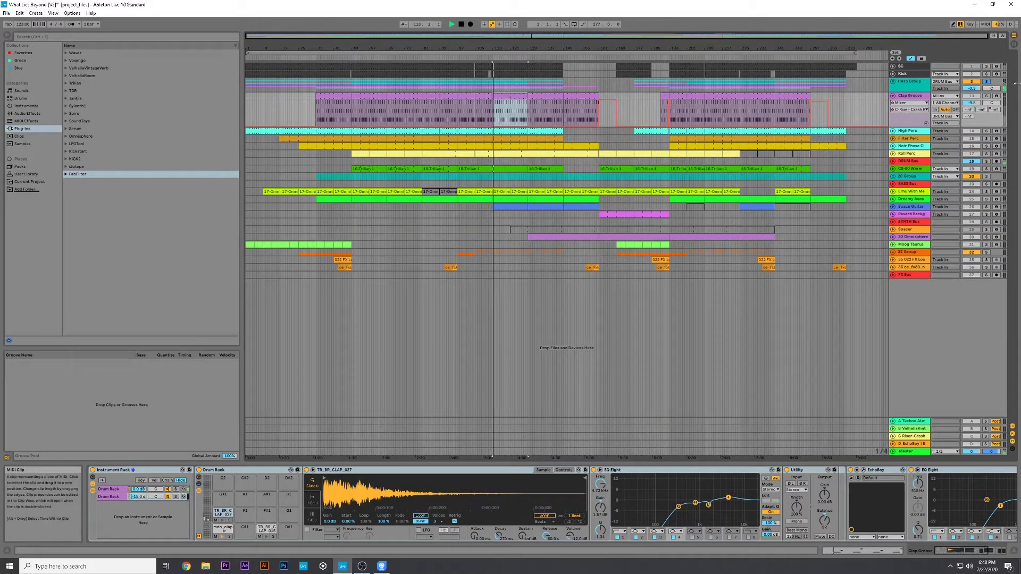
click(984, 96)
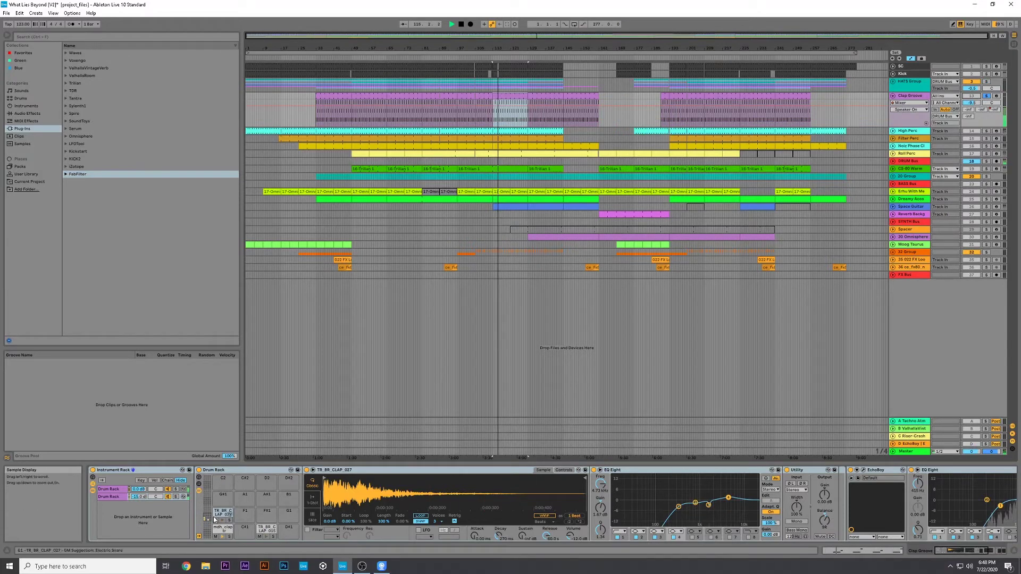
Examine the MIDI notes of the Clap Groove clip, and return to the track's devices.
click(229, 468)
key(shift+Tab)
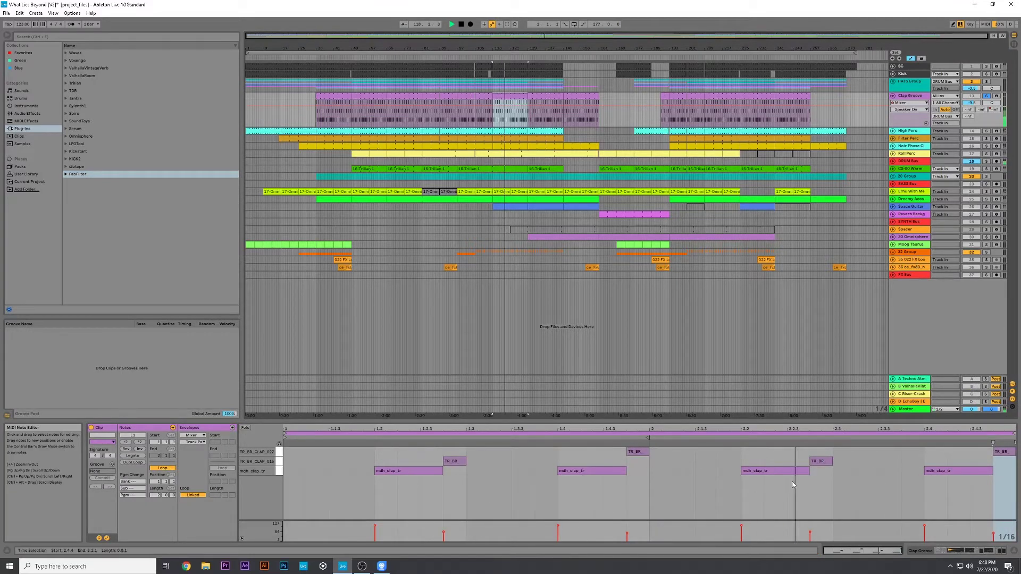
key(shift+Tab)
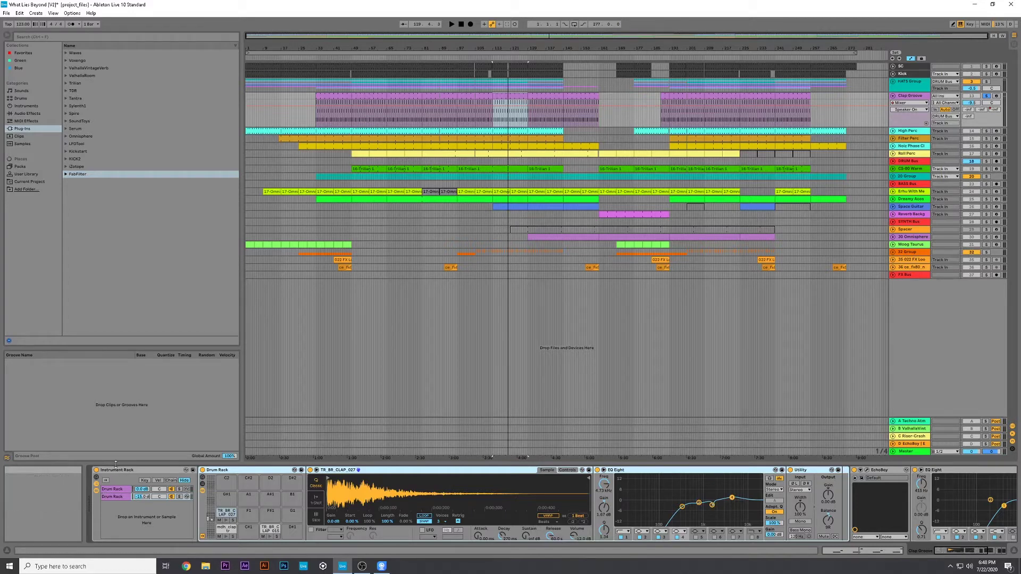
Point out the Group command on the Clap Groove devices and the Duplicate command on the first Drum Rack chain, without running either.
right_click(244, 471)
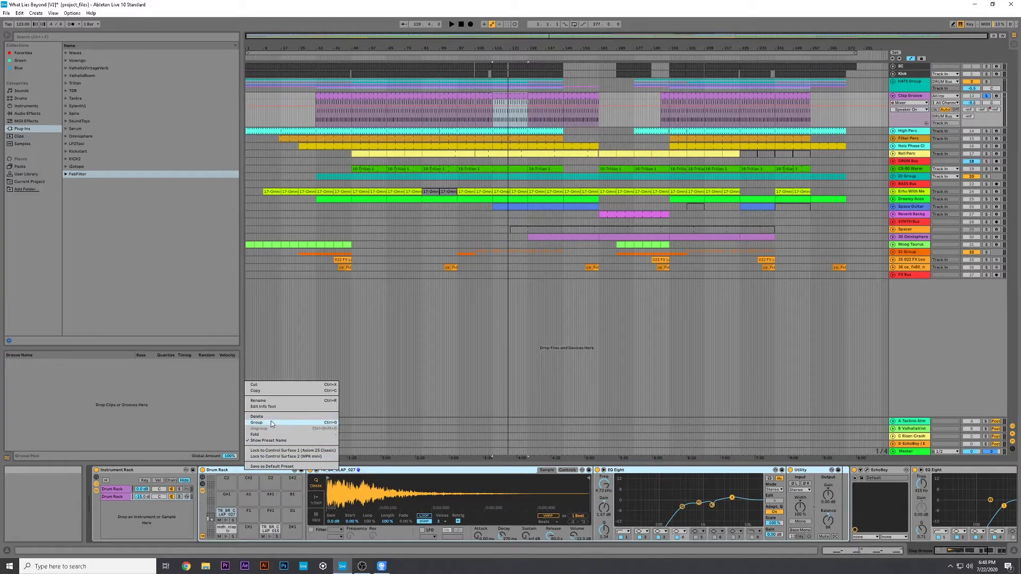
click(147, 468)
click(126, 470)
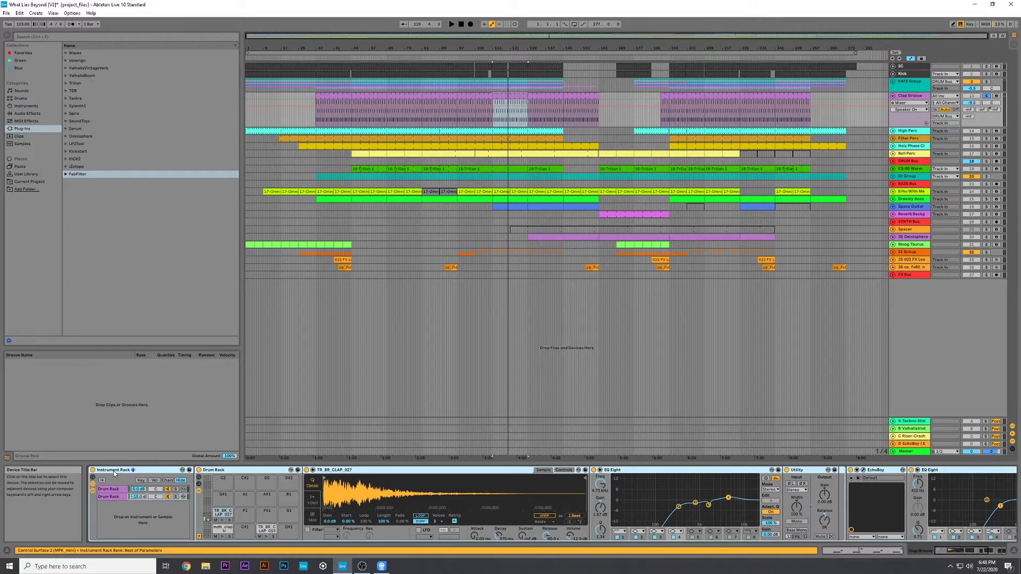
click(110, 491)
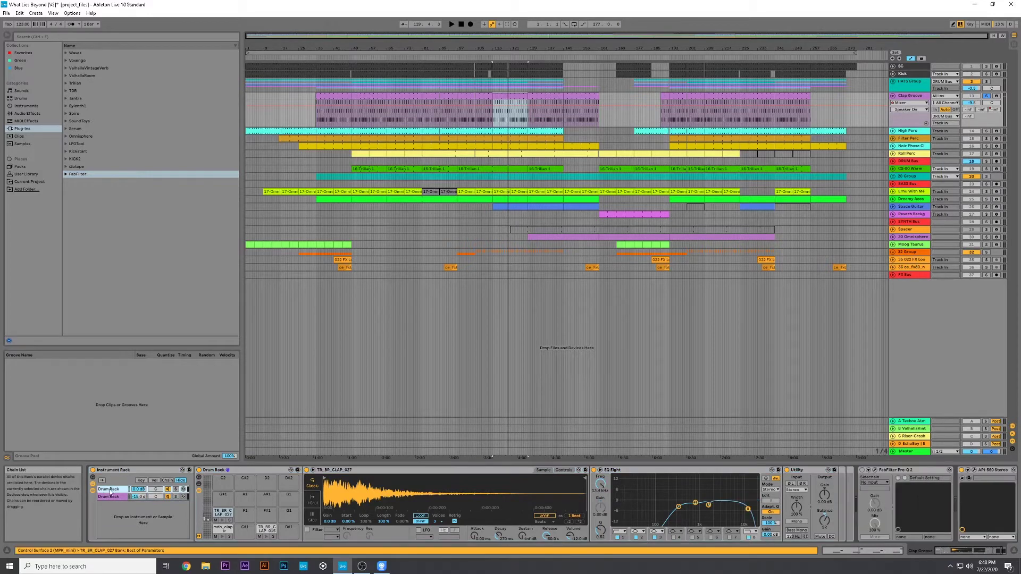
right_click(112, 490)
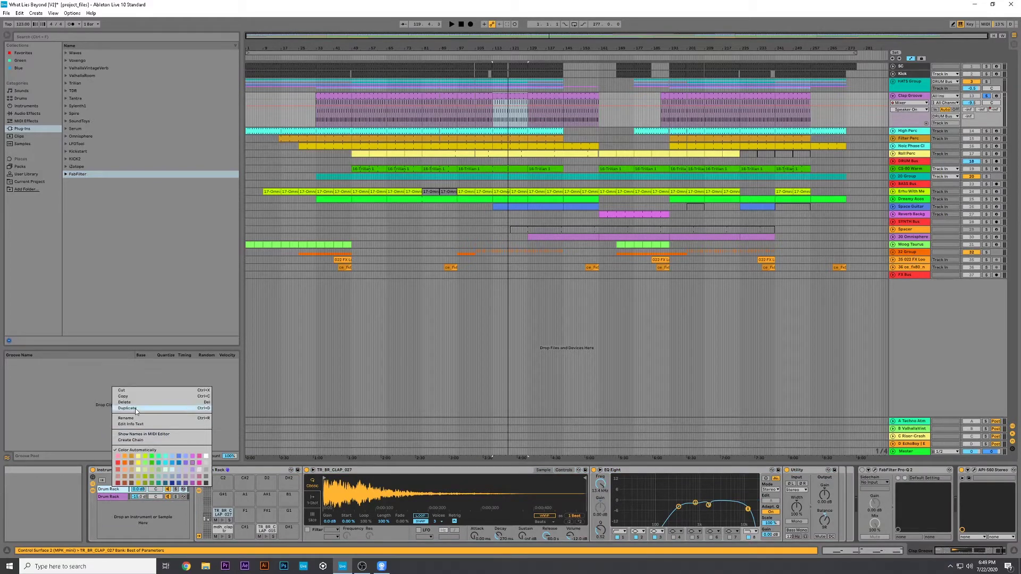
key(Escape)
Return to the Clap Groove track's devices and show the second Drum Rack chain of its Instrument Rack.
click(110, 497)
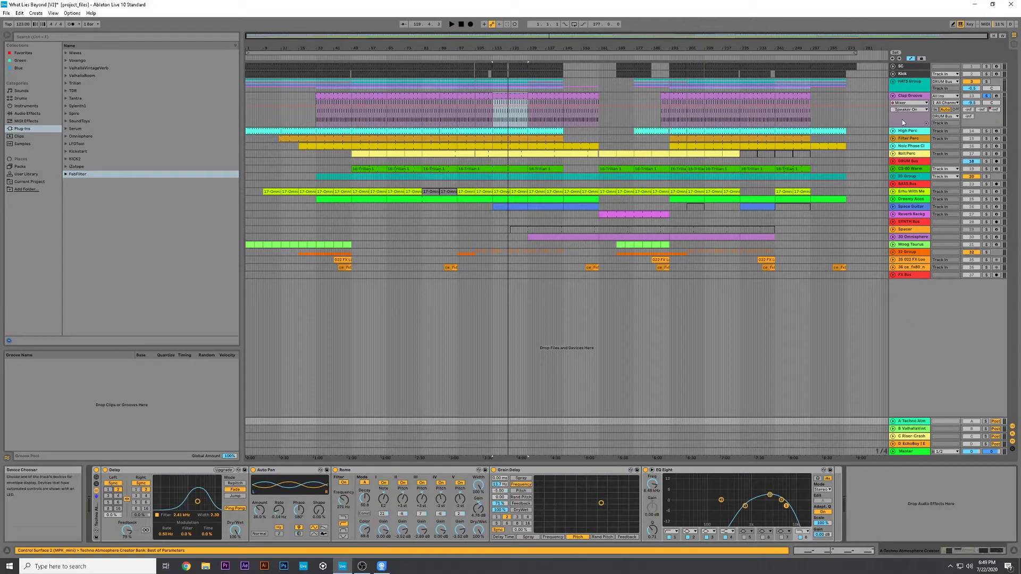
click(902, 119)
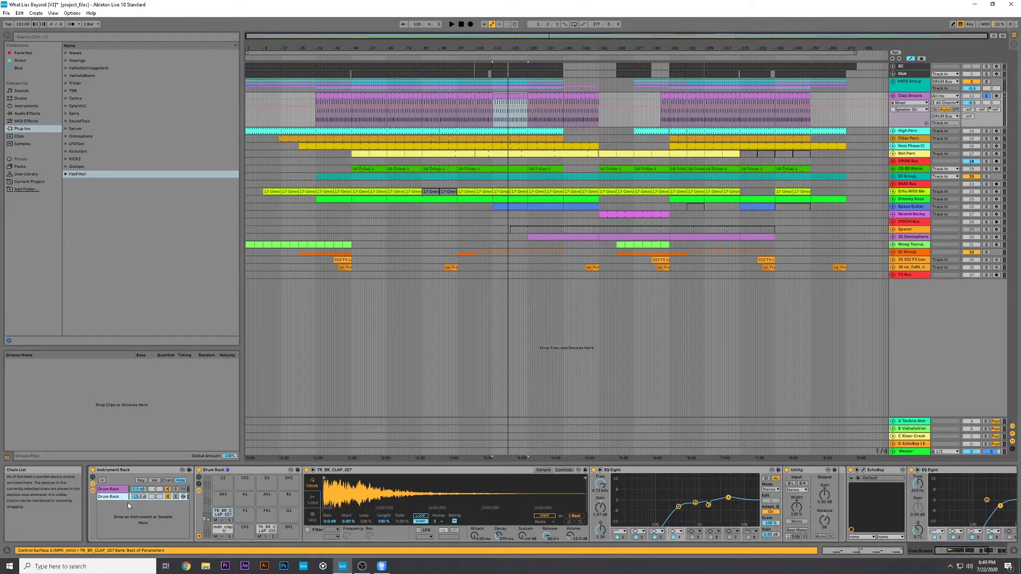
click(111, 497)
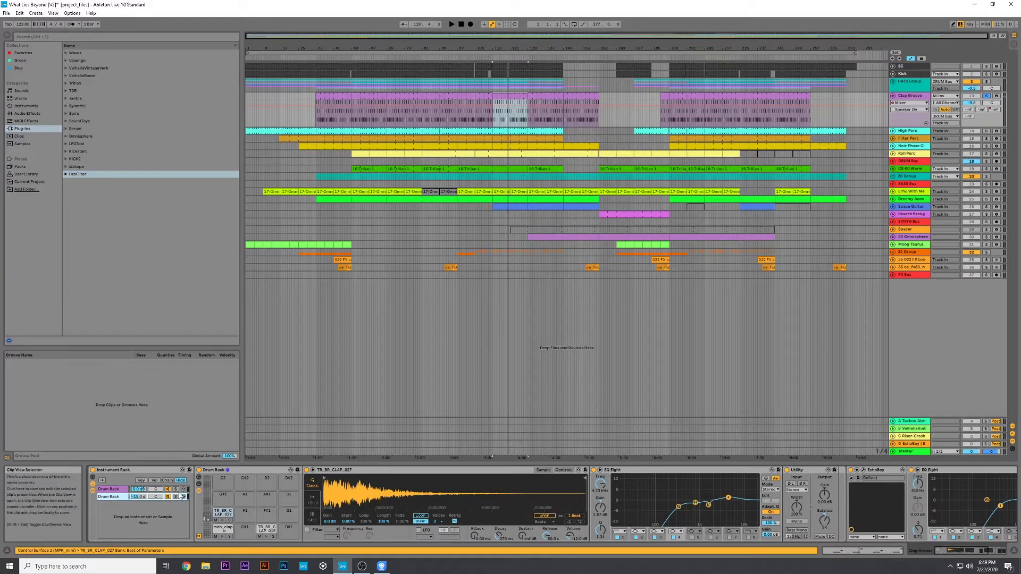
Play the first Drum Rack chain of the Clap Groove in solo while examining its EQ Eight and Utility.
click(105, 494)
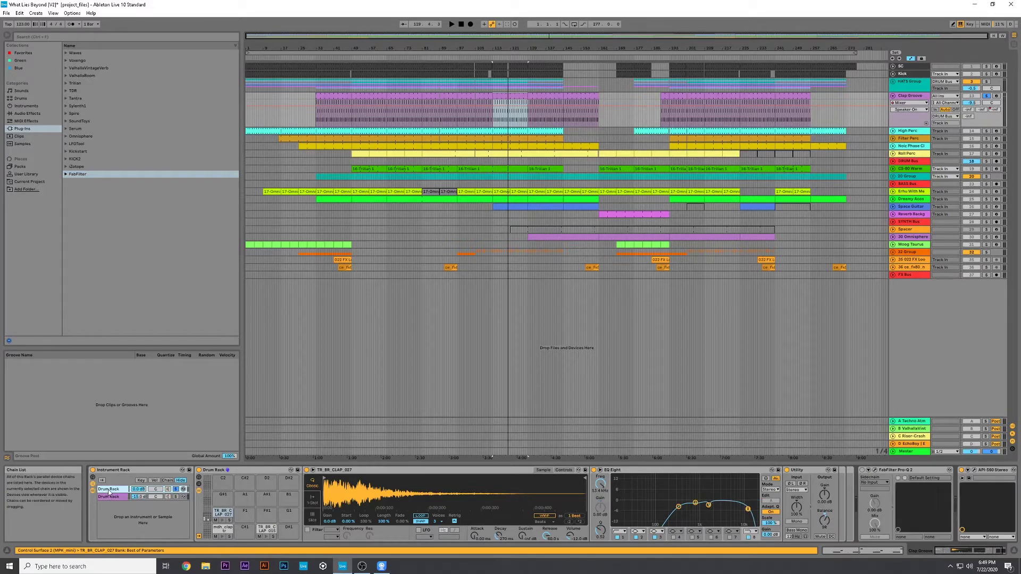
key(space)
click(989, 551)
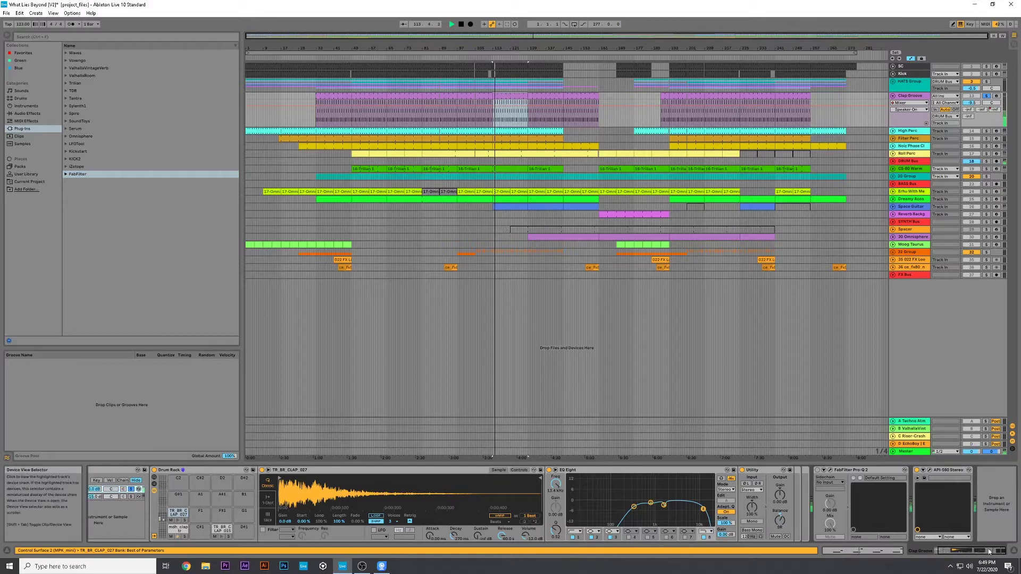
click(587, 473)
click(766, 472)
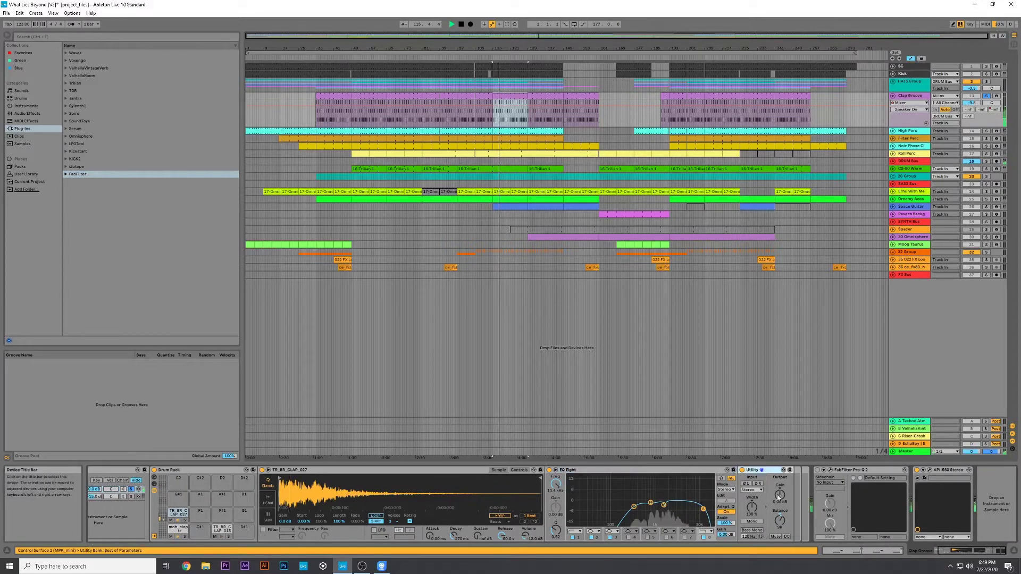
Solo the second Drum Rack chain and examine its EchoBoy and the EQ Eight after it during playback.
scroll(117, 502, up, 2)
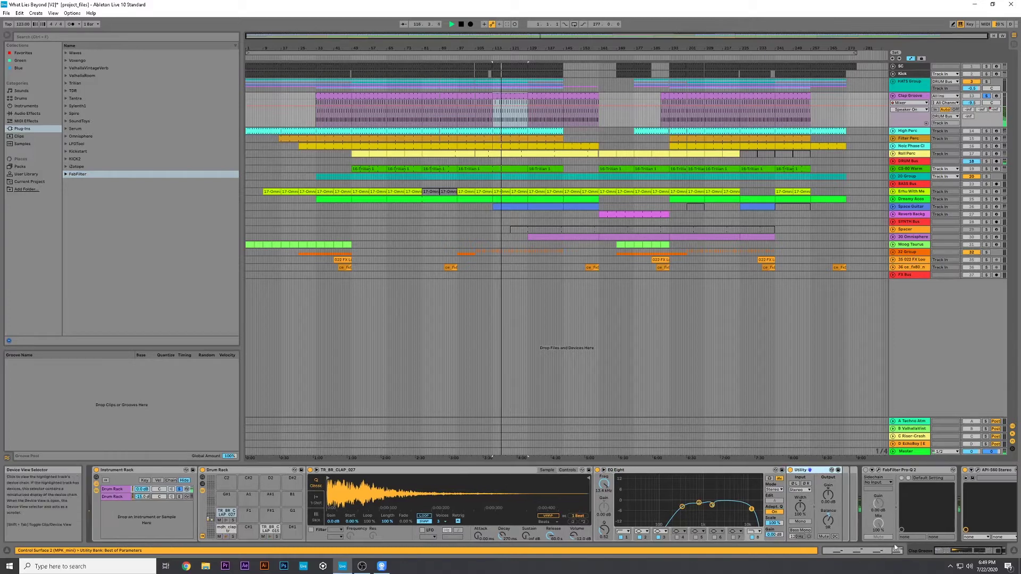
click(122, 496)
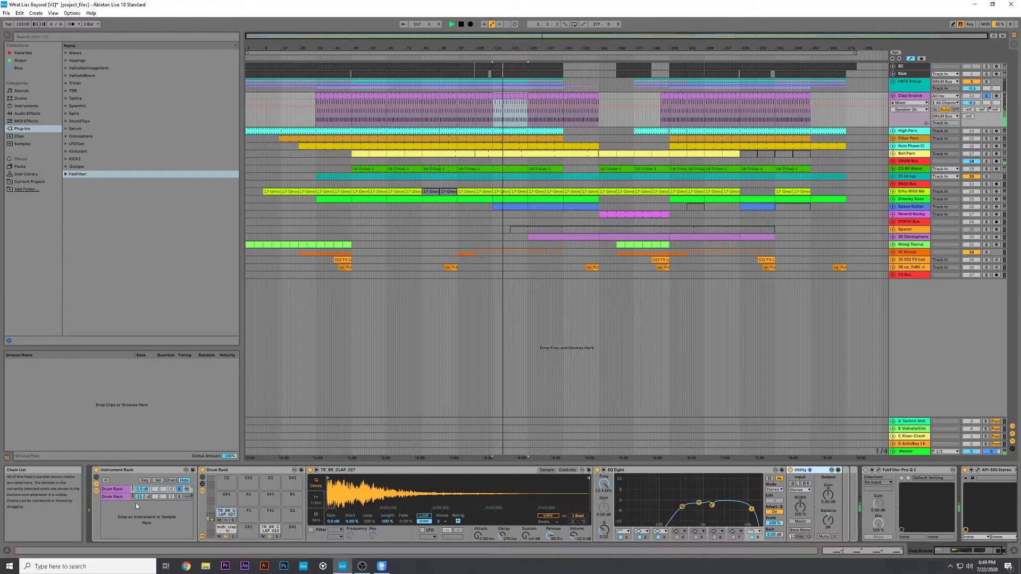
click(179, 498)
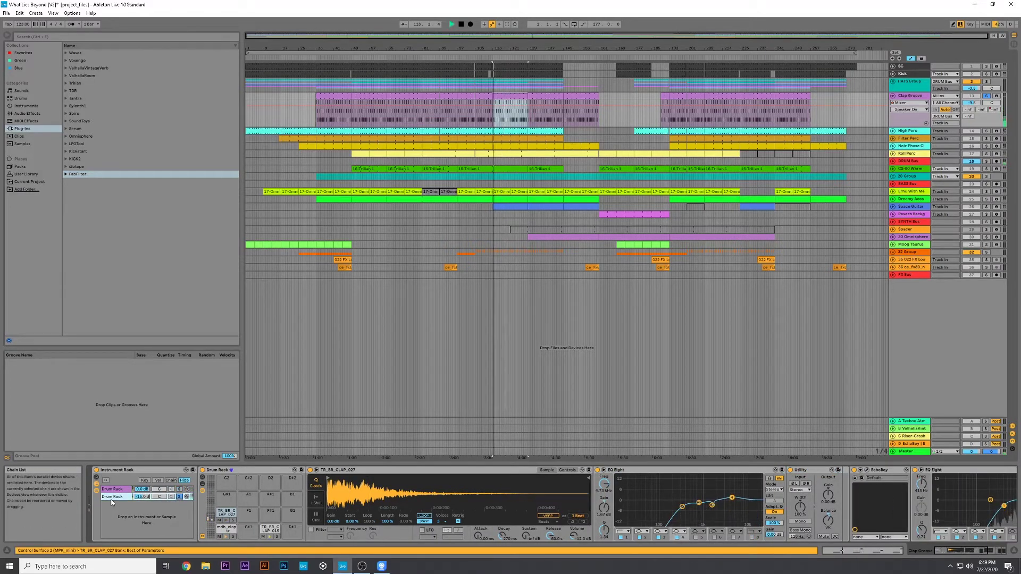
scroll(608, 490, down, 3)
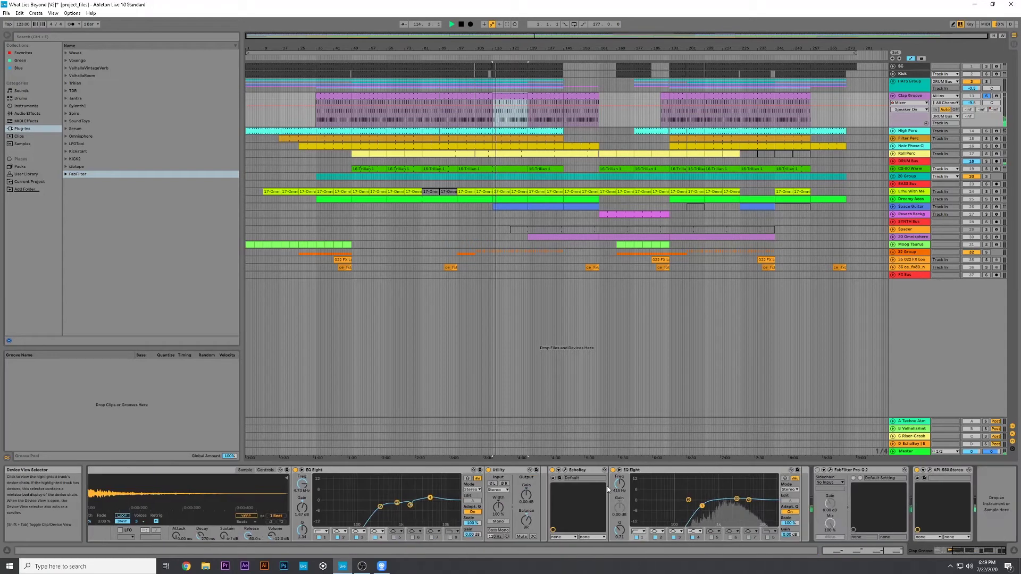
Examine the EchoBoy settings on the second Drum Rack chain and return to the Instrument Rack's chain list.
click(565, 470)
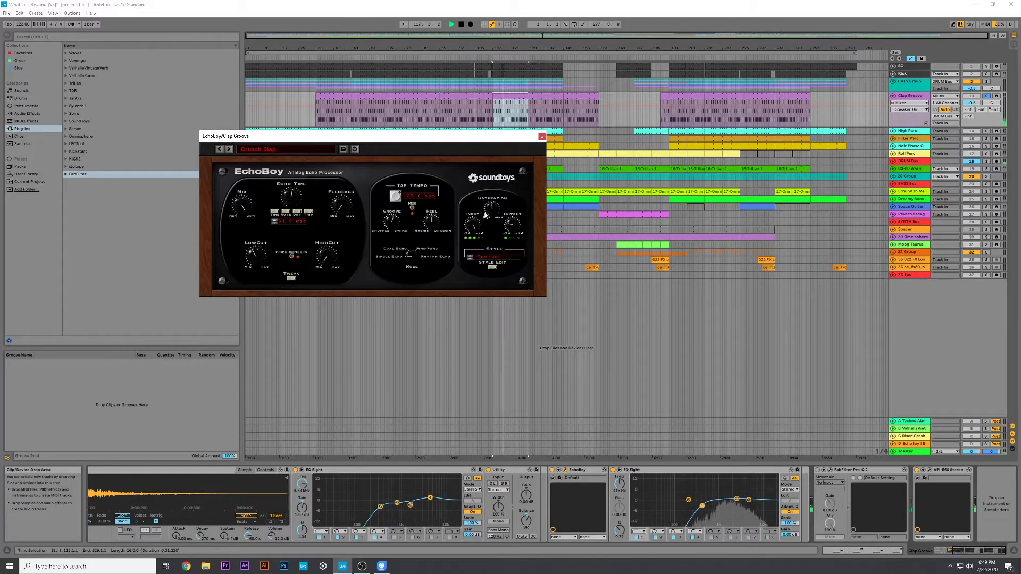
click(541, 137)
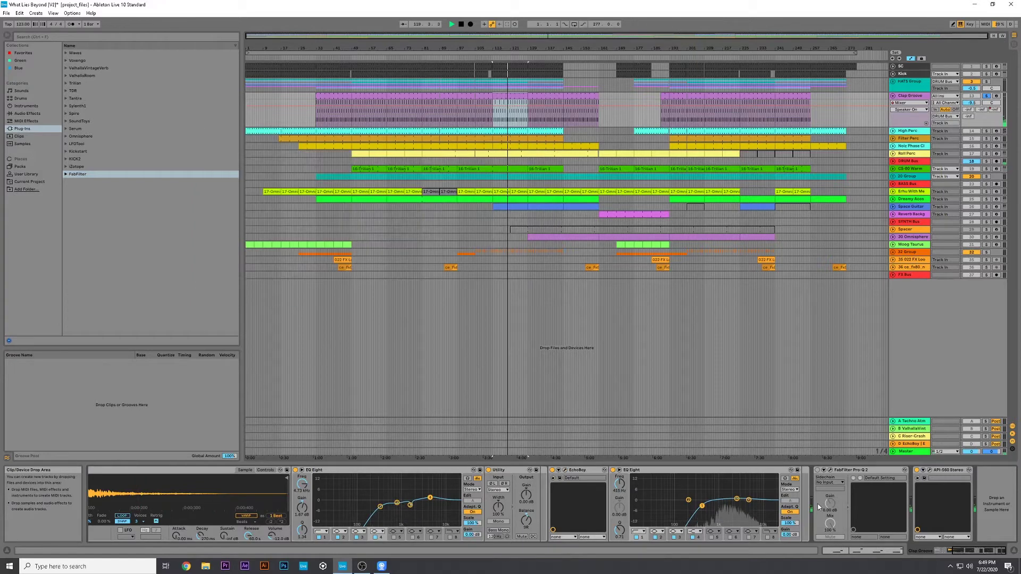
scroll(278, 519, left, 5)
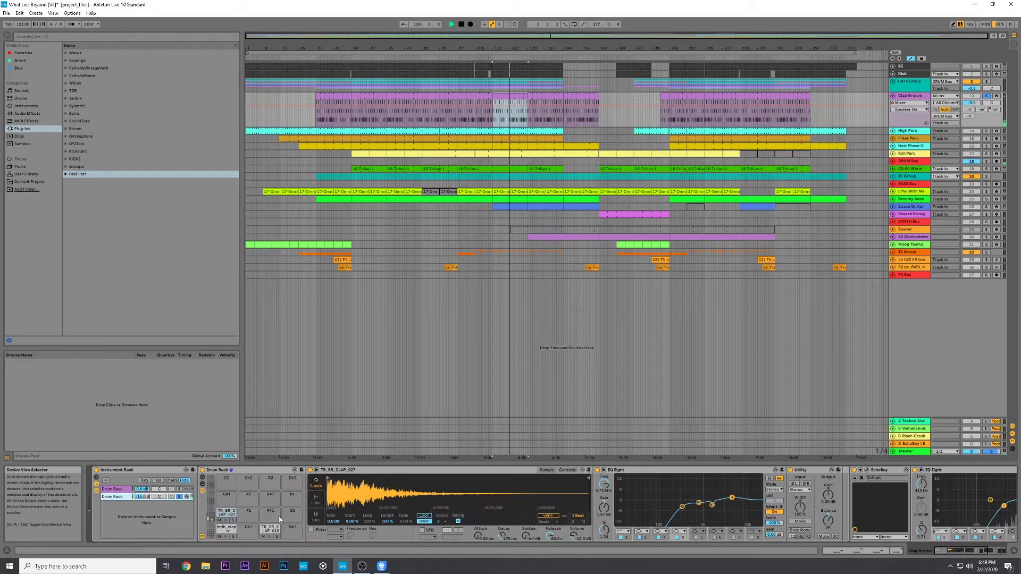
Compare the two Drum Rack chains of the Clap Groove by toggling the second chain's solo during playback, then restart playback.
click(180, 497)
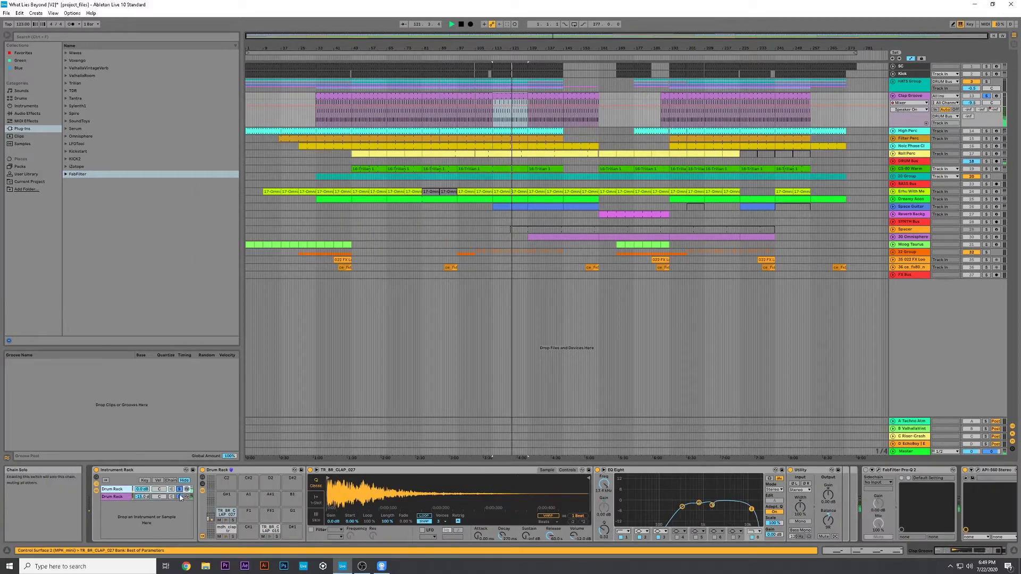
click(180, 497)
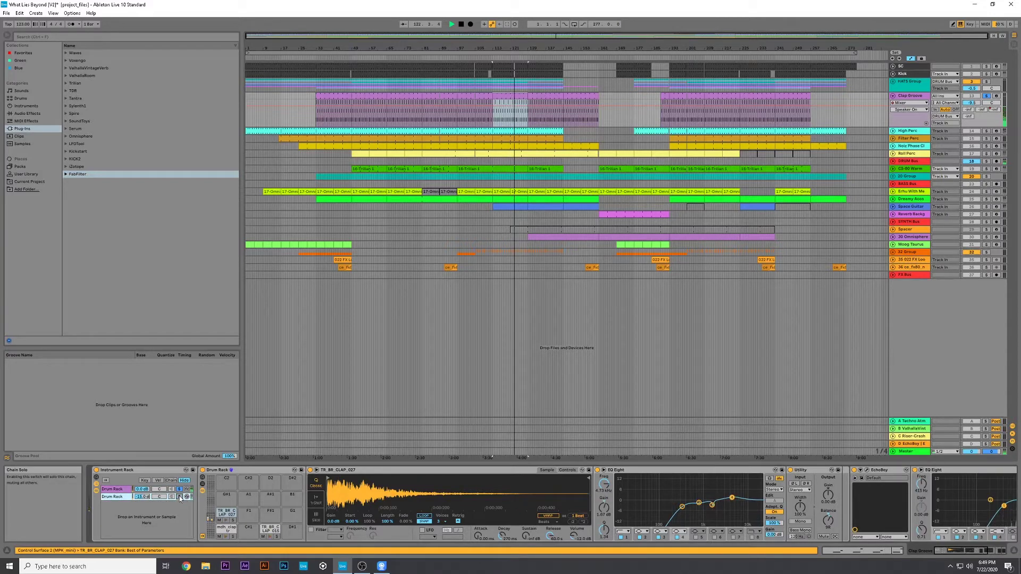
click(179, 497)
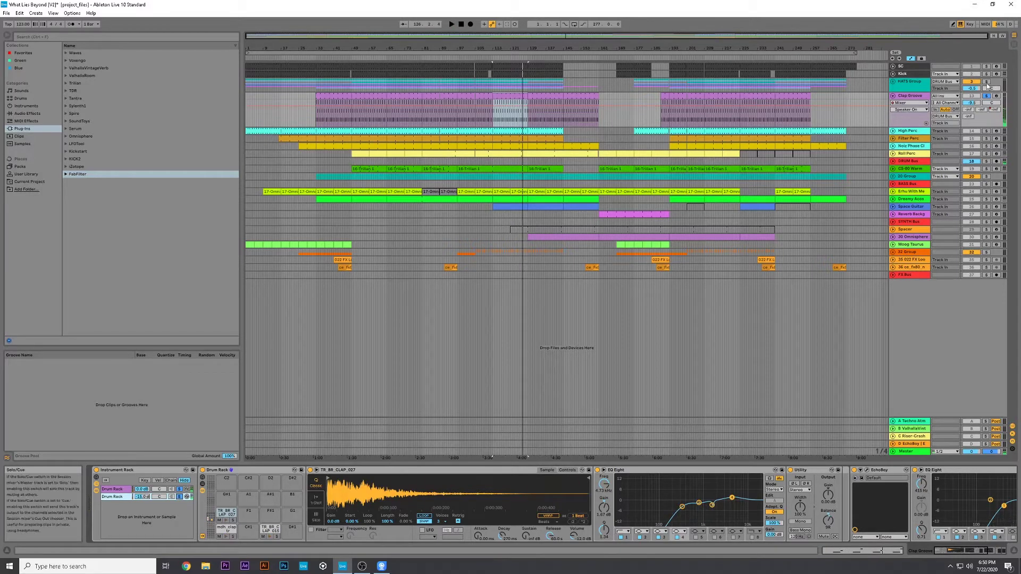
key(space)
key(space)
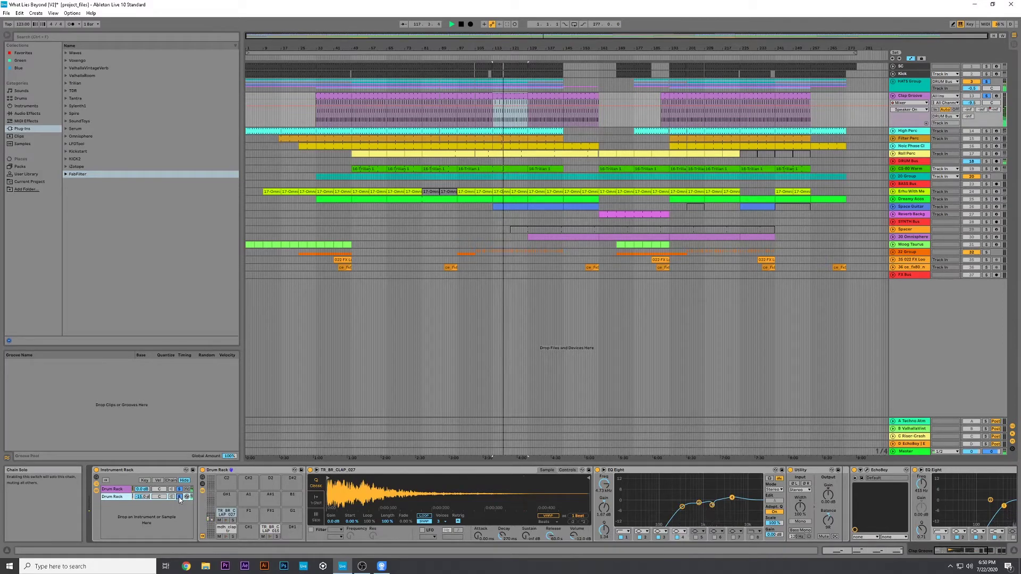
Reopen the second chain's EchoBoy, examine its Crunch Slap settings and close the plug-in window.
click(866, 470)
drag(293, 139, 396, 200)
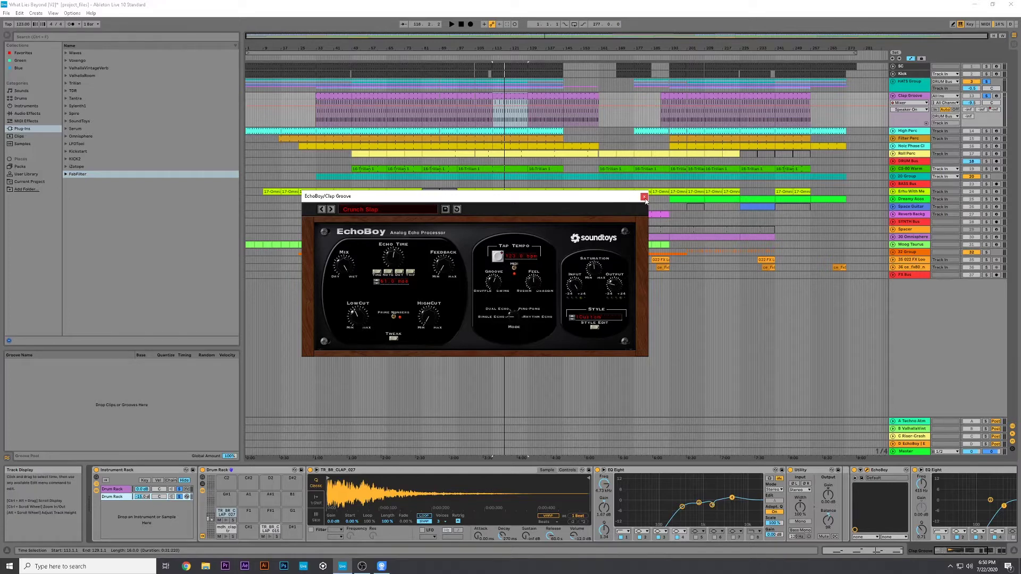
drag(635, 196, 618, 200)
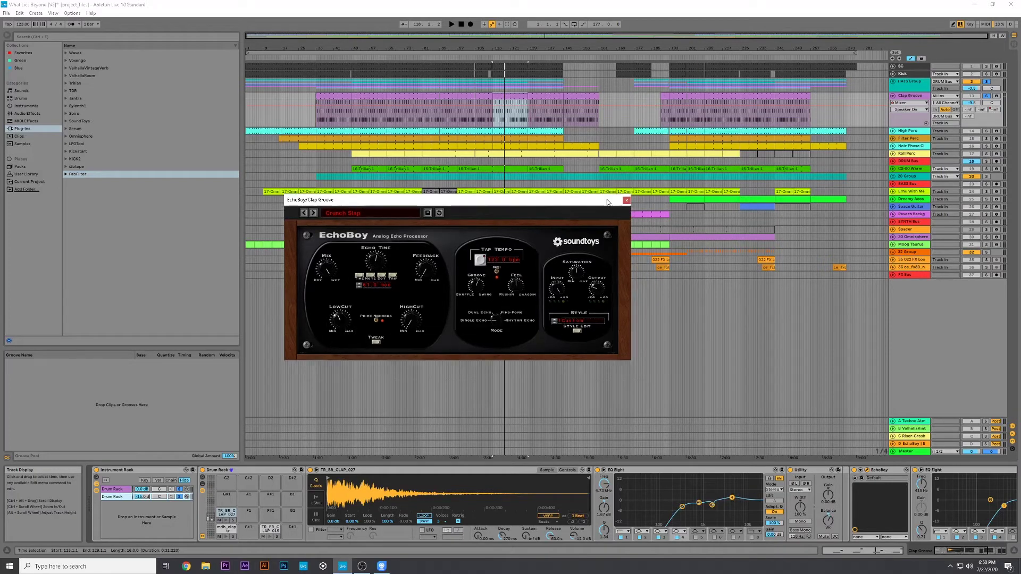
click(626, 201)
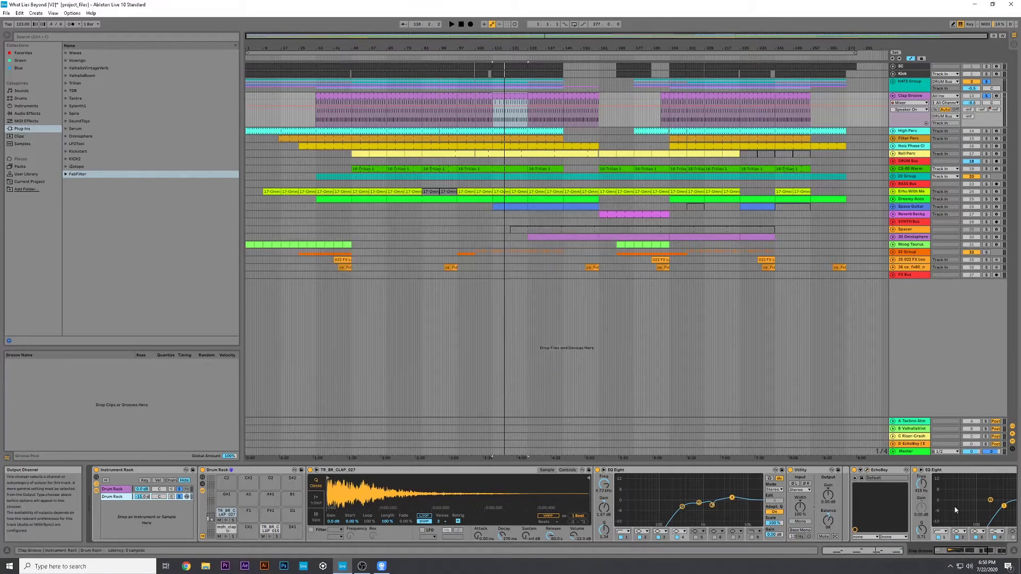
Fold the Clap Groove's Instrument Rack and examine the API-560 Stereo equalizer in its plug-in window.
drag(947, 552, 968, 549)
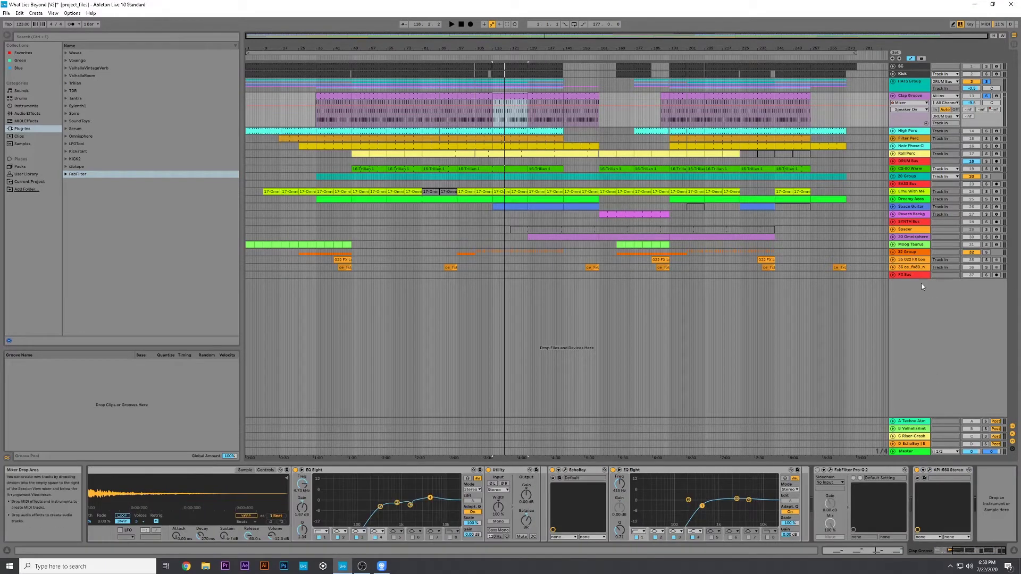
scroll(692, 505, up, 5)
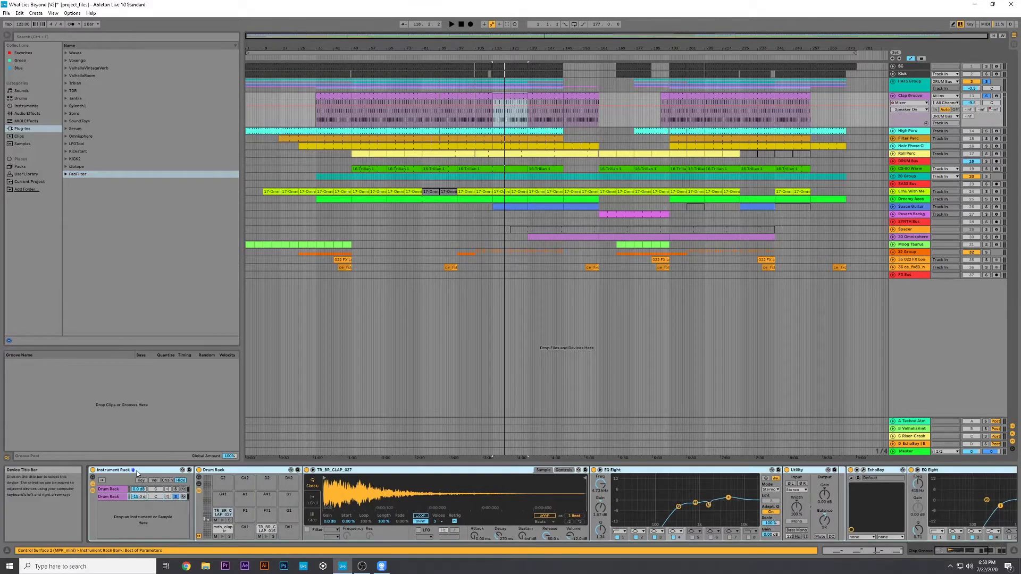
double_click(108, 471)
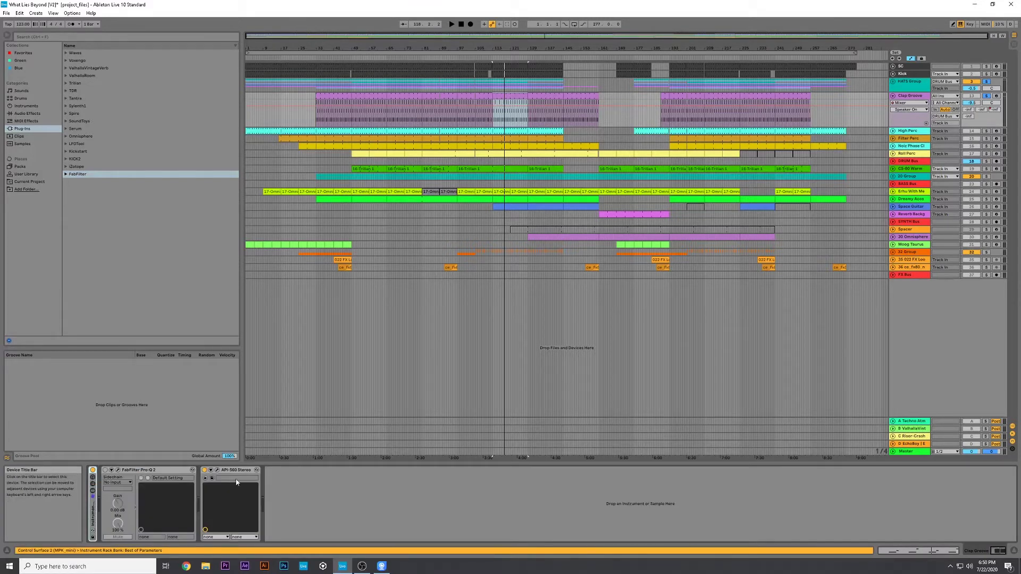
click(217, 470)
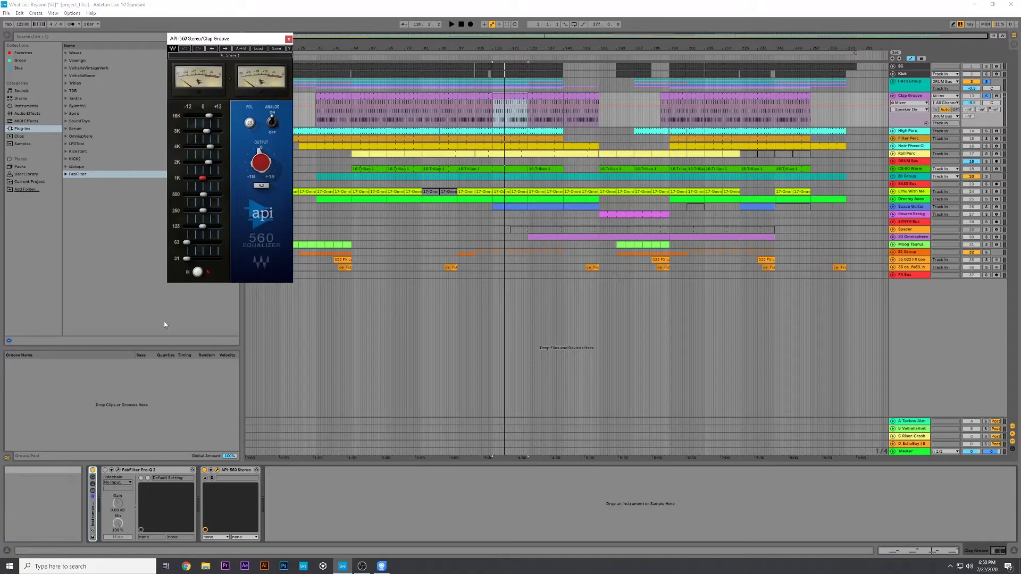
drag(229, 41, 319, 148)
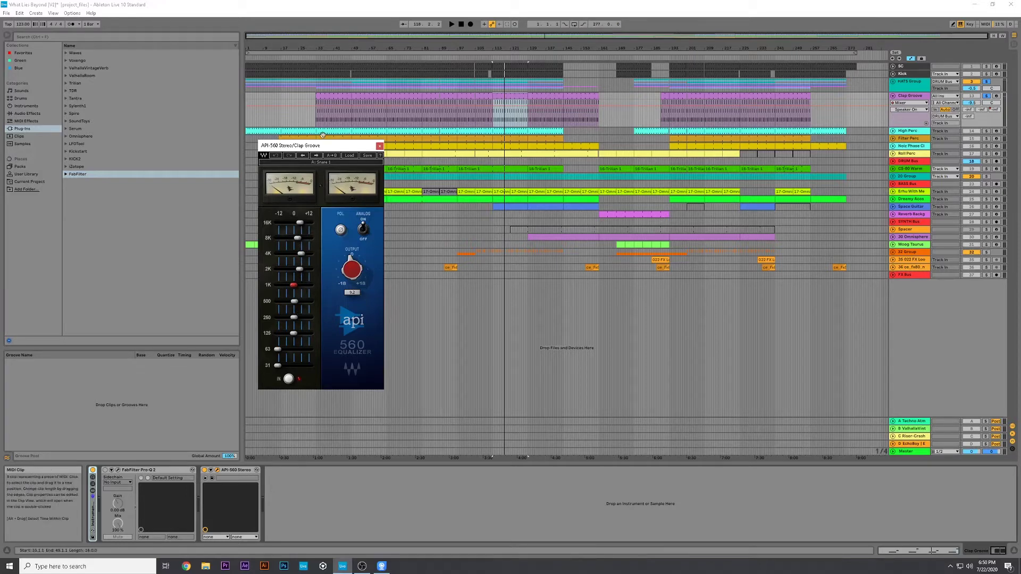
drag(318, 147, 364, 187)
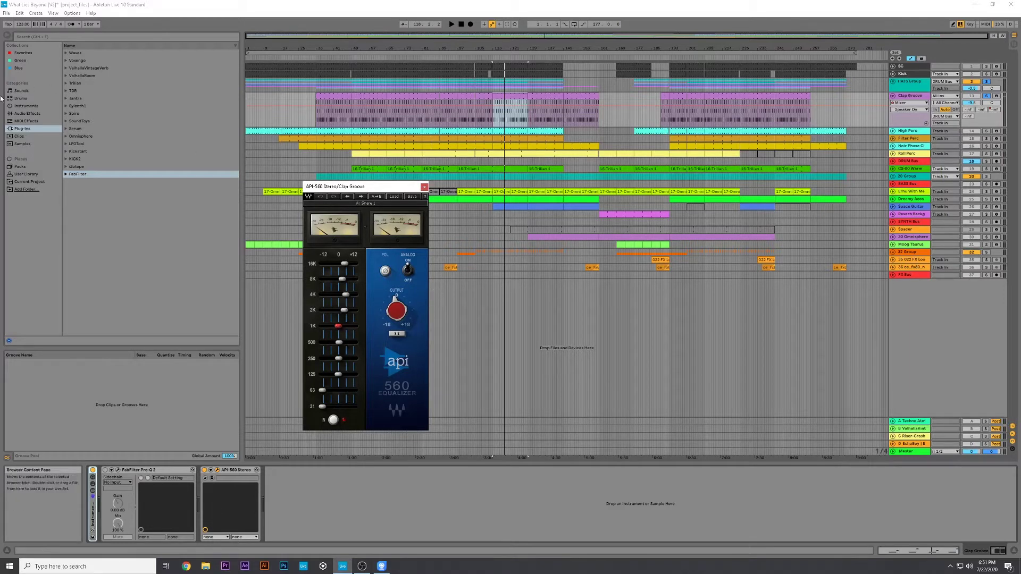
Point out EQ Eight and its presets among the browser's Audio Effects, then close the API-560 window.
click(33, 106)
click(29, 113)
click(67, 129)
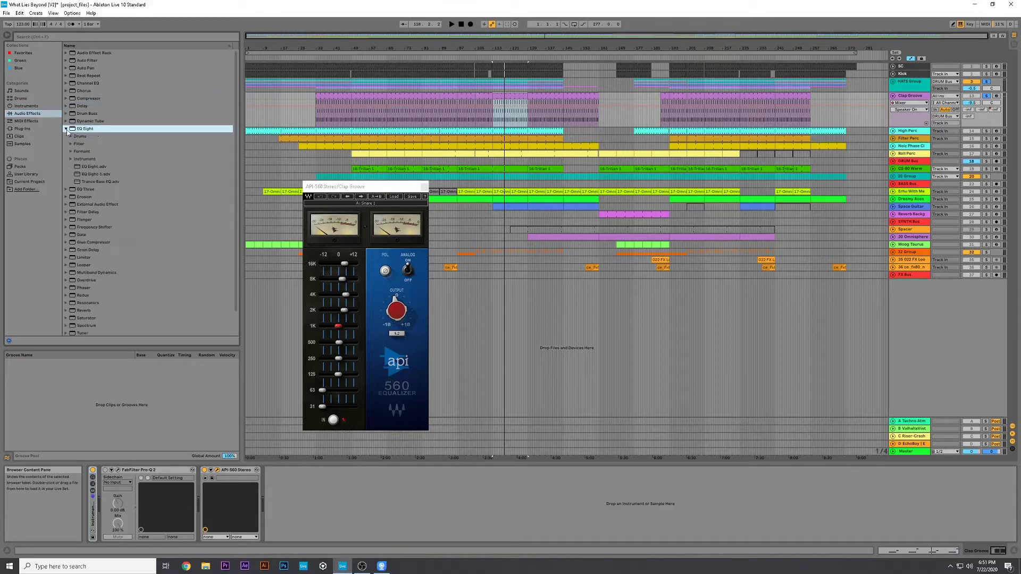
click(66, 129)
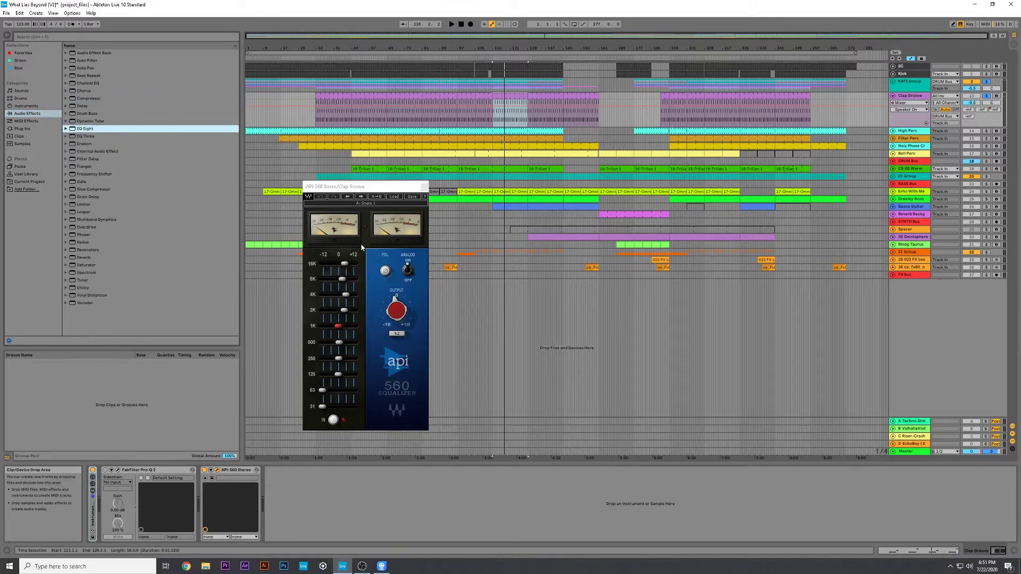
click(423, 186)
Fold the Clap Groove track, unfold High Perc and audition one of its clips in solo, toggling the HATS Group's solo.
click(892, 97)
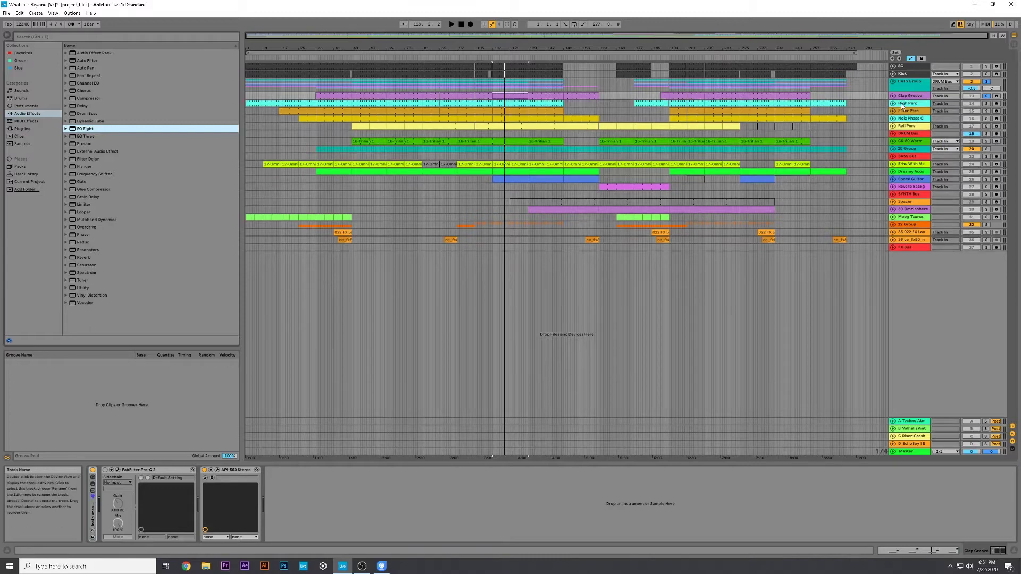
click(893, 103)
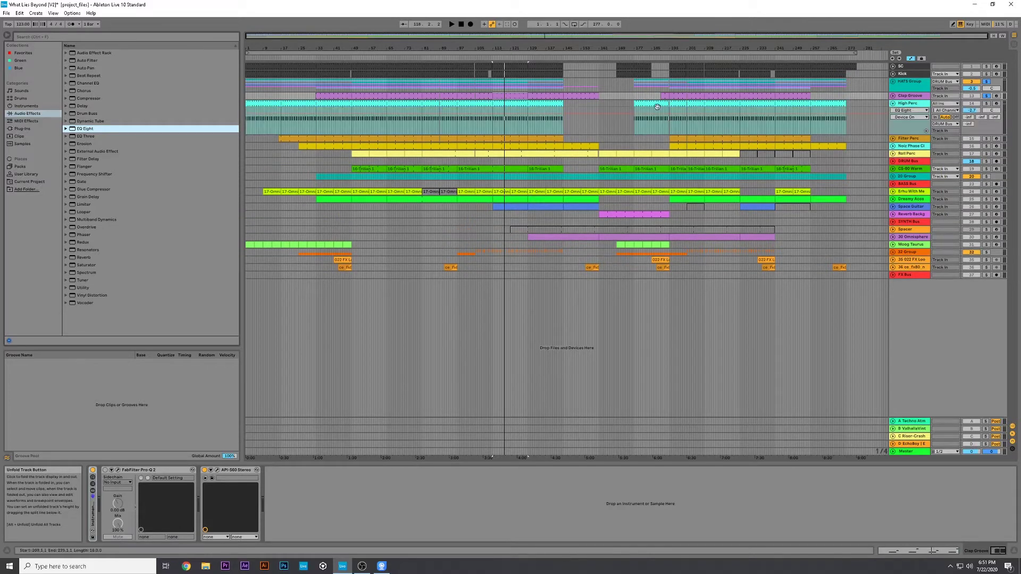
click(400, 102)
click(987, 103)
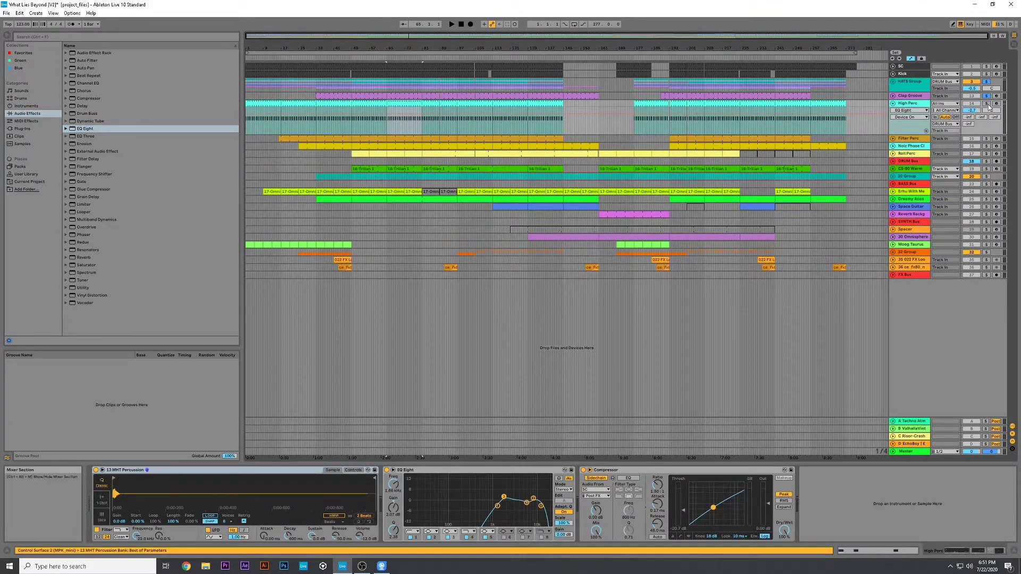
key(space)
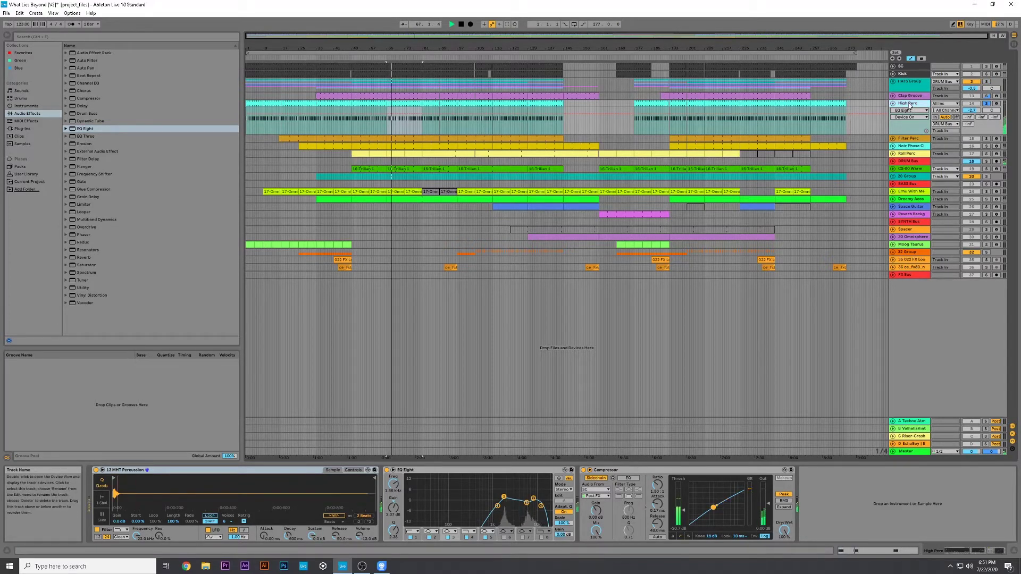
click(987, 82)
Unfold the Filter Perc track and audition a section of it in solo.
click(893, 138)
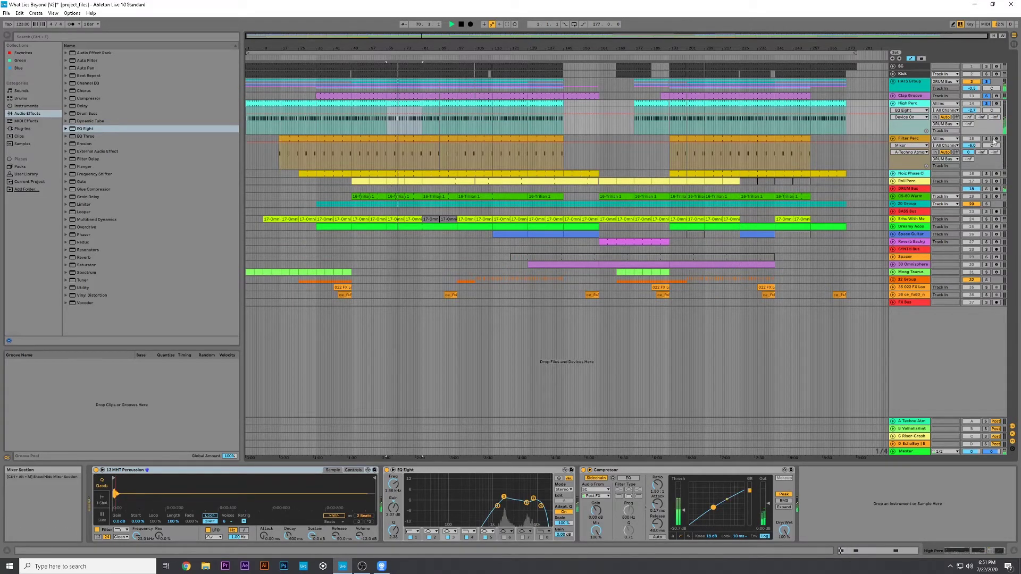
click(988, 140)
click(400, 157)
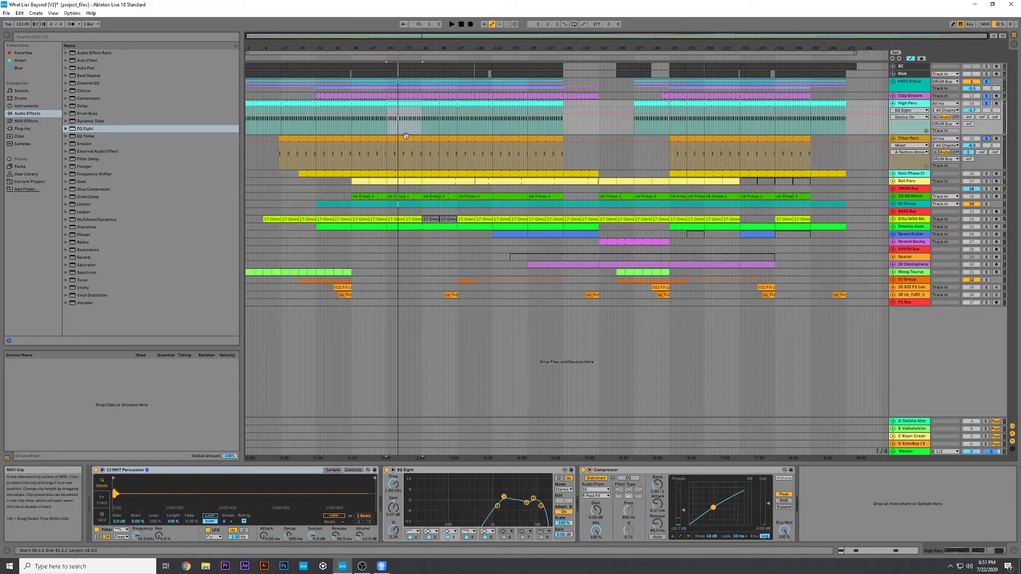
click(987, 140)
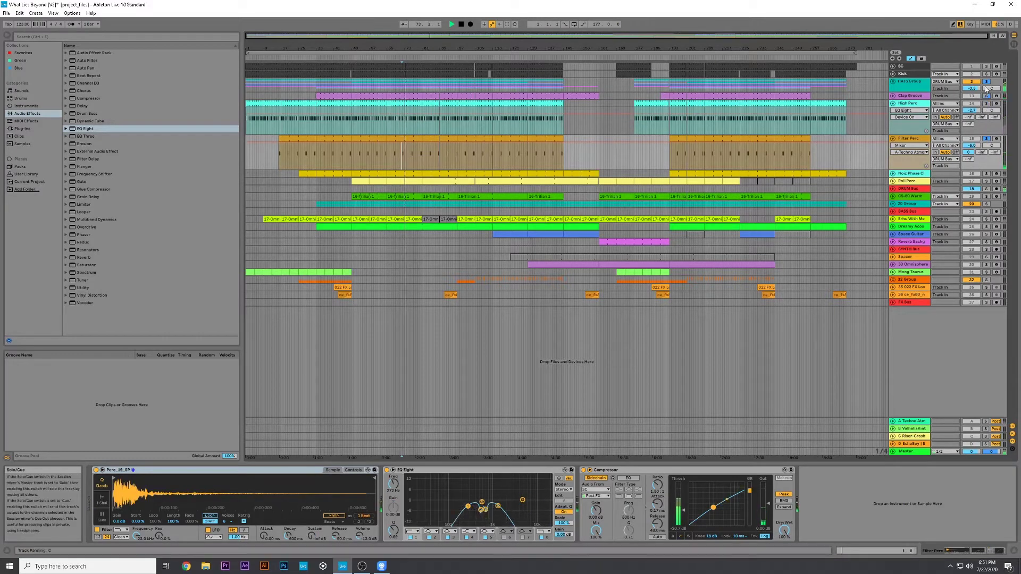
key(space)
key(space)
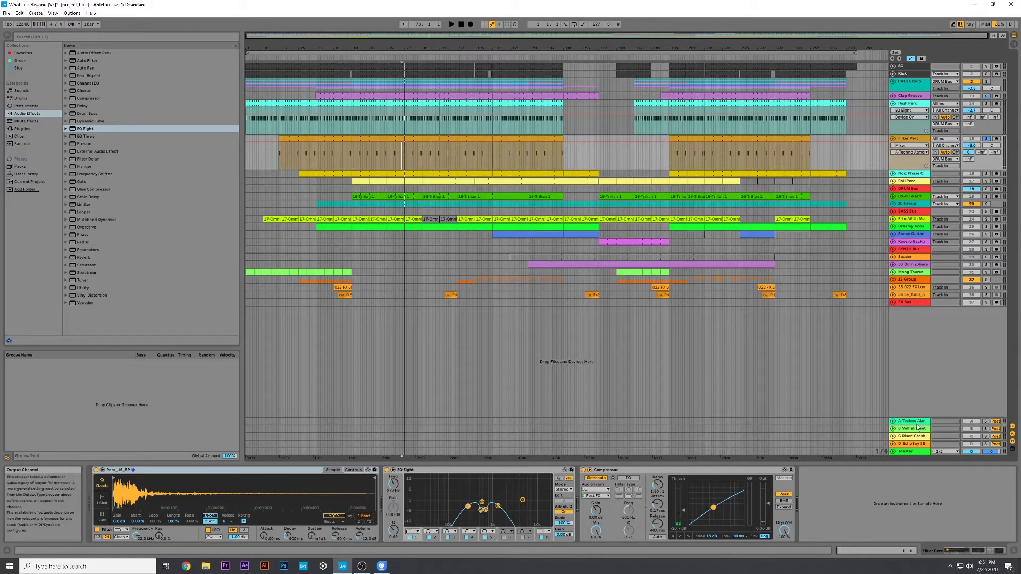
Unfold the A Techno Atmosphere return track and examine the Delay and Auto Pan in its effect rack.
click(893, 422)
click(900, 415)
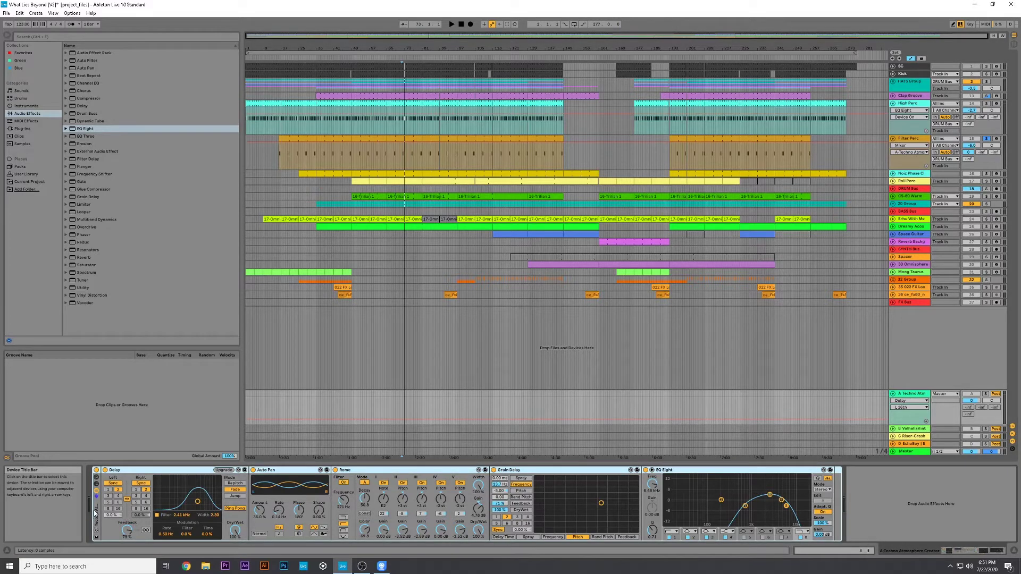
click(176, 470)
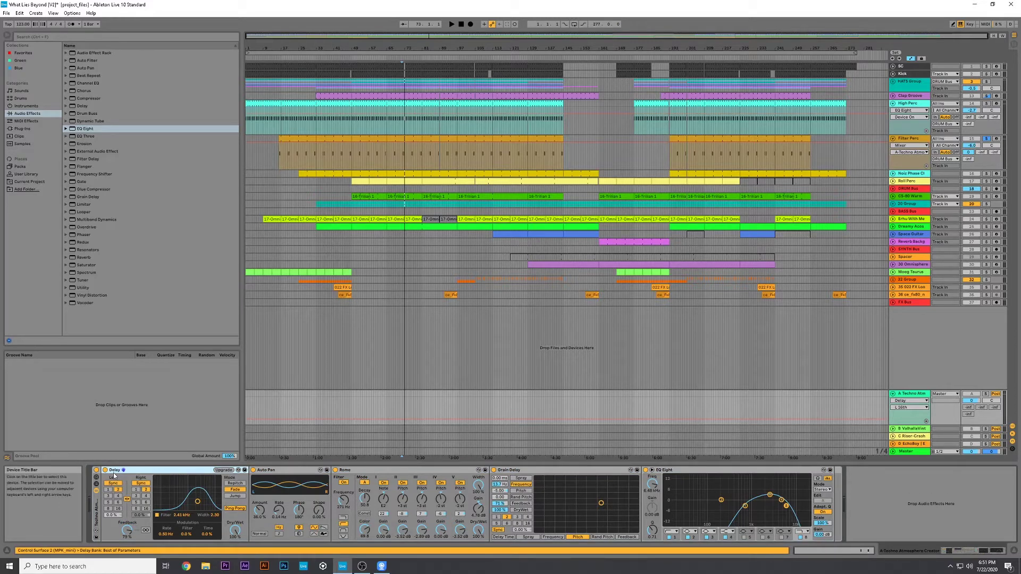
click(373, 470)
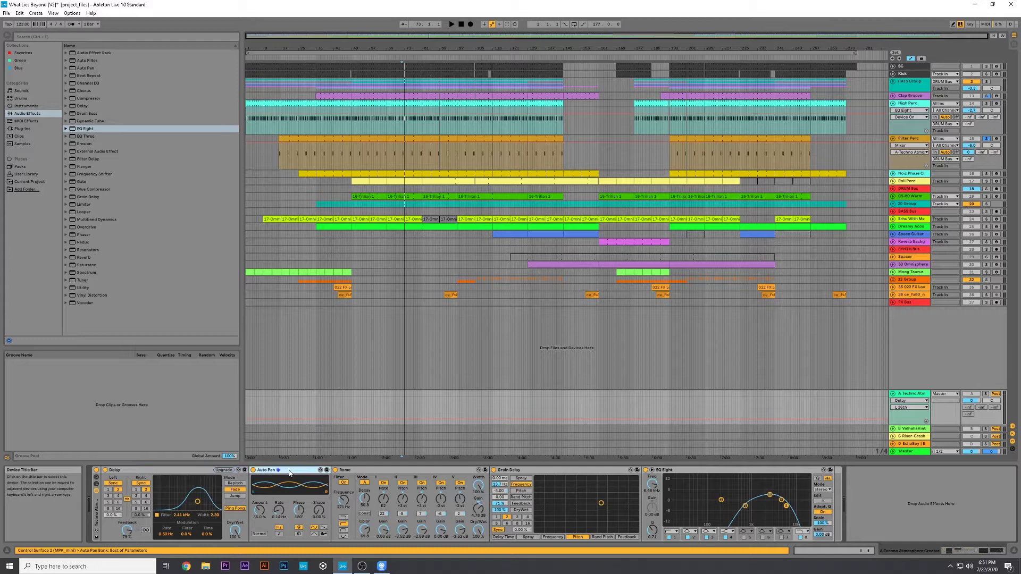
Browse the Resonators presets for the return's Rome device and leave preset swapping without choosing another preset.
click(353, 470)
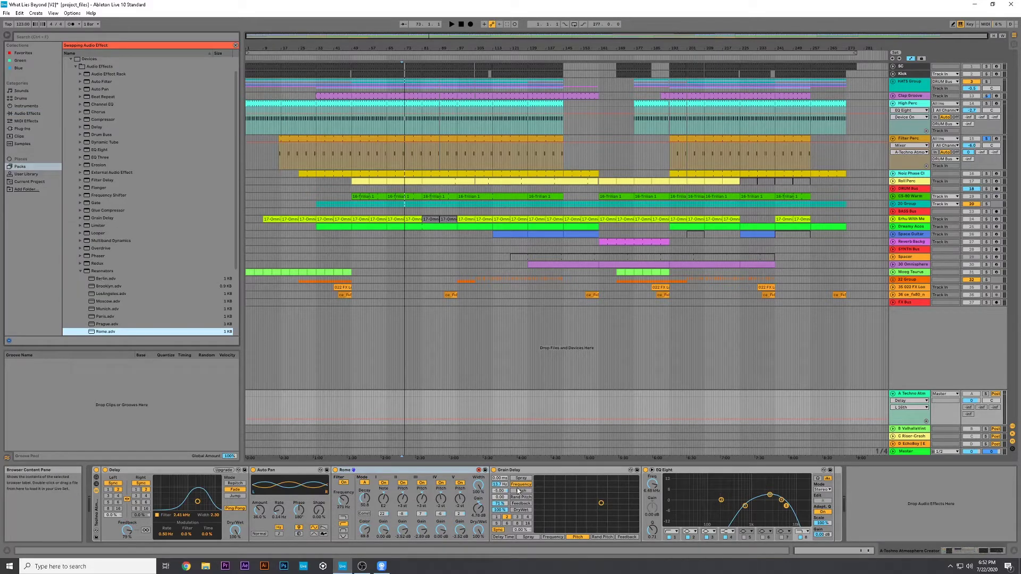
scroll(125, 269, down, 2)
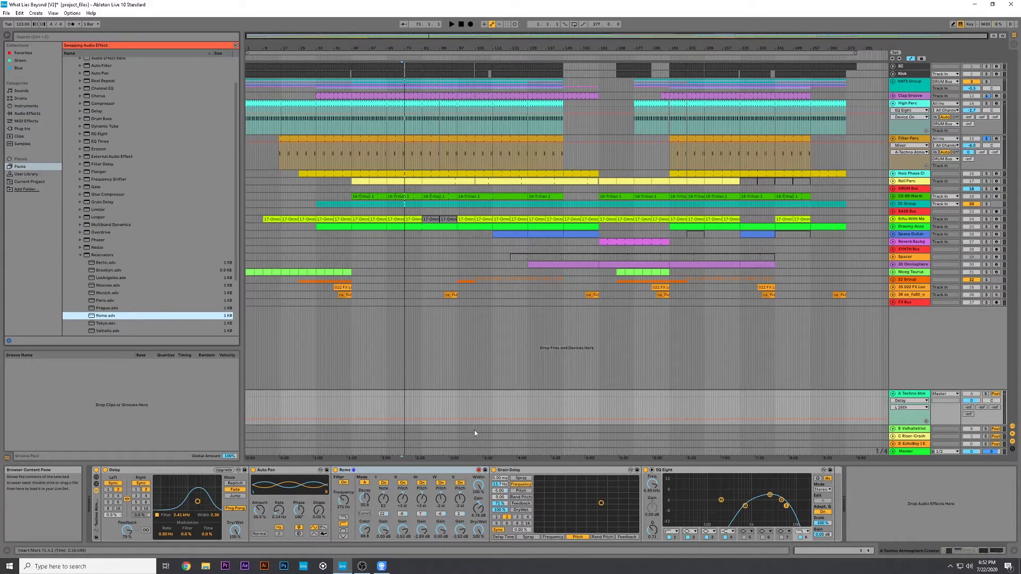
click(560, 505)
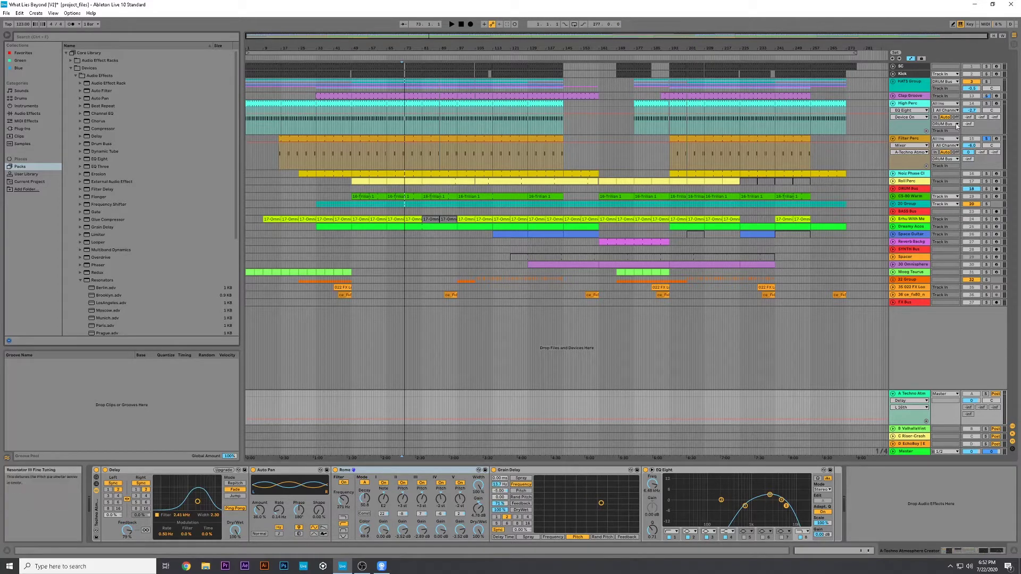
Select the Filter Perc track, solo the A Techno Atmosphere return with it and play the result.
click(911, 392)
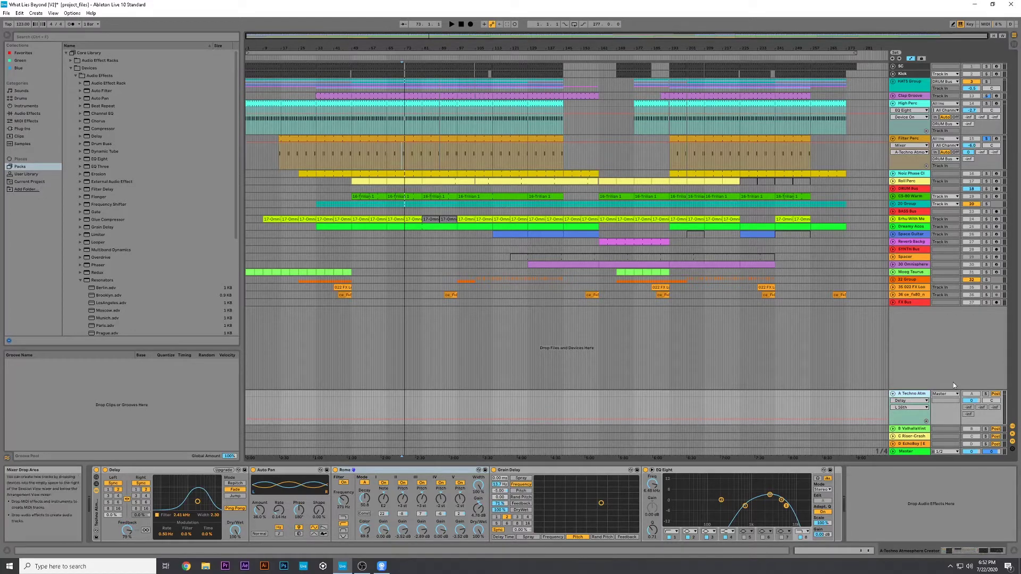
click(829, 149)
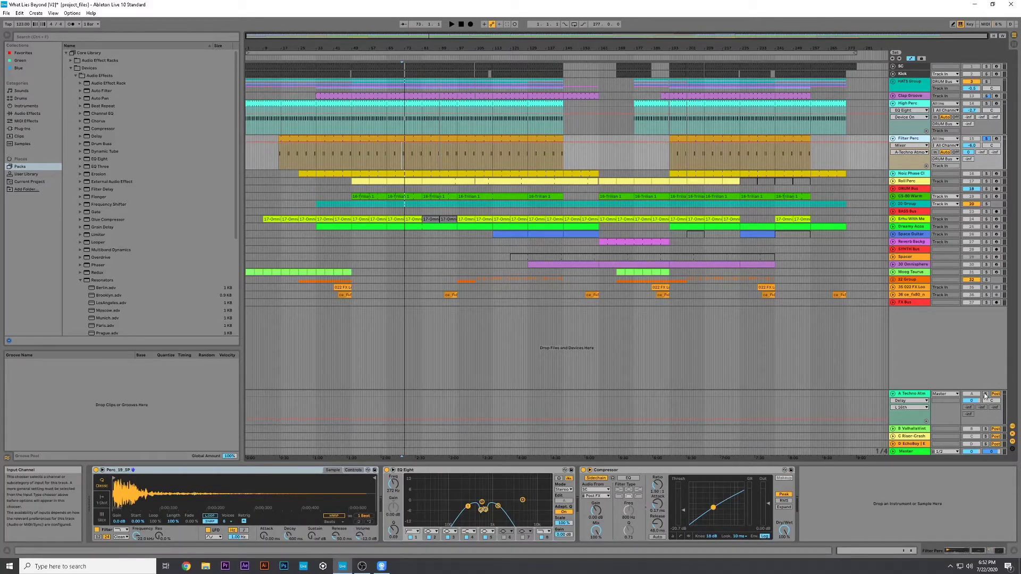
click(985, 394)
key(space)
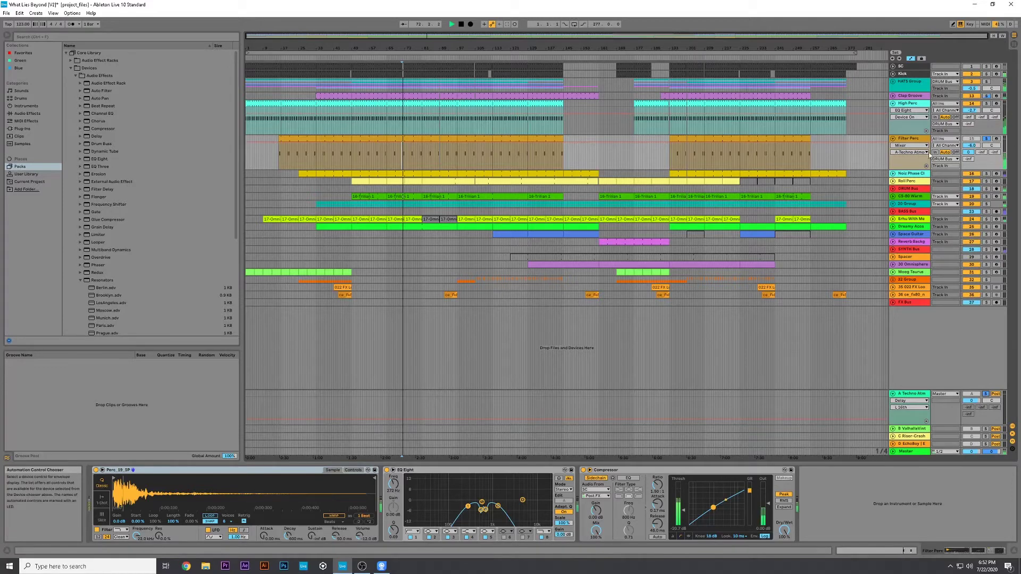
Compare Filter Perc with and without the A Techno Atmosphere return in solo, and examine the return's device chain during playback.
key(space)
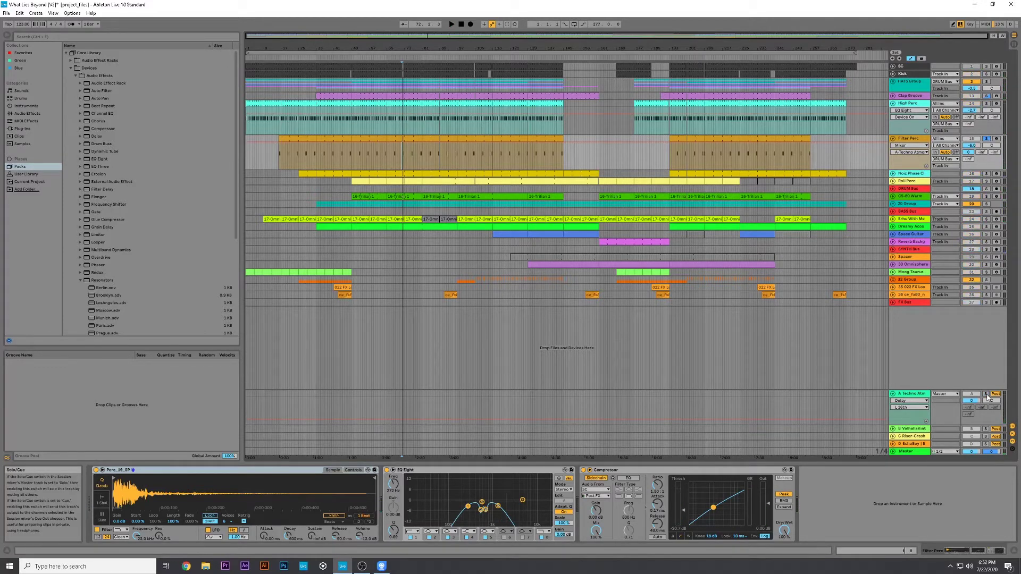
key(space)
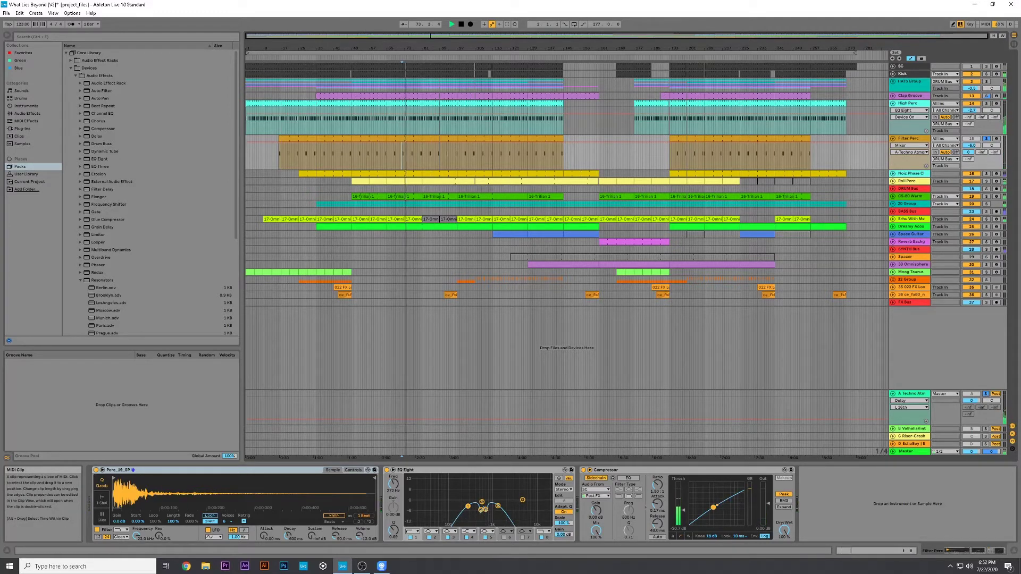
click(913, 394)
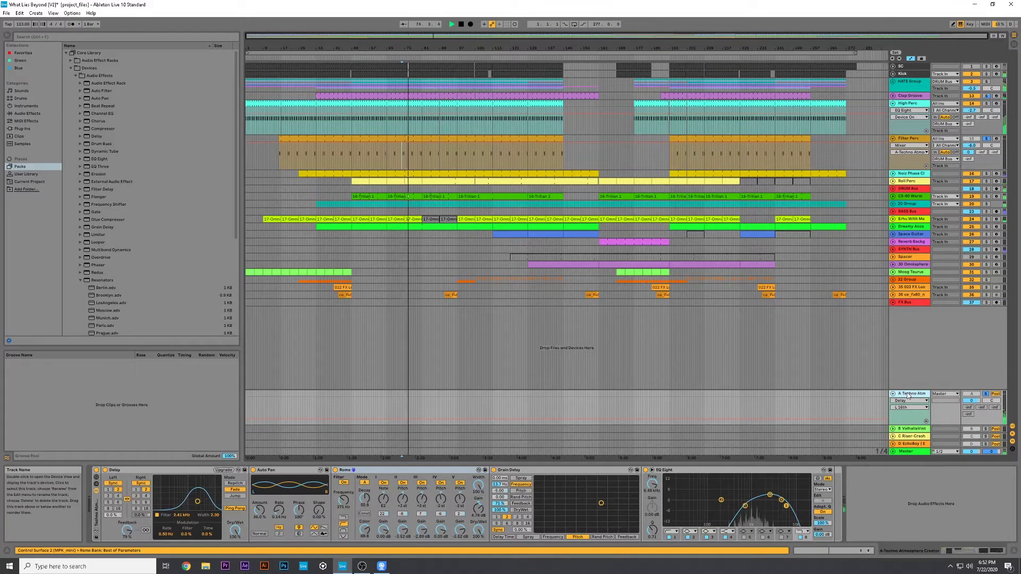
key(space)
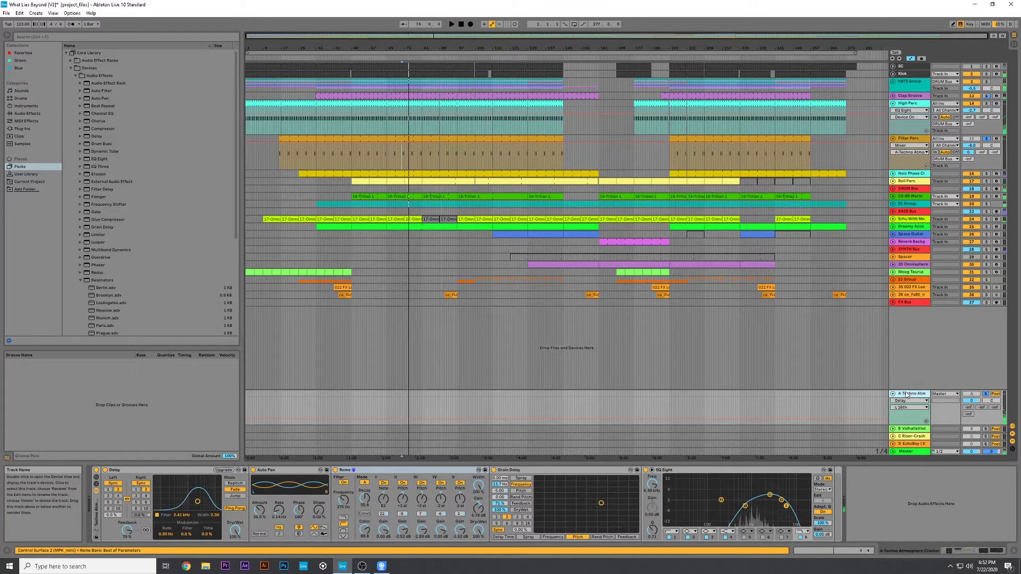
Unfold the Roll Perc track and audition a section of it in solo together with Filter Perc.
click(893, 181)
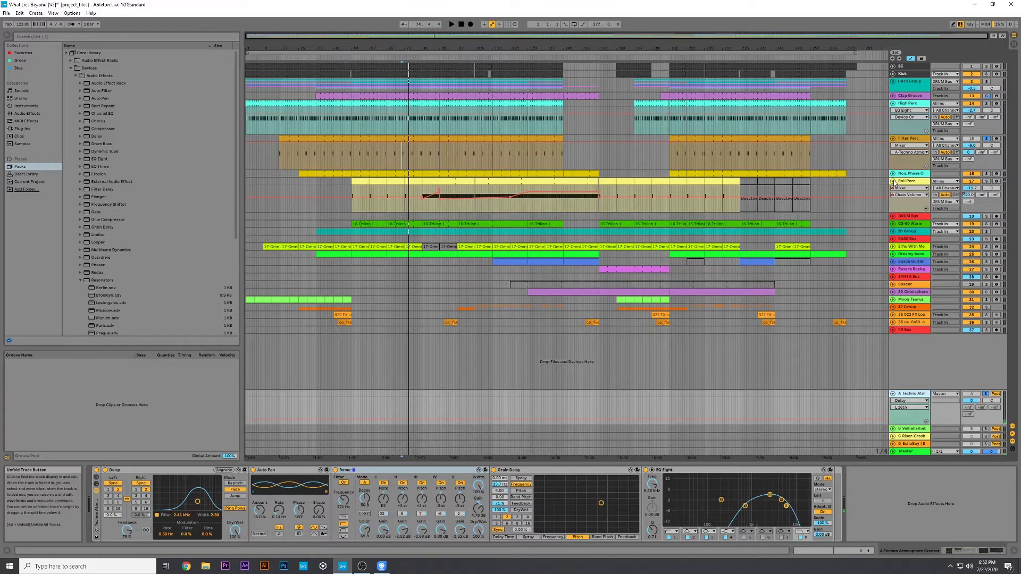
click(395, 179)
key(space)
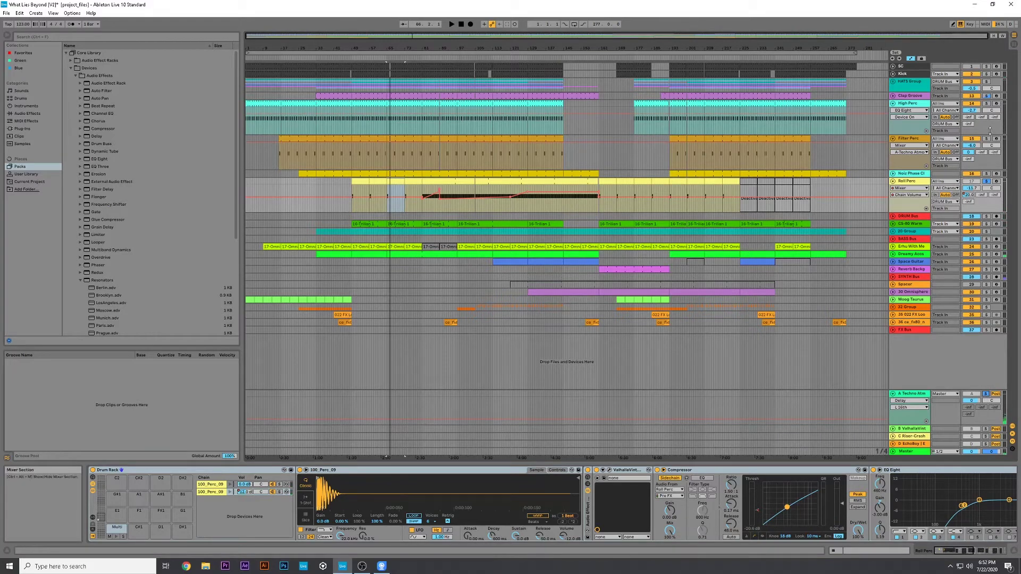
click(985, 139)
key(space)
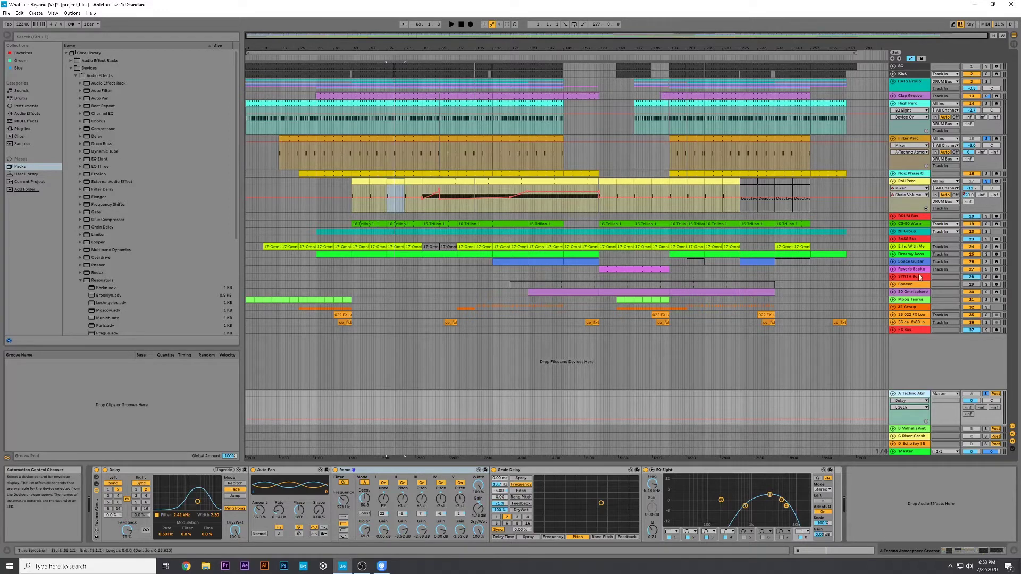
Add High Perc and the HATS Group to the soloed tracks and play the combined percussion.
ctrl+click(986, 104)
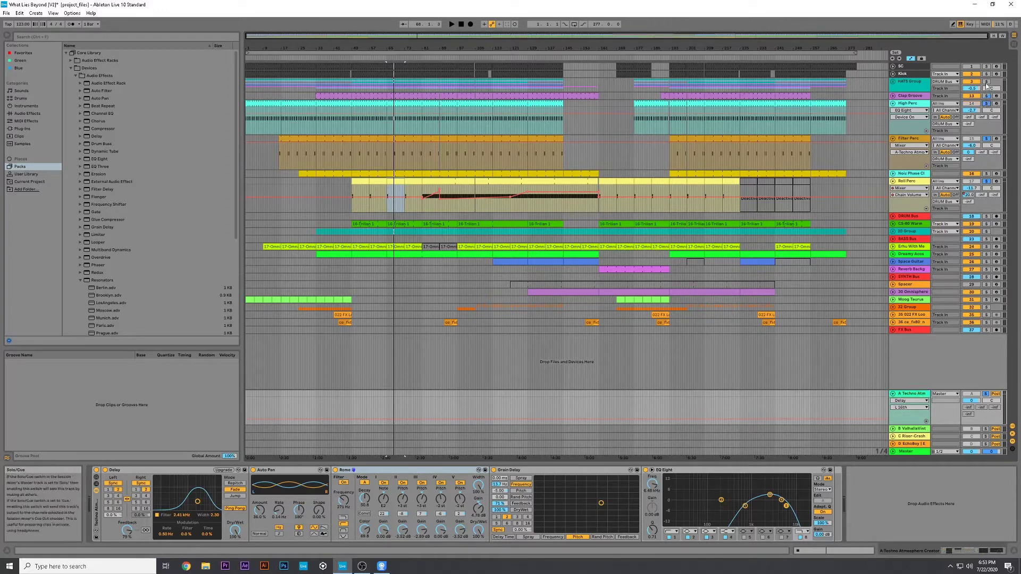
ctrl+click(986, 82)
key(space)
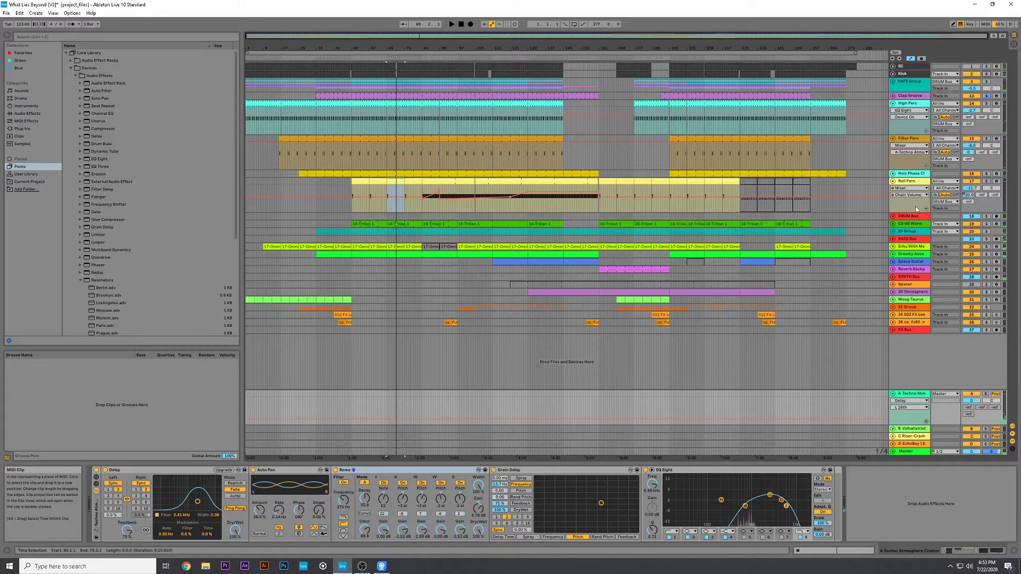
Unfold the Noiz Phase ClubSeq track and audition bars 49 to 65 of it in solo.
click(894, 173)
click(388, 172)
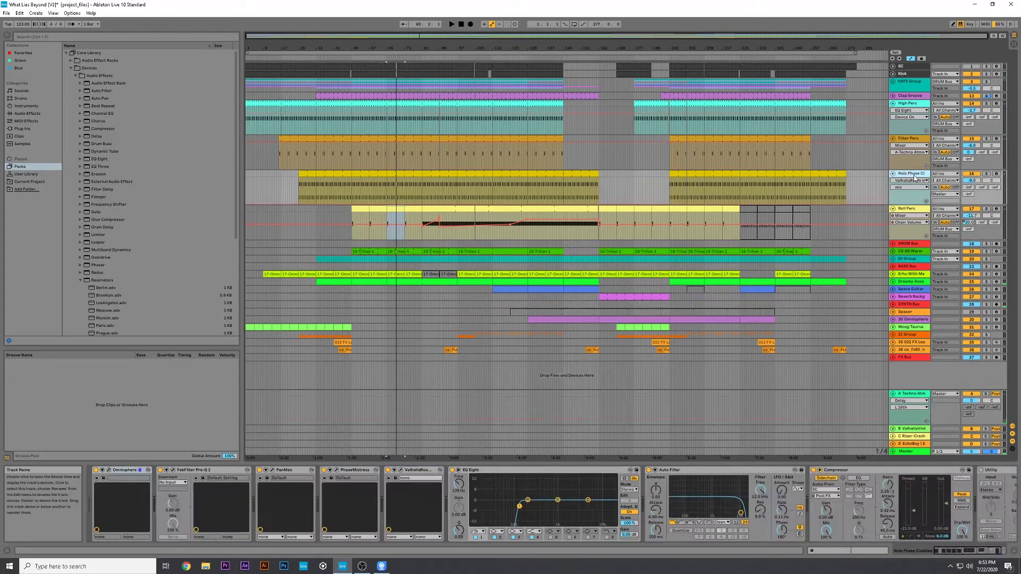
click(364, 175)
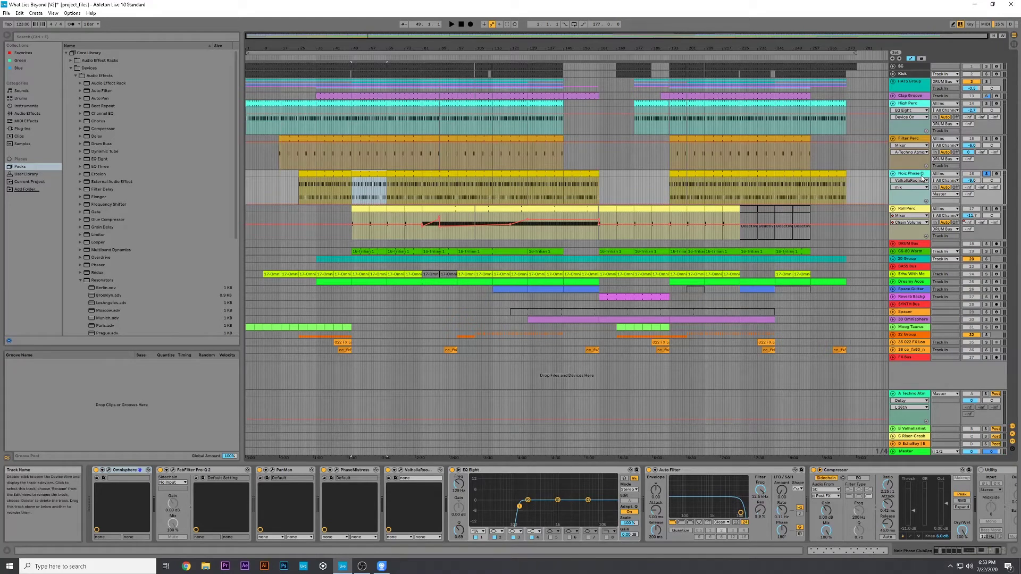
key(space)
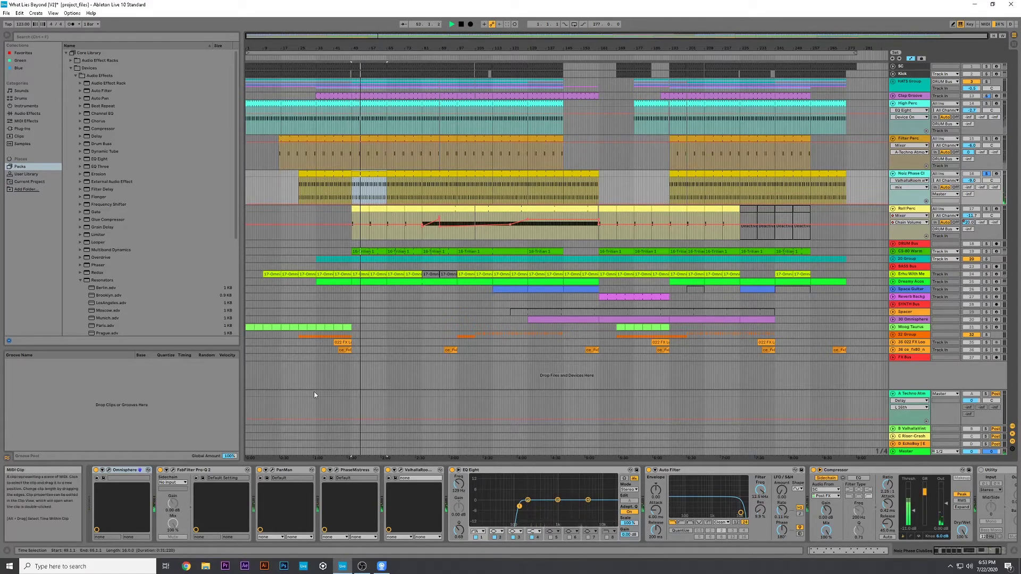
Examine the note pattern of the Noiz Phase ClubSeq clip at a closer zoom, and return to the track's device chain.
key(shift+Tab)
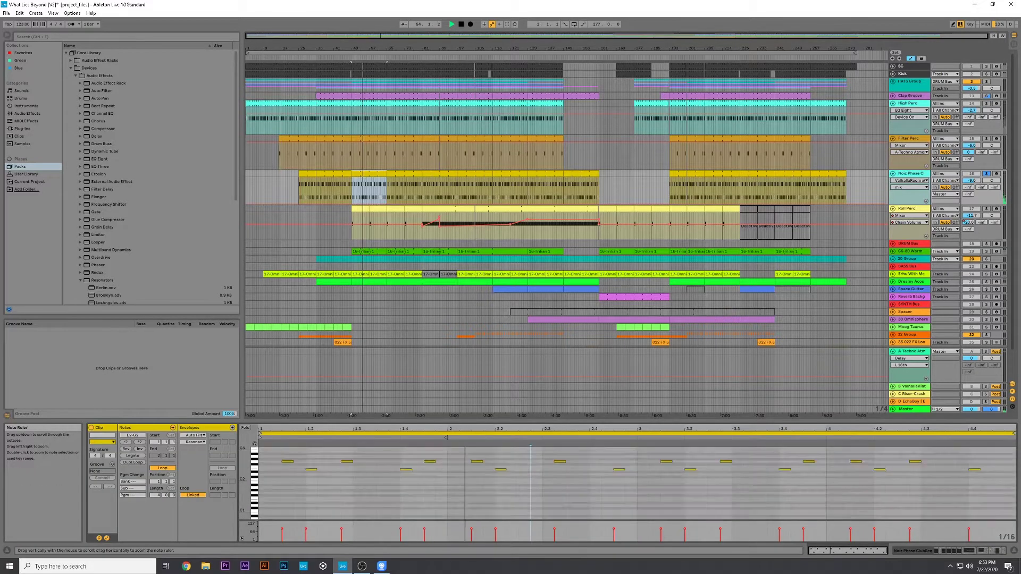
drag(254, 479, 298, 473)
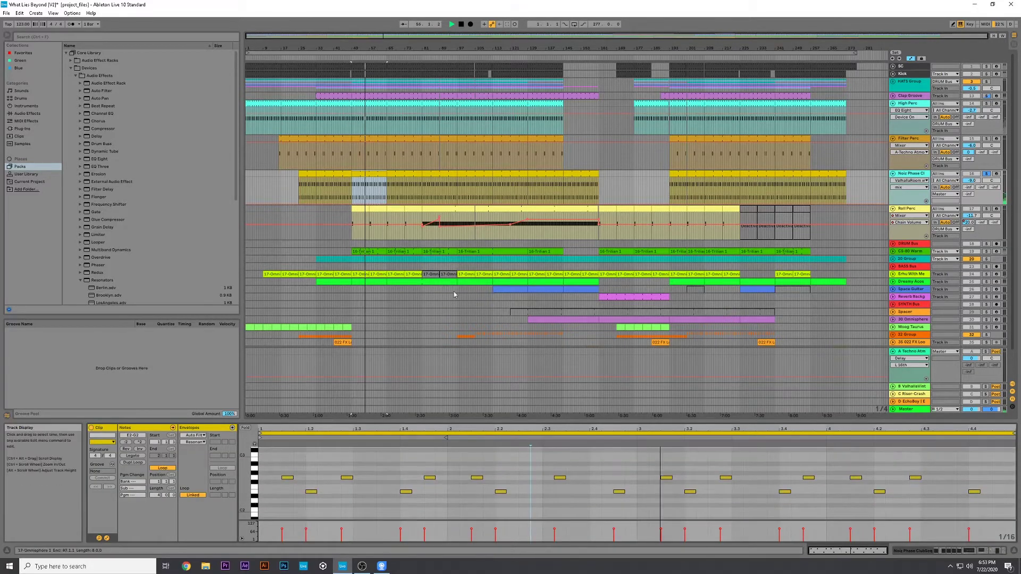
key(shift+Tab)
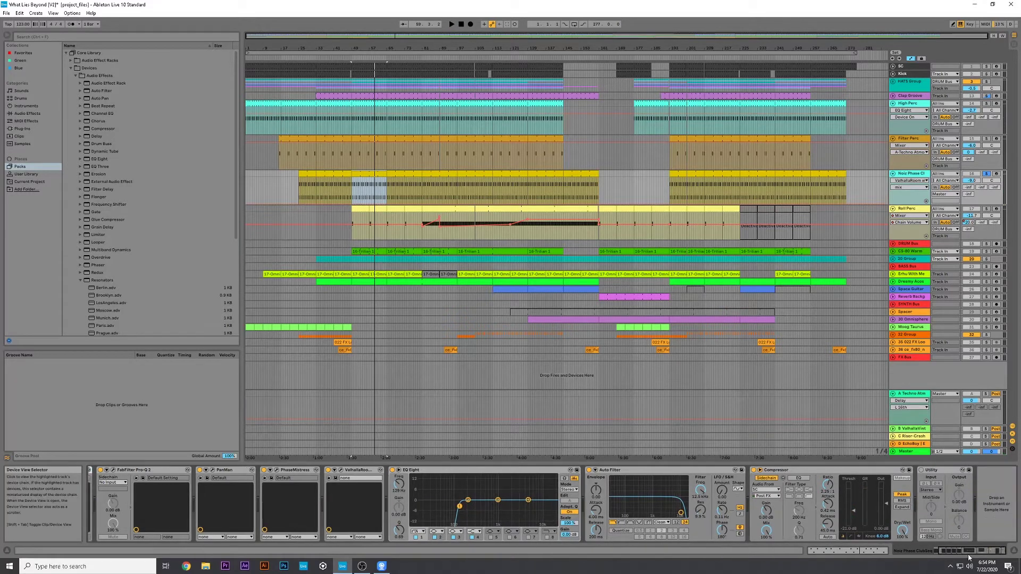
Group the Noiz Phase ClubSeq effects from FabFilter Pro-Q 2 through Compressor into one audio effect rack.
click(895, 470)
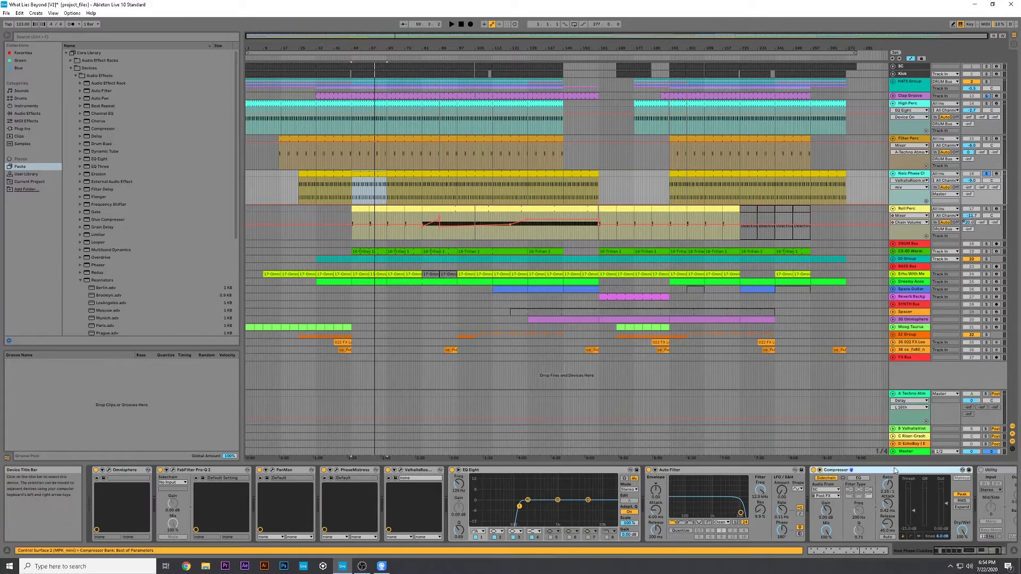
right_click(199, 470)
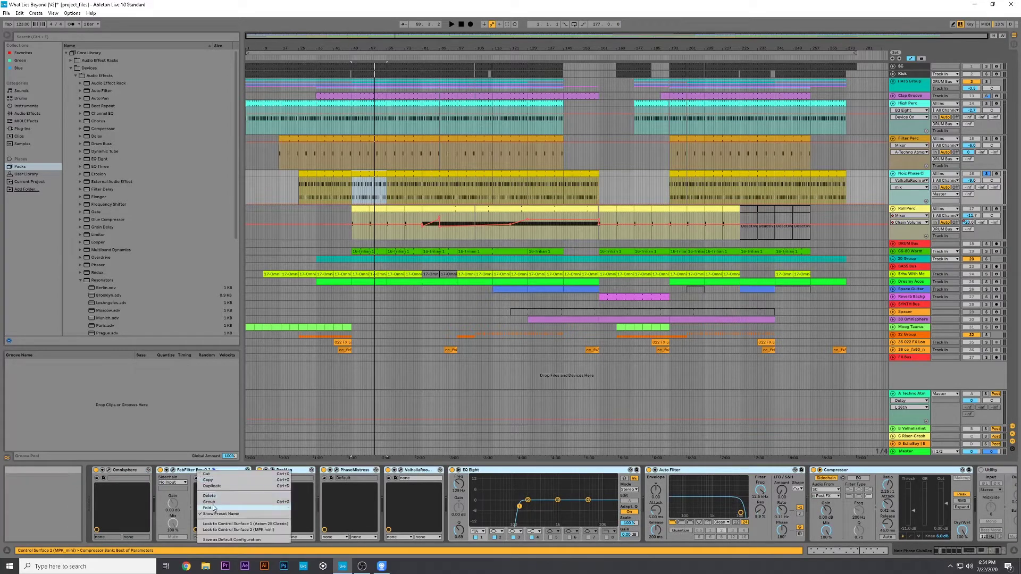
key(Escape)
key(ctrl+g)
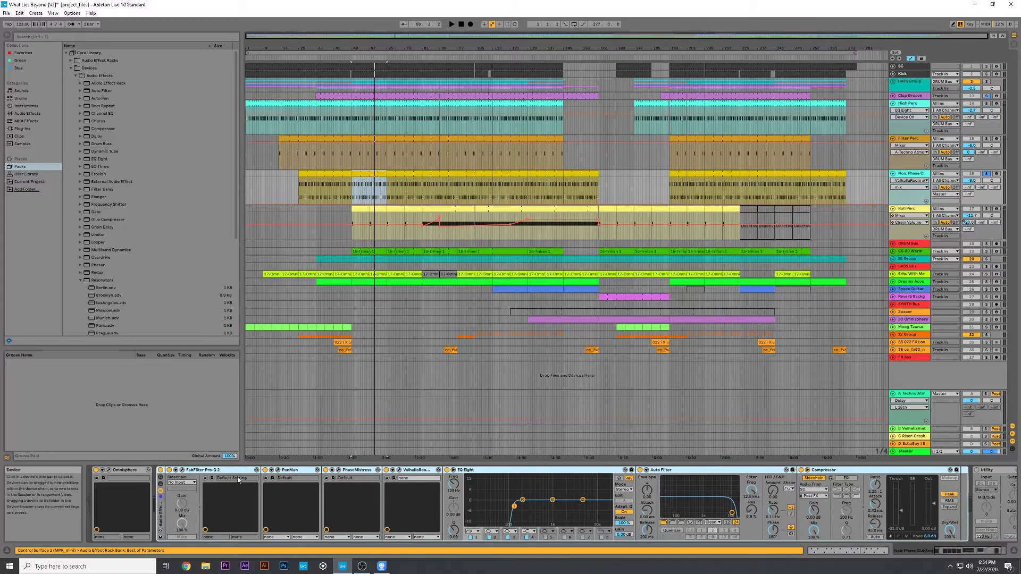
Play Noiz Phase ClubSeq with the new effect rack bypassed, and reactivate the rack during playback to compare.
click(161, 471)
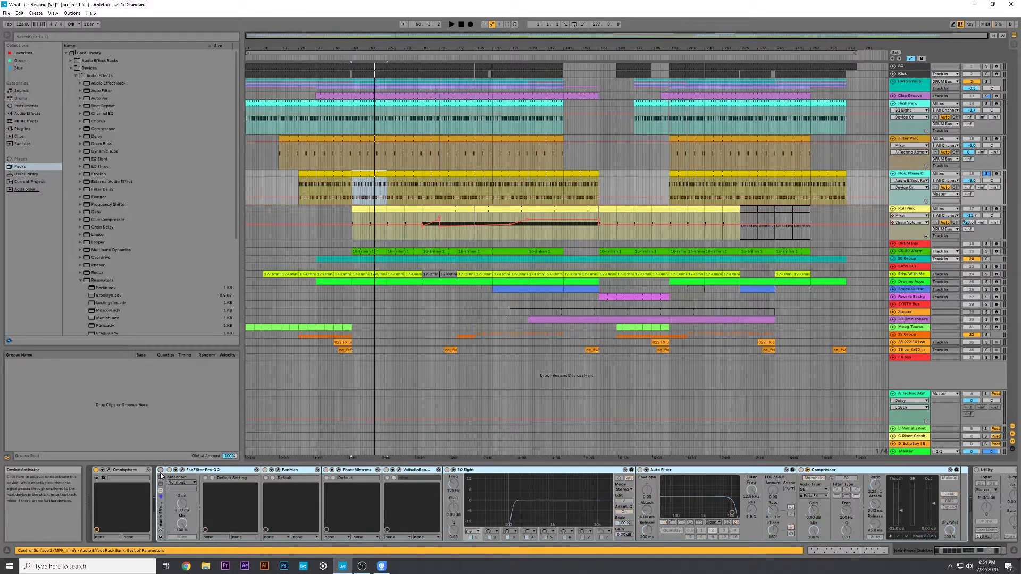
click(374, 173)
key(space)
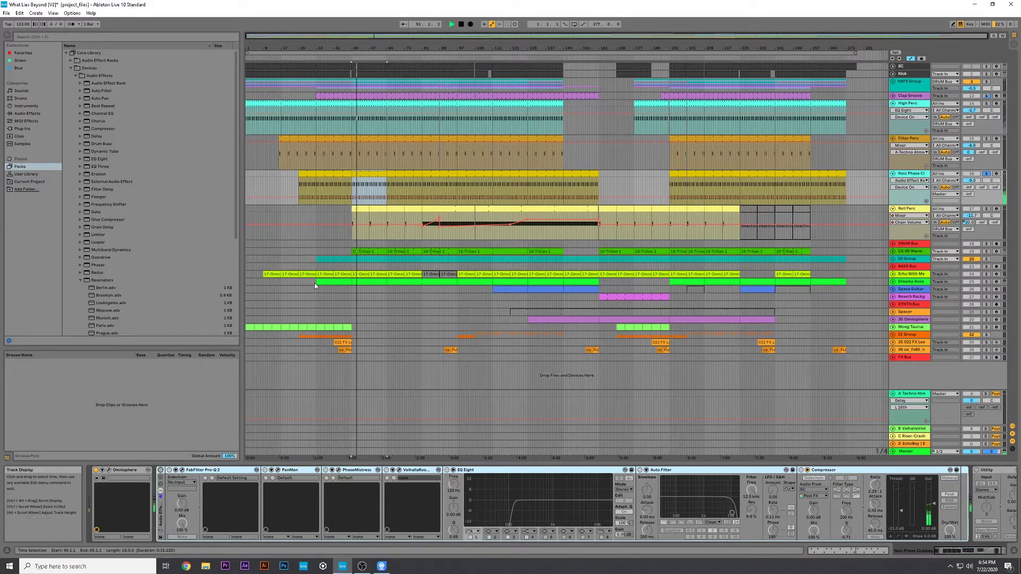
click(160, 471)
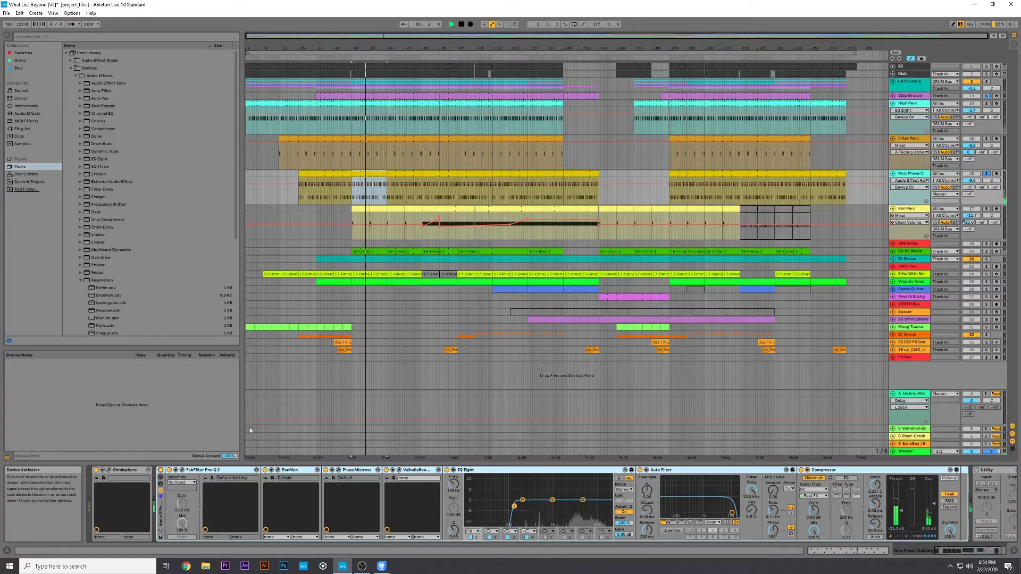
Deactivate the ValhallaRoom reverb, try to show its plug-in window, and delete the device from the rack.
click(387, 470)
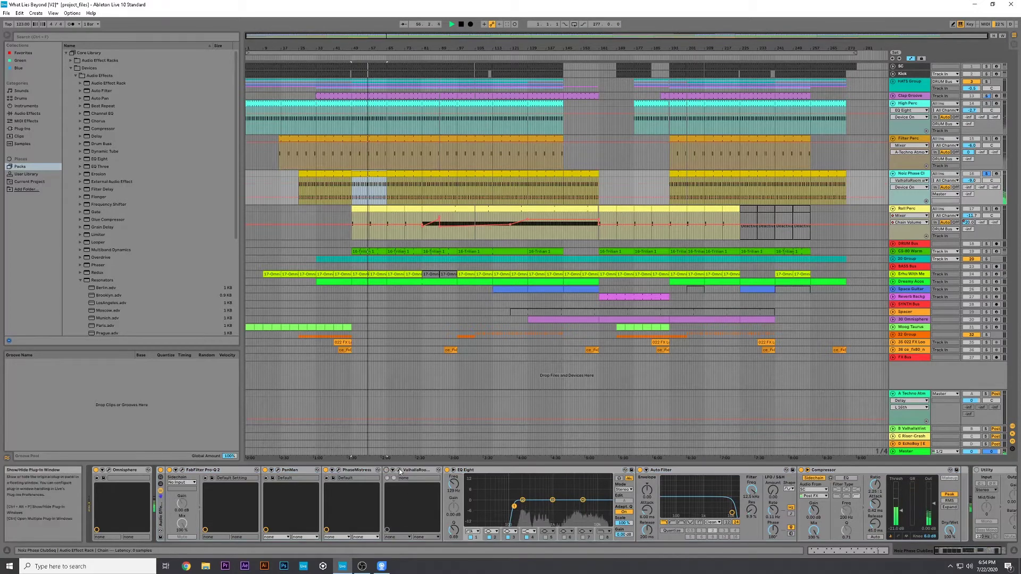
click(399, 470)
click(399, 471)
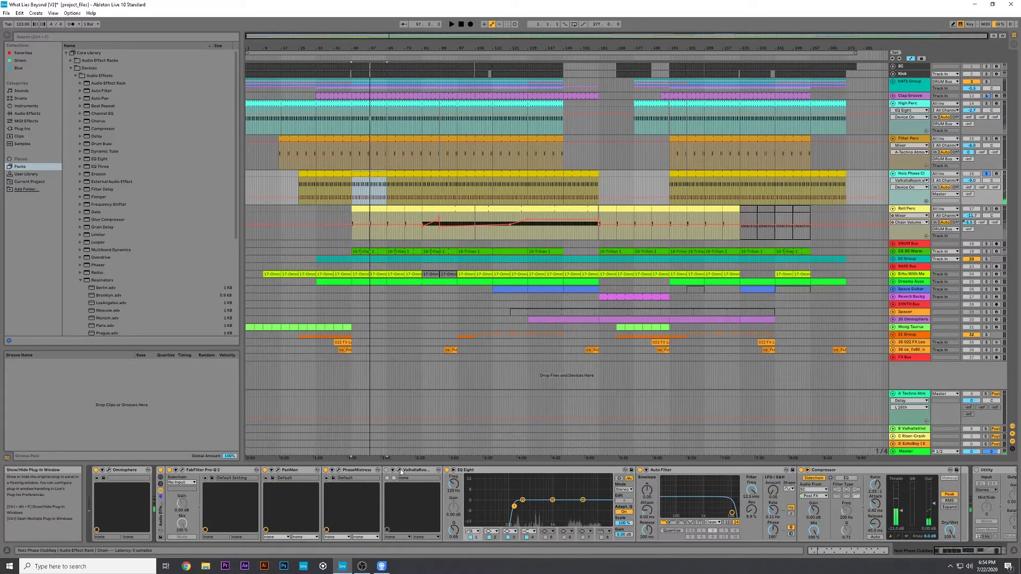
click(400, 471)
click(400, 471)
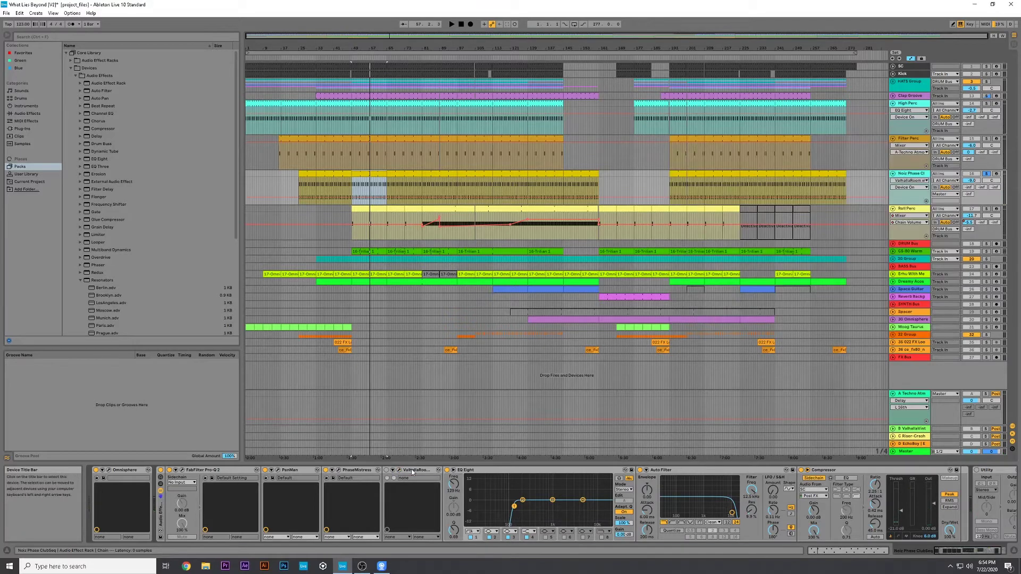
click(412, 472)
key(Delete)
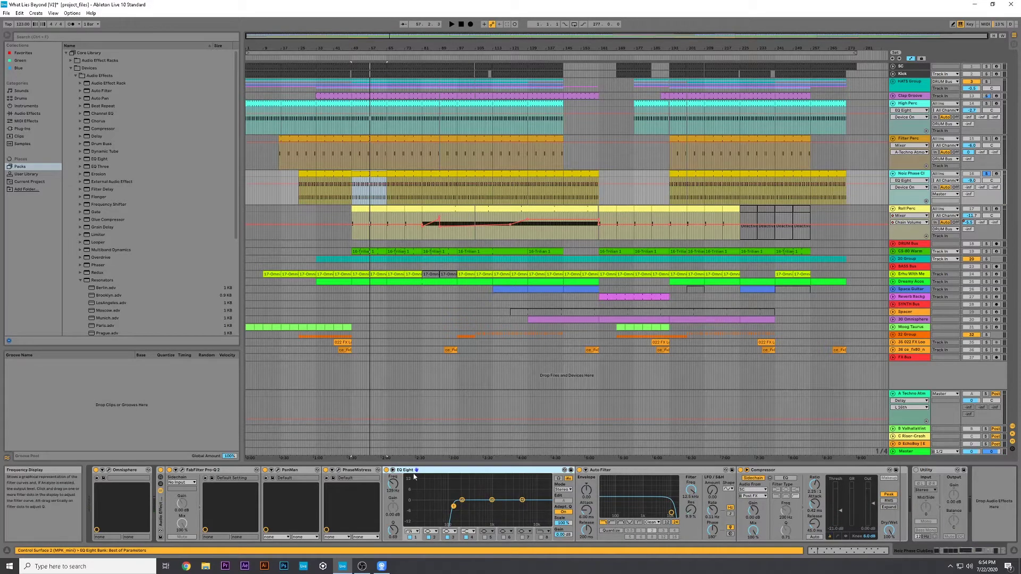
Examine the FabFilter Pro-Q 2 curve while playing Noiz Phase ClubSeq with the effect rack bypassed and active.
click(180, 471)
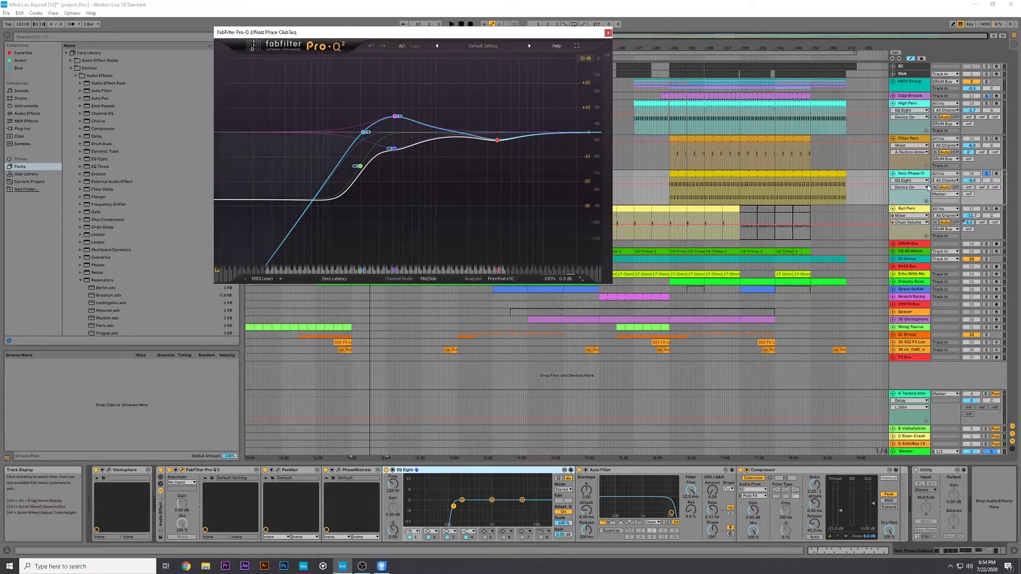
click(920, 210)
click(910, 173)
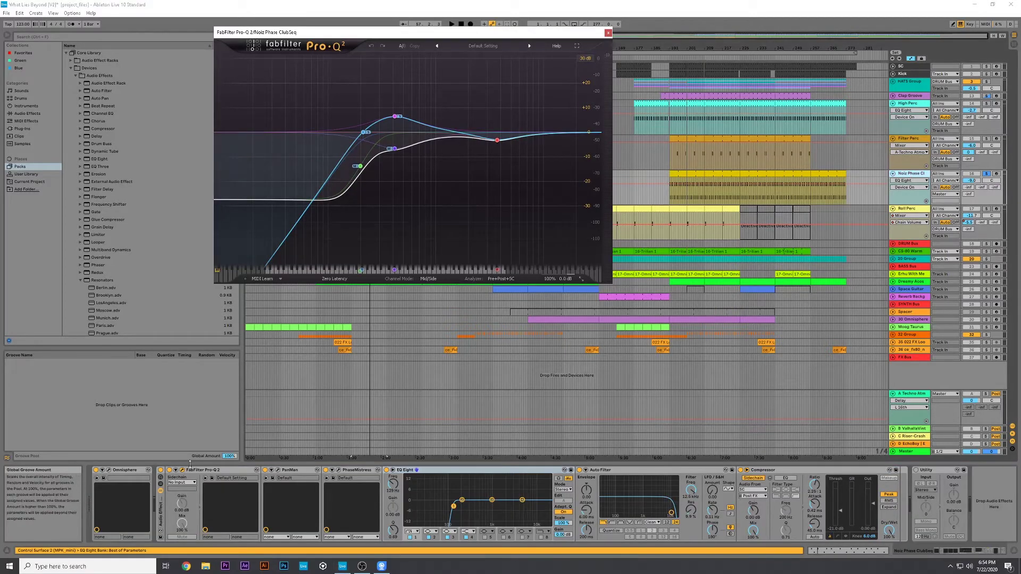
key(space)
click(161, 470)
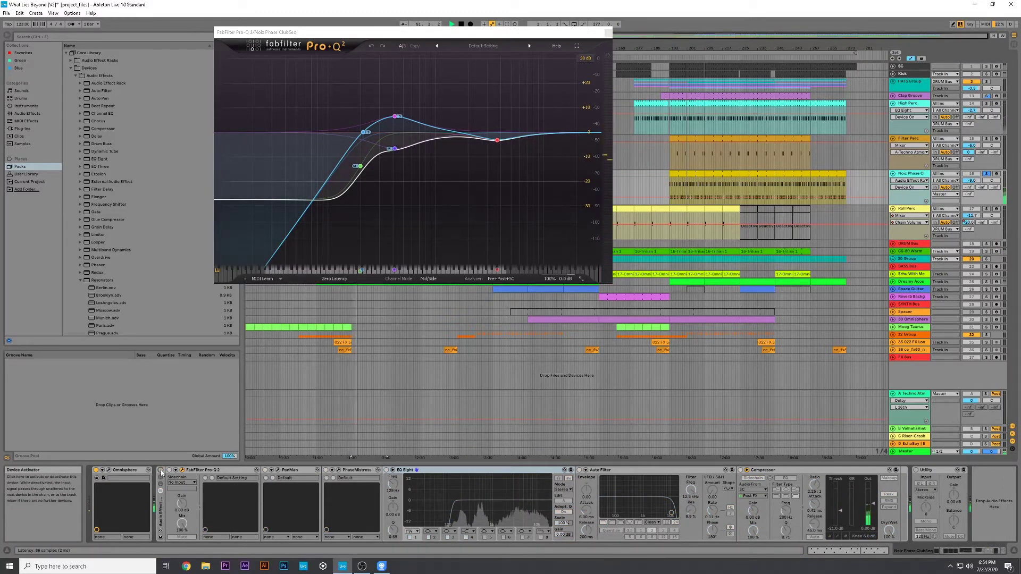
click(161, 471)
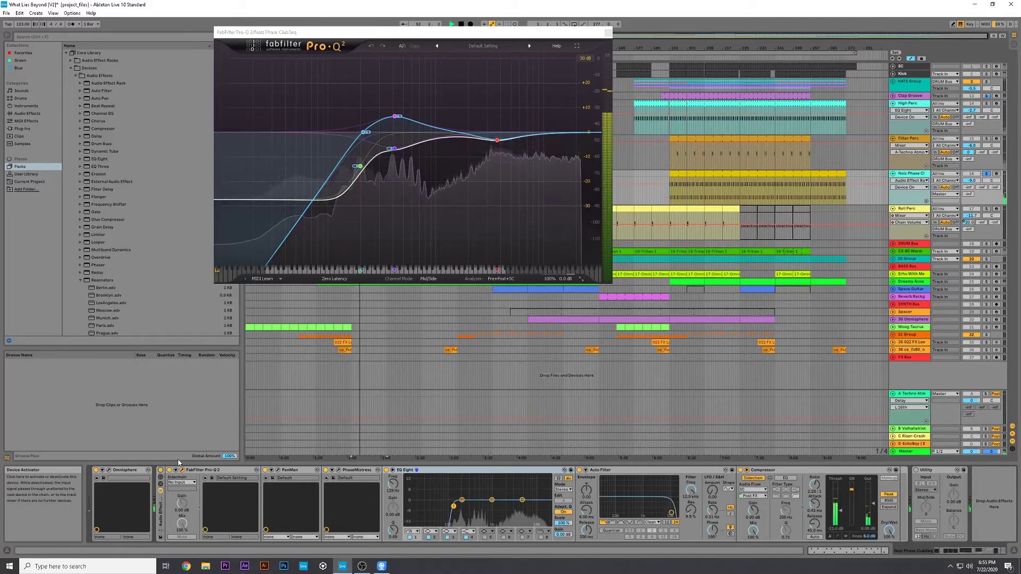
click(496, 473)
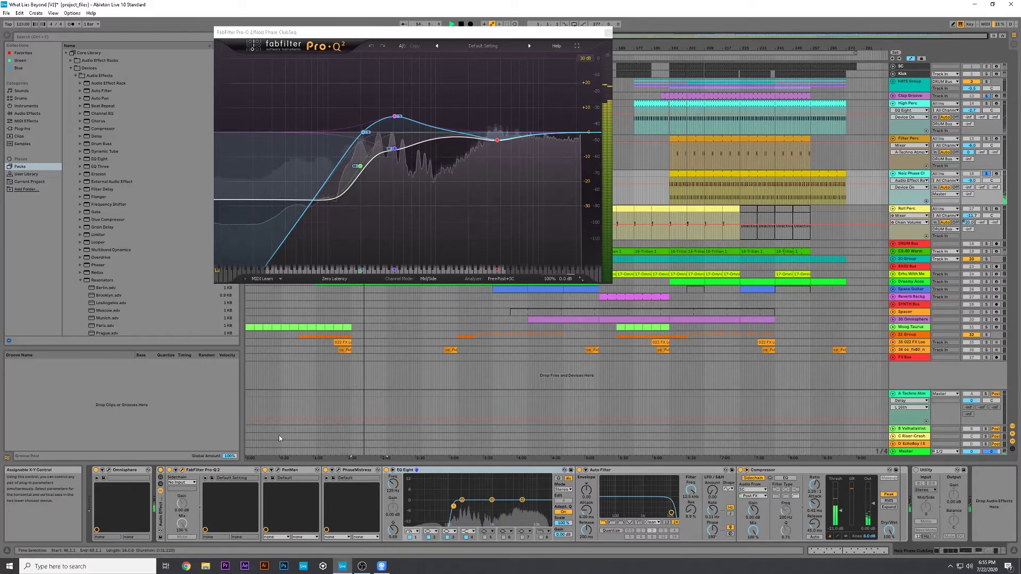
Examine the PanMan and PhaseMistress plug-in windows side by side while Noiz Phase ClubSeq plays.
click(277, 470)
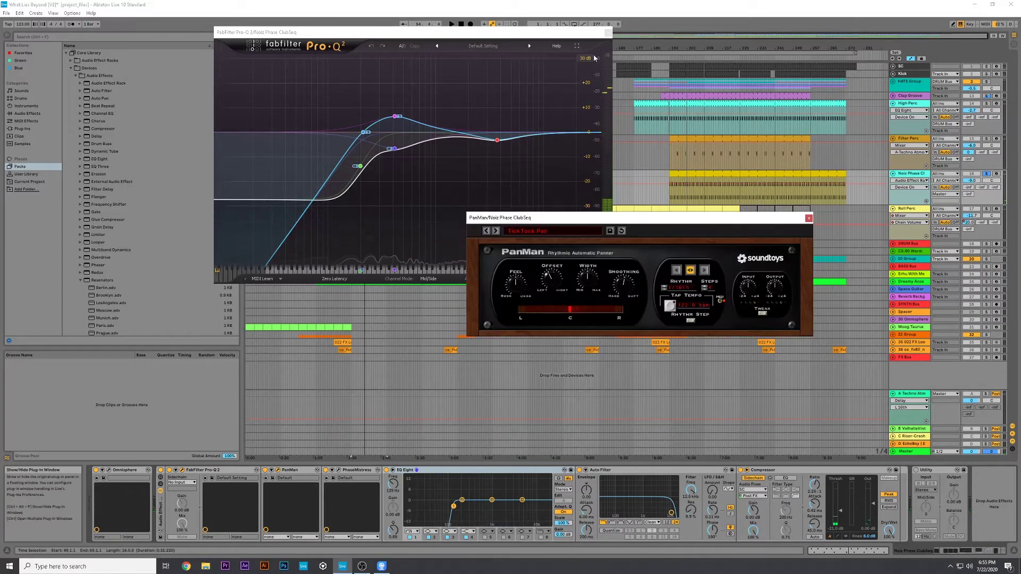
drag(587, 220, 258, 181)
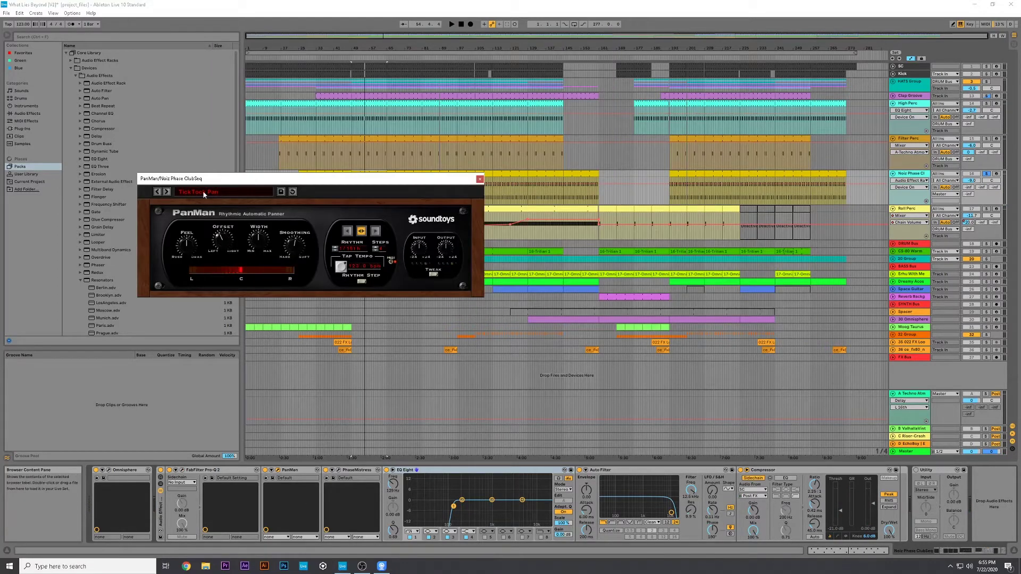
key(space)
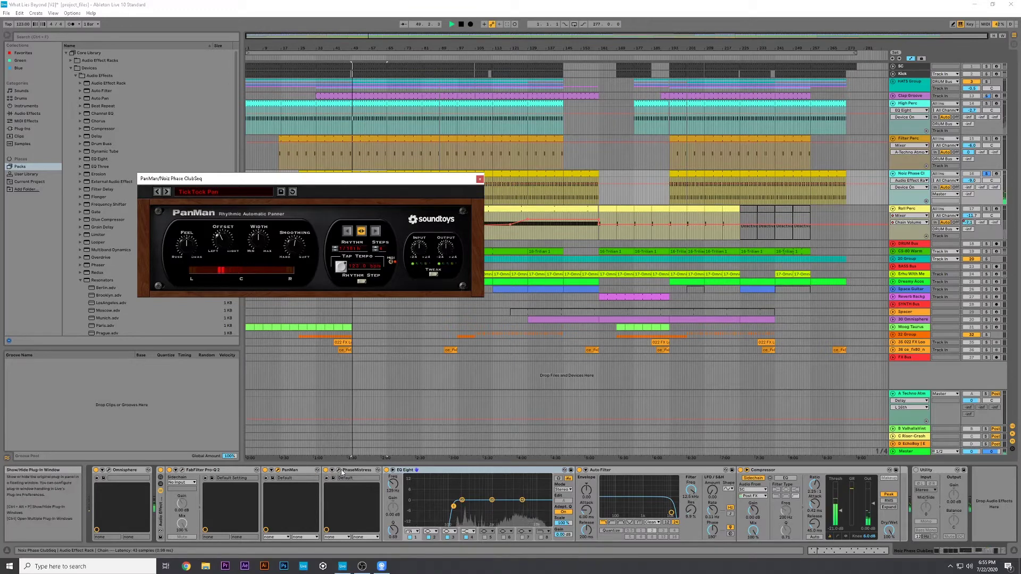
click(338, 471)
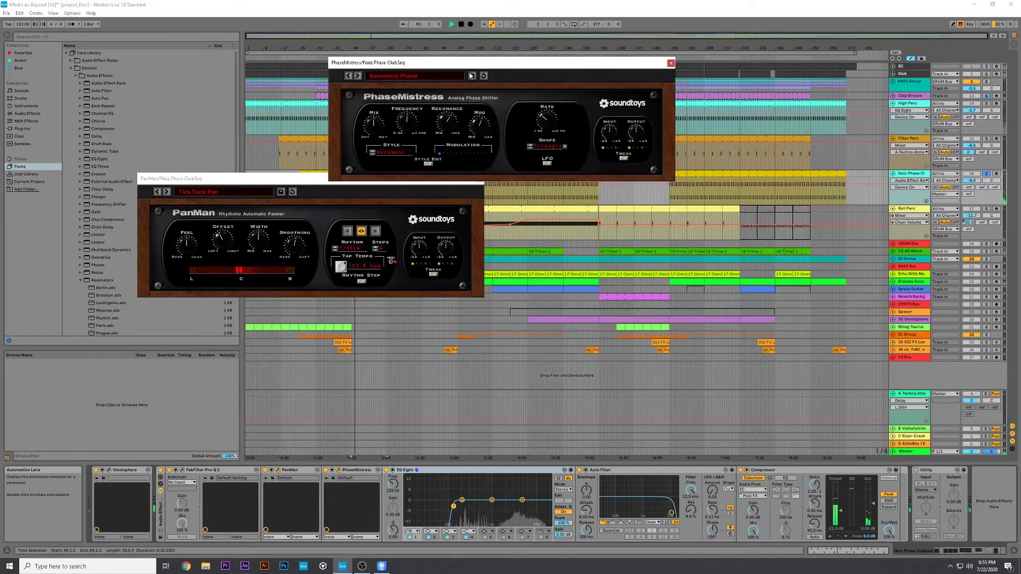
drag(515, 326, 515, 319)
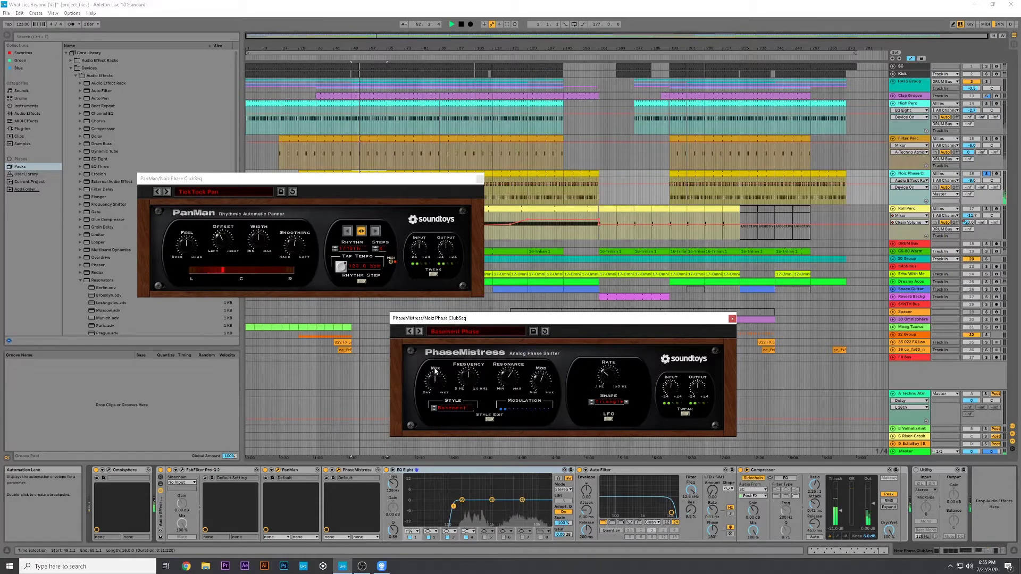
Check the PhaseMistress Mix amount and close the PanMan and PhaseMistress plug-in windows.
drag(435, 372, 436, 386)
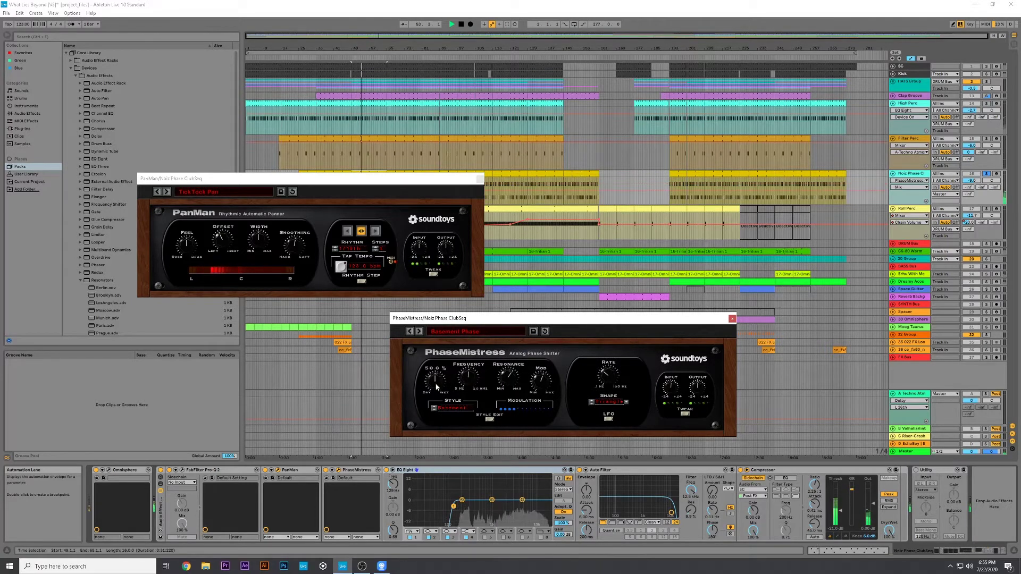
click(481, 179)
click(732, 318)
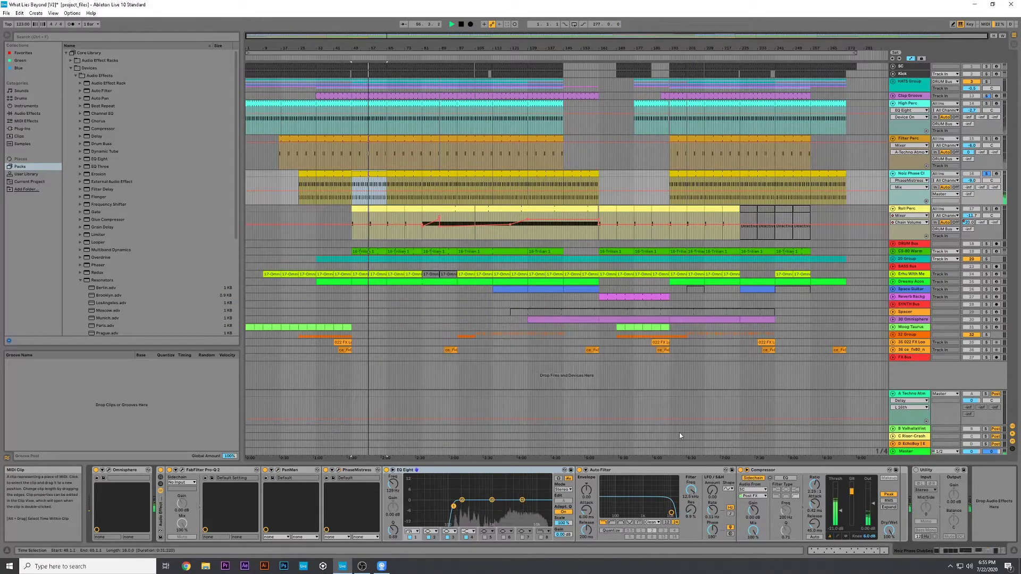
Fold the Noiz Phase ClubSeq, Filter Perc and Roll Perc tracks and show the DRUM Bus devices.
click(893, 174)
click(907, 103)
click(893, 138)
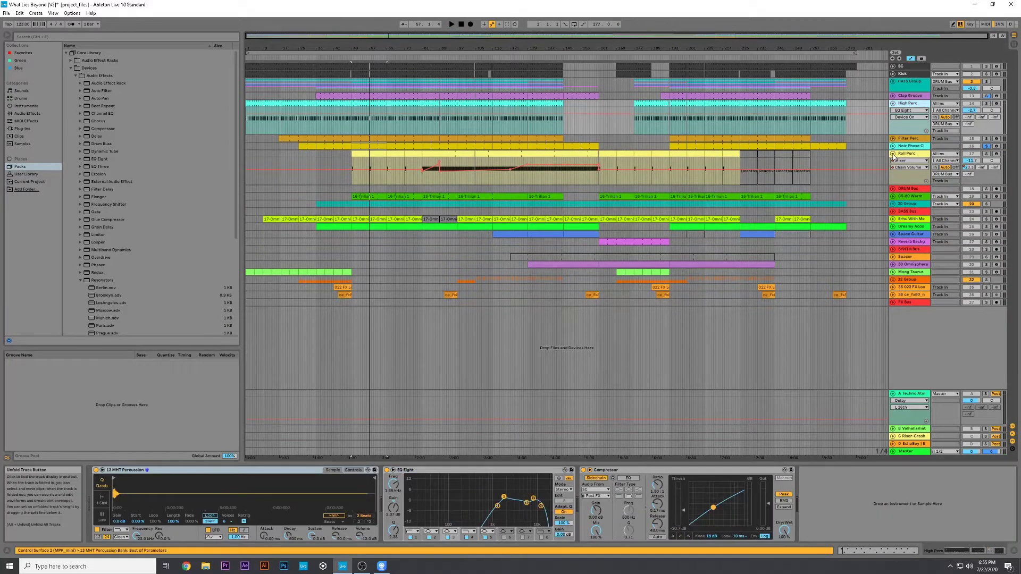
click(893, 154)
click(902, 163)
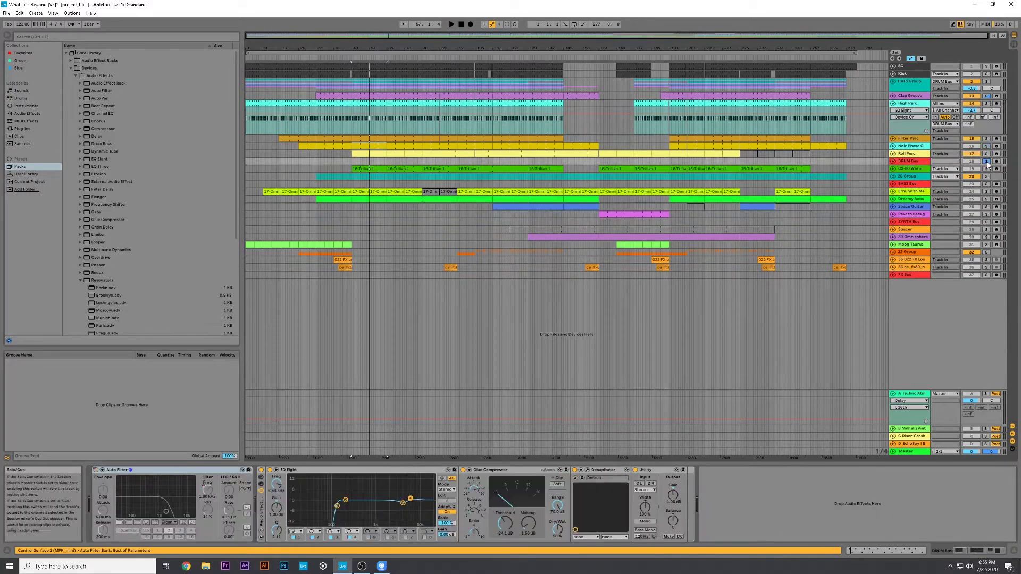
Play from bar 49 with the DRUM Bus soloed, adding Noiz Phase ClubSeq, Filter Perc and other drum tracks to the solo.
click(352, 52)
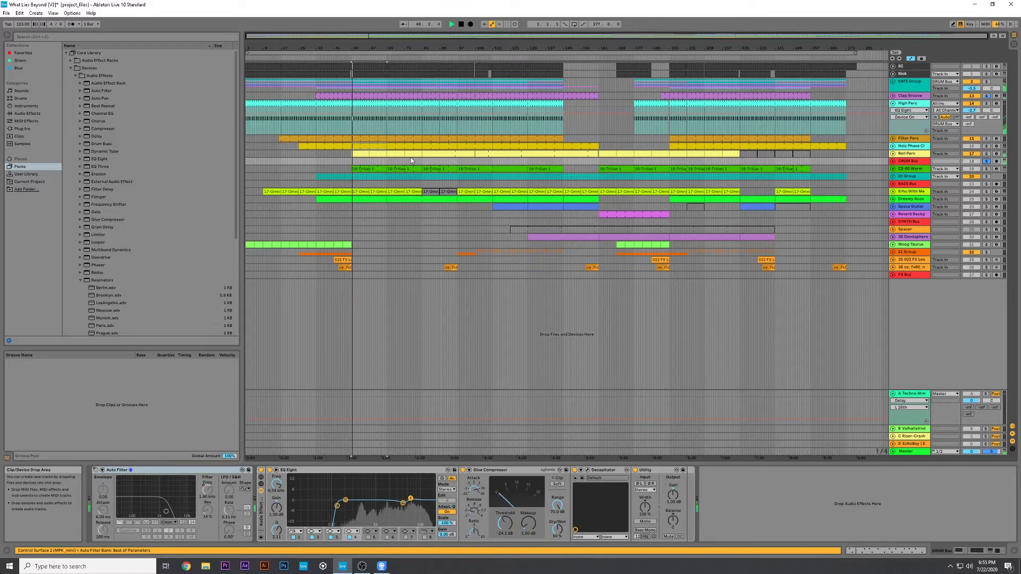
click(986, 146)
click(986, 138)
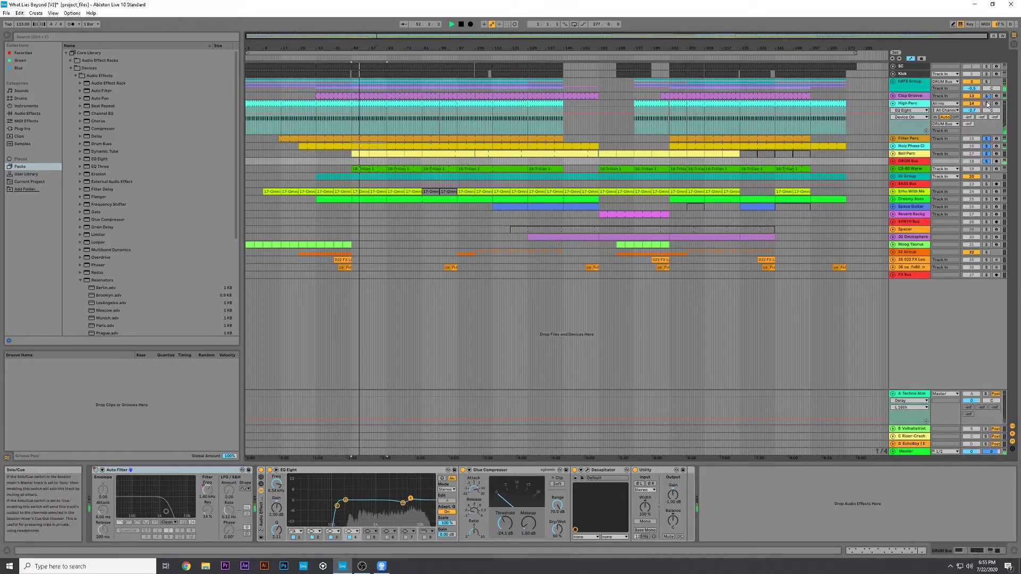
click(785, 105)
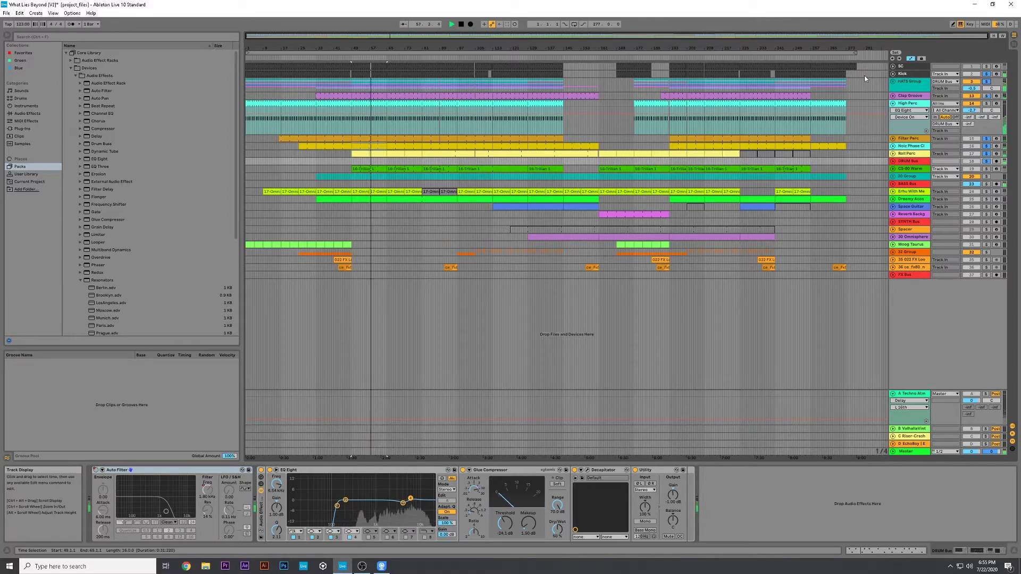
Unfold the Roll Perc track, solo it and show the MIDI notes of its clip starting at bar 81.
click(892, 153)
click(897, 172)
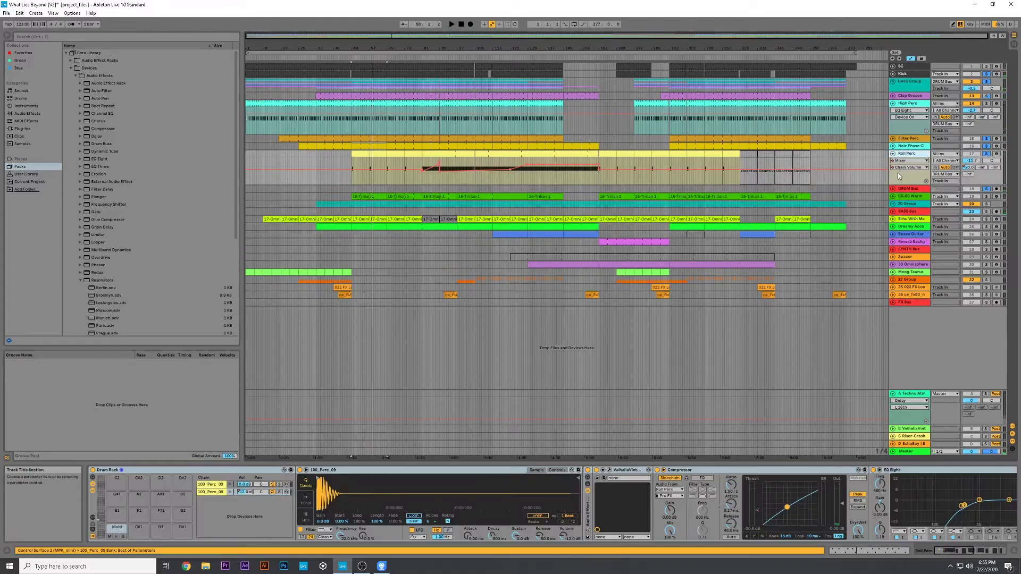
click(466, 162)
key(shift+Tab)
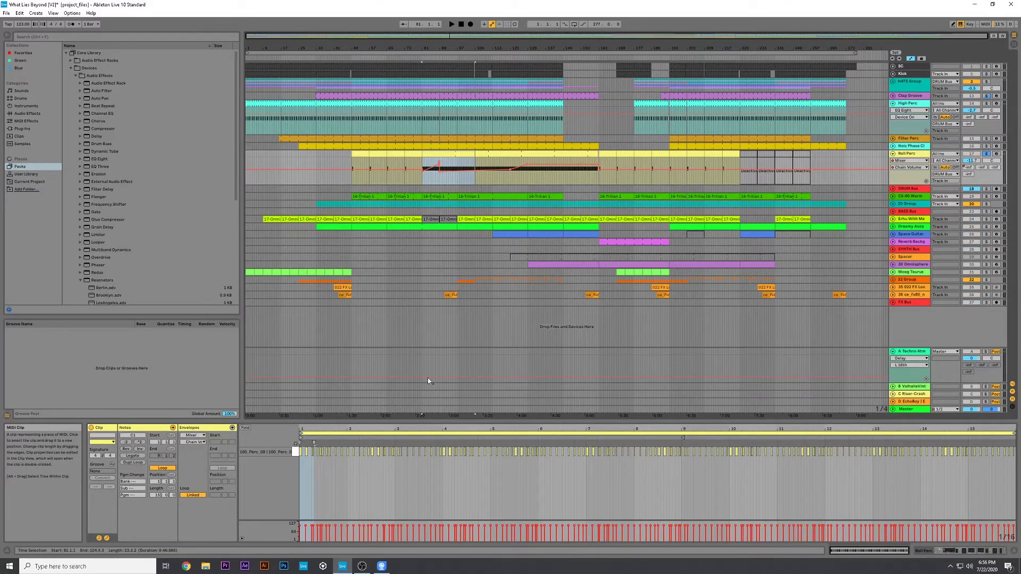
Switch to full screen, play the soloed Roll Perc clip from bar 81 and select the notes in its first three bars.
drag(435, 36, 397, 145)
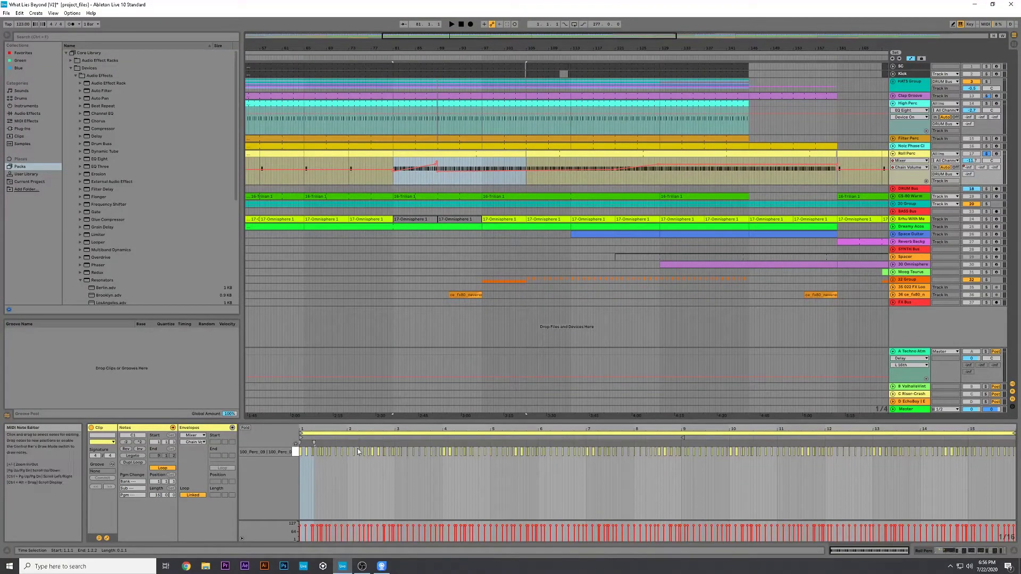
key(F11)
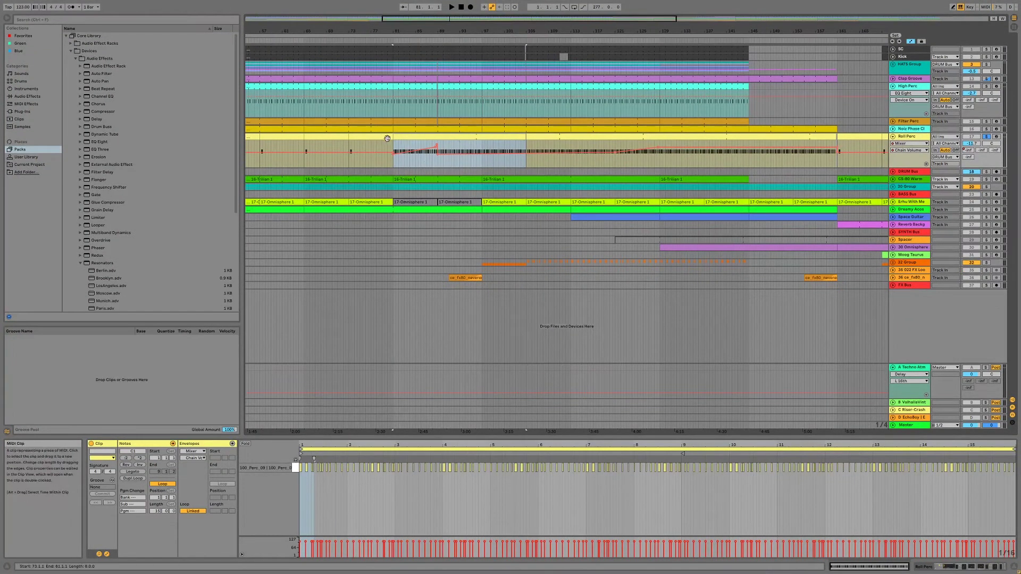
key(space)
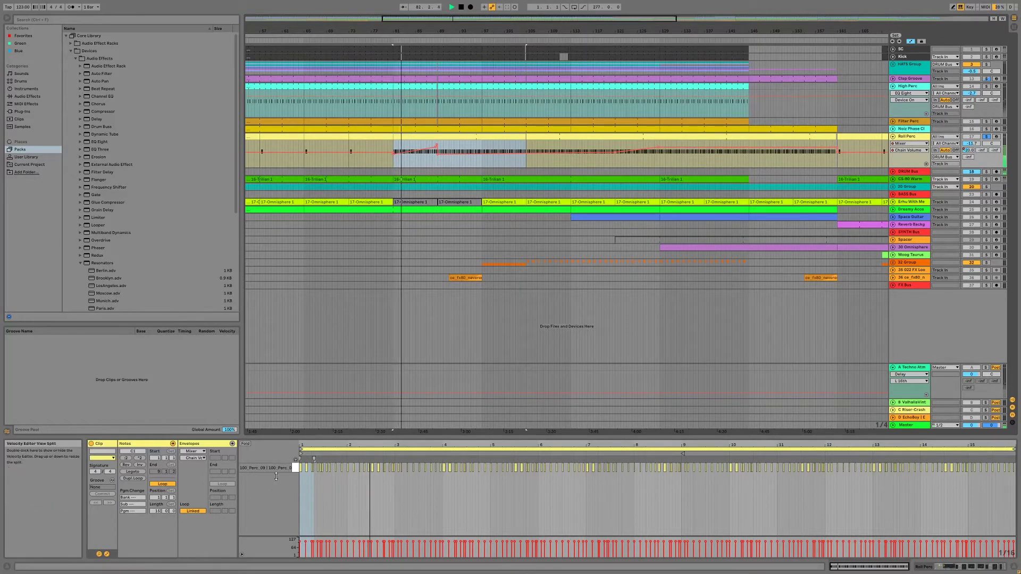
click(393, 480)
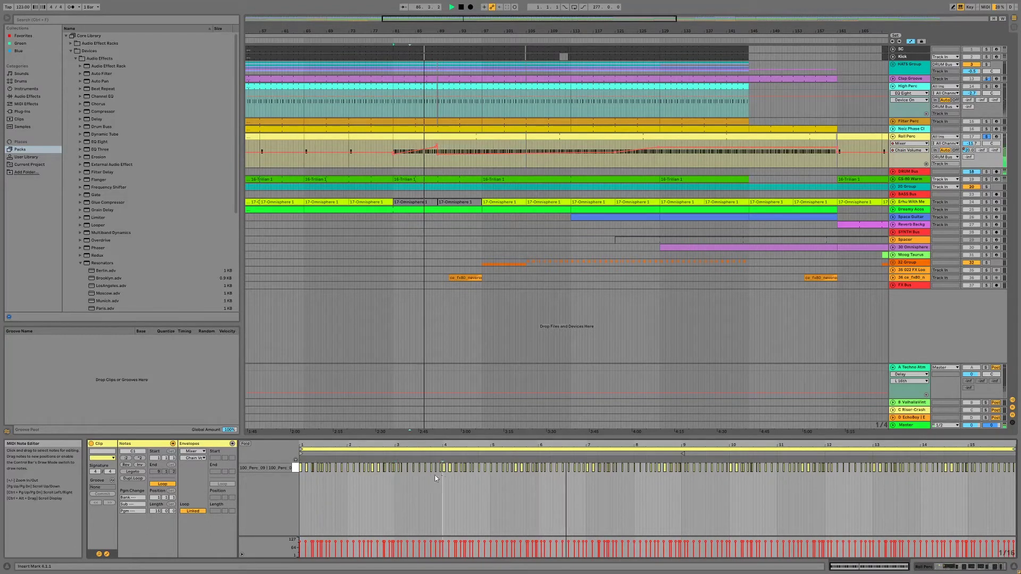
drag(442, 474, 268, 456)
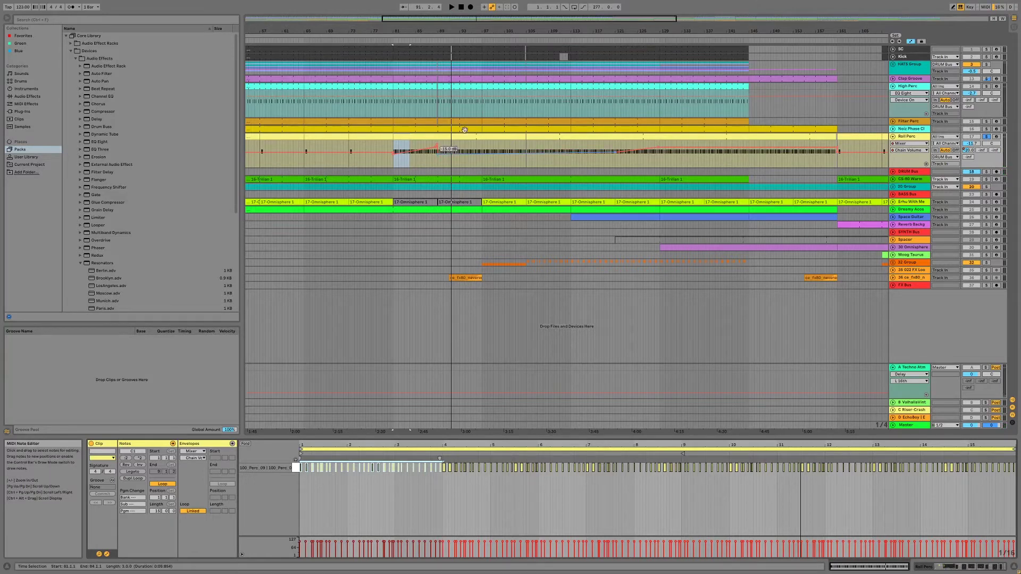
Examine the full length of the Roll Perc clip and place the insert marker at its start on bar 81.
shift+click(525, 151)
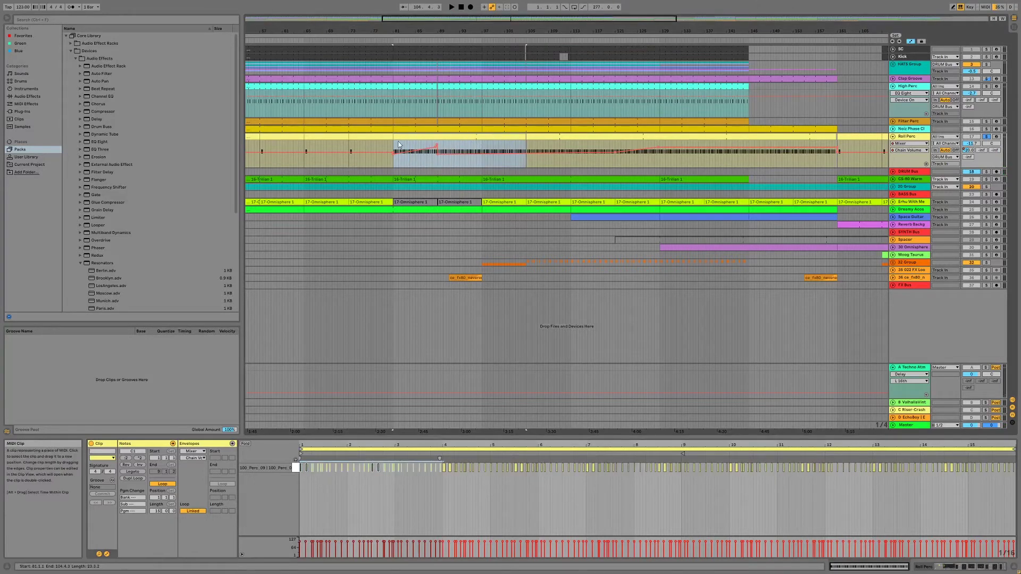
drag(475, 148, 394, 141)
click(479, 148)
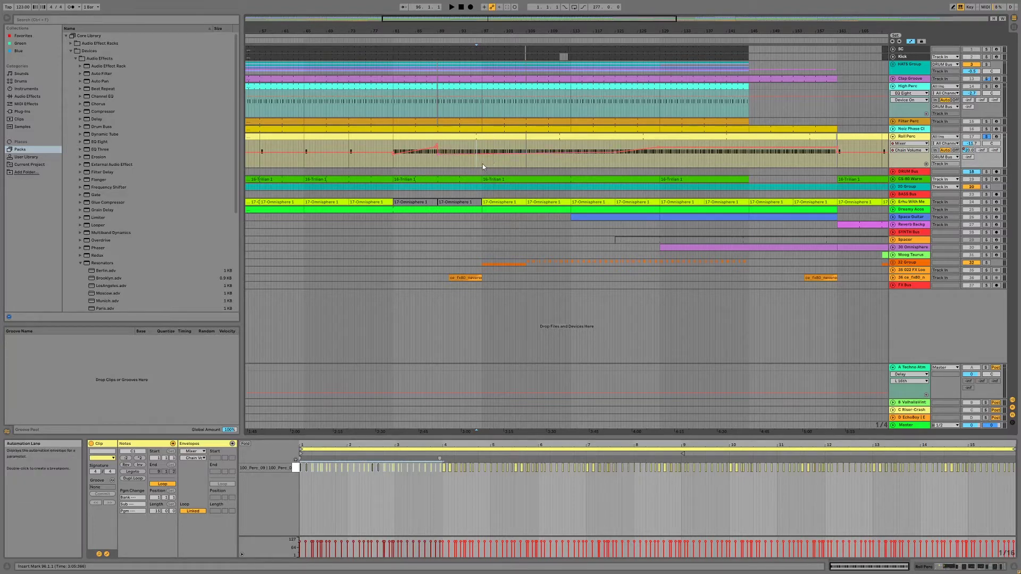
click(458, 140)
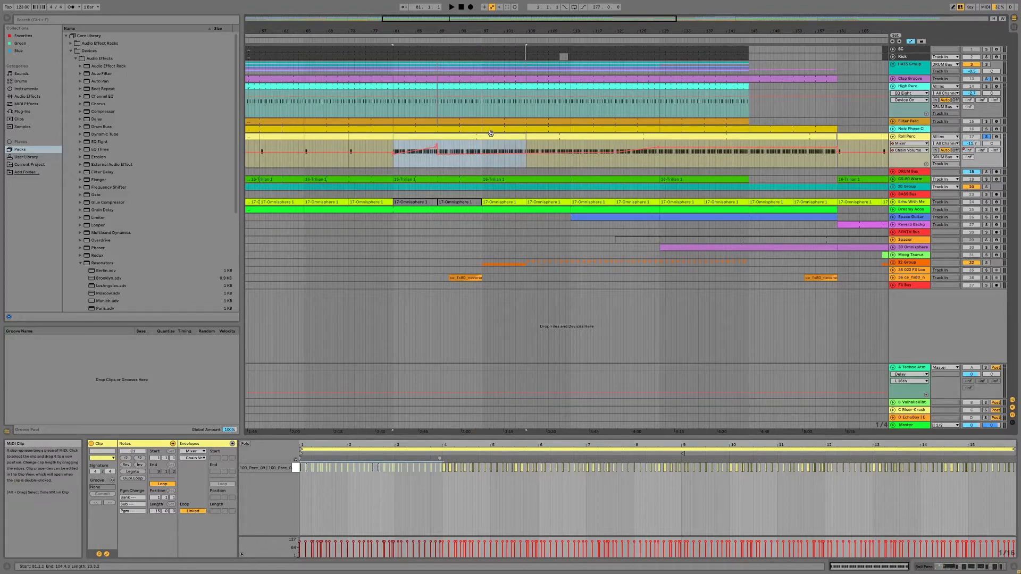
click(402, 144)
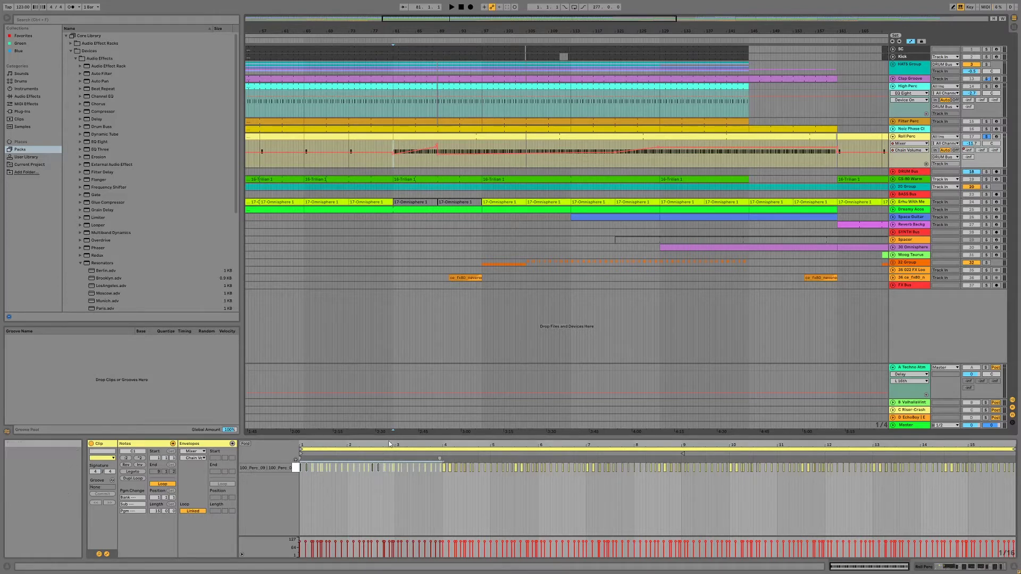
Play Roll Perc from bar 81 and examine the volume automation of the Drum Rack's second 100_Perc_09 chain.
key(space)
click(910, 160)
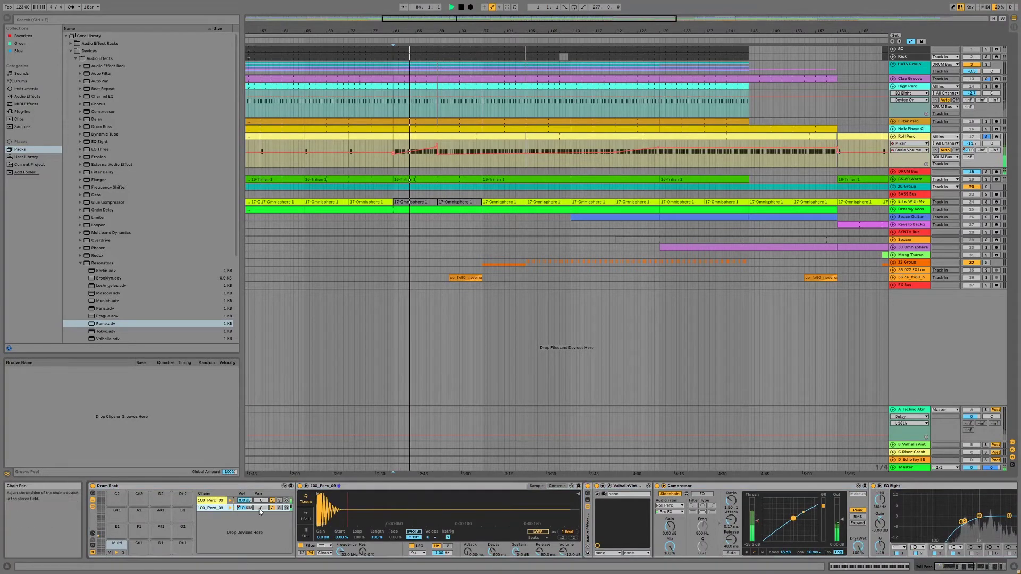
drag(244, 509, 244, 502)
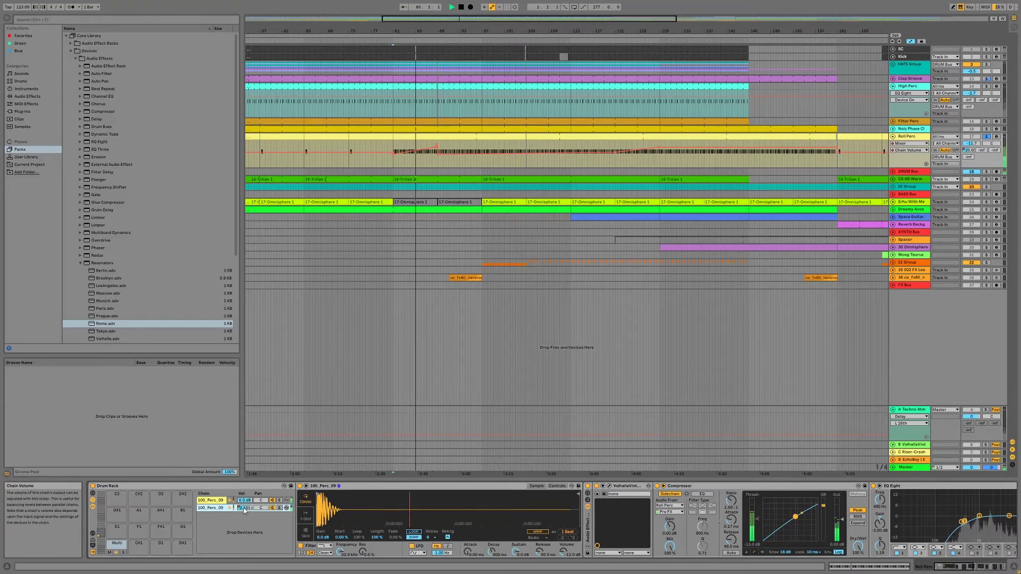
right_click(244, 509)
click(279, 401)
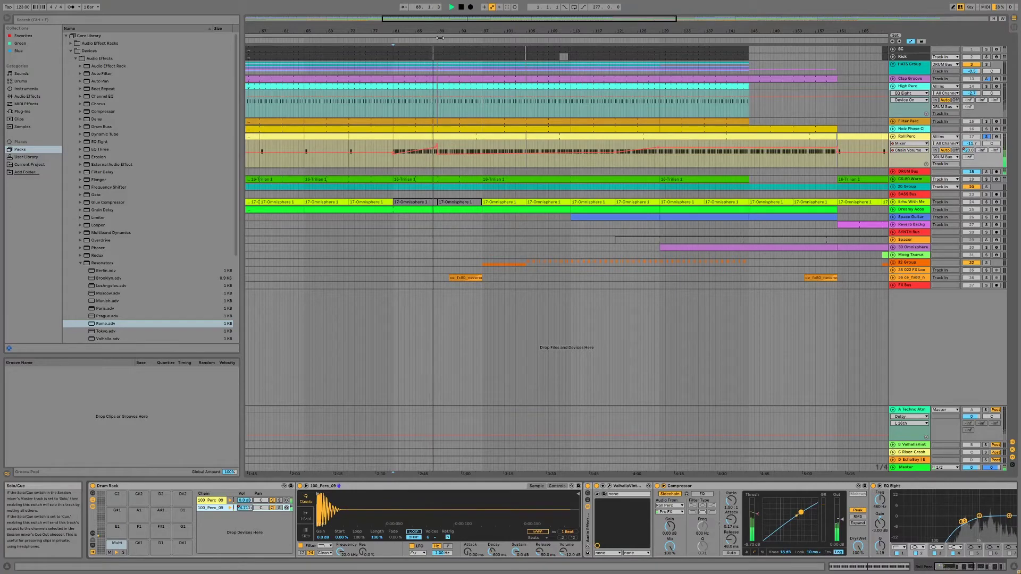
drag(442, 19, 372, 37)
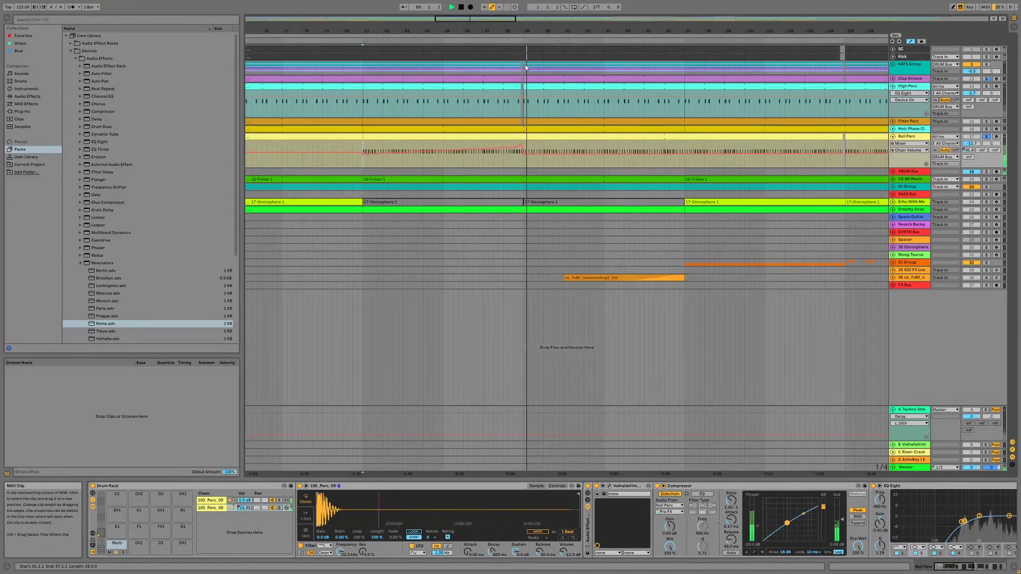
drag(472, 19, 471, 1)
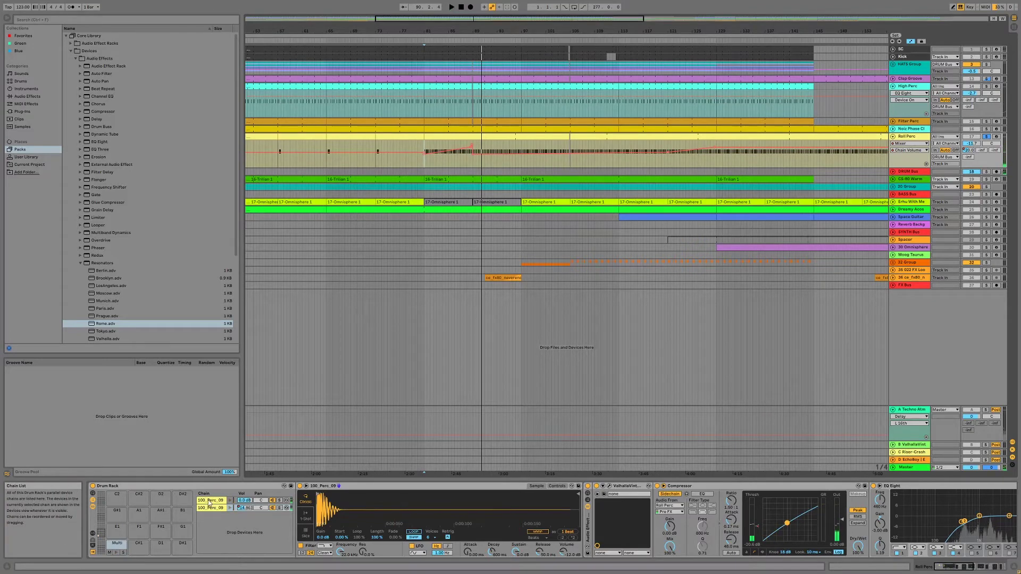
Compare the devices on both 100_Perc_09 chains and examine the second chain's ValhallaVintageVerb settings in its plug-in window.
click(213, 502)
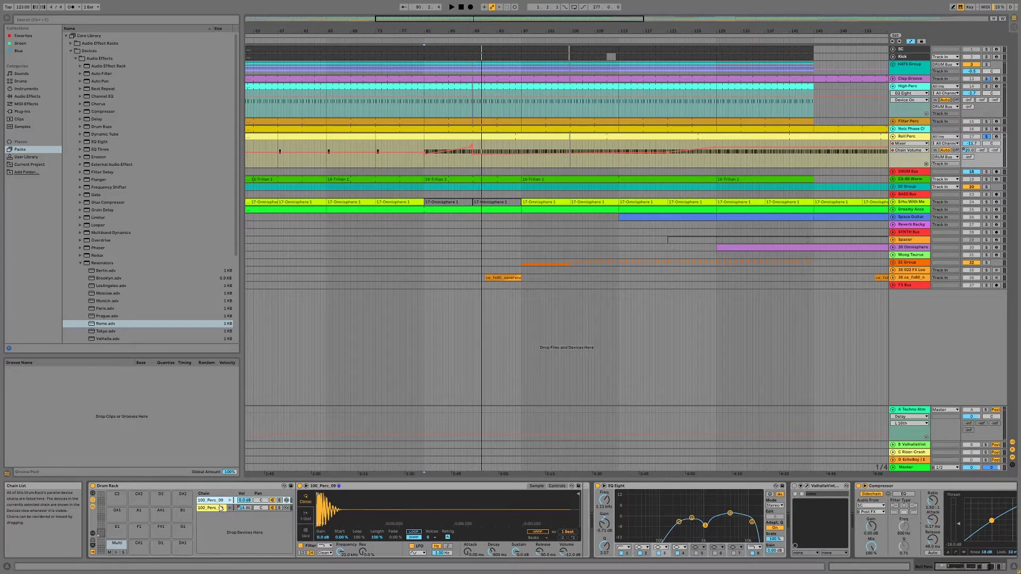
click(221, 507)
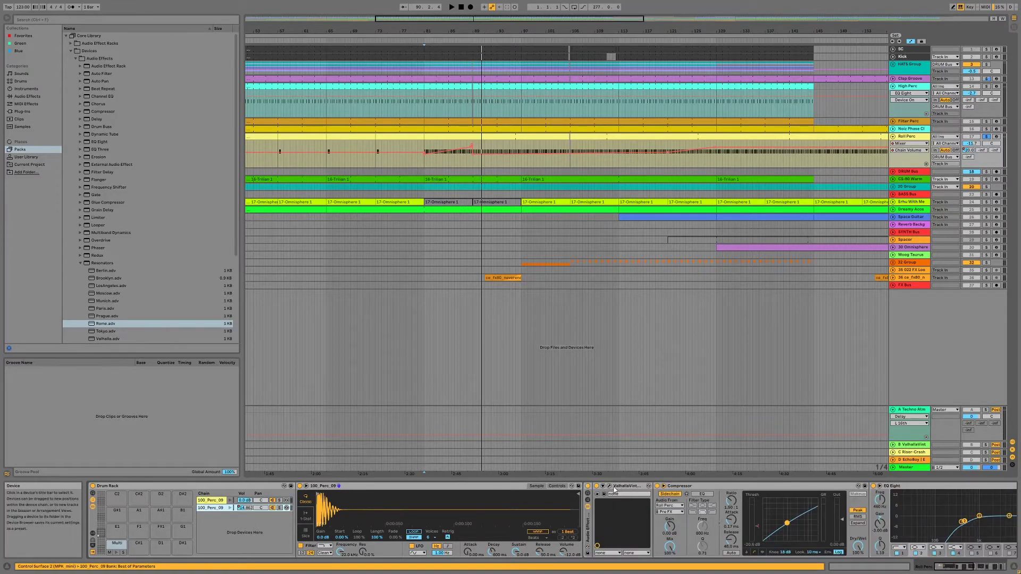
click(610, 486)
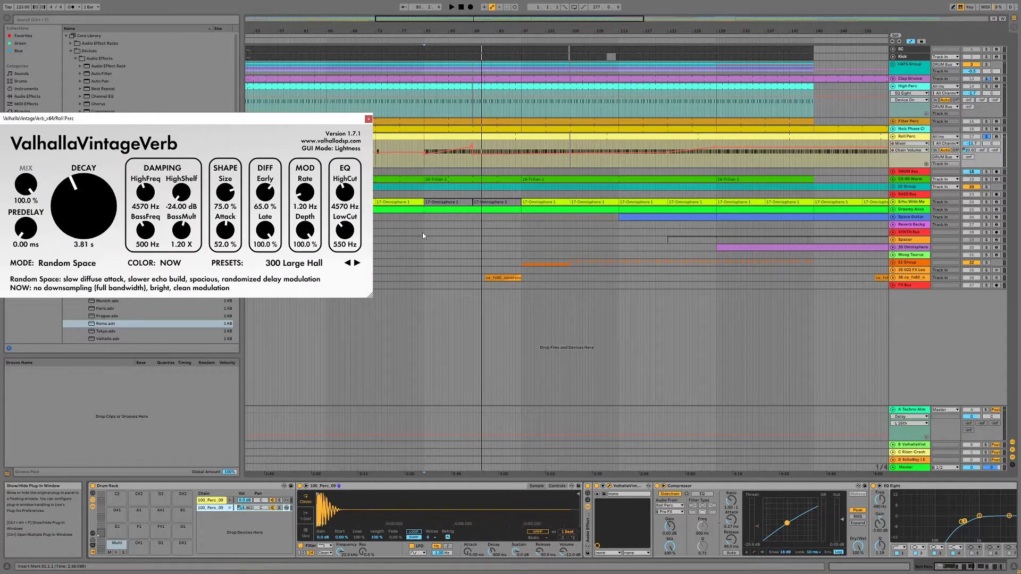
drag(159, 118, 546, 99)
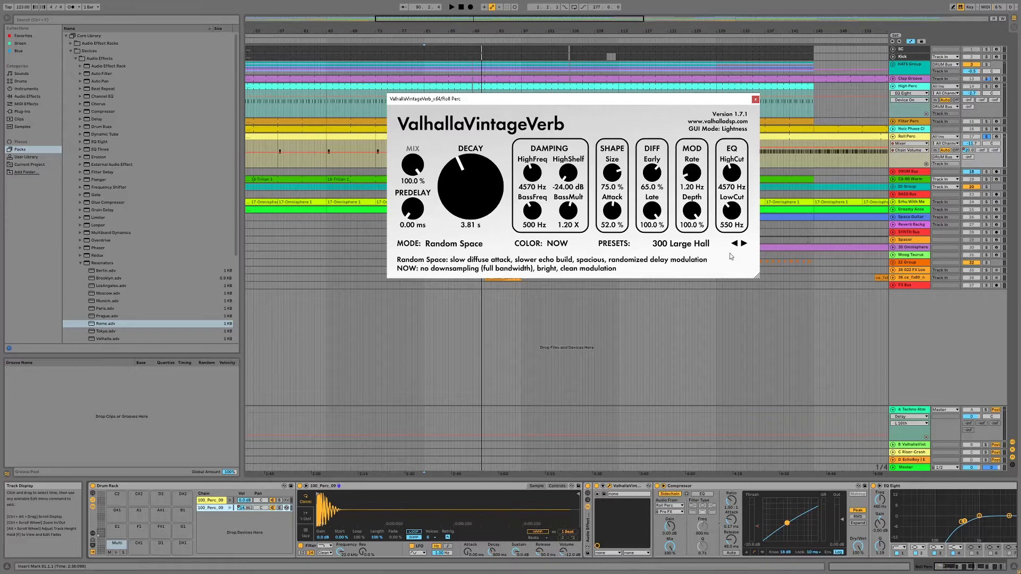
click(755, 99)
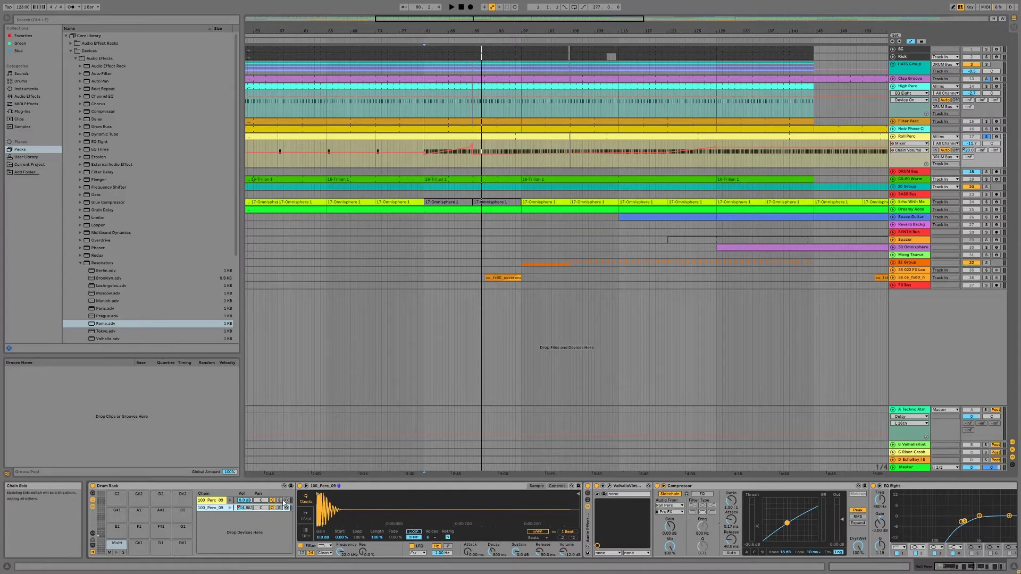
Audition the first and second 100_Perc_09 chains in solo, playing the Roll Perc clip from bar 81.
click(209, 501)
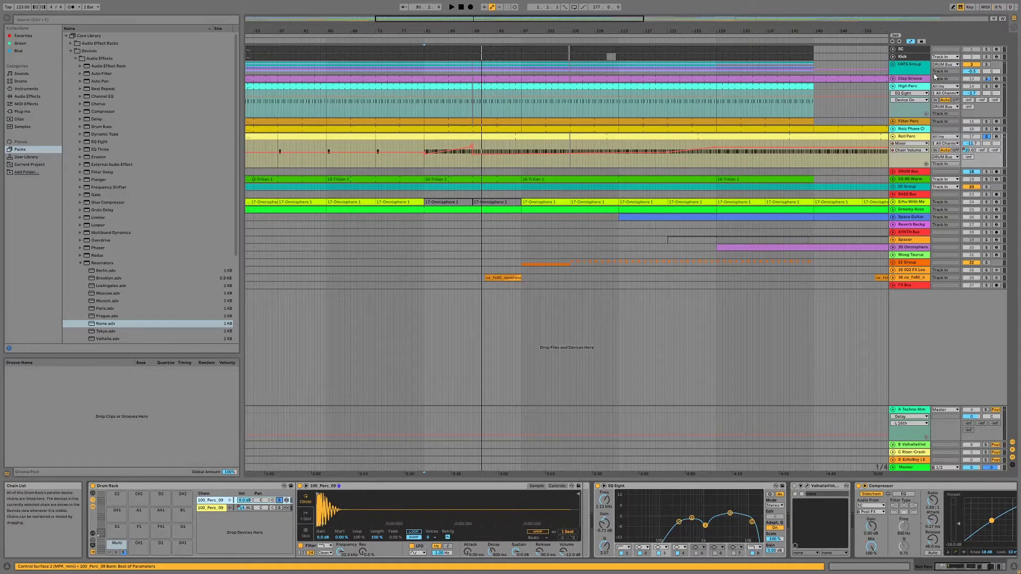
key(space)
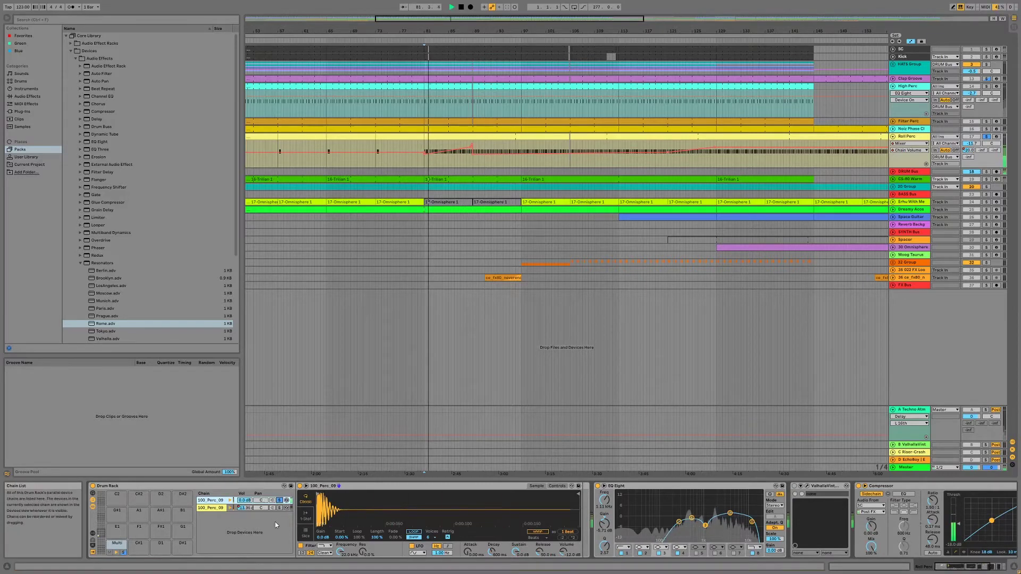
click(280, 508)
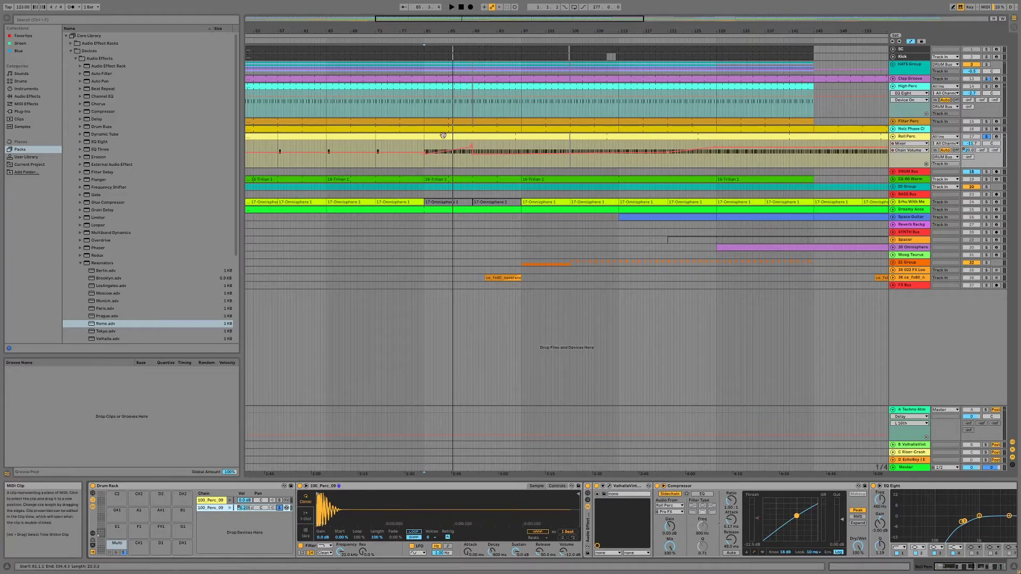
click(462, 145)
key(space)
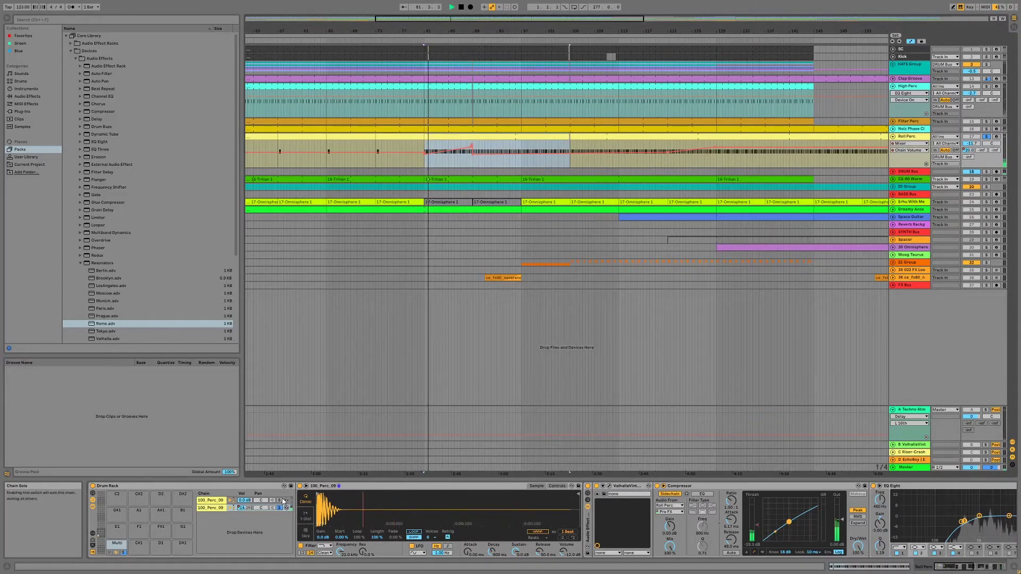
Bypass and reactivate the Compressor on the second 100_Perc_09 chain during playback to compare.
click(215, 508)
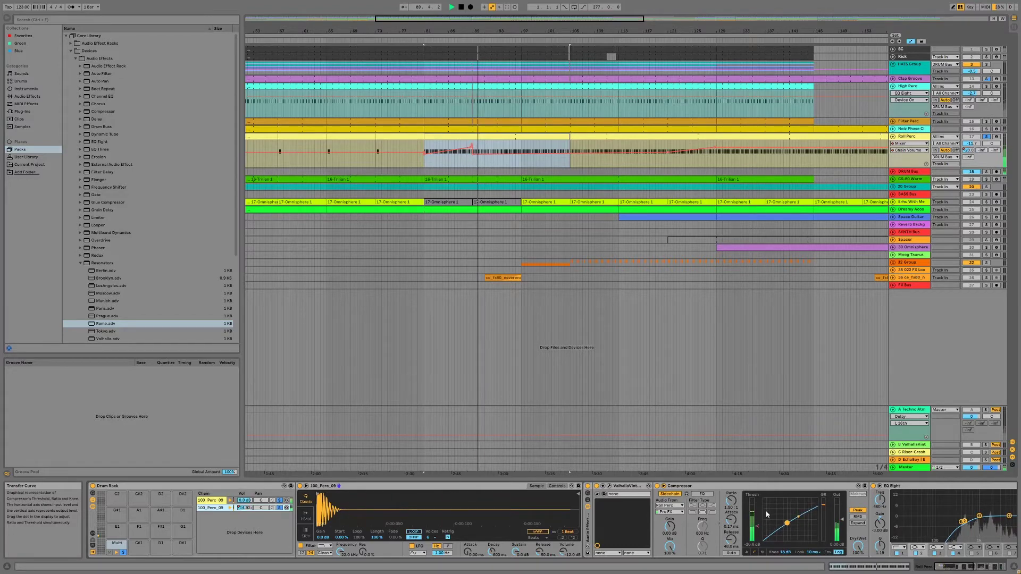
click(658, 486)
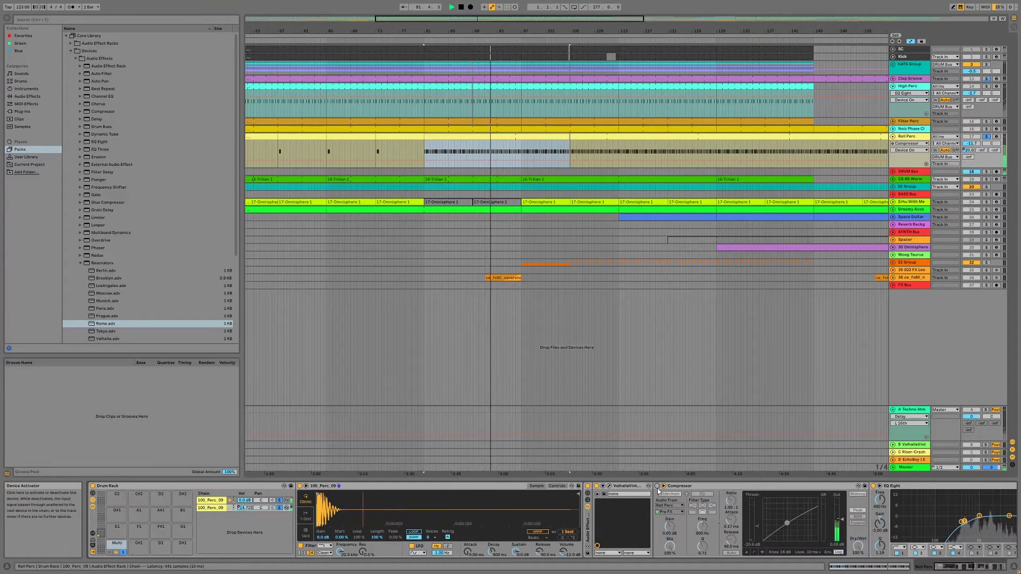
click(658, 487)
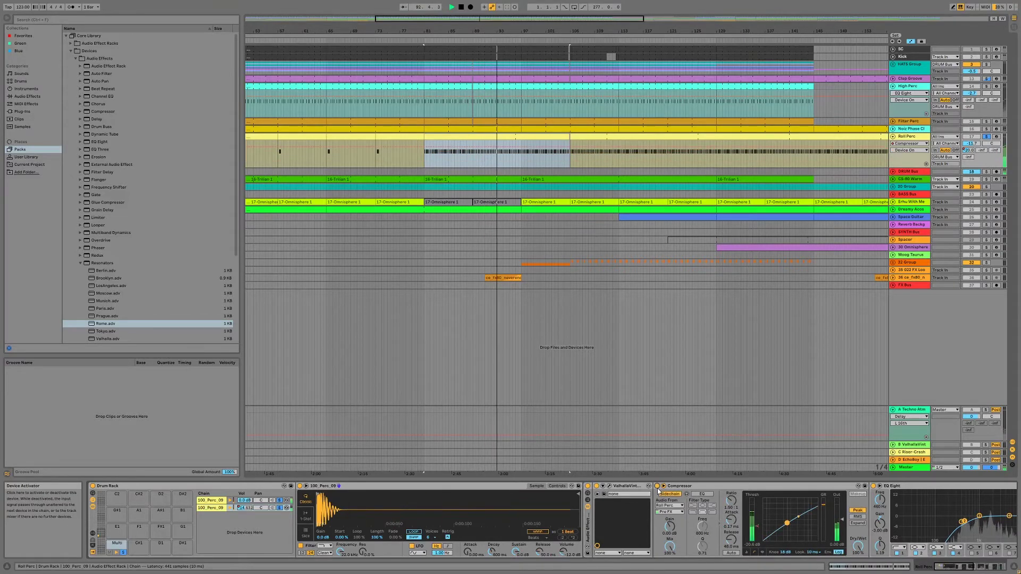
Compare the second 100_Perc_09 chain once more without and with its Compressor, and stop playback.
click(658, 487)
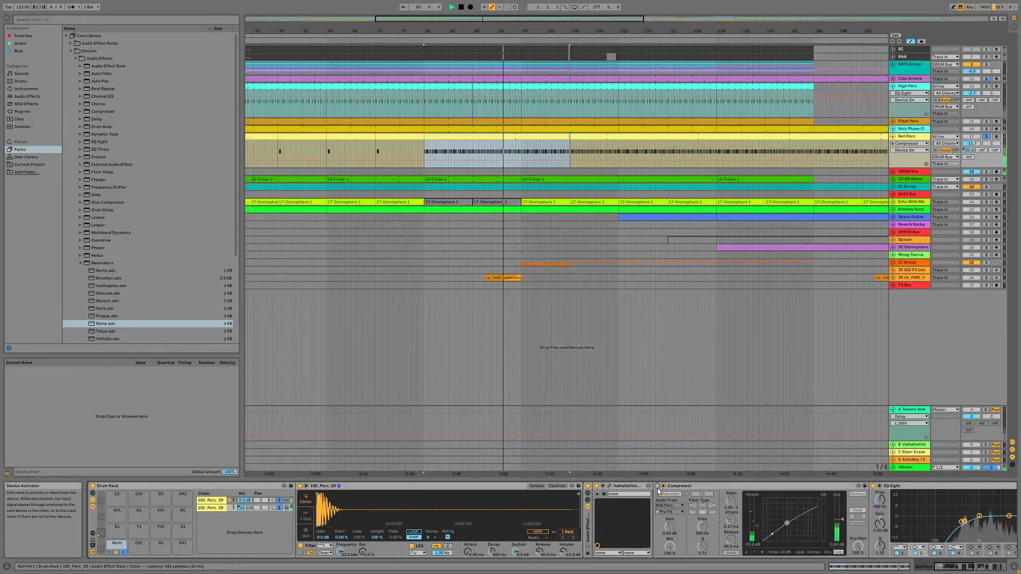
click(657, 487)
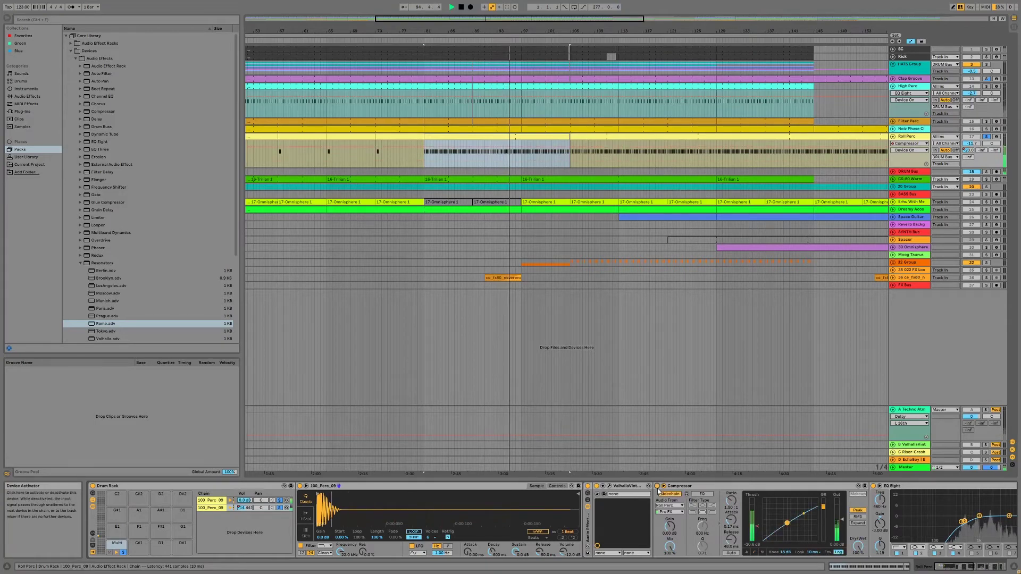
key(space)
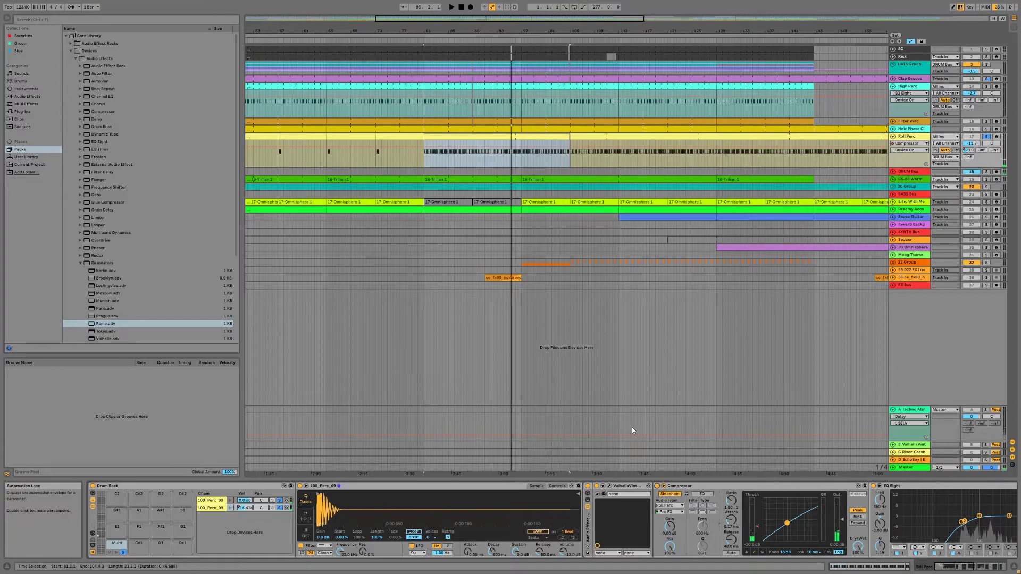
Show the Compressor's Threshold automation on the Roll Perc track and play it from bar 81.
right_click(755, 528)
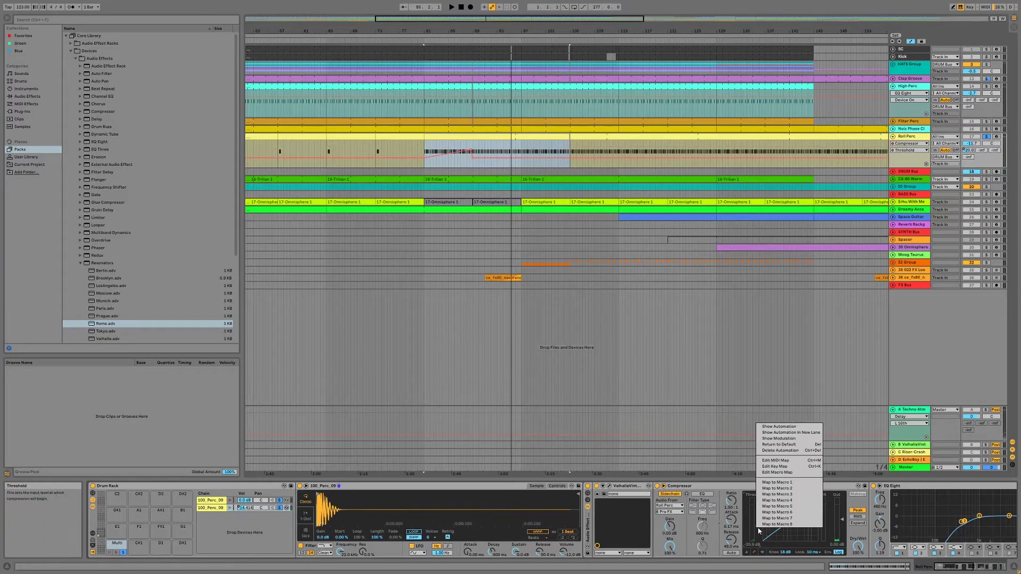
click(775, 428)
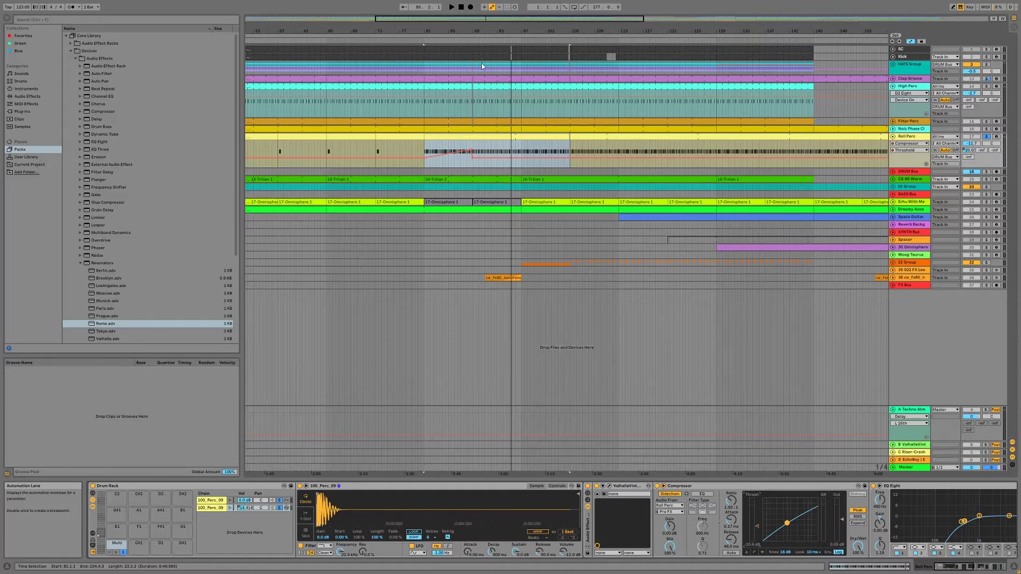
drag(483, 32, 528, 80)
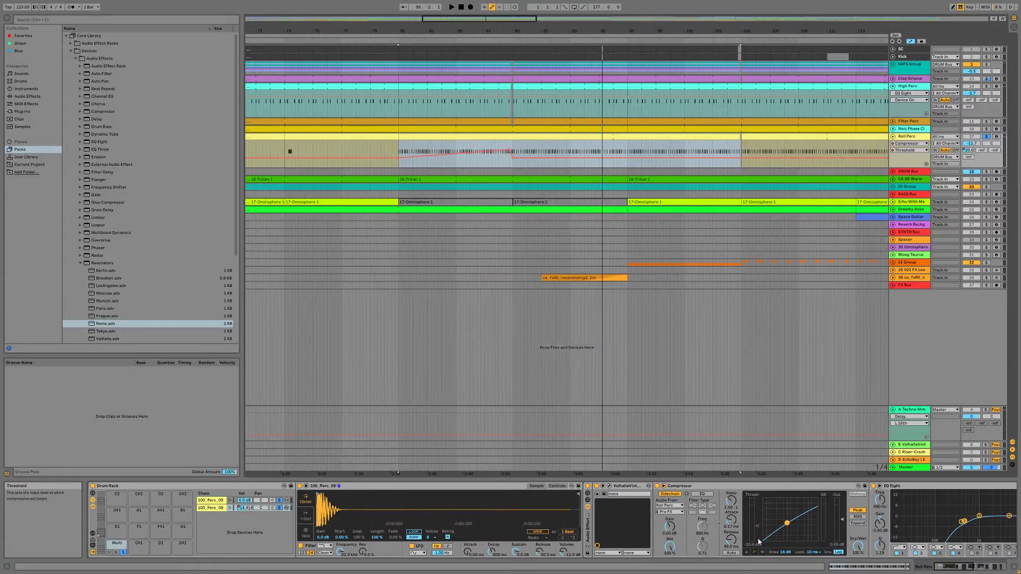
right_click(755, 519)
click(781, 434)
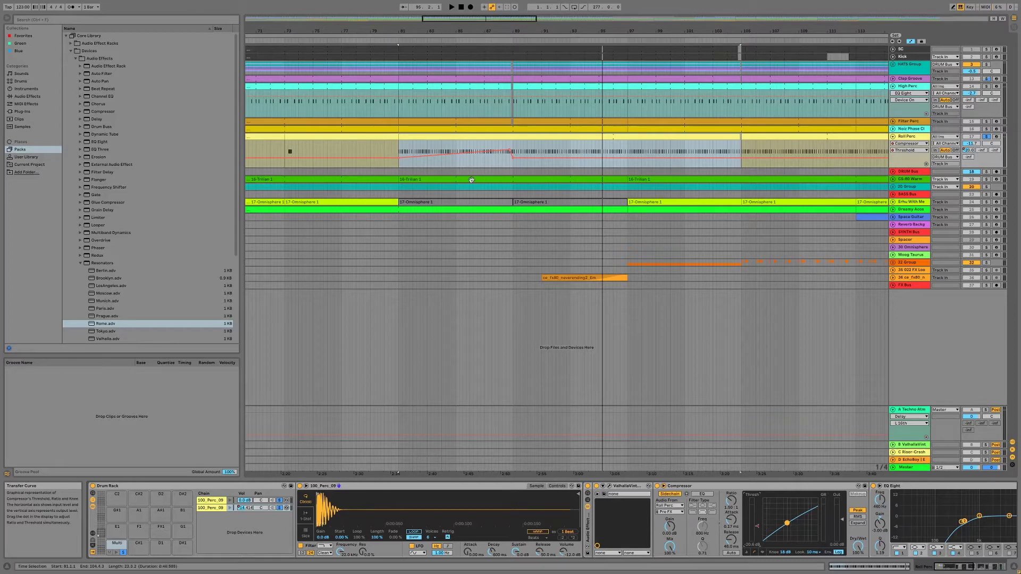
click(476, 130)
key(space)
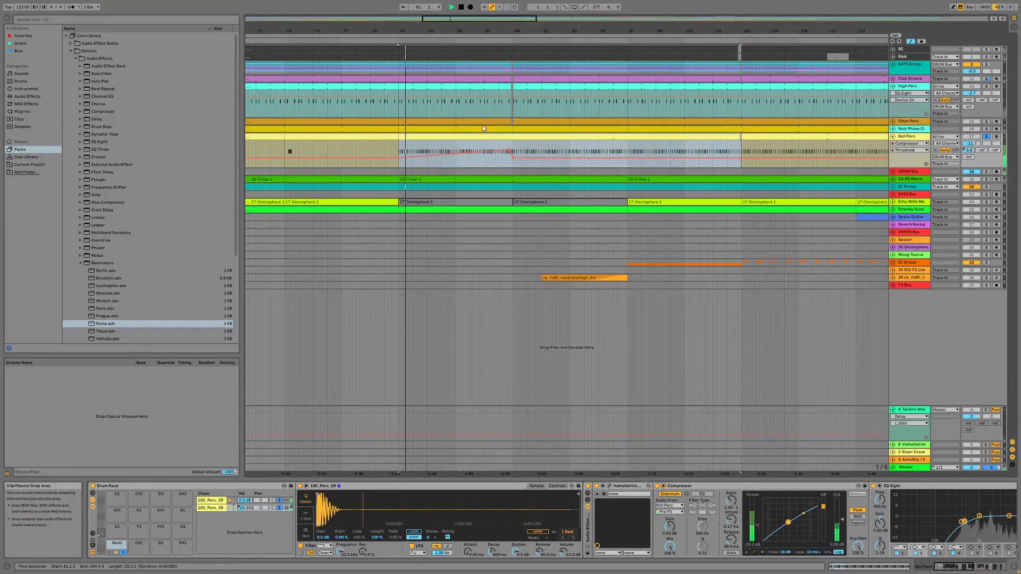
click(495, 157)
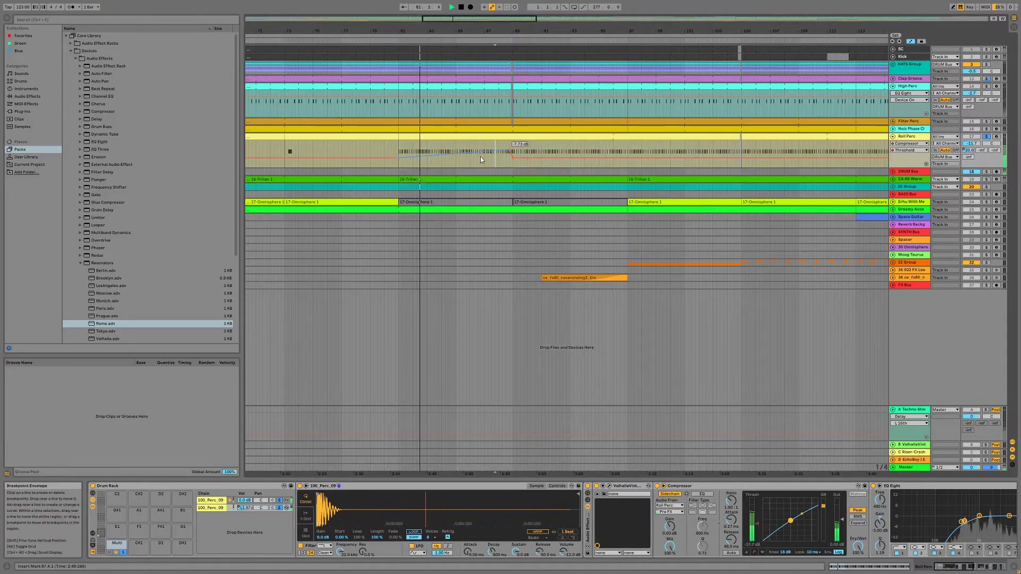
Show the second 100_Perc_09 chain's volume automation across the whole arrangement and play from bar 105.
right_click(248, 508)
click(260, 504)
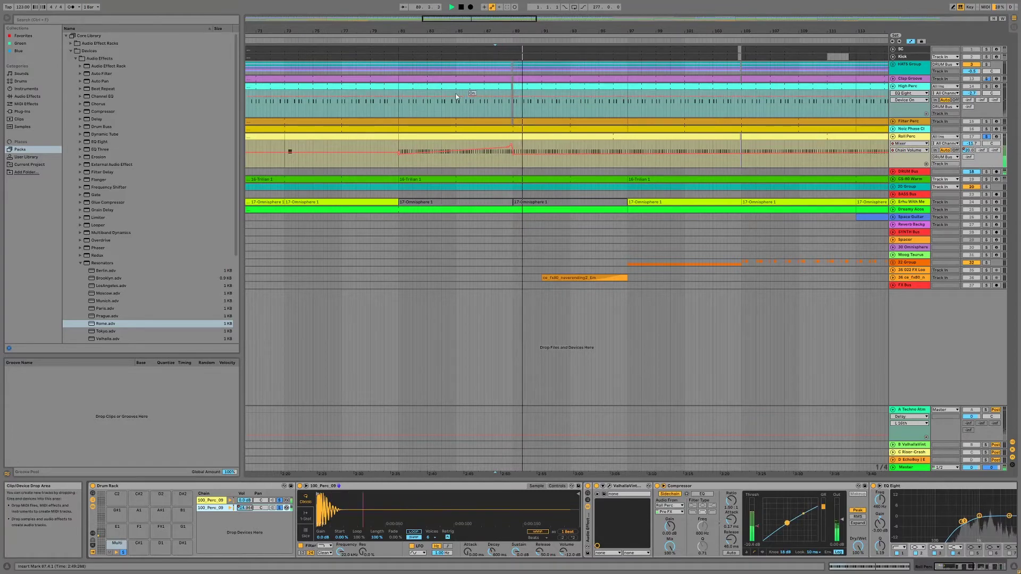
double_click(427, 19)
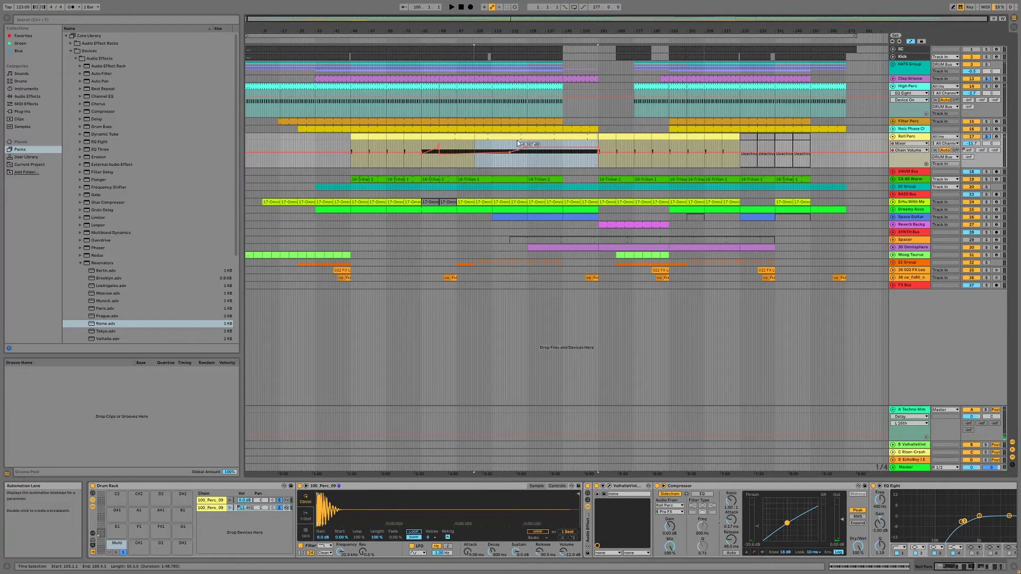
key(space)
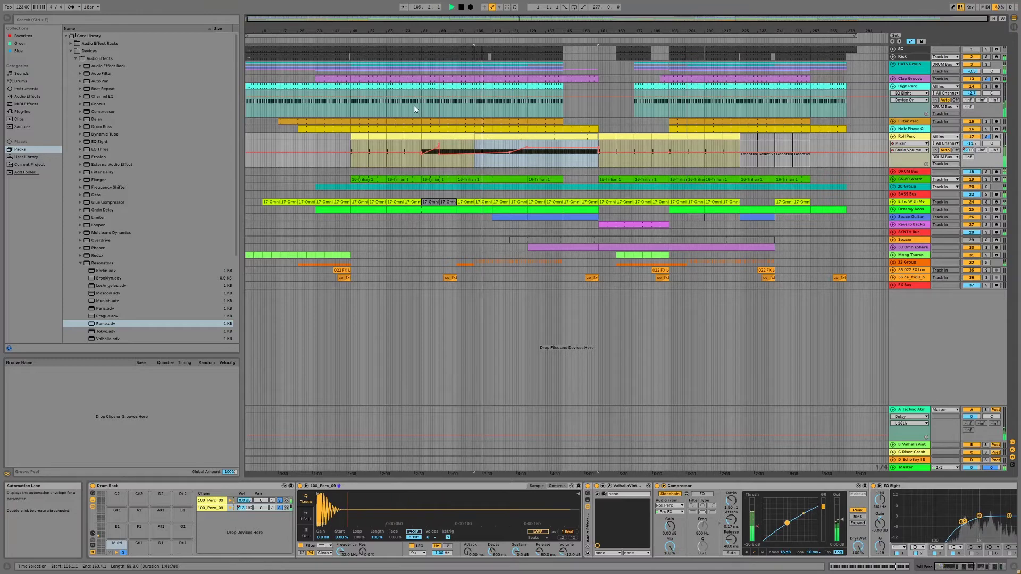
Display the Master track's device chain during playback and check the Session view before returning to the arrangement.
click(901, 468)
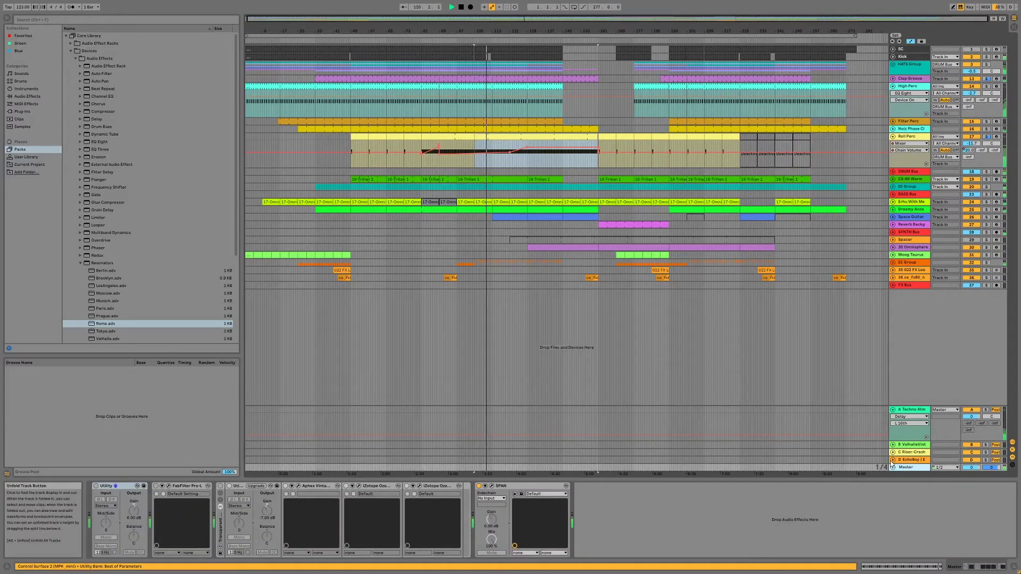
key(Tab)
key(Tab)
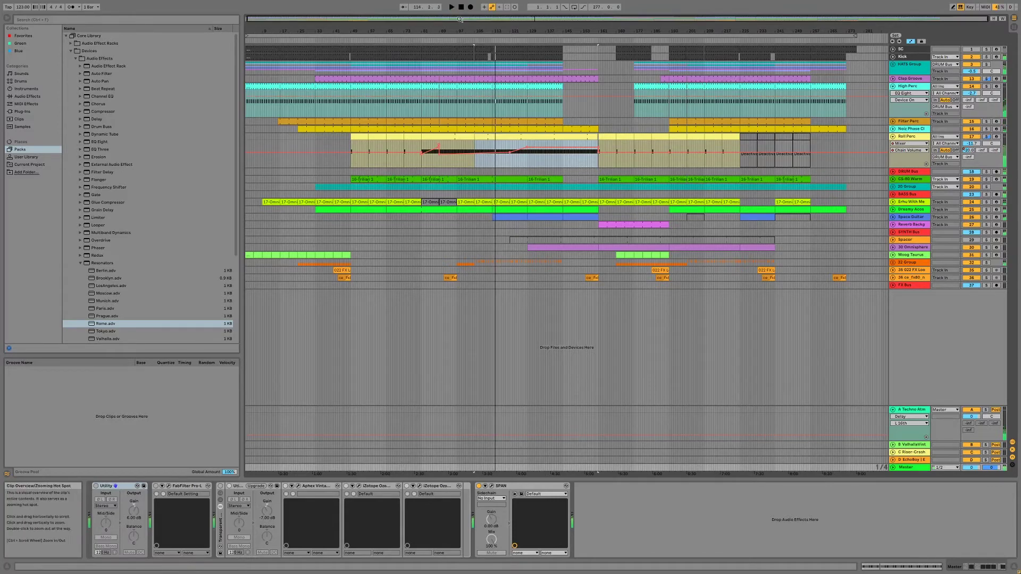
Fold the Roll Perc track and examine the DRUM Bus EQ Eight curve in its expanded display.
drag(467, 18, 495, 22)
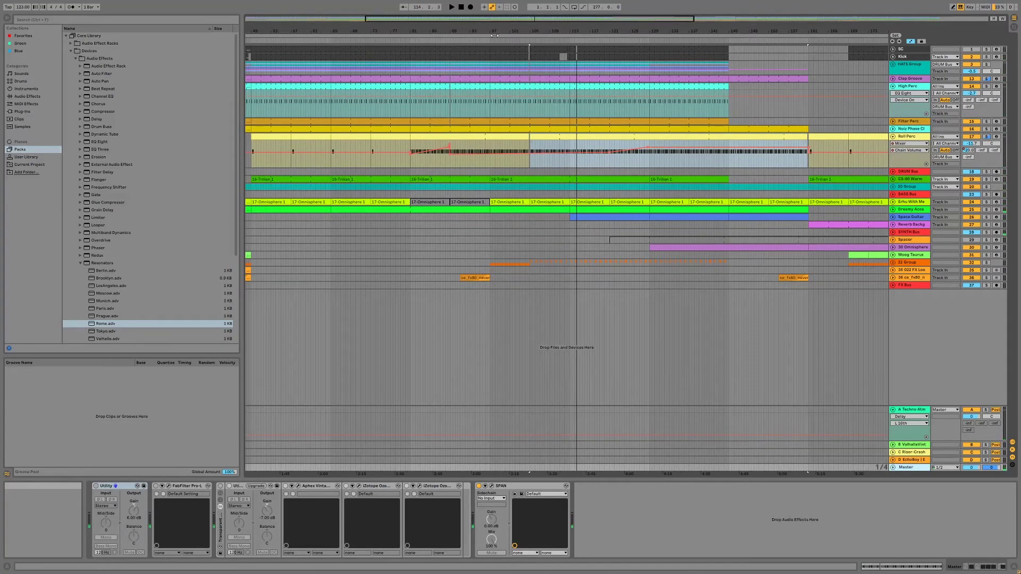
drag(479, 18, 500, 448)
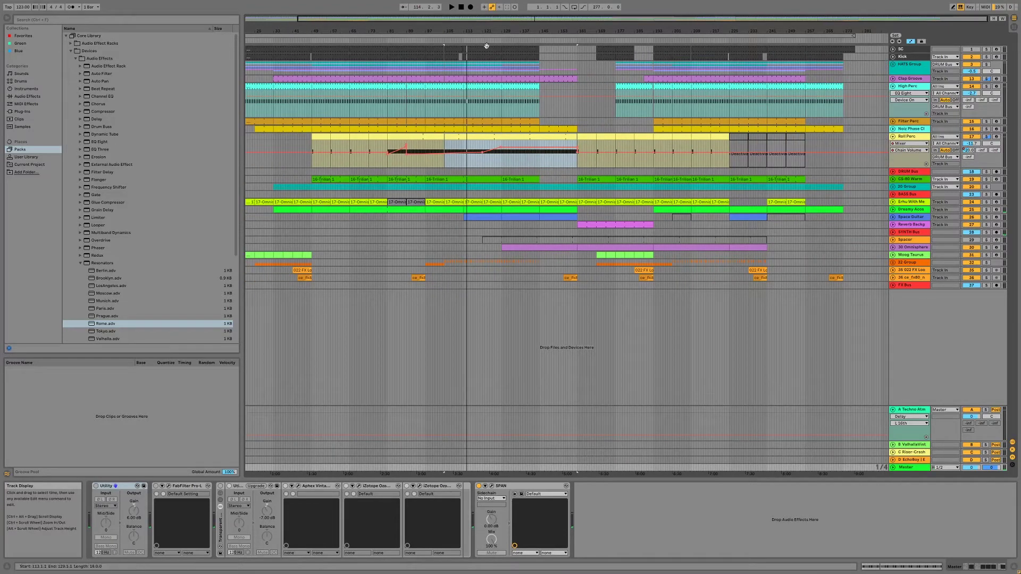
scroll(402, 319, up, 3)
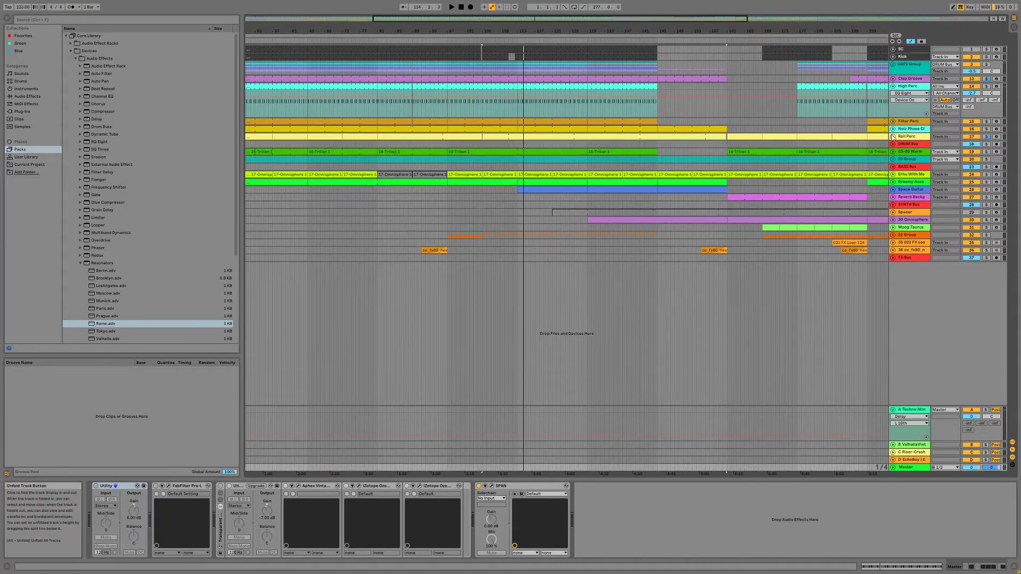
click(891, 136)
click(992, 144)
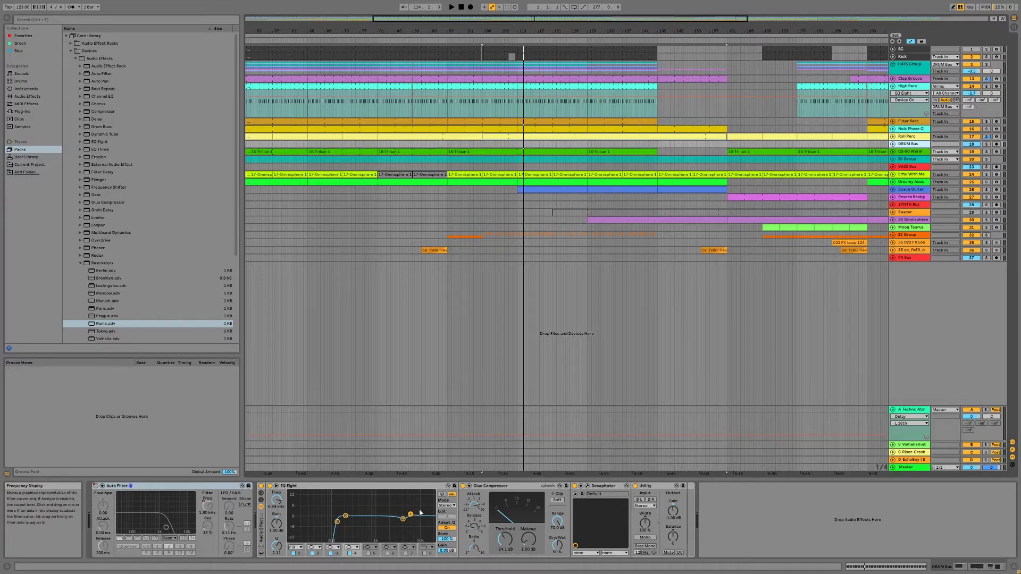
click(441, 494)
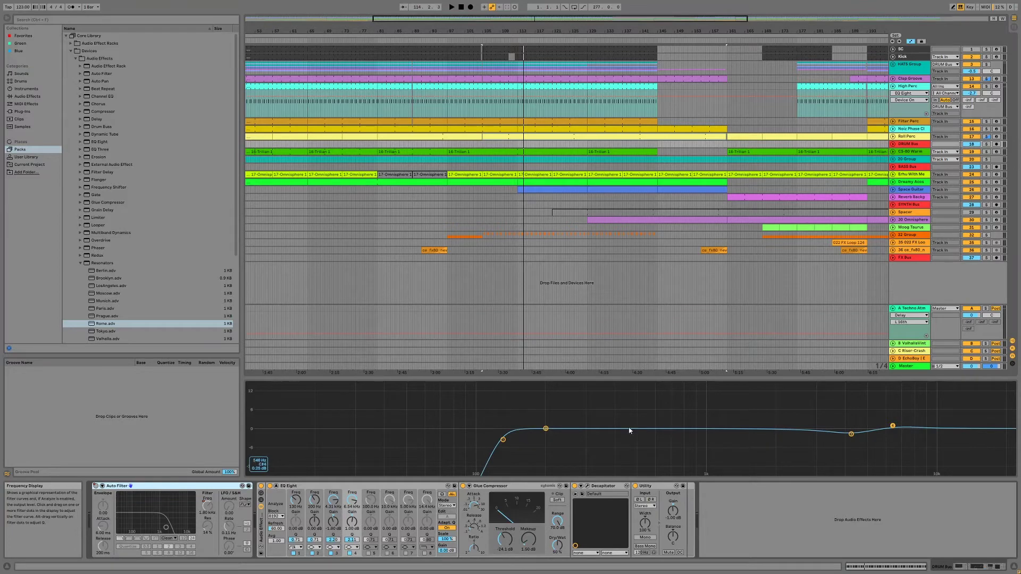
click(909, 144)
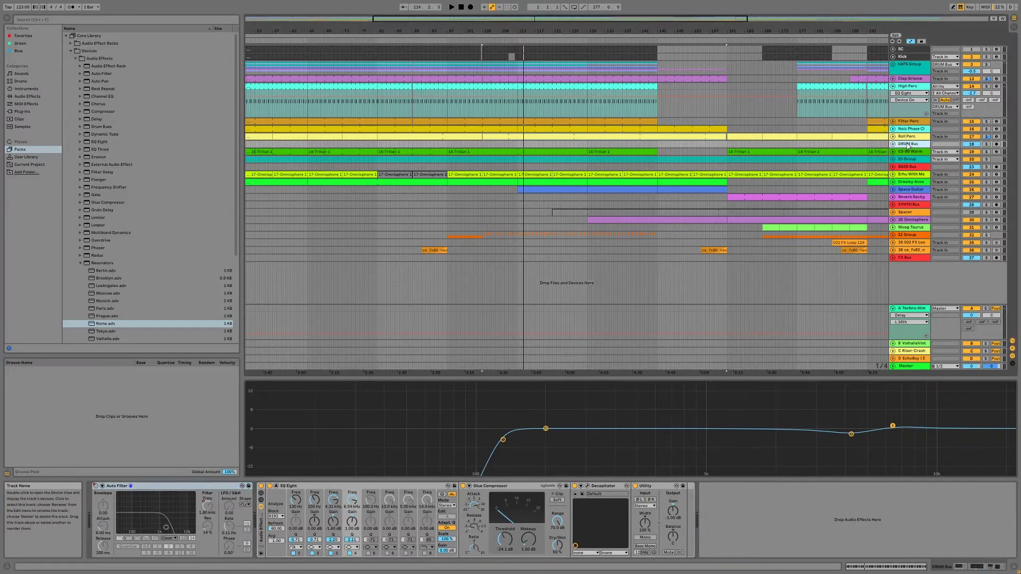
Check the DRUM Bus Glue Compressor's sidechain section and collapse the EQ Eight's expanded display.
click(469, 486)
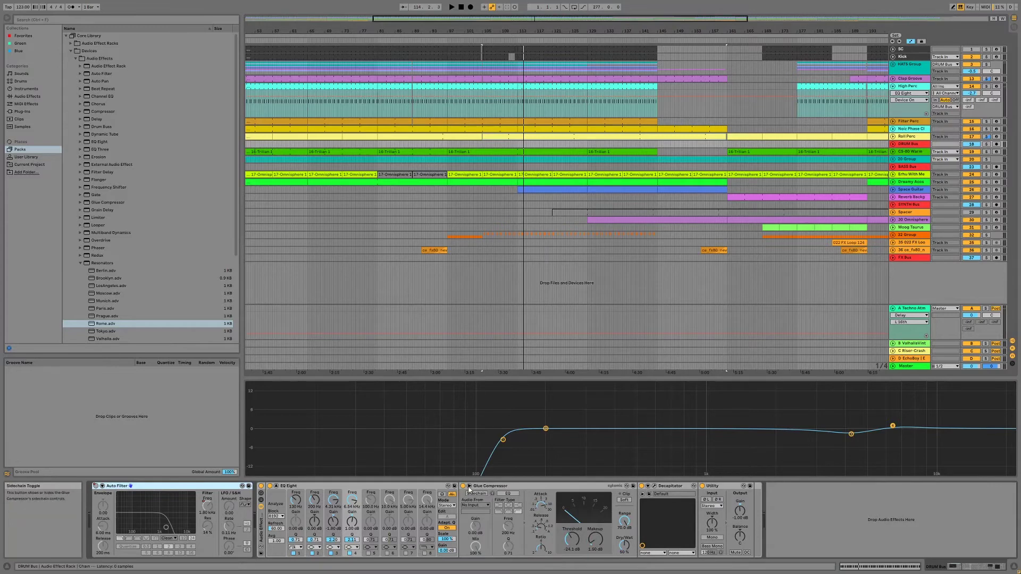
click(469, 486)
click(282, 486)
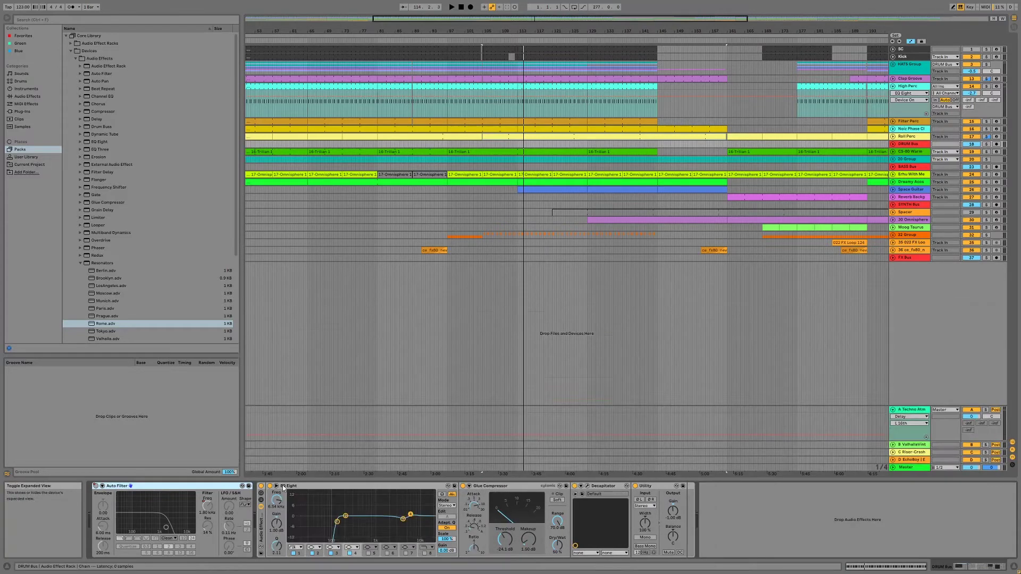
click(509, 485)
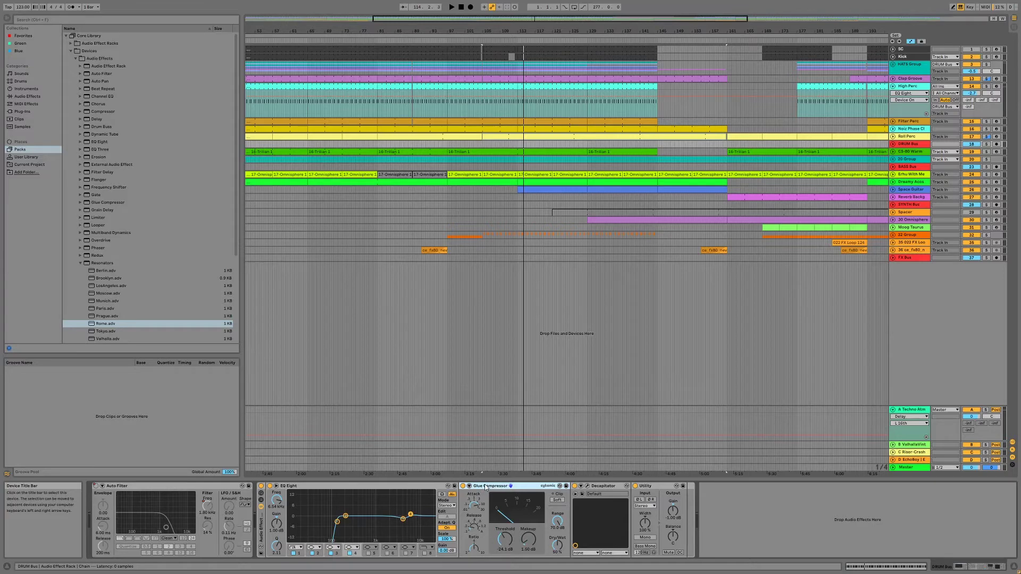
Examine the DRUM Bus Decapitator settings in its plug-in window and close the window.
click(593, 486)
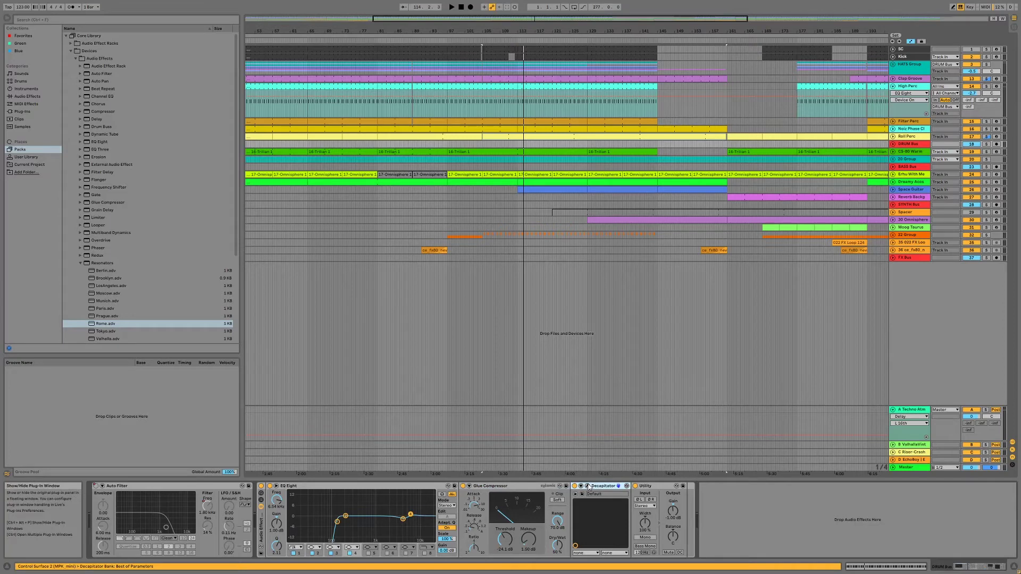
click(588, 486)
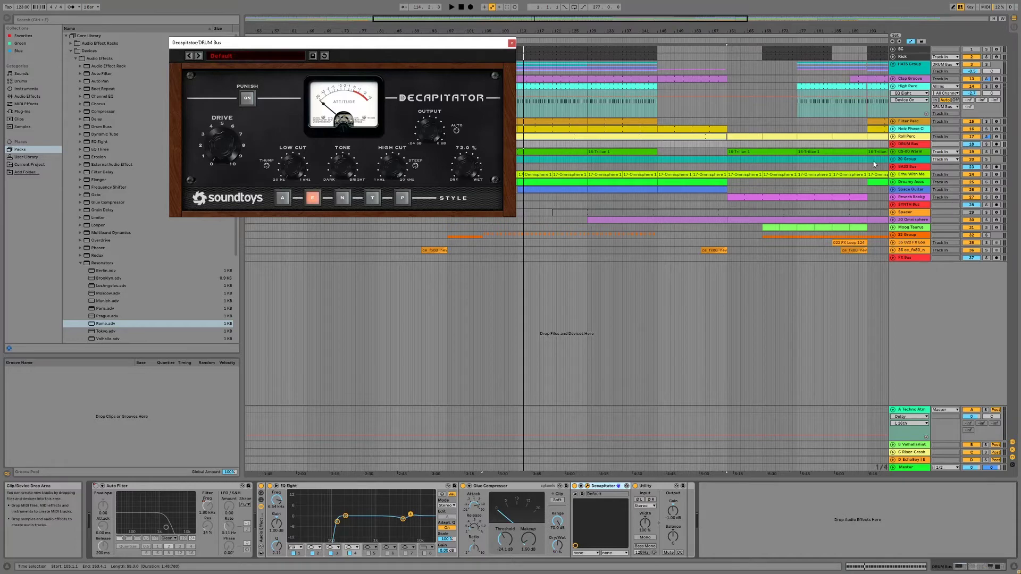
click(511, 44)
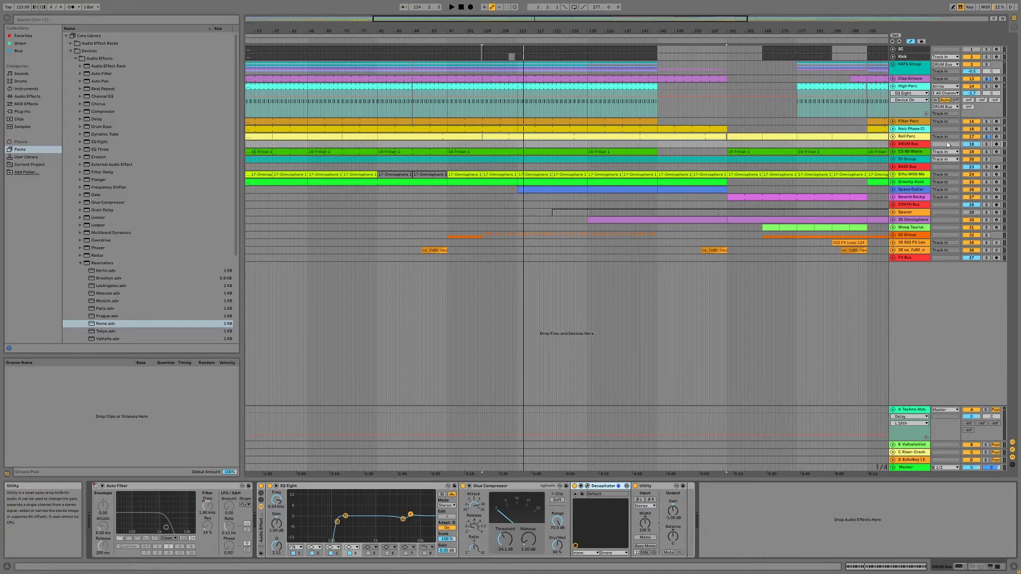
click(904, 144)
View the bass tracks' devices and unfold the BASS Bus, CS-80 Warm and 20 Group tracks.
click(902, 152)
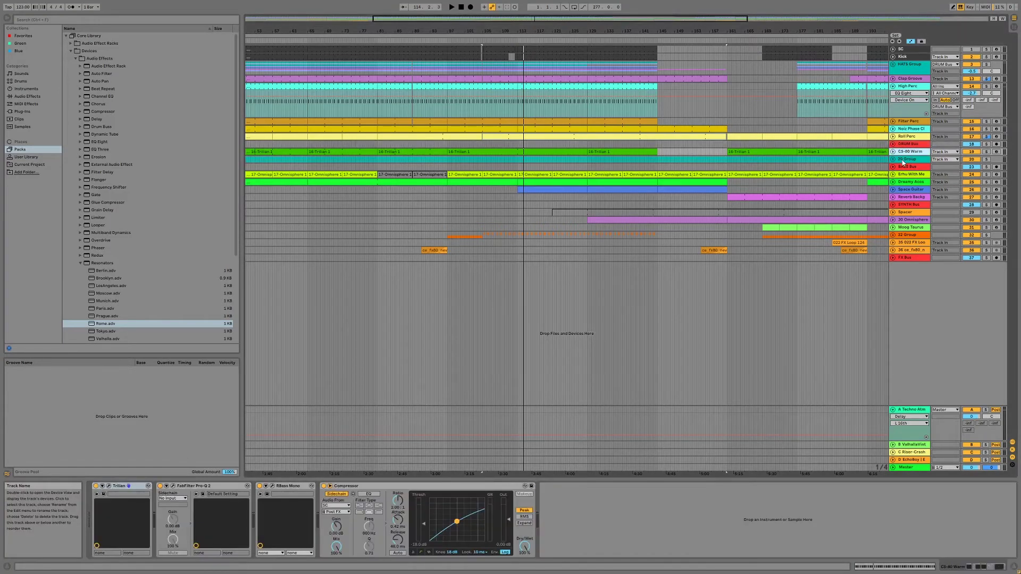
click(903, 166)
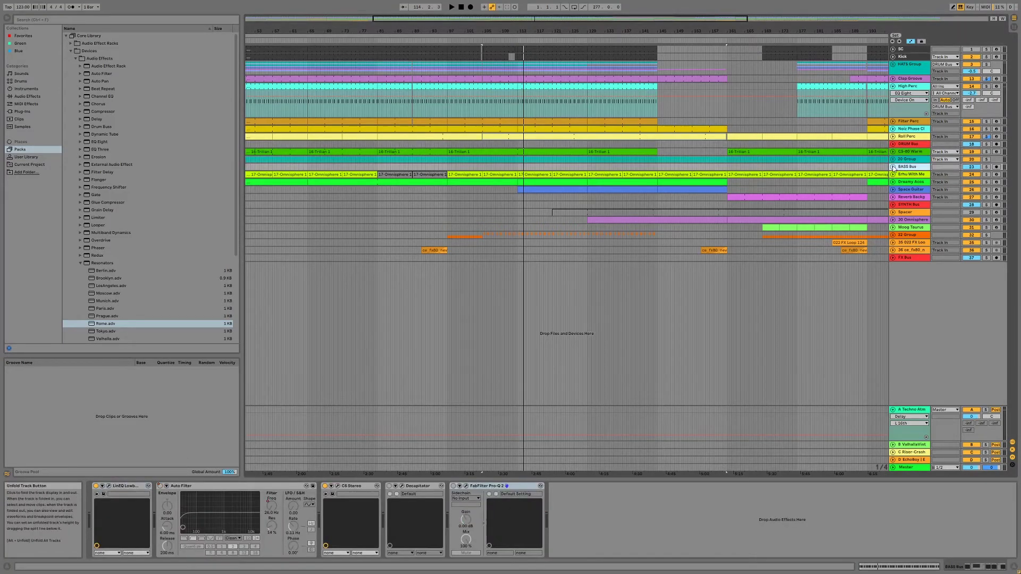
click(893, 167)
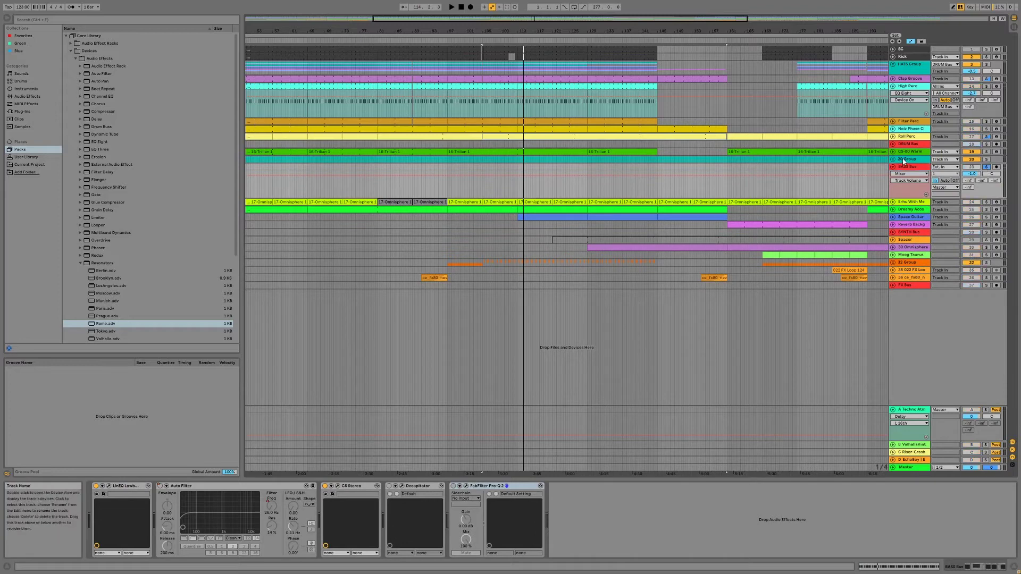
click(899, 159)
click(893, 152)
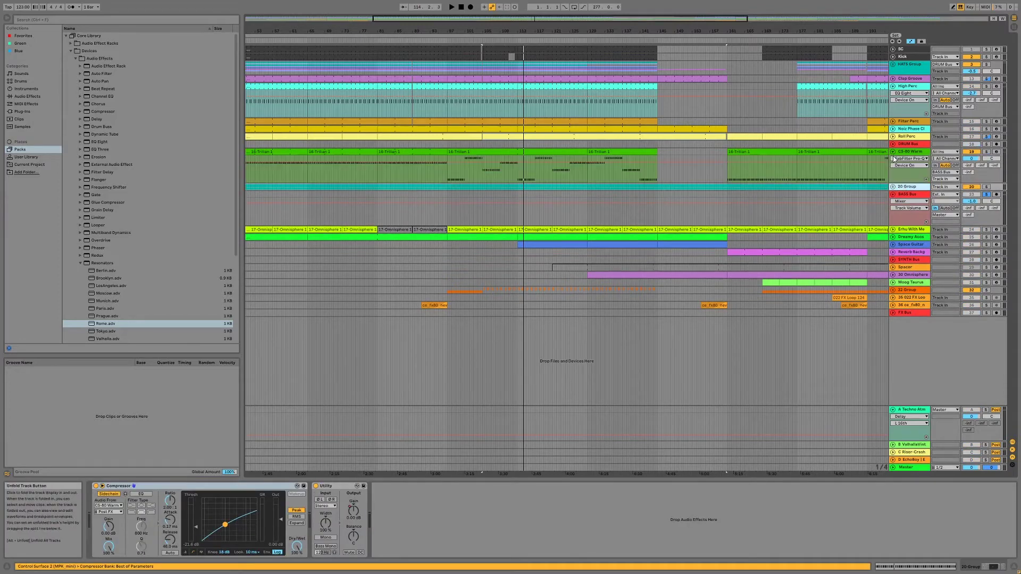
click(893, 187)
Show the CS-80 Warm track's Trilian plug-in window and move it aside to uncover the arrangement.
click(906, 153)
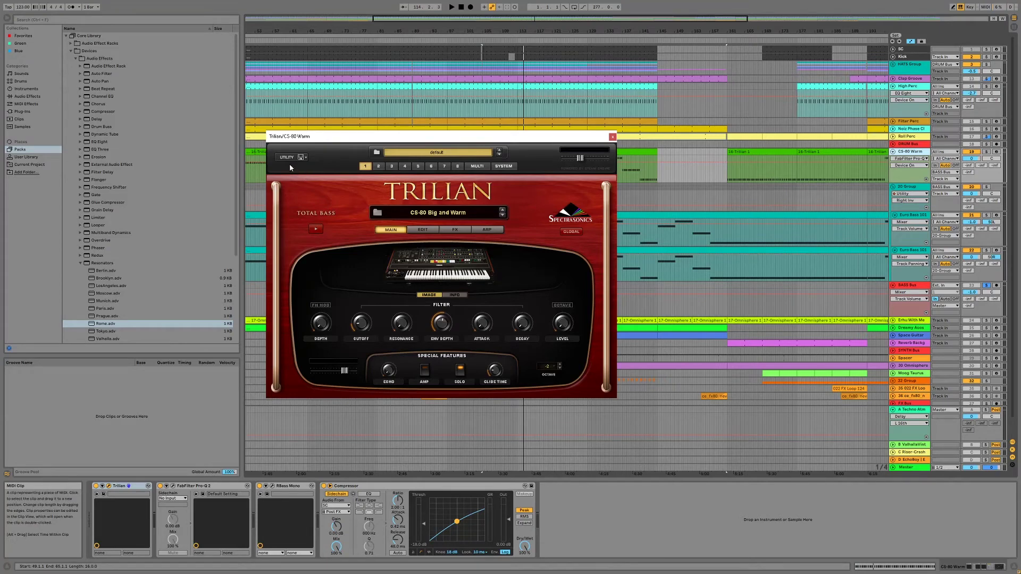
click(998, 163)
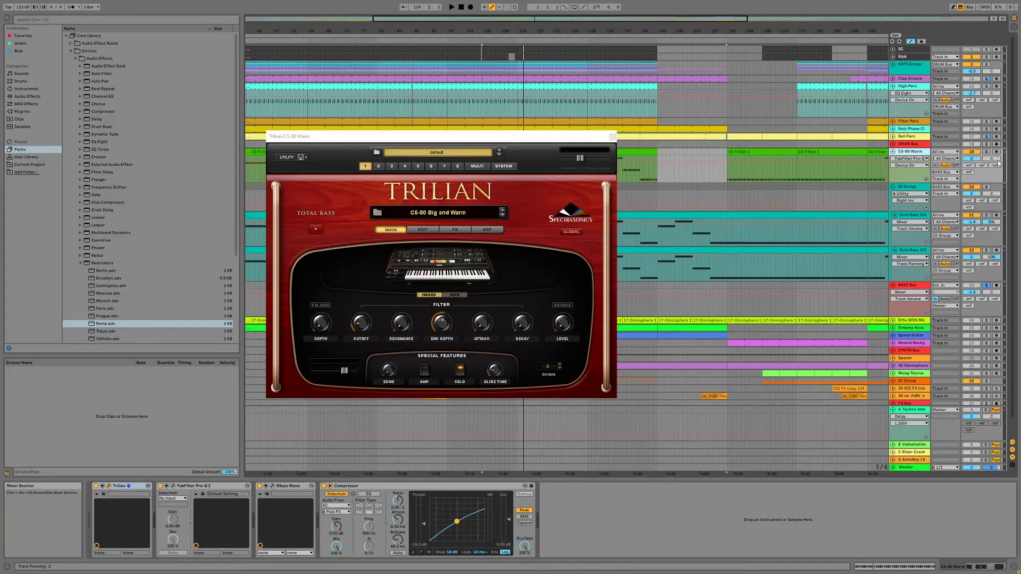
drag(580, 133, 370, 134)
Play from bar 105, view the notes of the CS-80 Warm clip at bar 97, and return to the track's devices.
key(space)
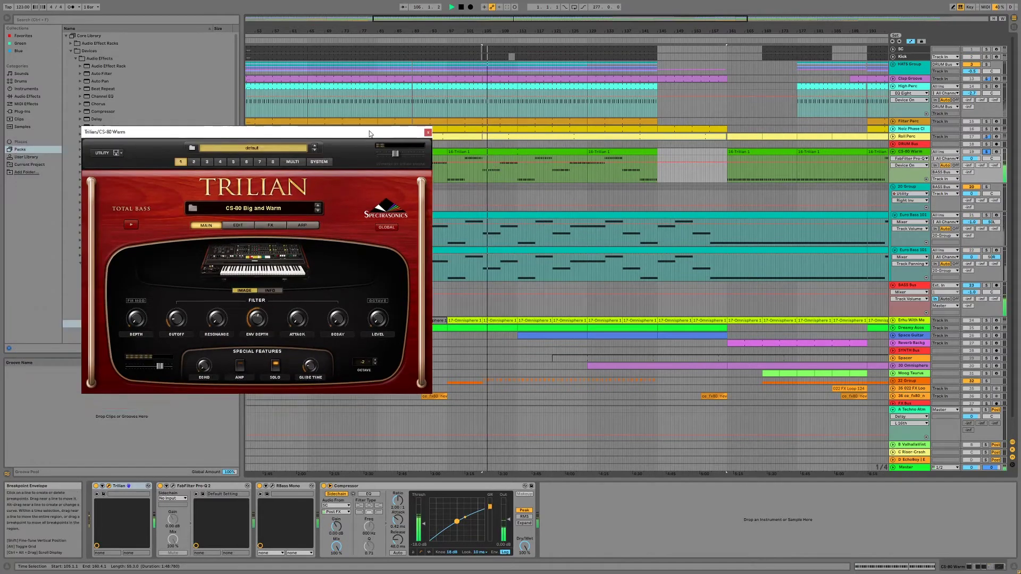
click(498, 151)
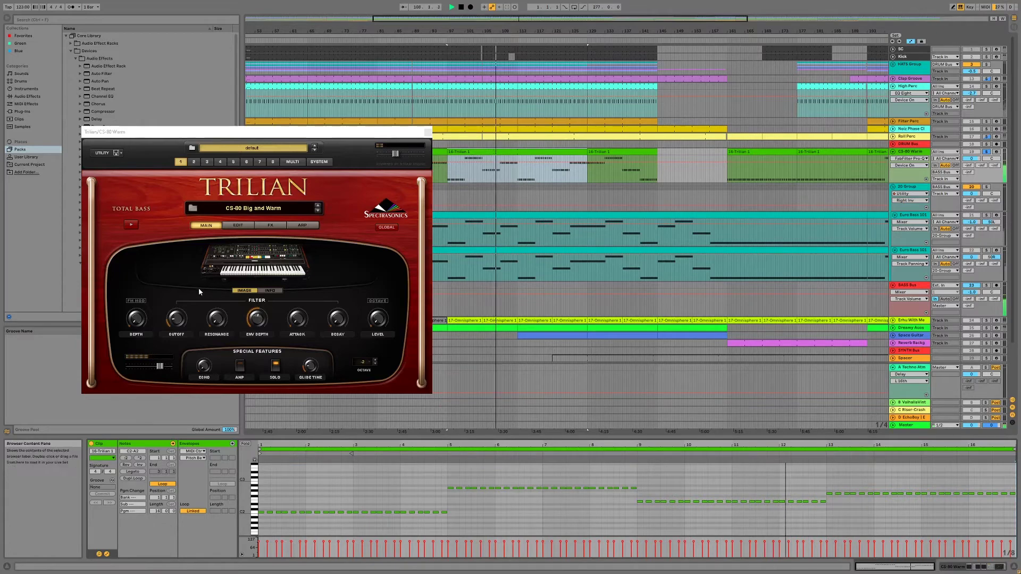
key(shift+Tab)
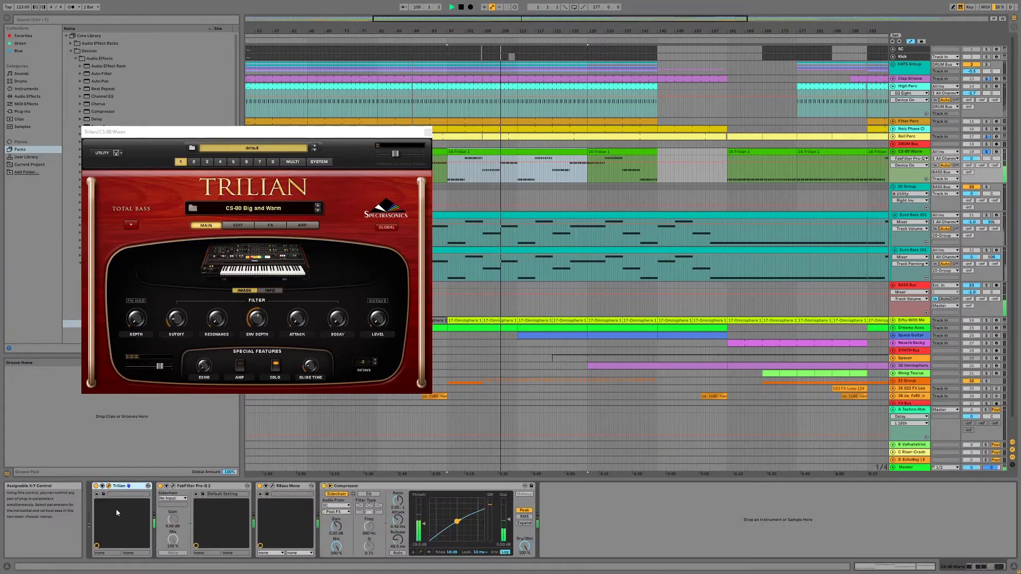
Show the CS-80 Warm track's Pro-Q 2 window and briefly solo its boosted mid-frequency band during playback.
key(space)
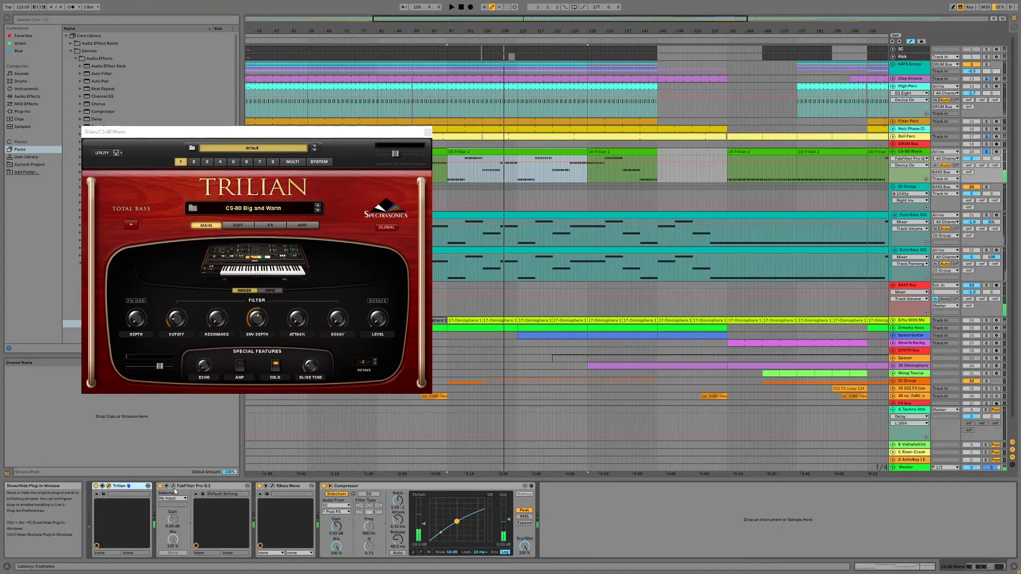
click(174, 487)
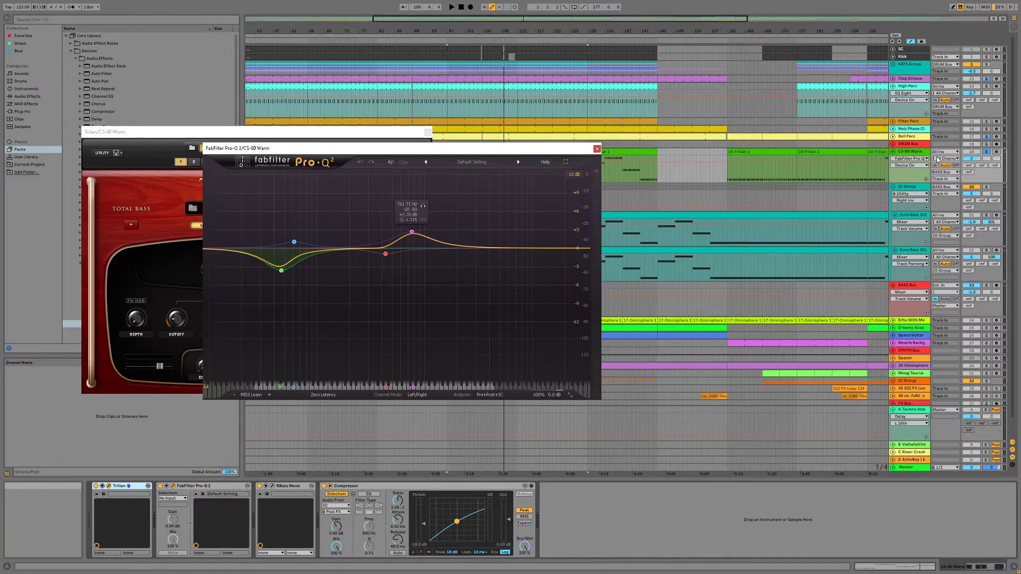
click(412, 232)
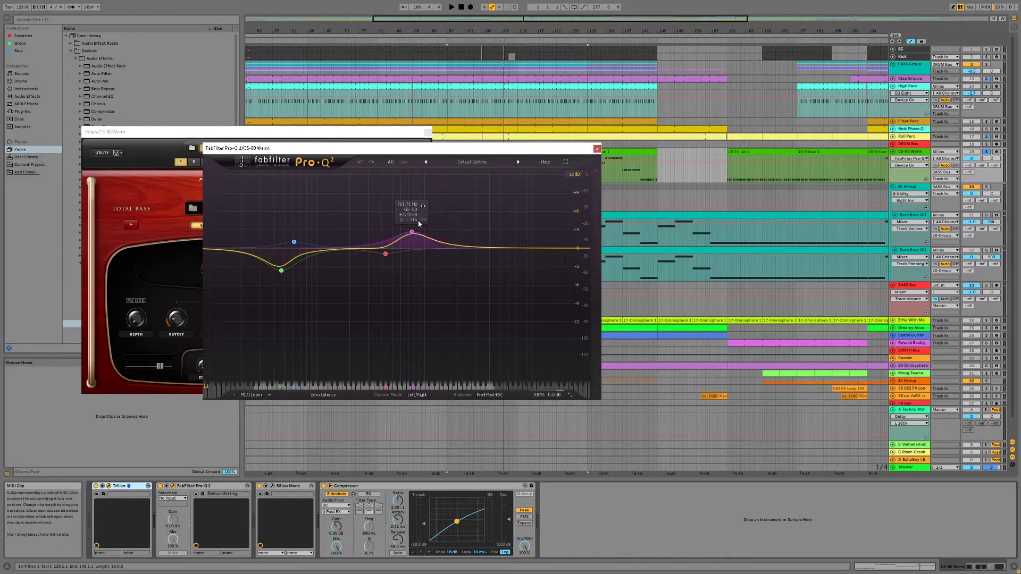
key(space)
click(424, 206)
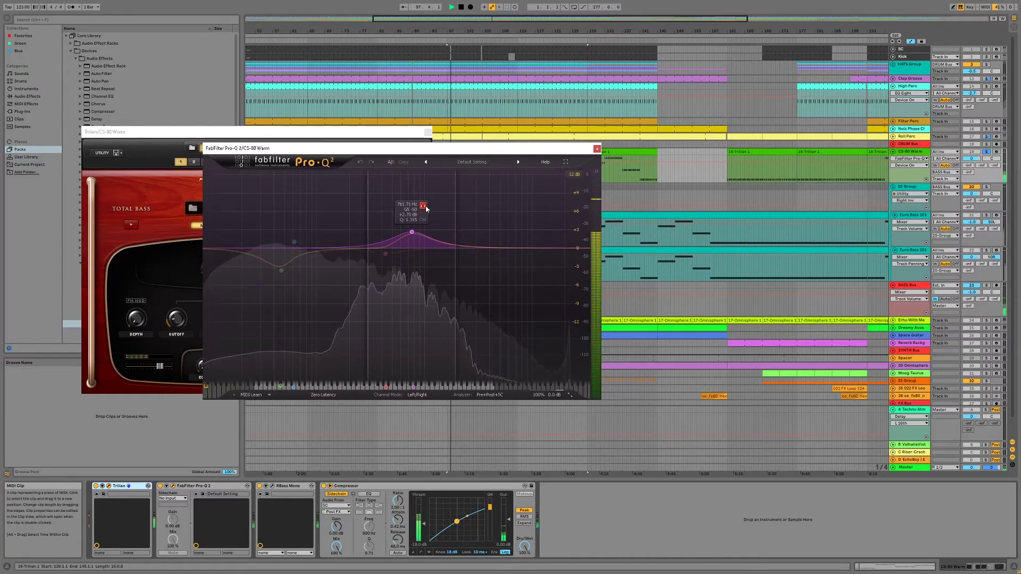
click(424, 205)
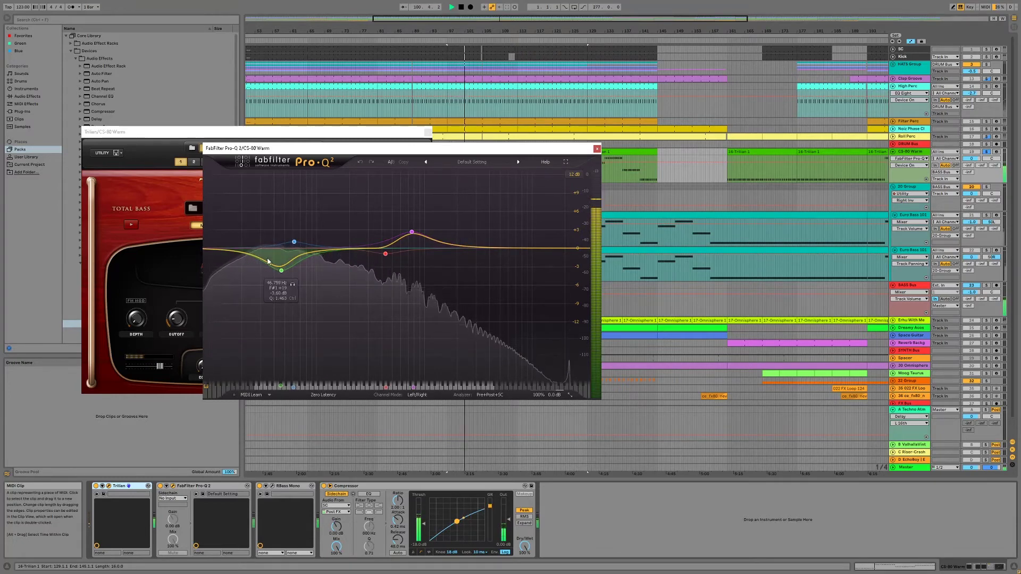
Switch the solos between the 20 Group and CS-80 Warm tracks to compare the basses, ending with both soloed alongside the Kick.
click(987, 187)
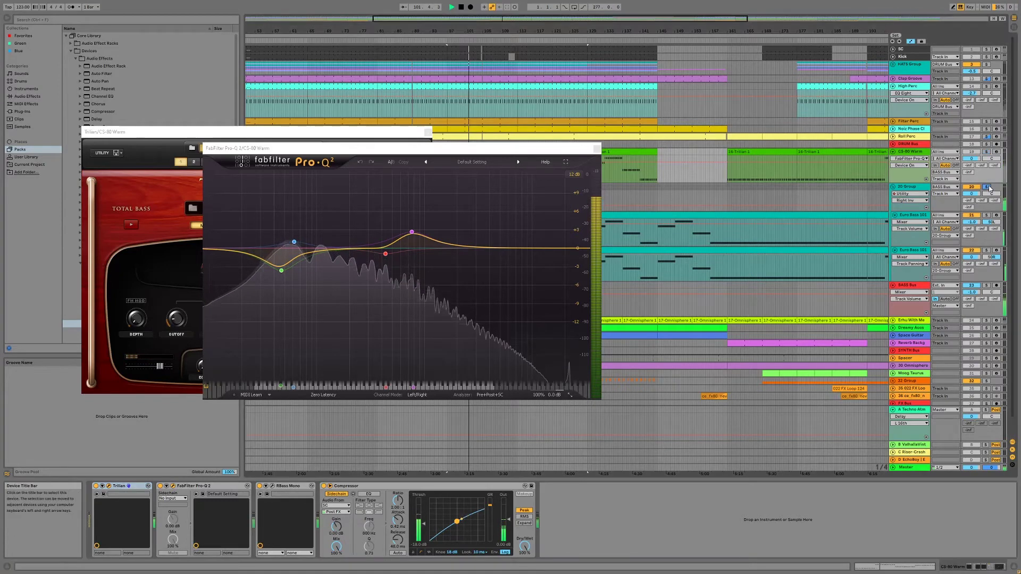
click(988, 188)
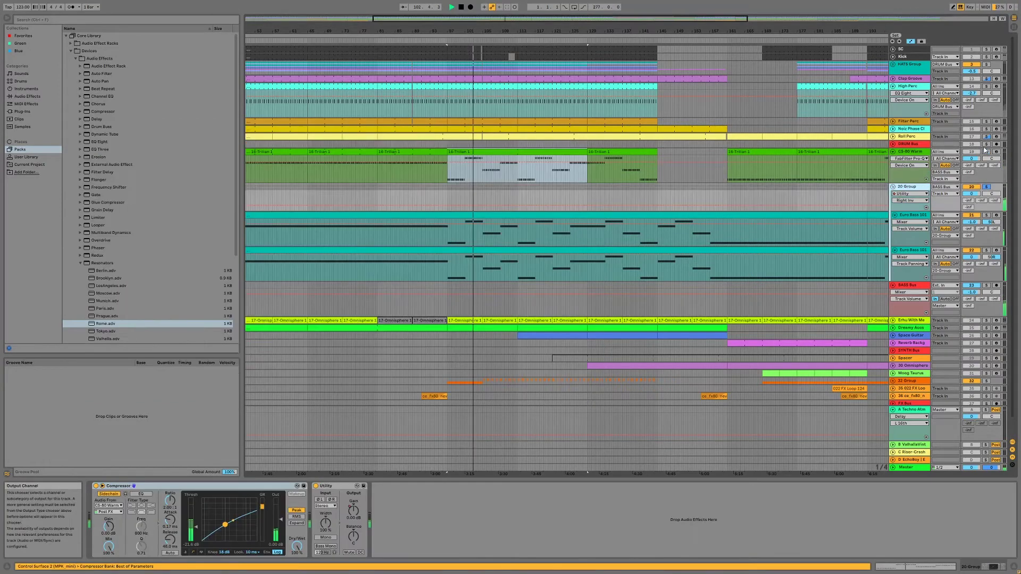
click(986, 152)
click(987, 188)
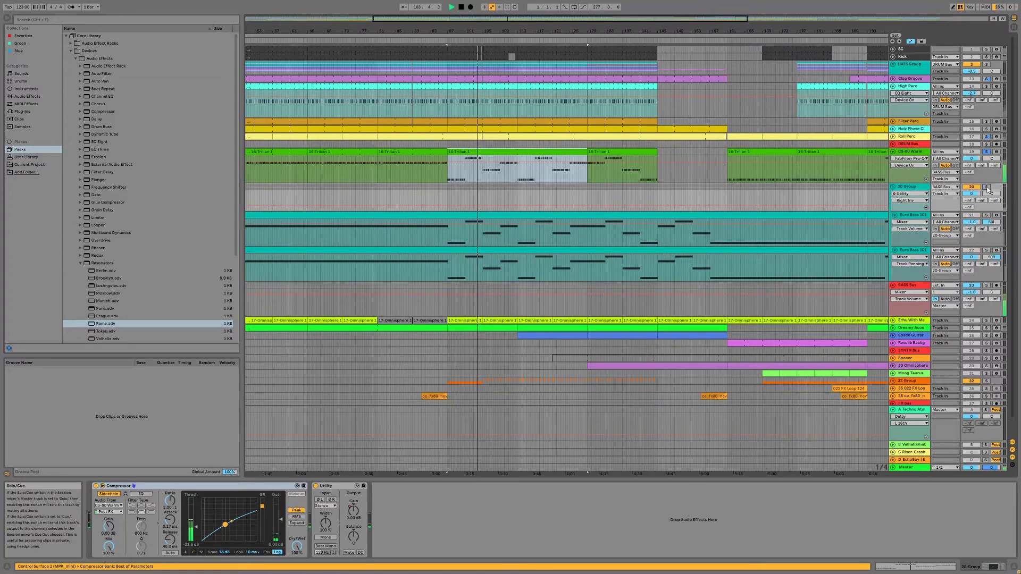
click(985, 57)
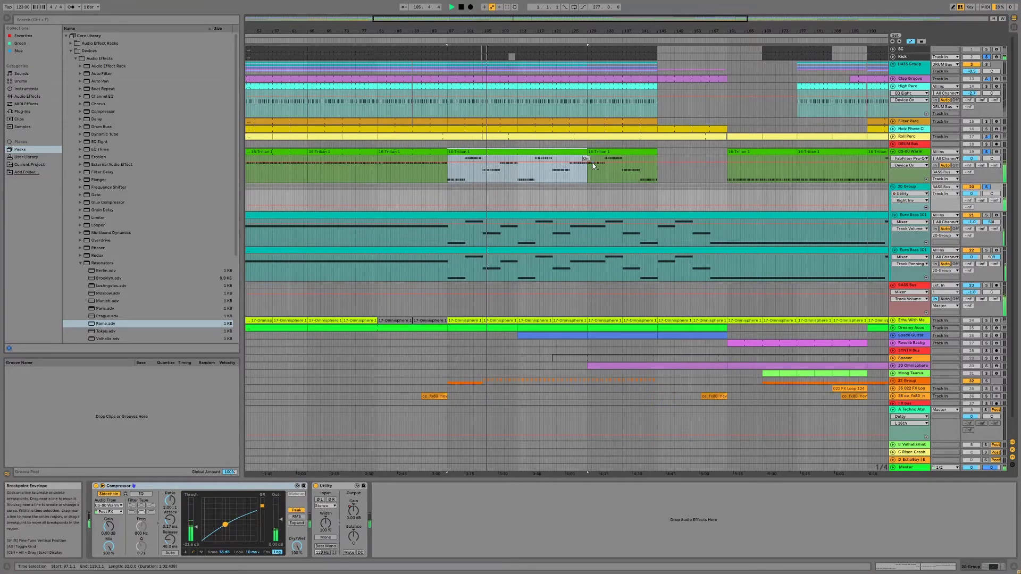
Close the CS-80 Warm track's Pro-Q 2 and Trilian windows and show its RBass Mono window below the bass clips.
click(911, 152)
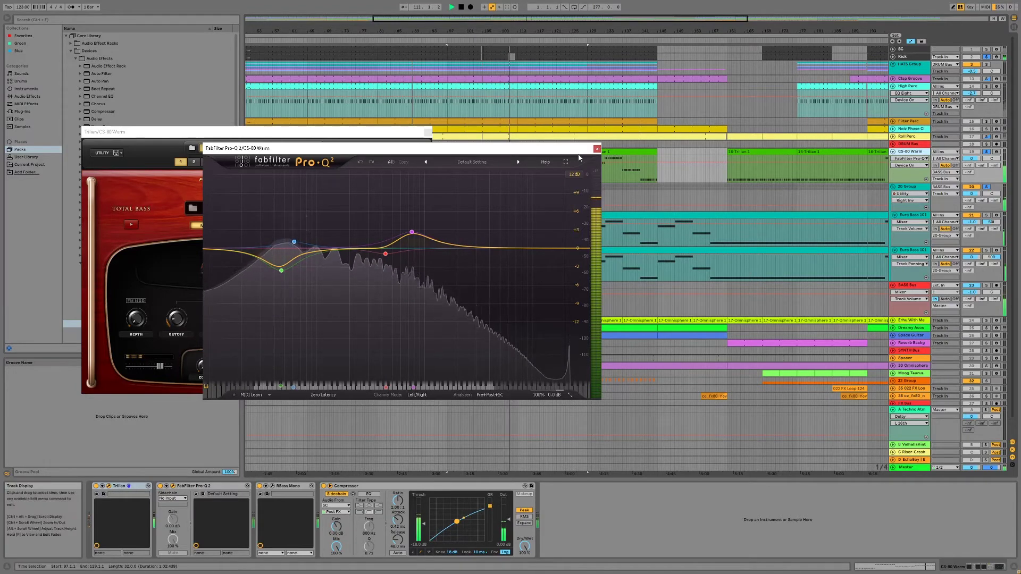
click(597, 149)
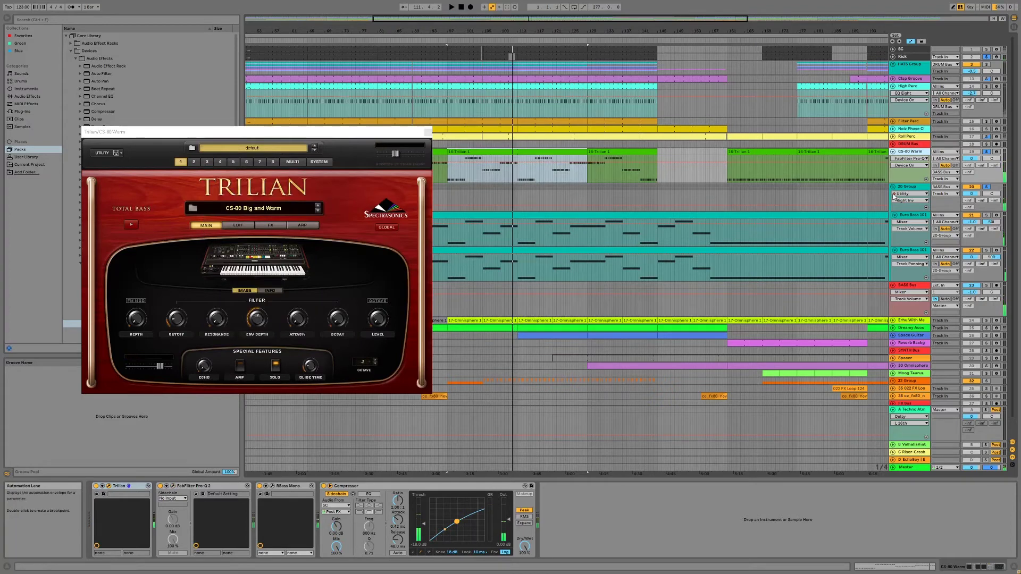
click(427, 132)
click(271, 486)
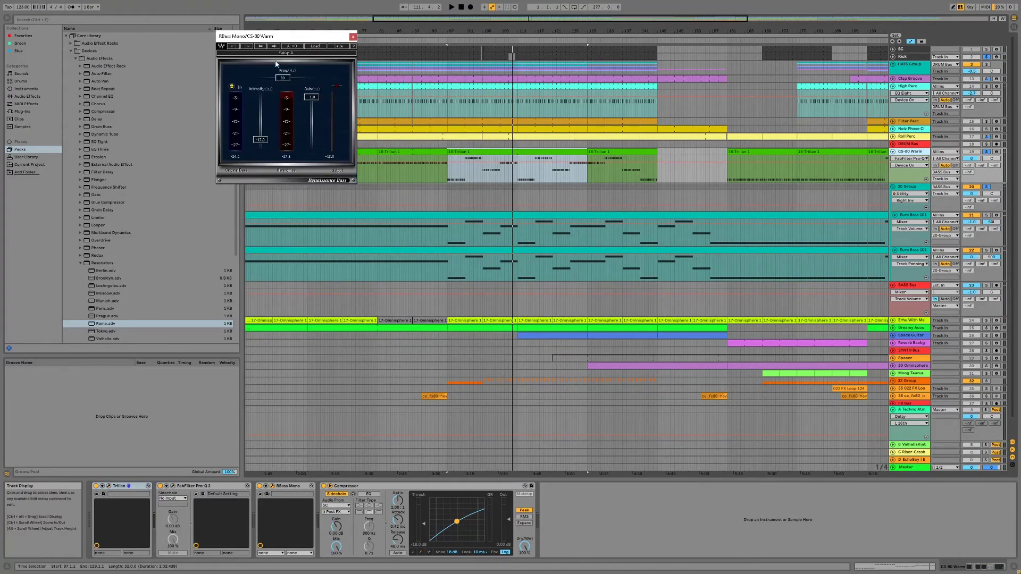
drag(264, 43, 318, 278)
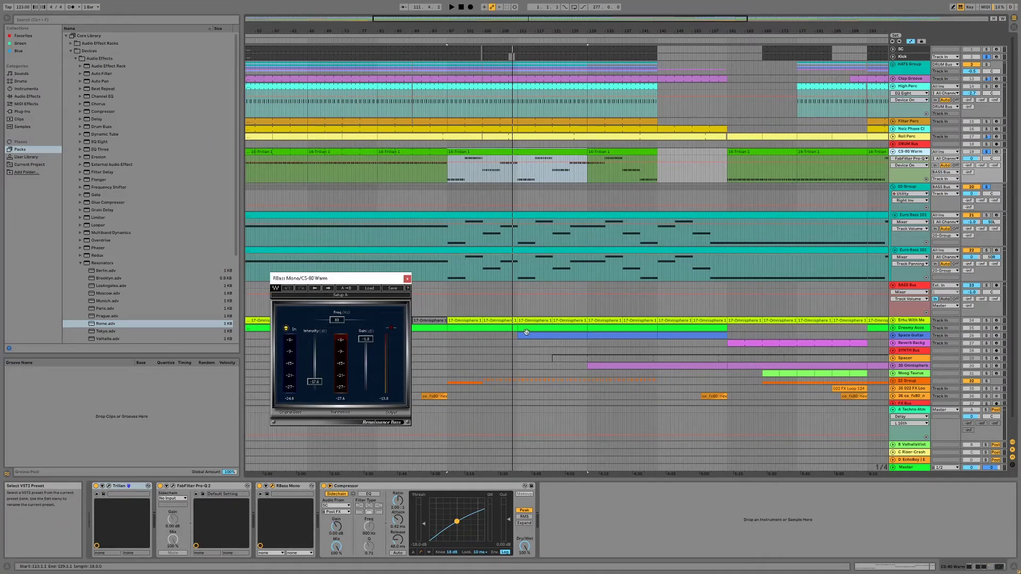
Solo the CS-80 Warm track, play it and compare its sound with RBass Mono bypassed and active.
click(986, 153)
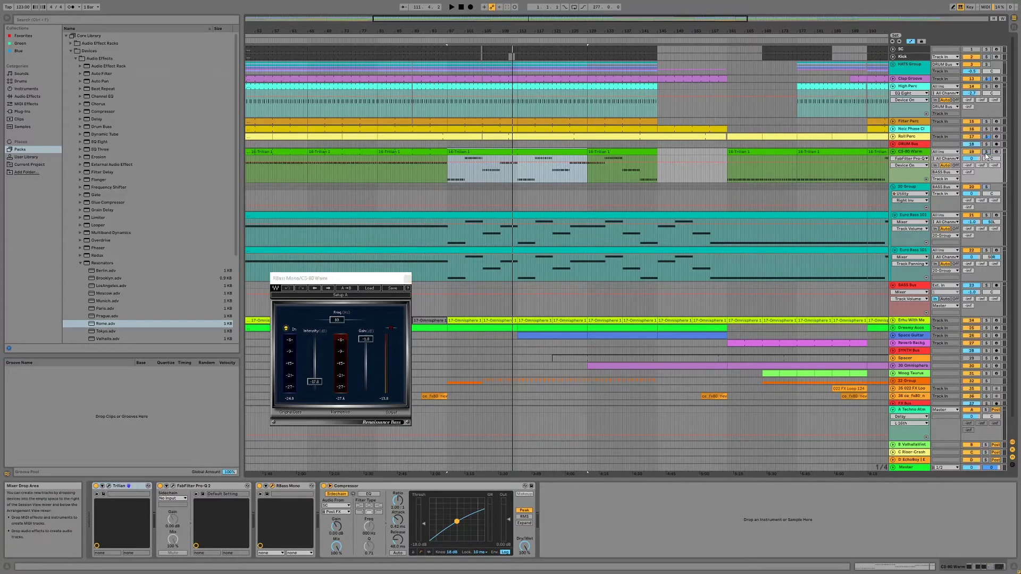
key(space)
click(259, 486)
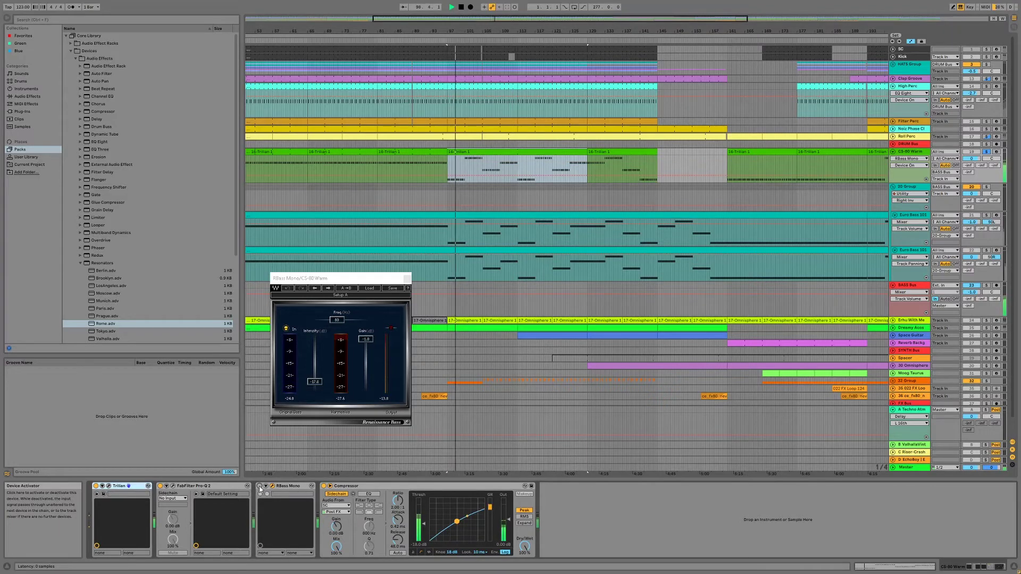
click(260, 487)
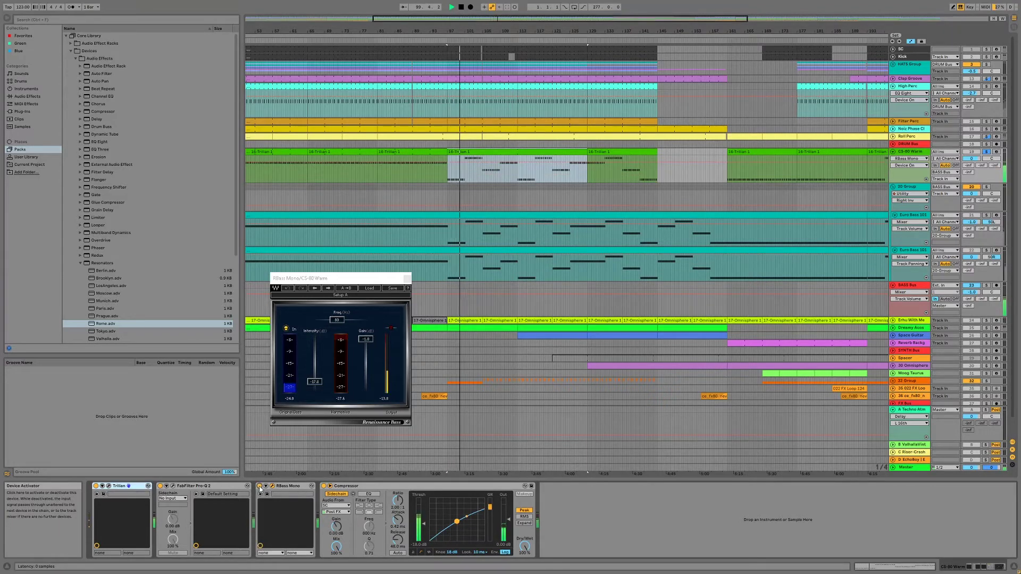
click(259, 486)
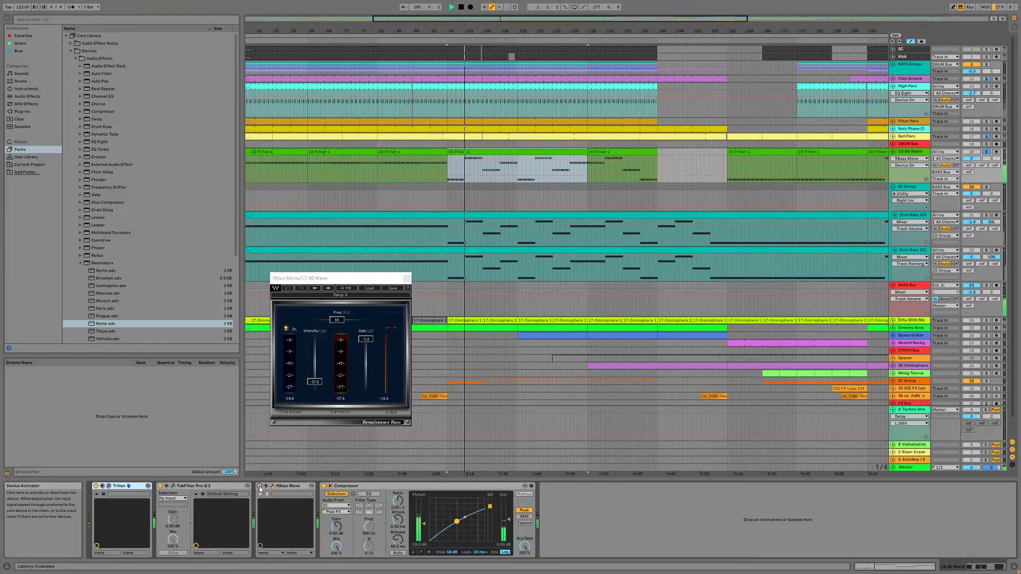
click(259, 487)
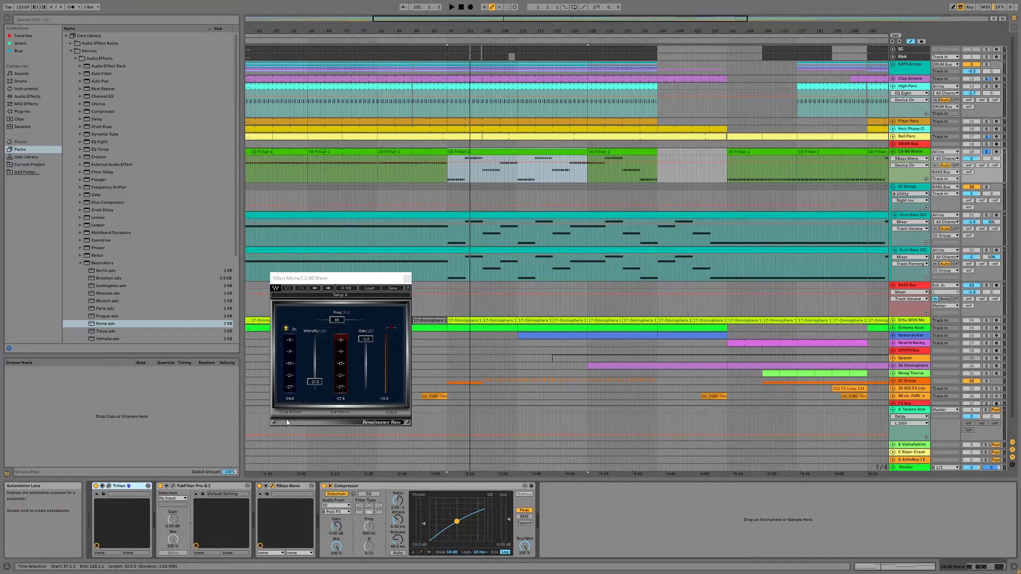
Compare the CS-80 Warm bass once more with and without RBass Mono, stop playback and close the plug-in window.
click(317, 281)
click(261, 489)
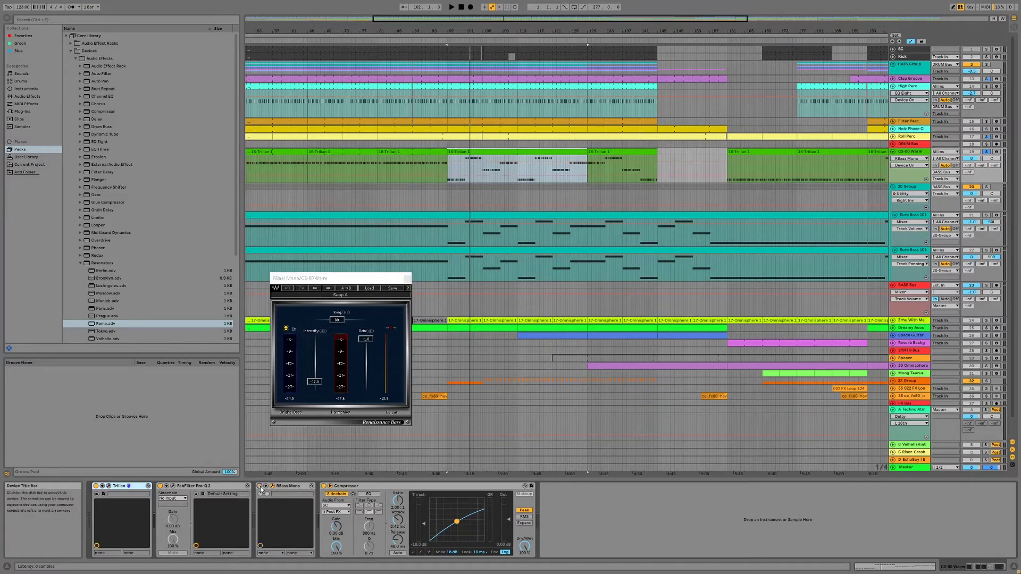
key(space)
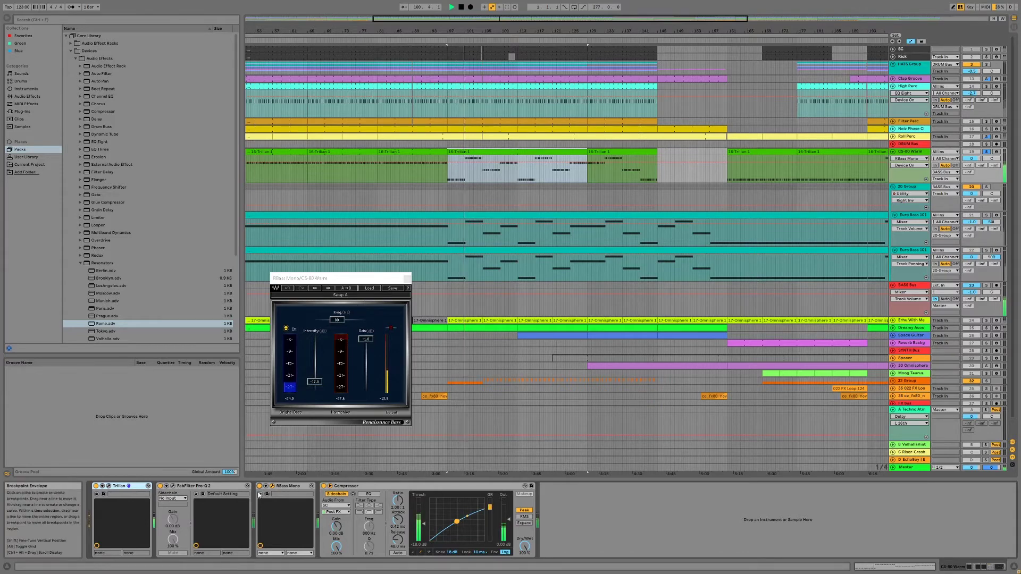
key(space)
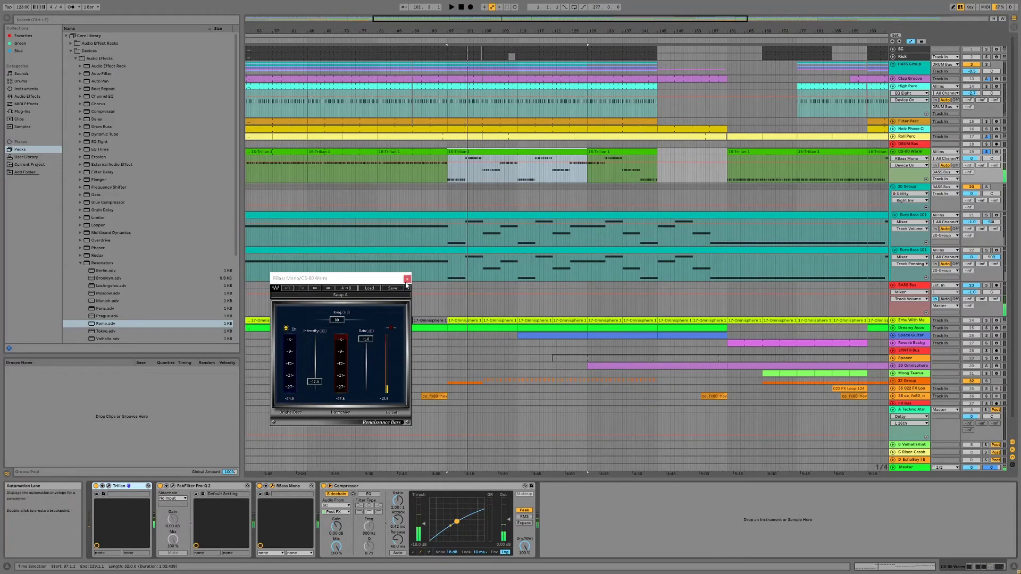
click(406, 278)
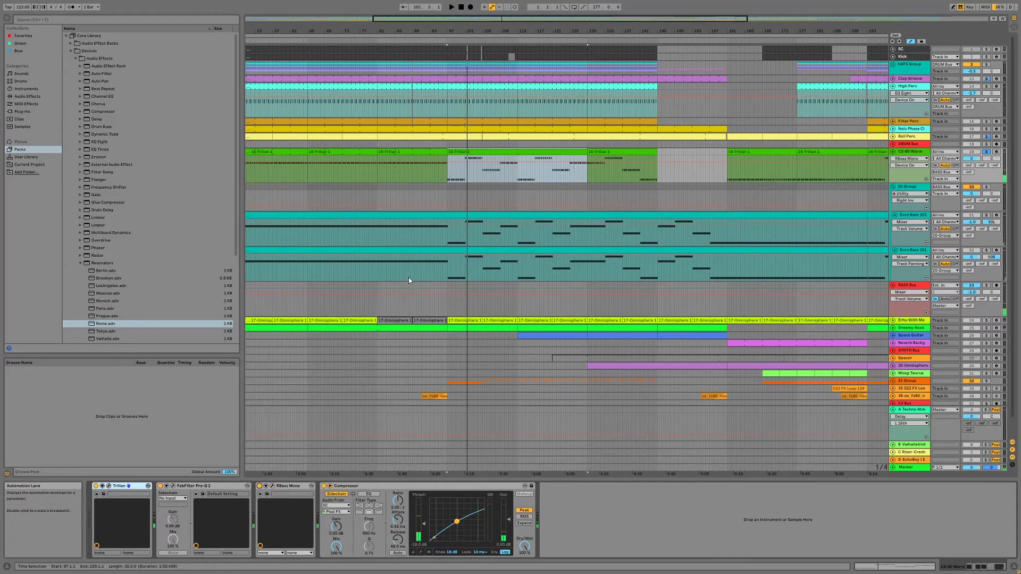
Play the 20 Group soloed and show the device chain of its Euro Bass 101 track.
click(911, 187)
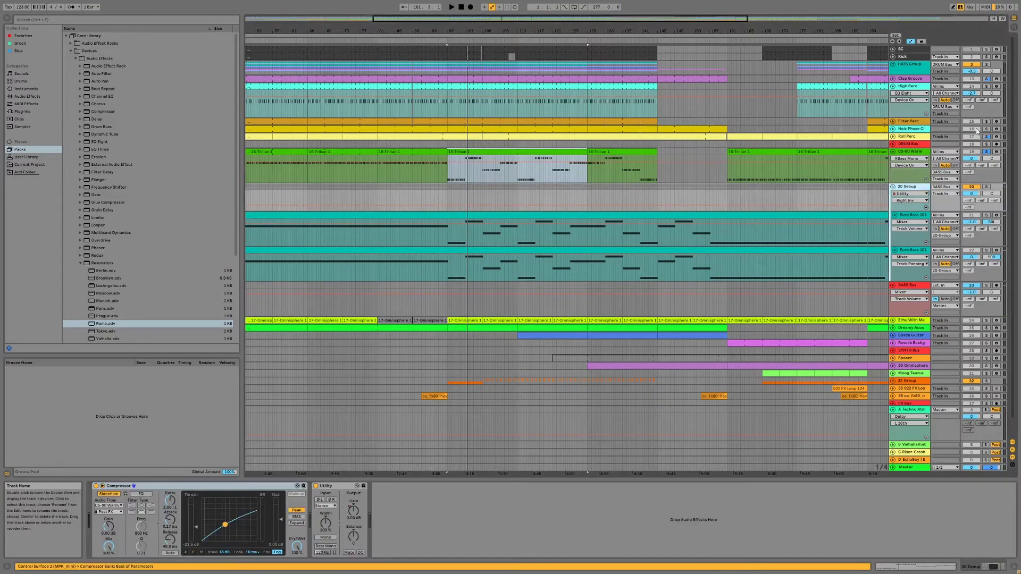
key(space)
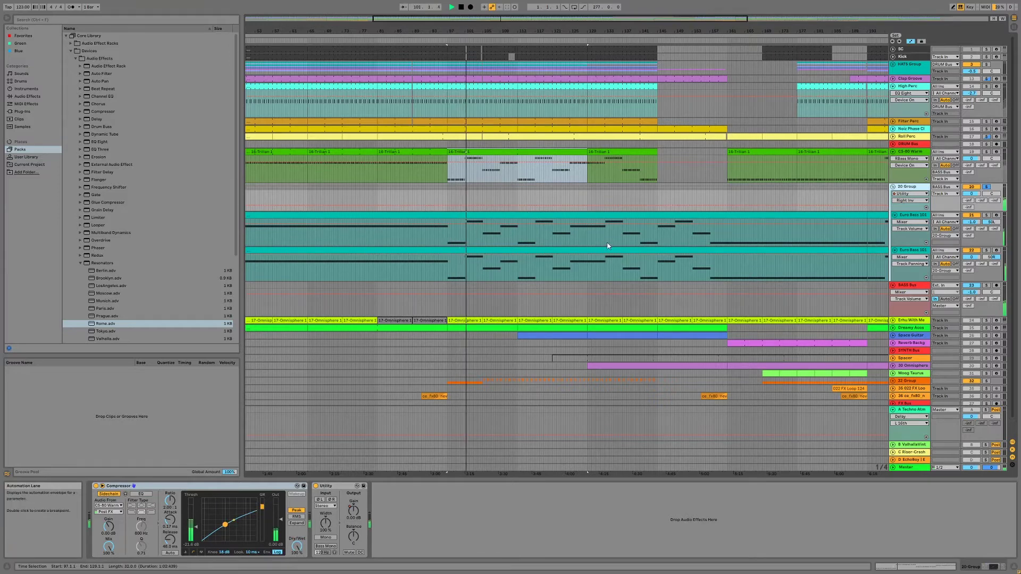
click(907, 251)
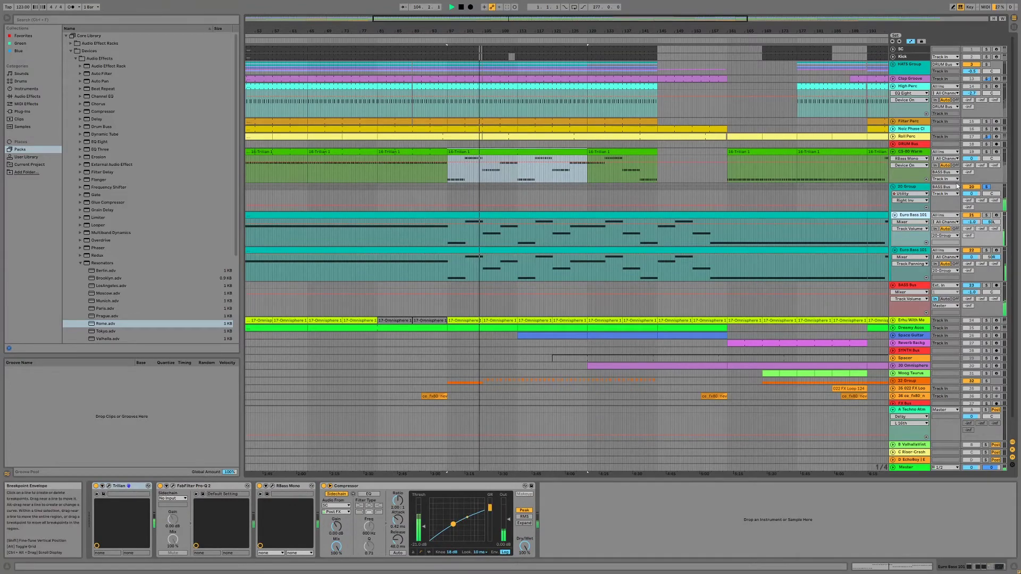
Switch to Session View and inspect the mixer strips of the two Euro Bass 101 tracks.
key(Tab)
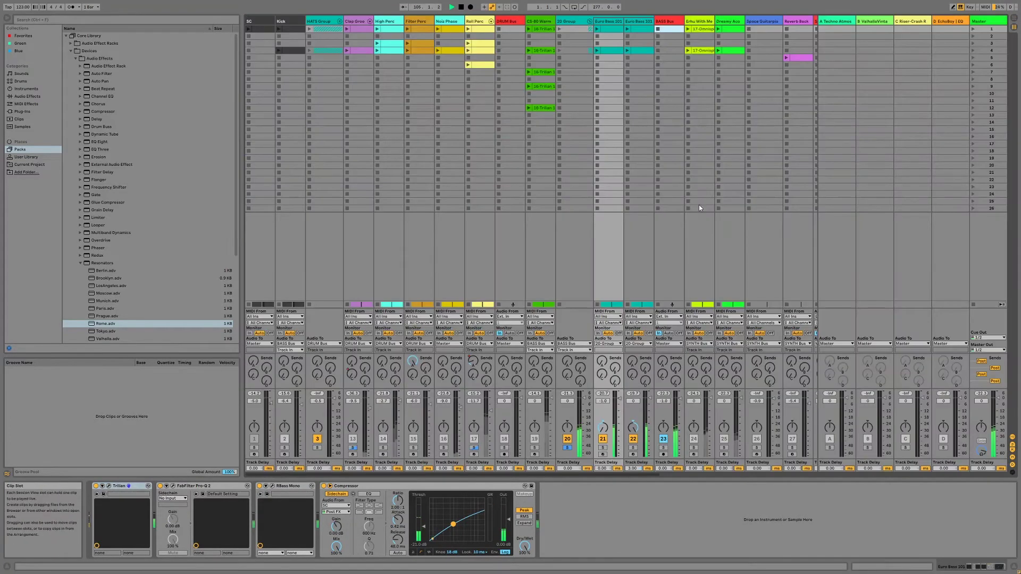
click(633, 468)
click(630, 23)
click(611, 23)
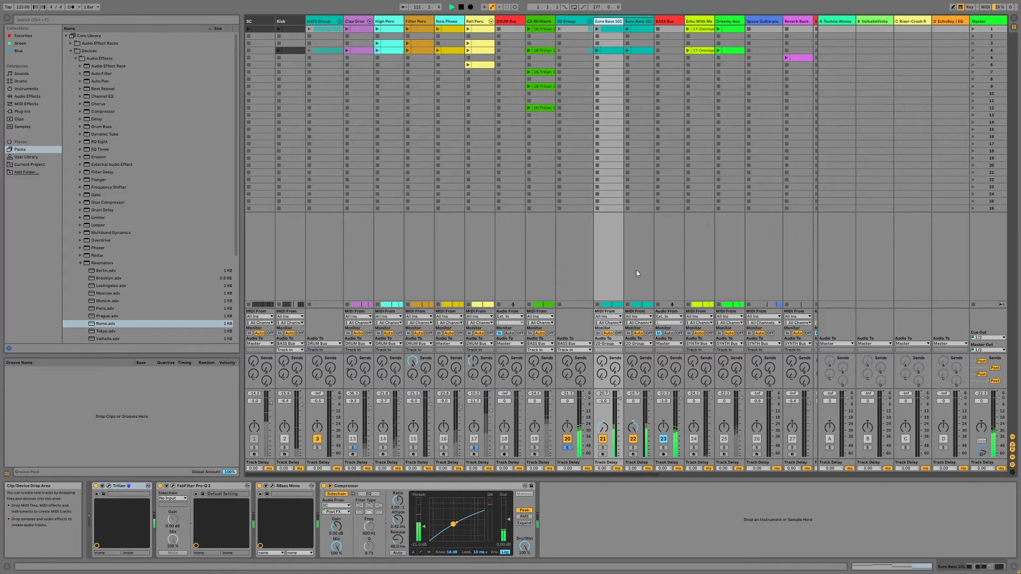
Show the Master track's devices and open the SPAN spectrum analyzer.
click(998, 22)
click(485, 486)
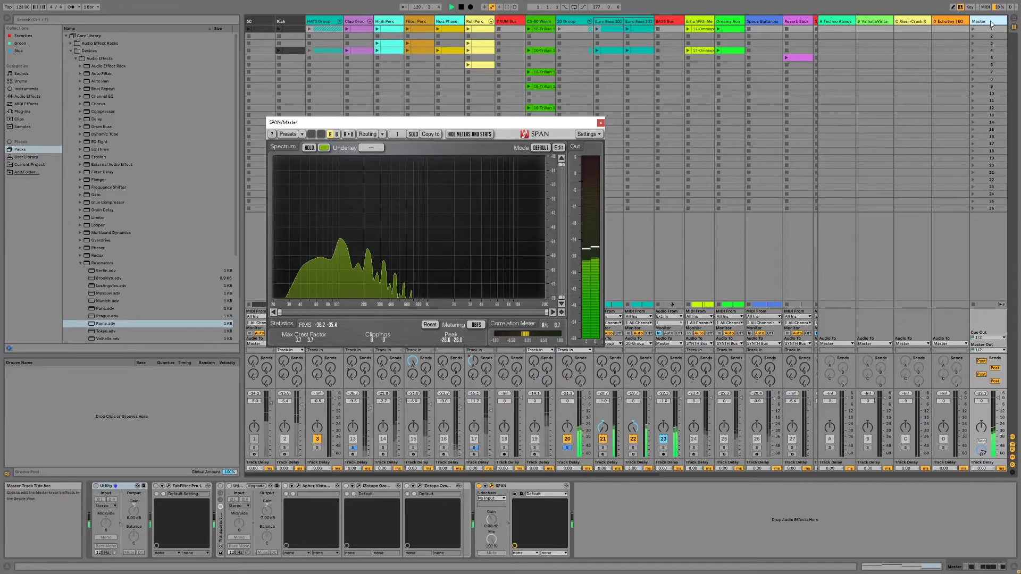
click(942, 46)
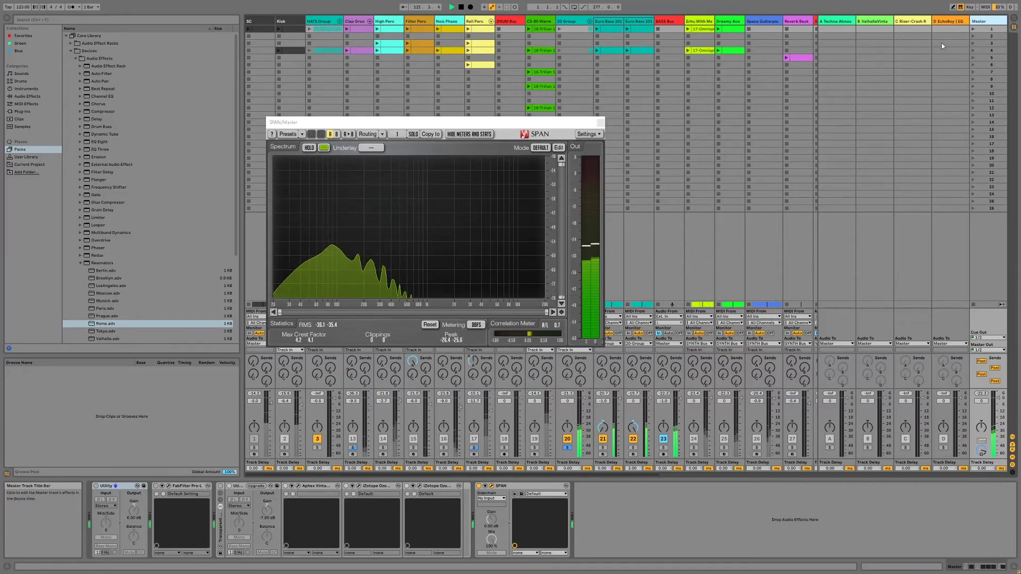
Enable Mono in the Master's first Utility and toggle the device repeatedly to compare the bass group in mono and stereo on SPAN.
click(105, 506)
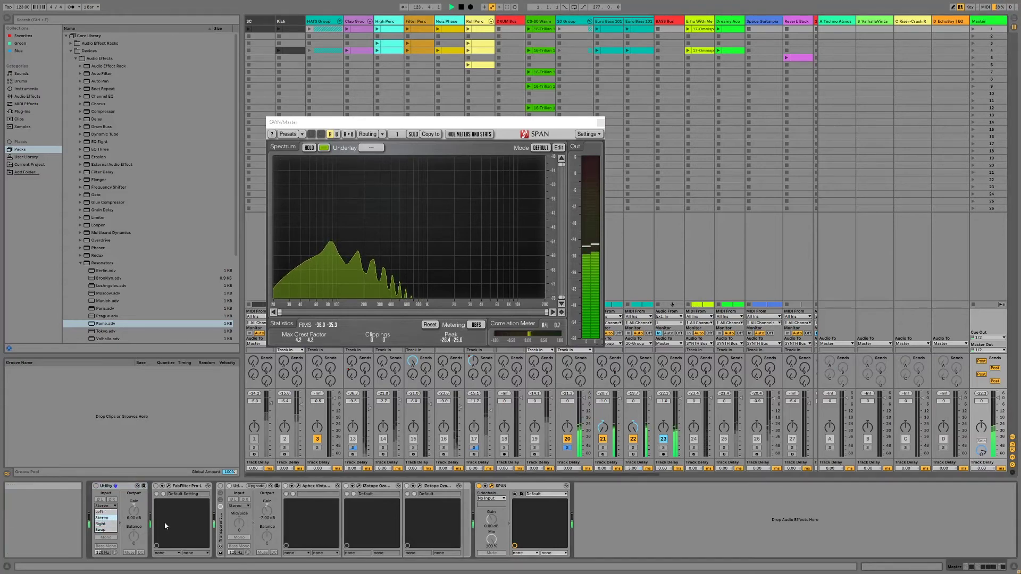
click(113, 521)
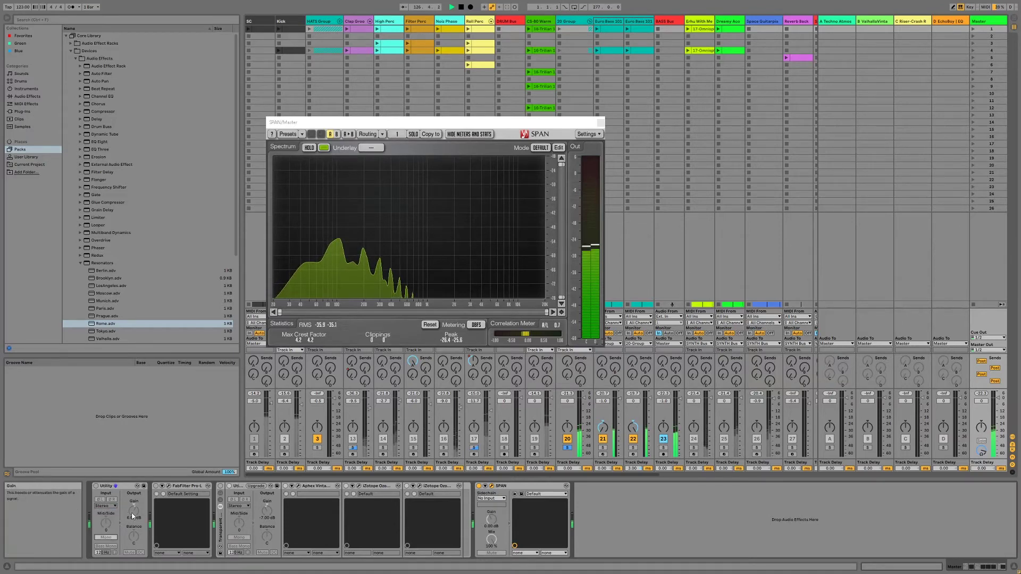
click(96, 486)
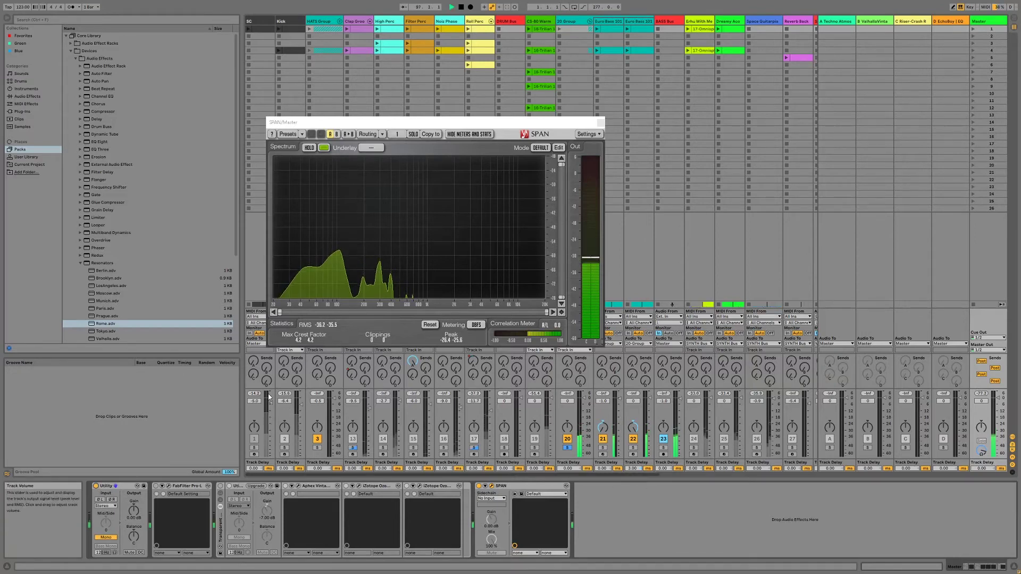
click(96, 486)
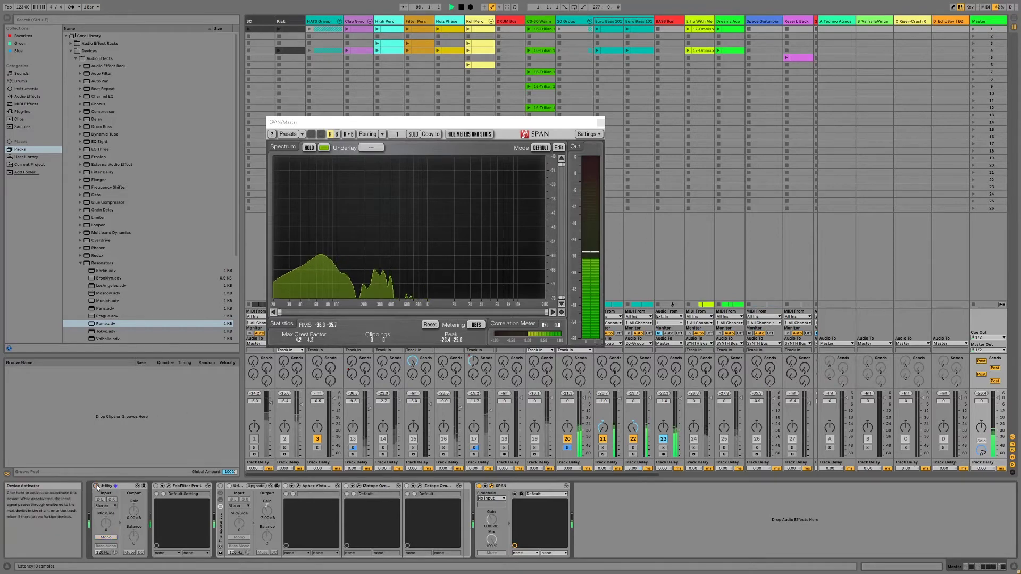
click(96, 486)
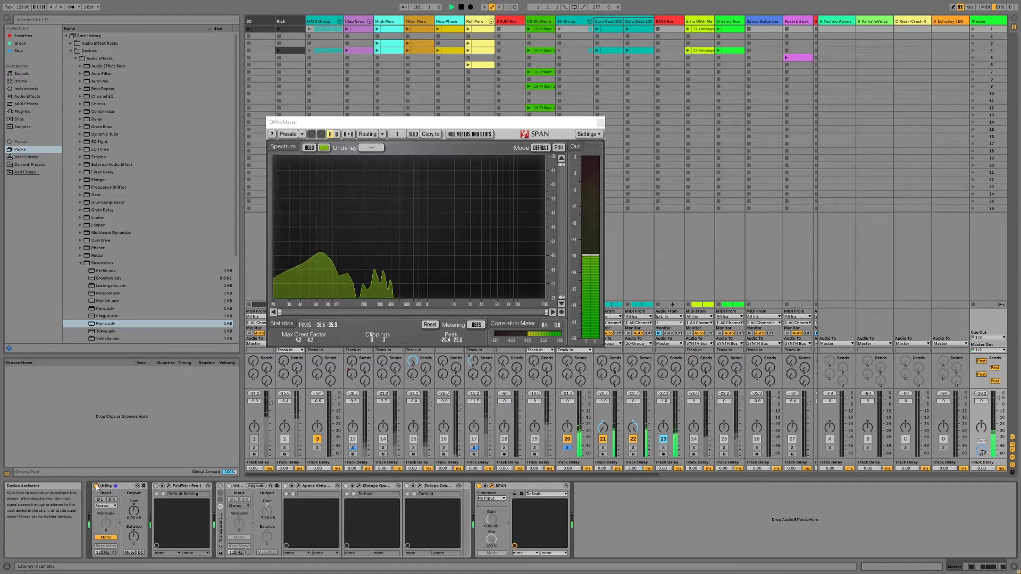
click(96, 486)
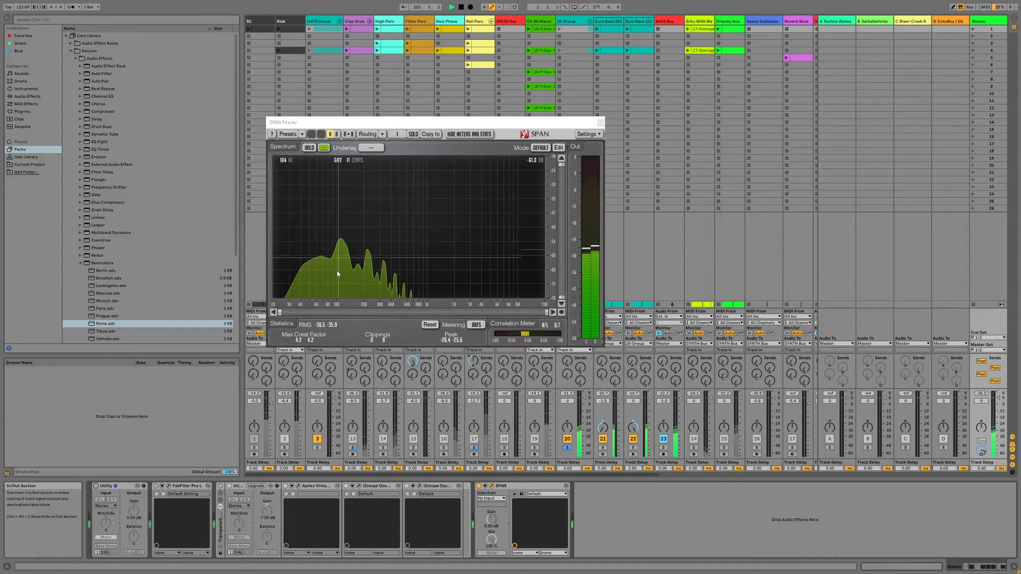
click(96, 486)
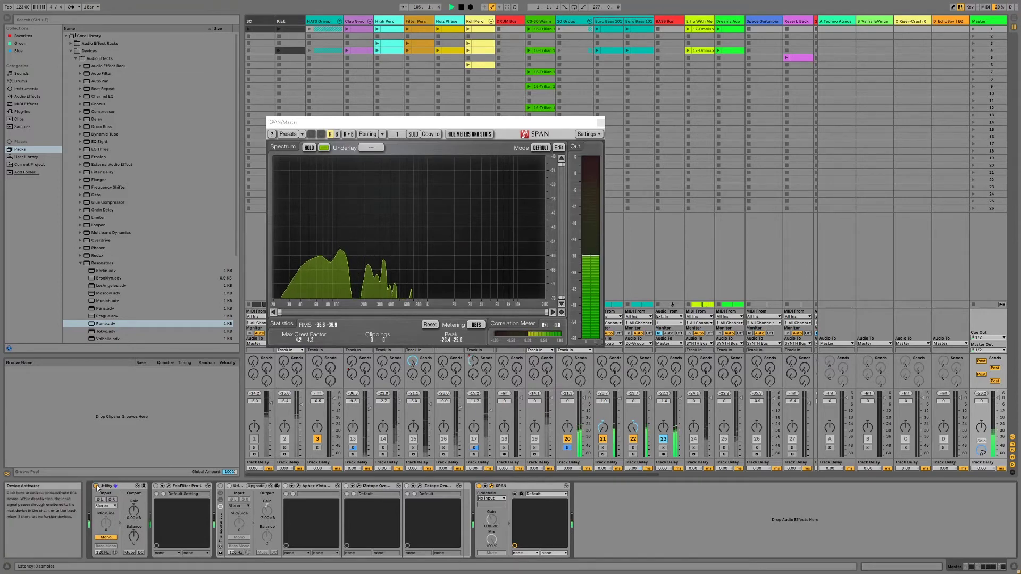
click(96, 486)
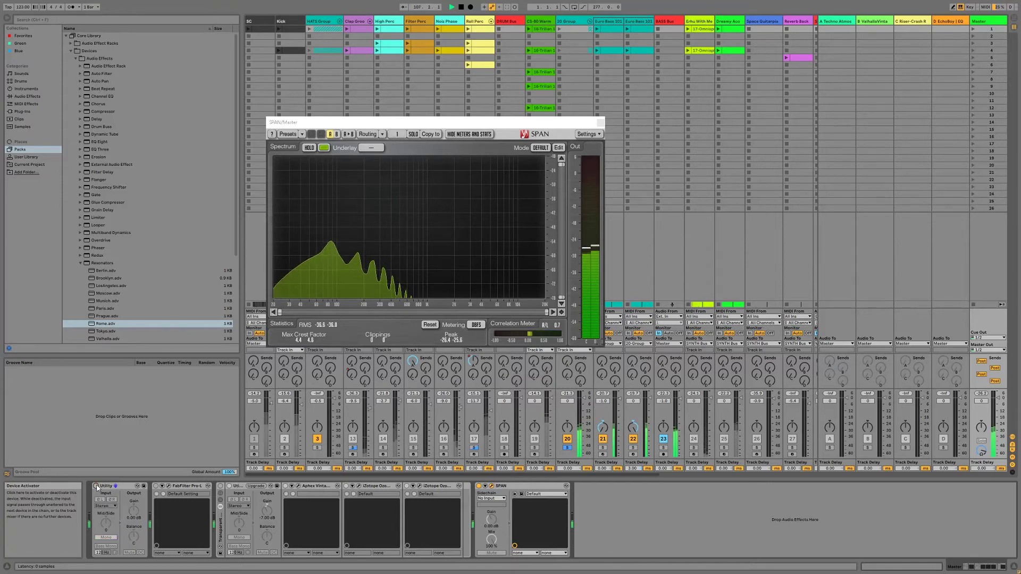
click(96, 486)
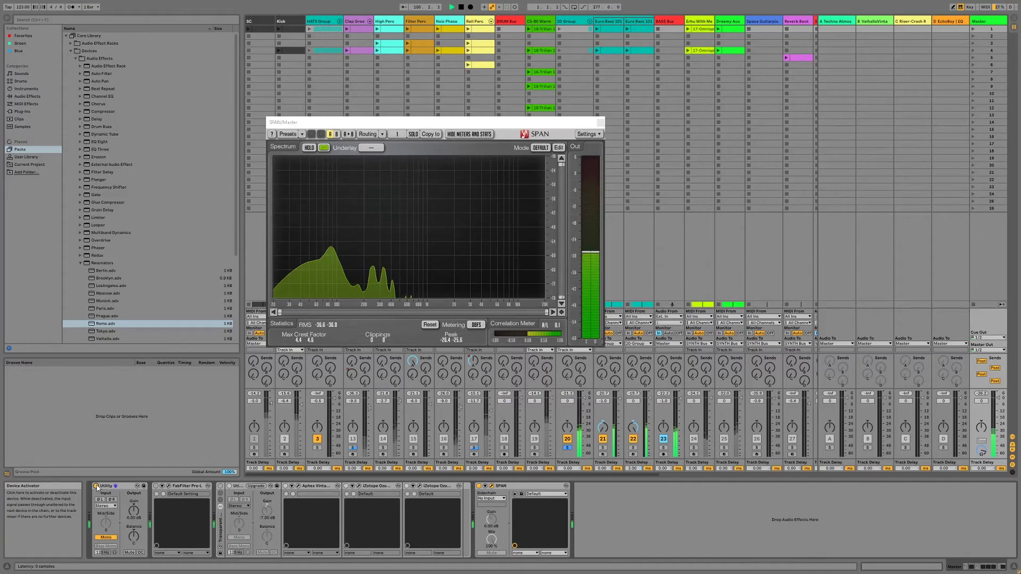
click(96, 486)
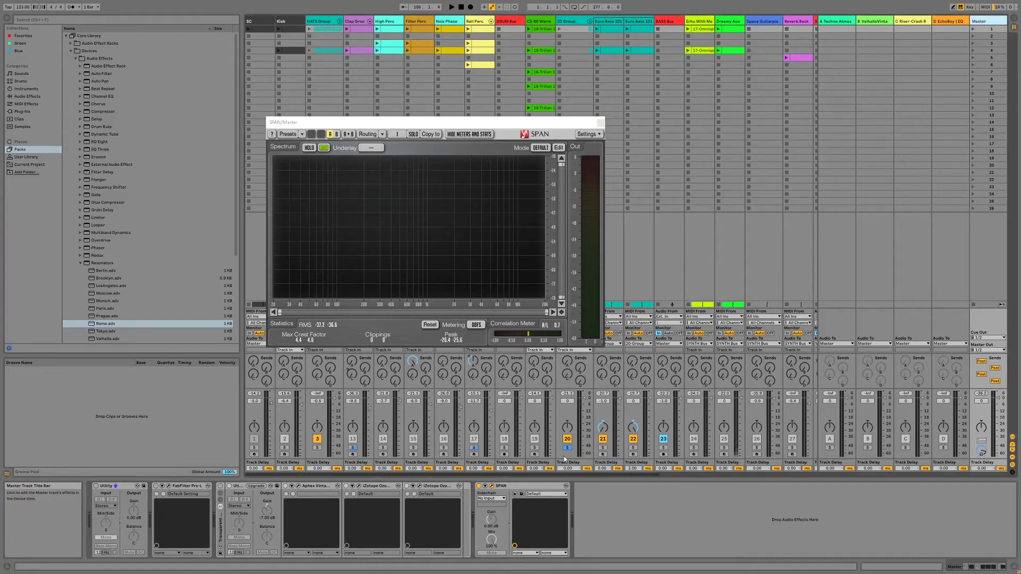
Play the full mix without solo and compare it in mono and stereo using the Master's Utility.
key(space)
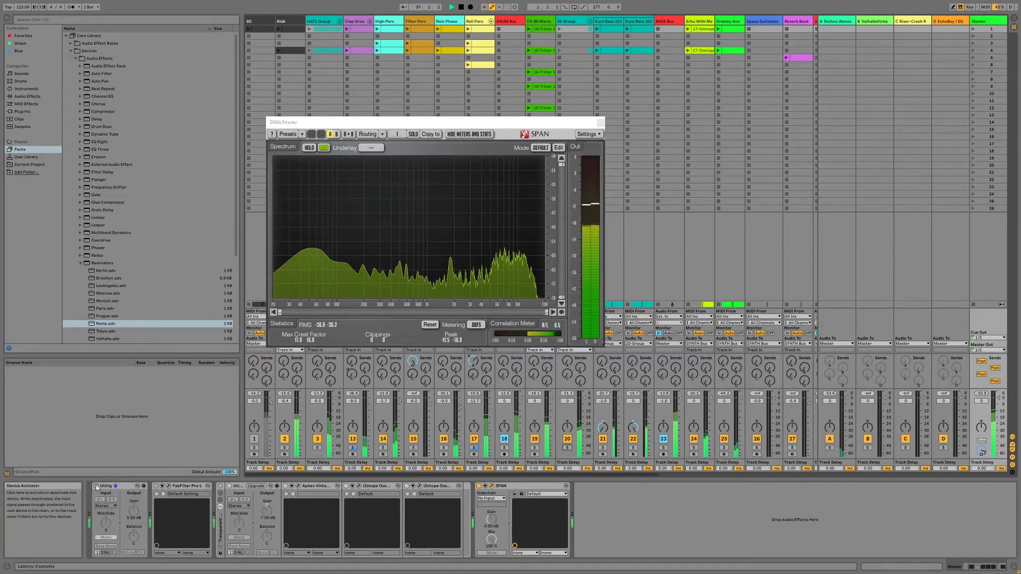
click(96, 487)
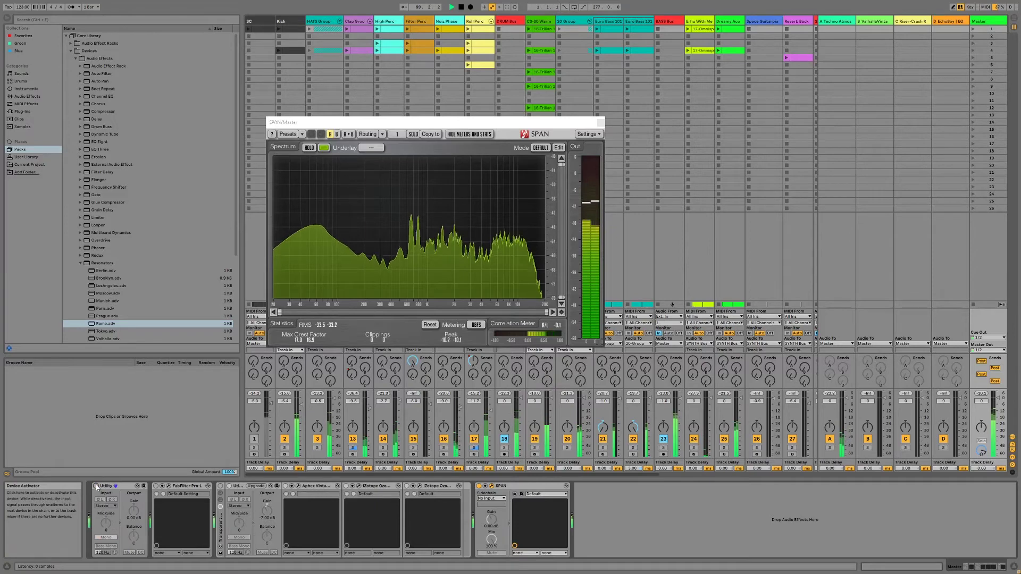
click(97, 487)
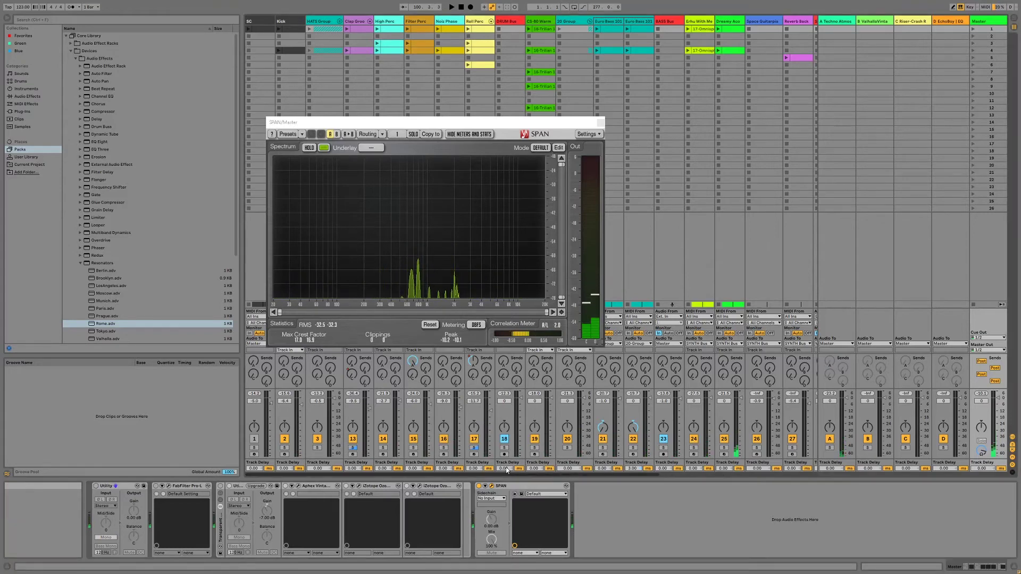
Check the mixer strips of the bass tracks and close the SPAN window.
scroll(507, 469, right, 5)
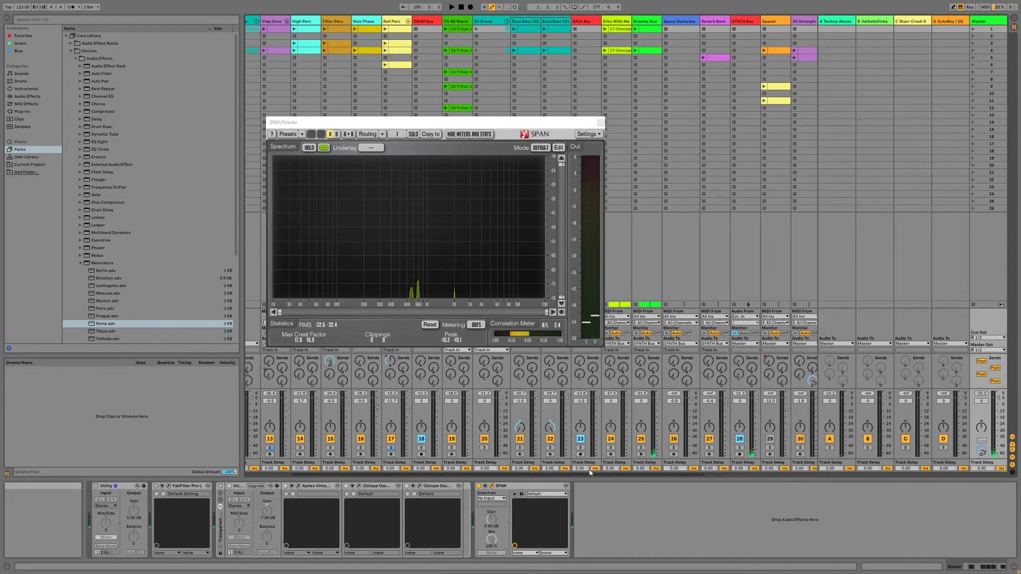
click(550, 468)
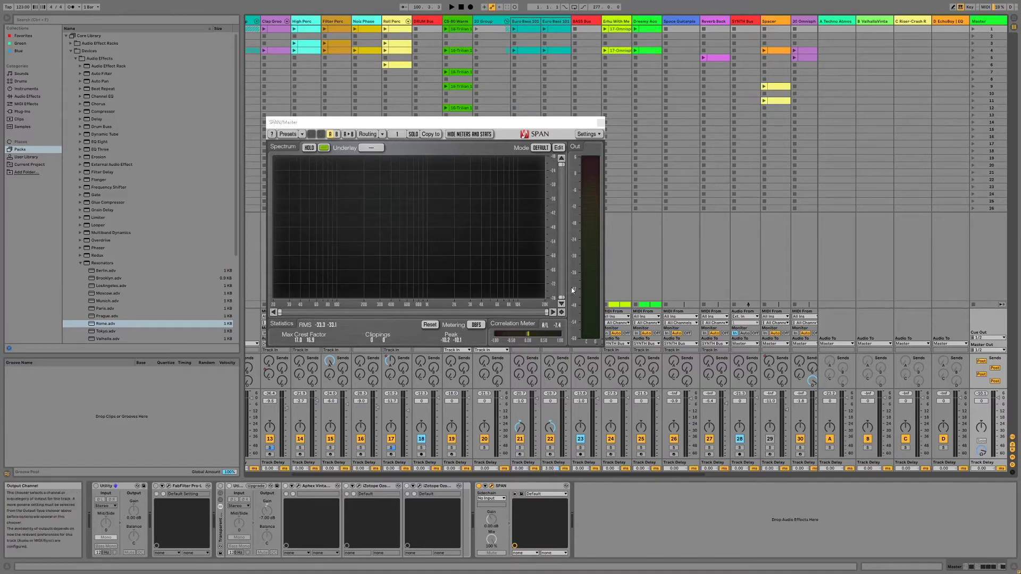
click(601, 123)
Review the device chains of the 20 Group and both Euro Bass 101 tracks, and fold the group.
click(485, 22)
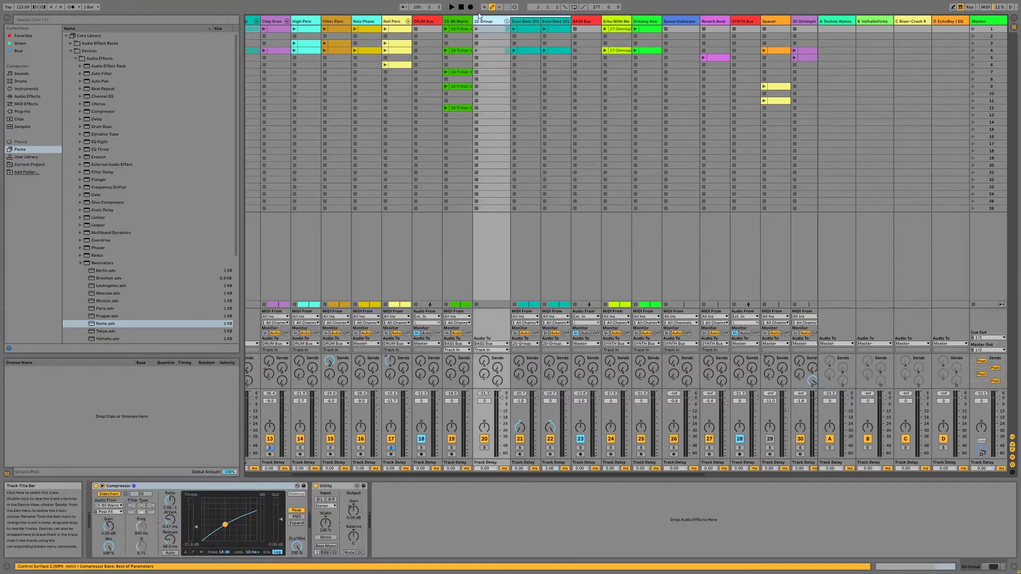
click(558, 22)
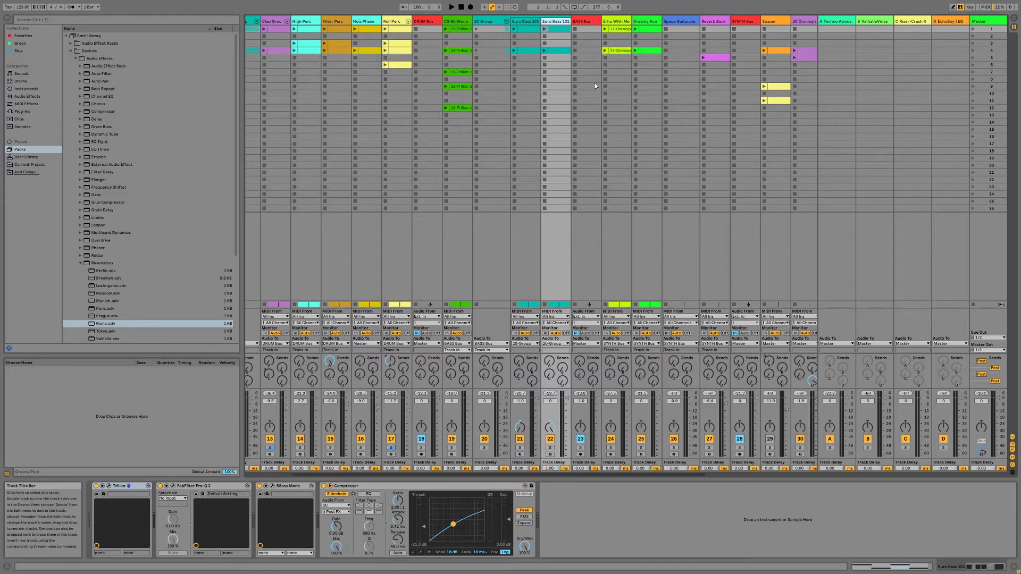
click(531, 23)
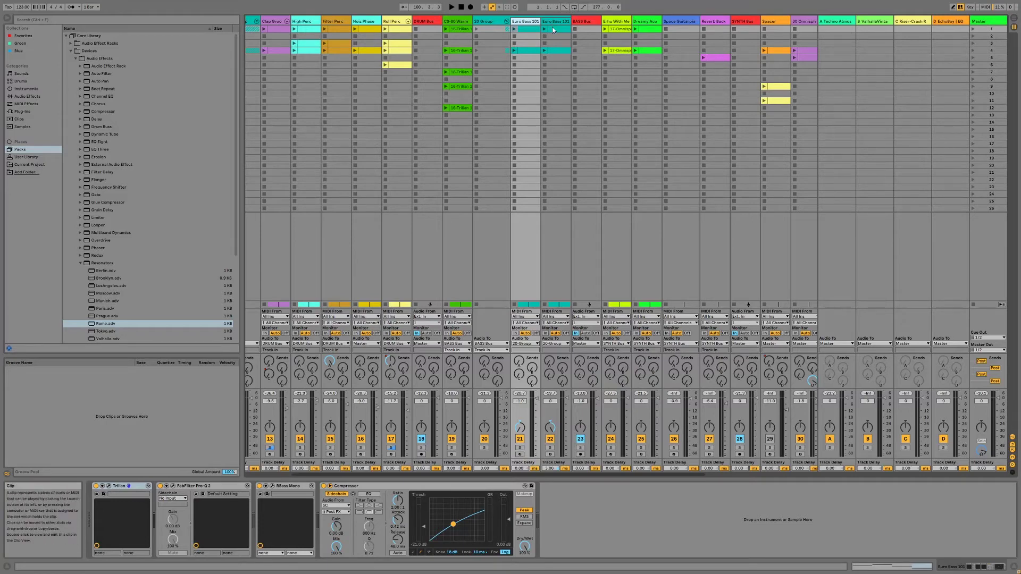
click(505, 22)
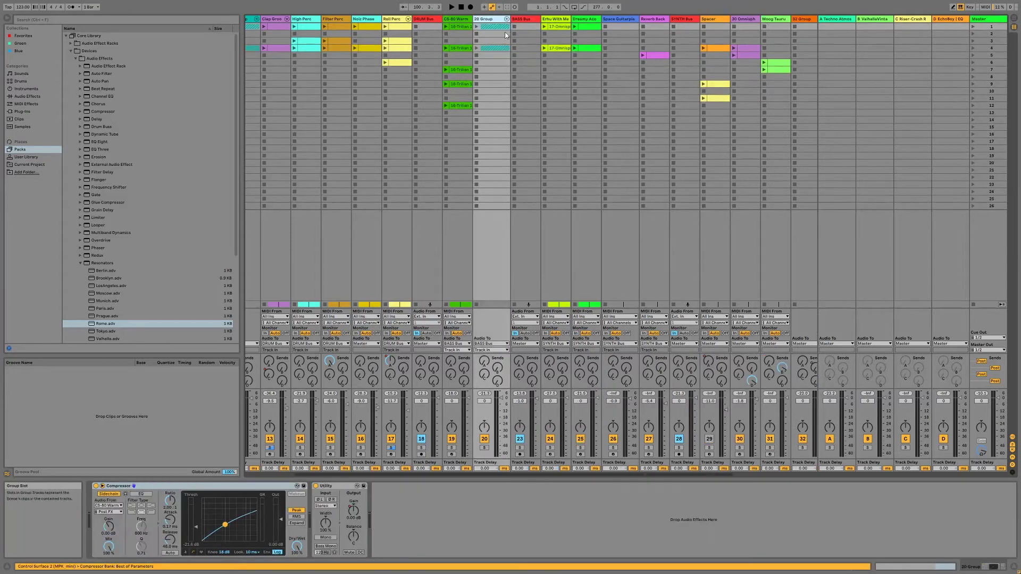
Switch to the Arrangement View and fold the CS-80 Warm and BASS Bus tracks.
key(Tab)
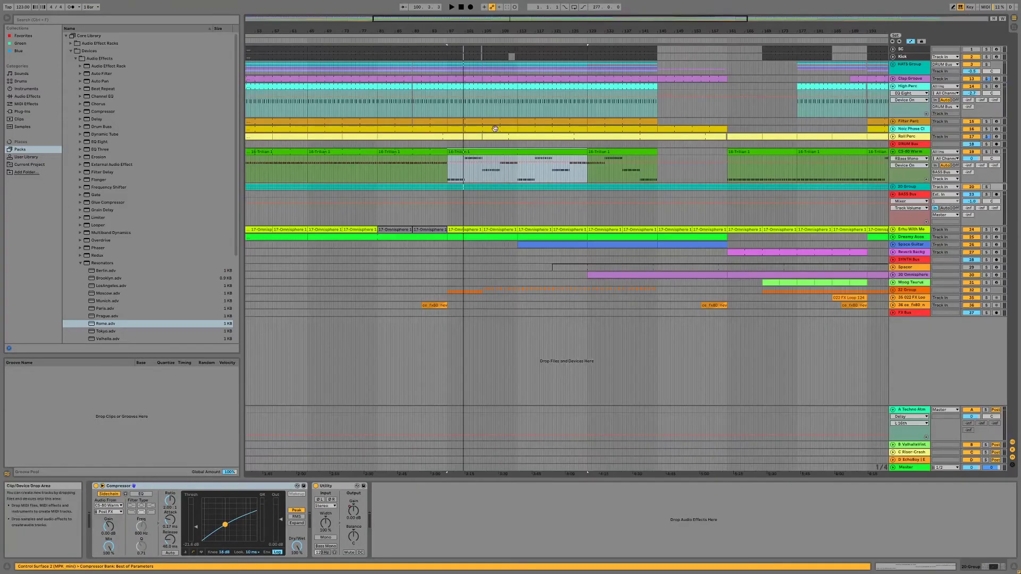
click(893, 152)
click(893, 168)
key(Tab)
key(Tab)
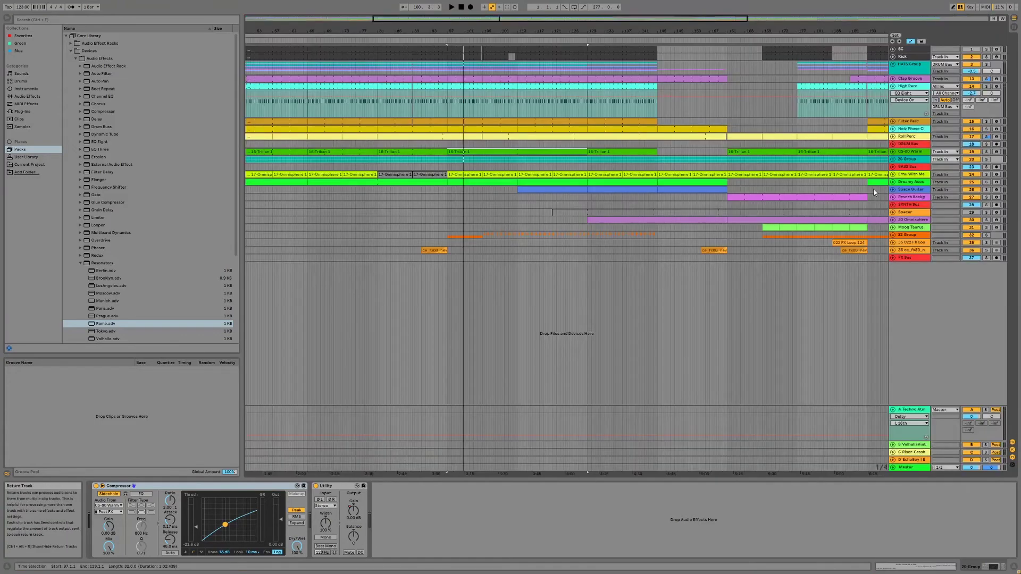
Unfold the Erhu With Me, Dreamy Acoustic and Space Guitar tracks to show their clips.
click(893, 174)
click(892, 209)
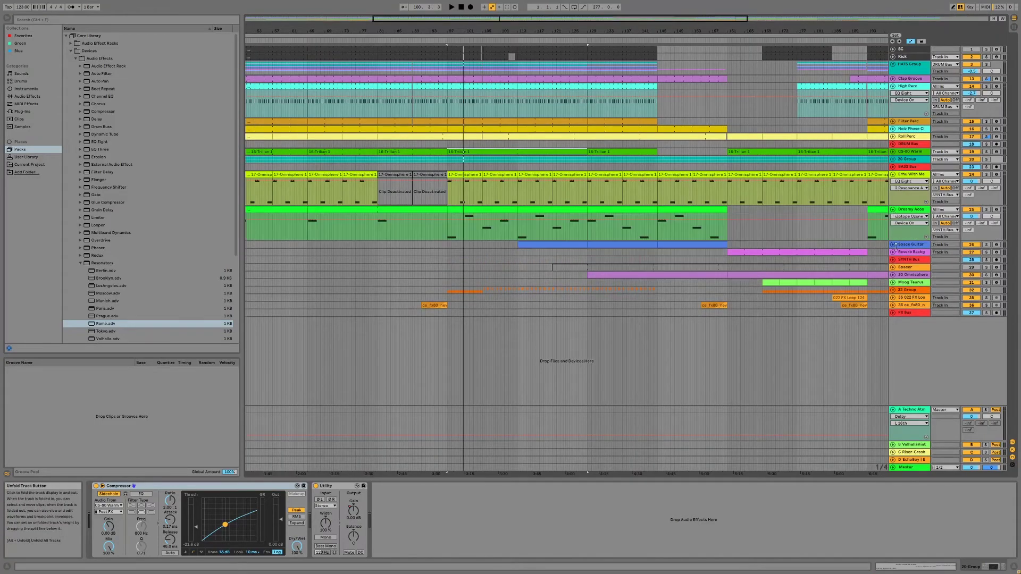
click(892, 244)
drag(583, 39, 472, 38)
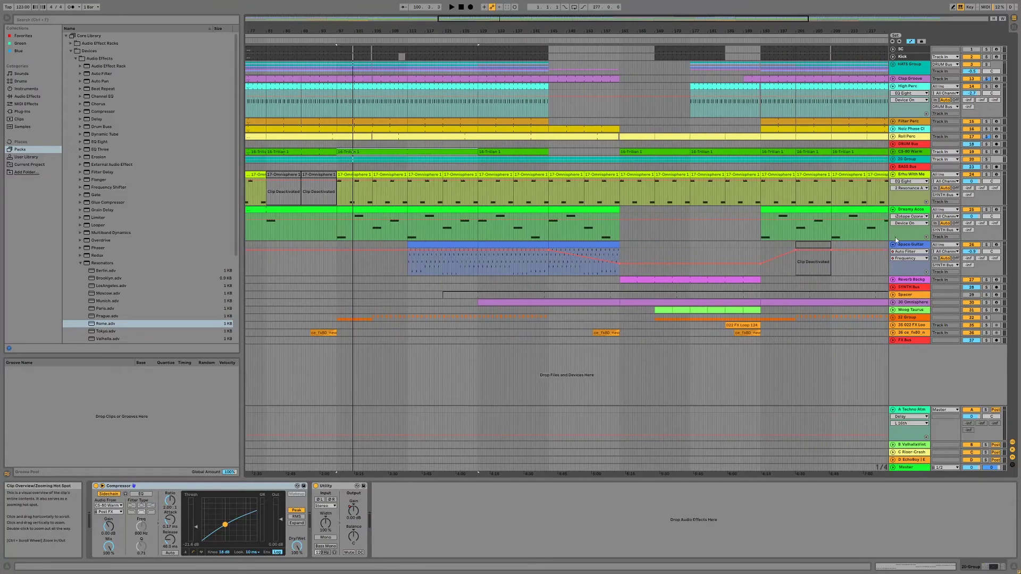
Review the device chains of the Erhu With Me, Dreamy Acoustic, Space Guitar and Reverb Background tracks.
click(426, 176)
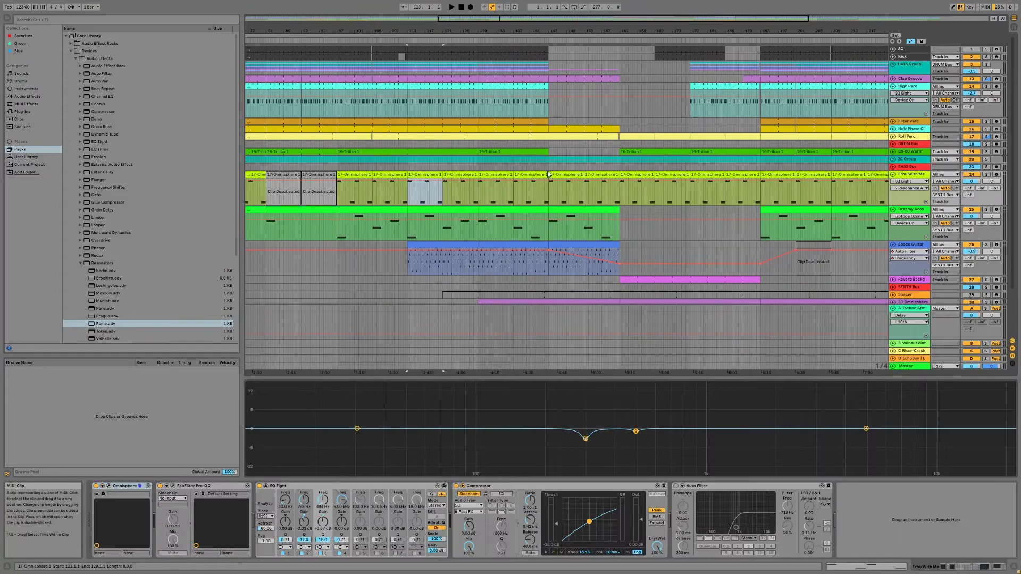
click(911, 213)
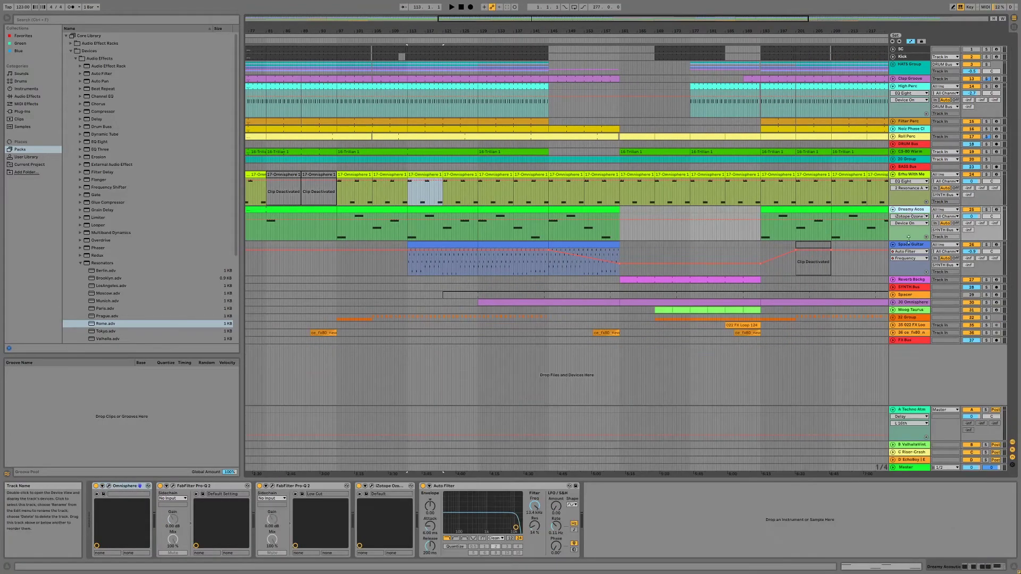
click(910, 248)
click(904, 280)
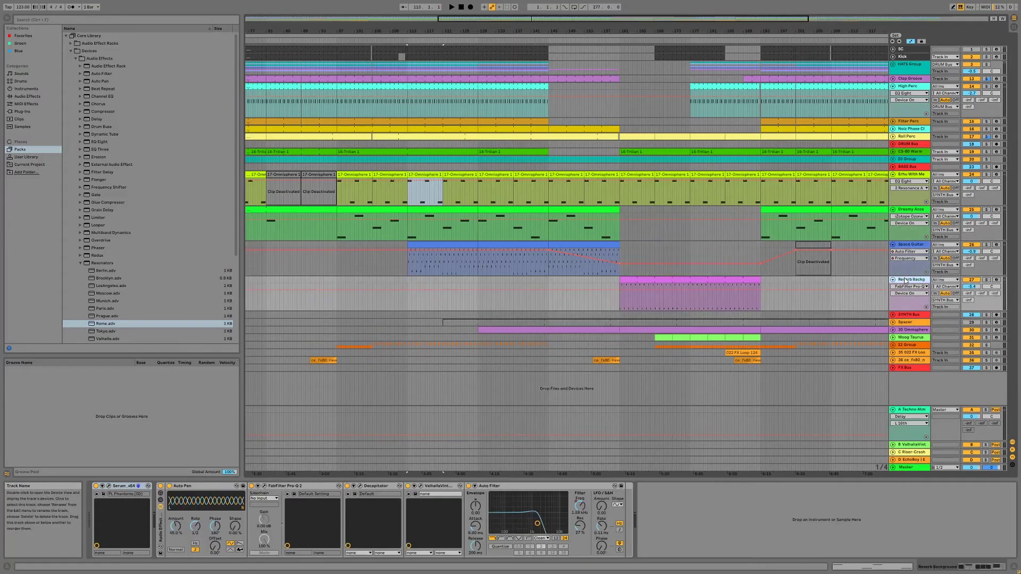
click(909, 247)
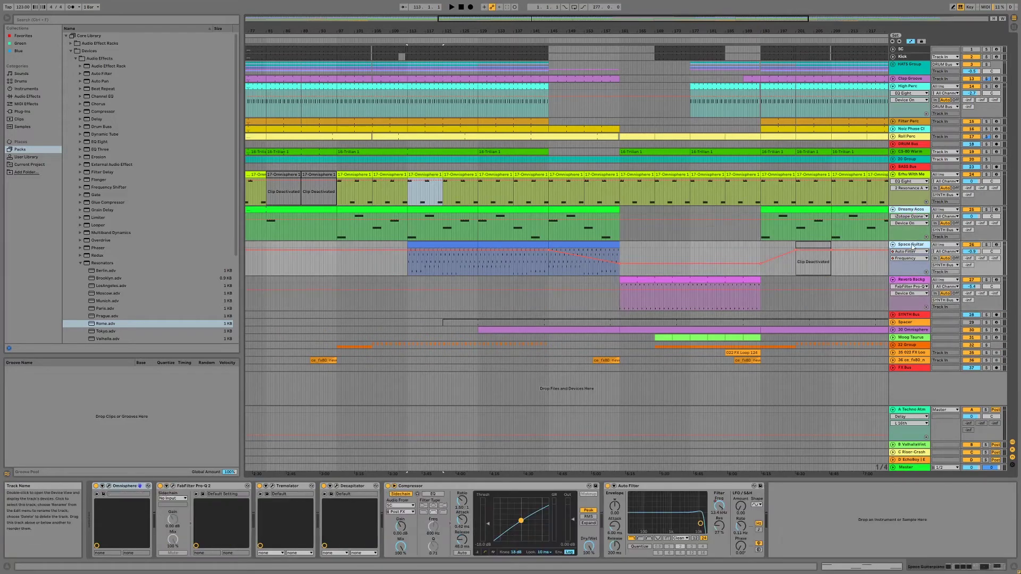
shift+click(911, 212)
click(909, 180)
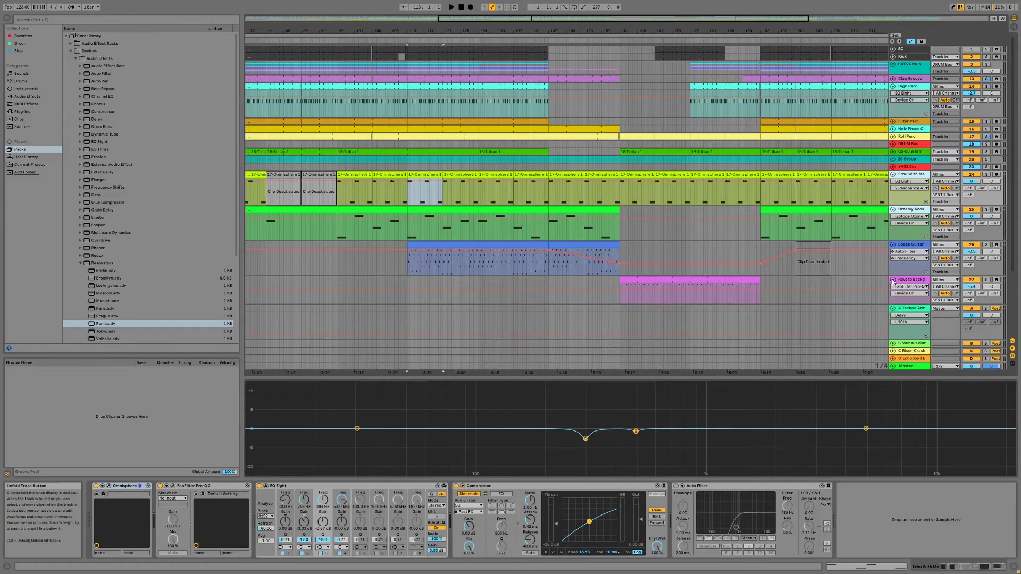
click(911, 248)
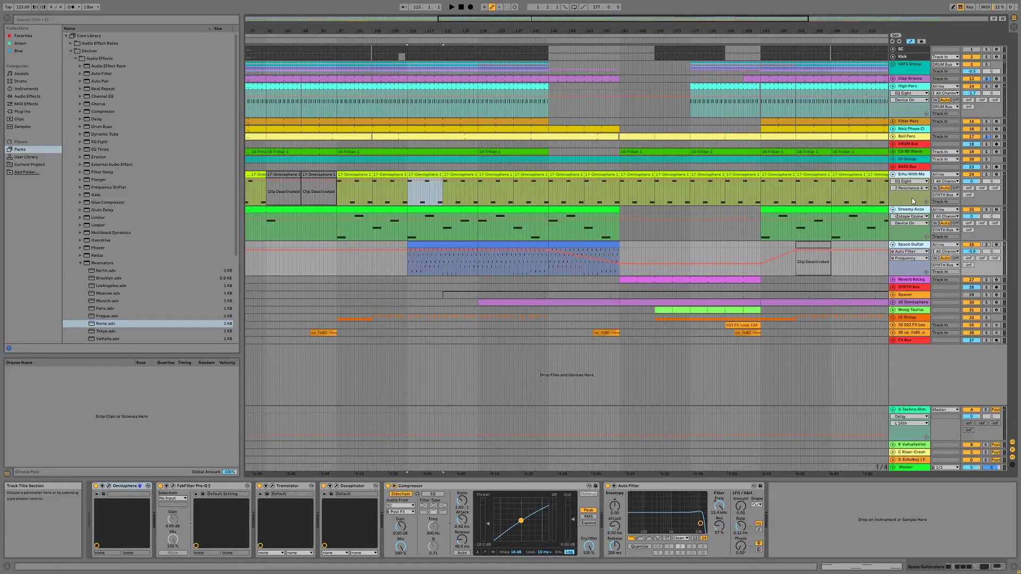
Survey the arrangement of the synth layers and recheck the Erhu With Me and Dreamy Acoustic device chains.
double_click(696, 18)
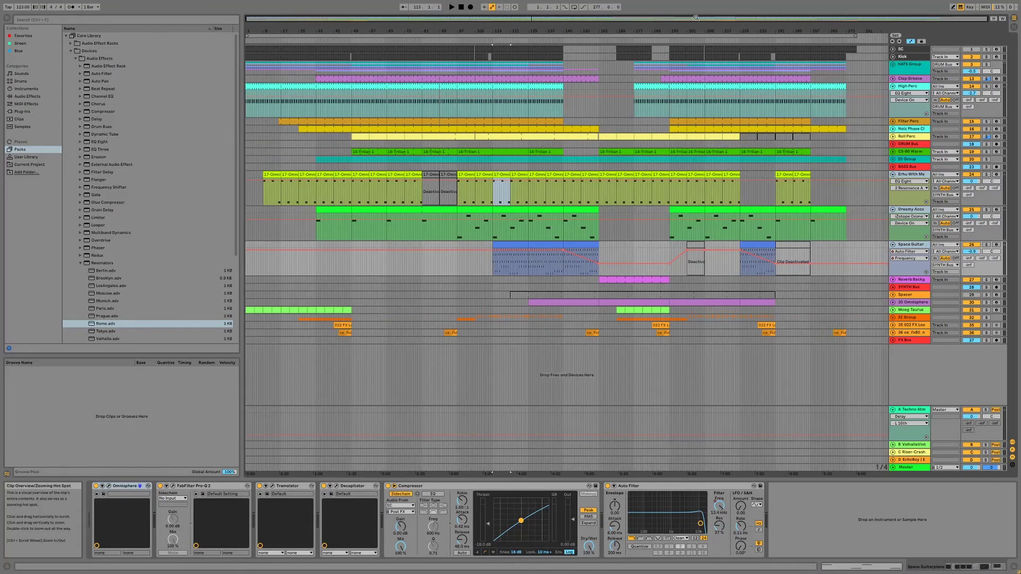
scroll(668, 16, up, 2)
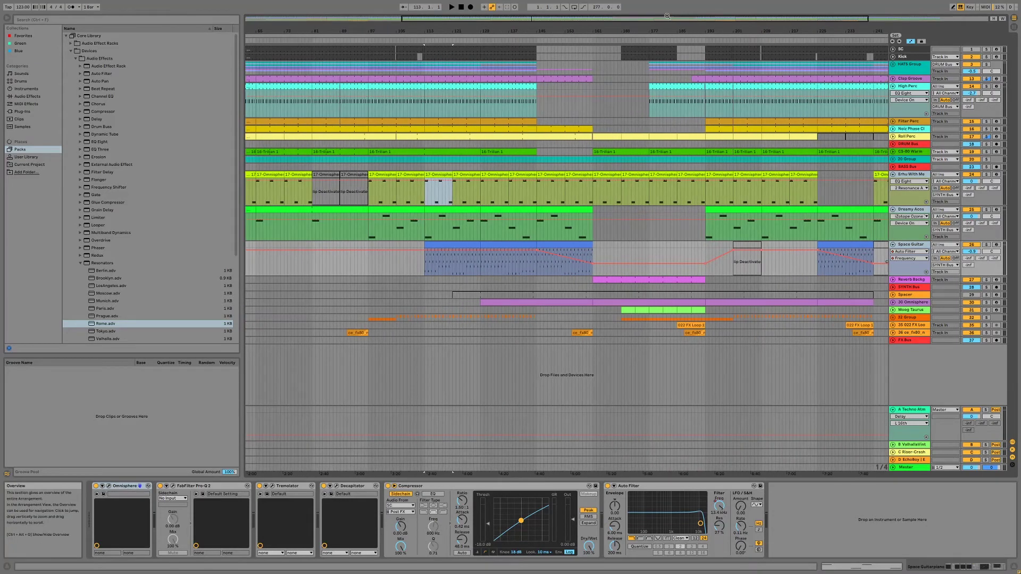
click(911, 176)
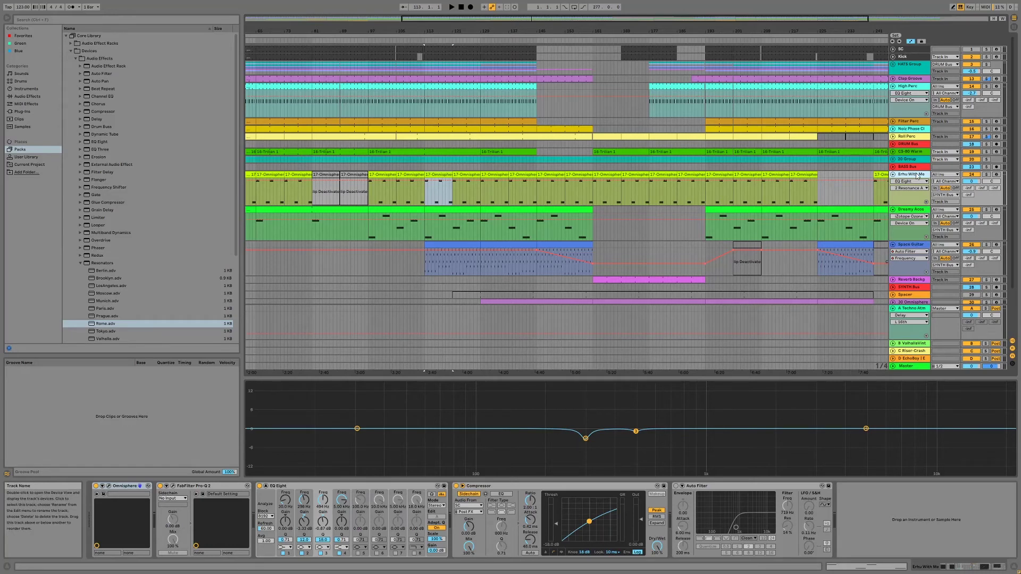
click(902, 212)
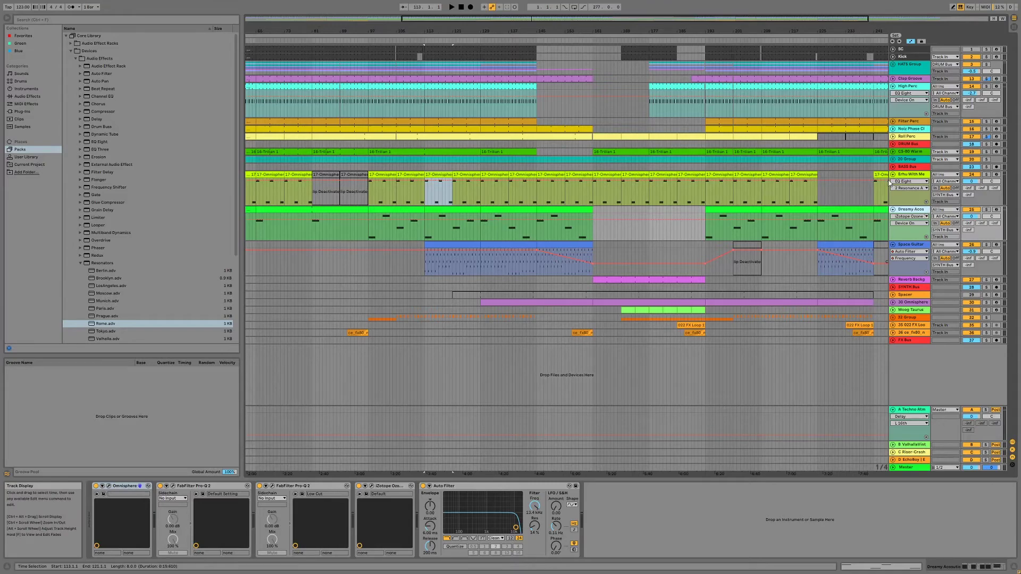
double_click(436, 19)
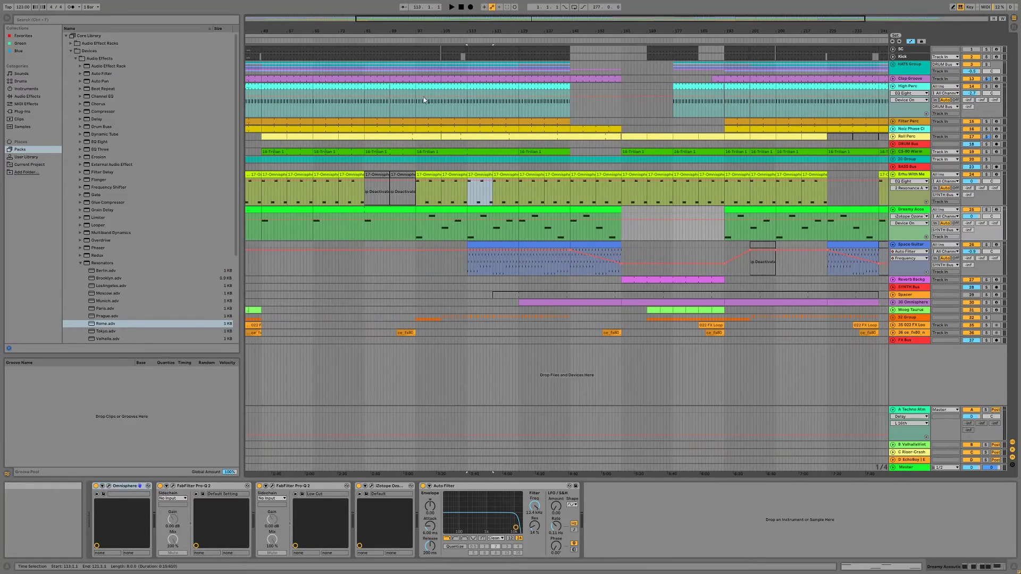
Solo the Erhu With Me track and audition its clip from bar 113.
click(904, 196)
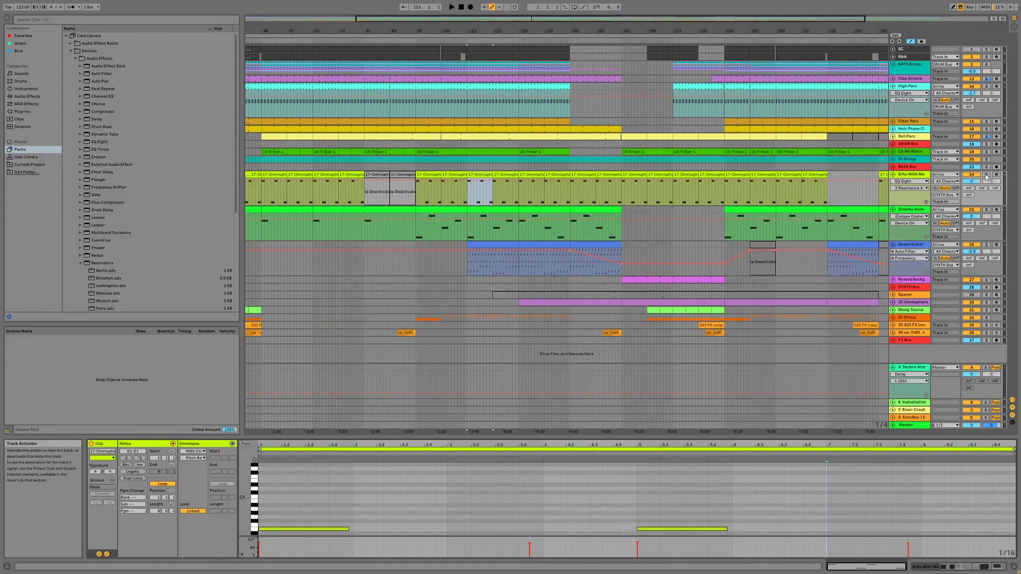
click(489, 174)
key(space)
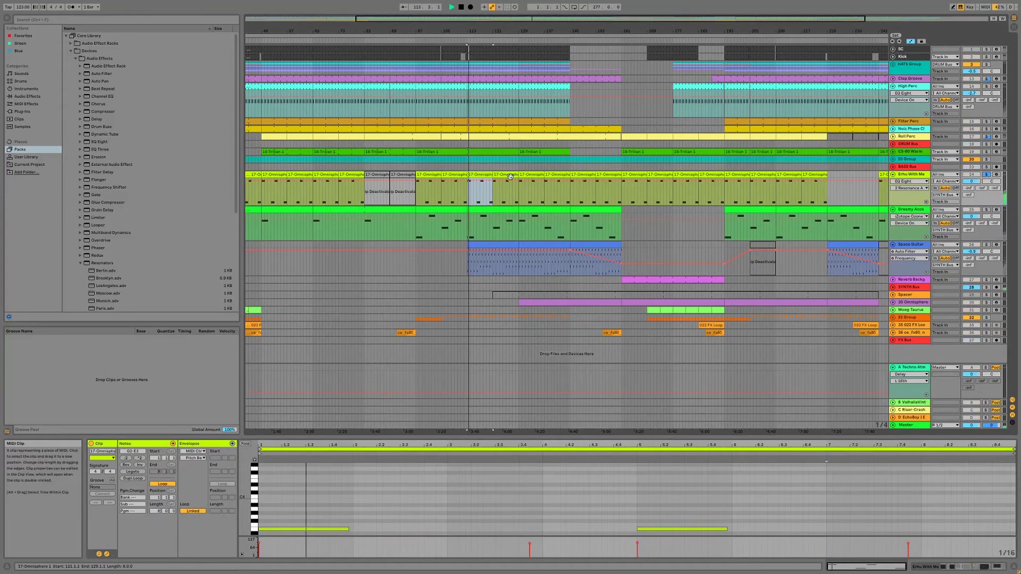
drag(475, 24, 474, 10)
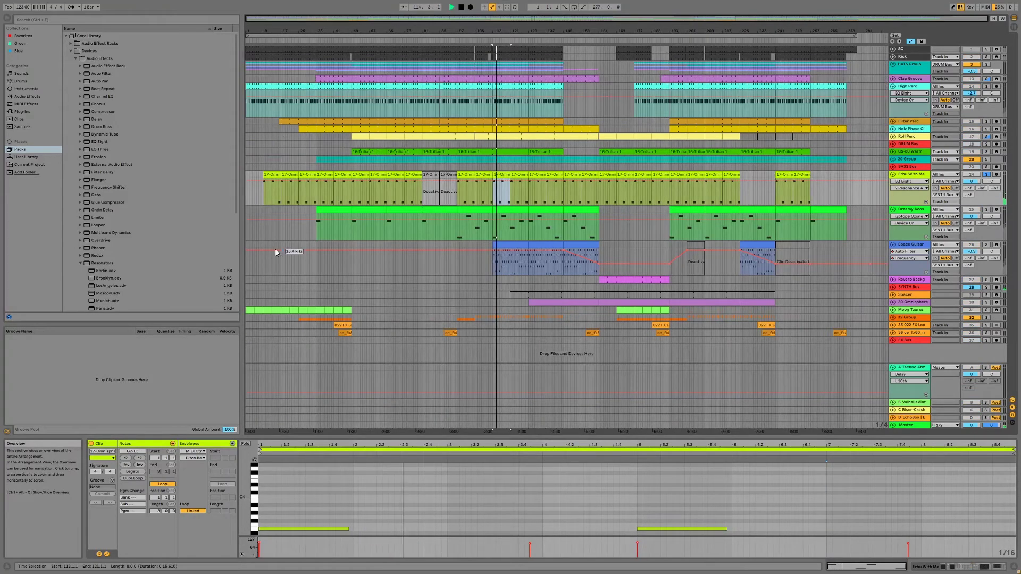
key(space)
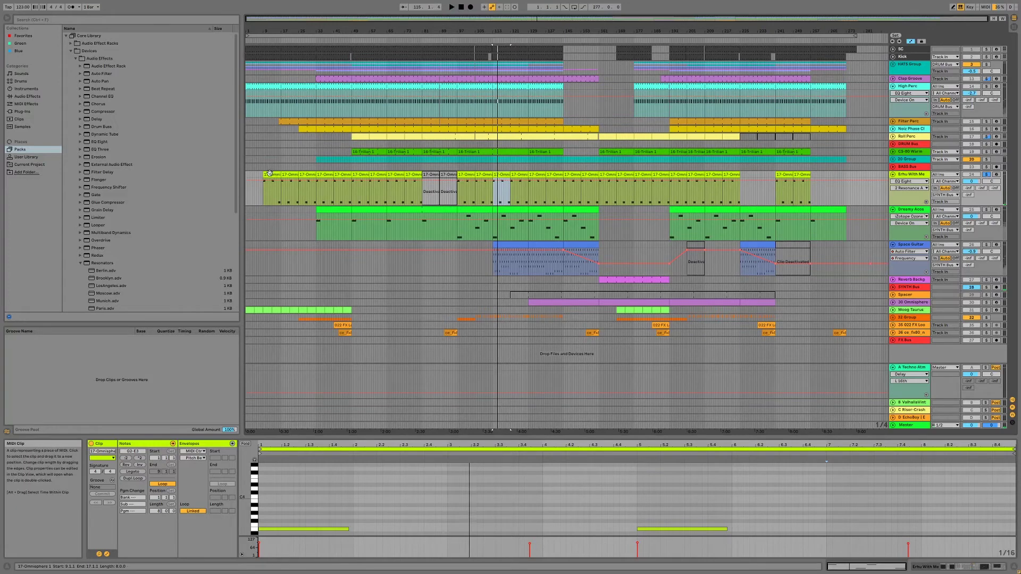
Unsolo Erhu With Me and play the full mix from its first clip at bar 9.
click(275, 173)
click(987, 174)
key(space)
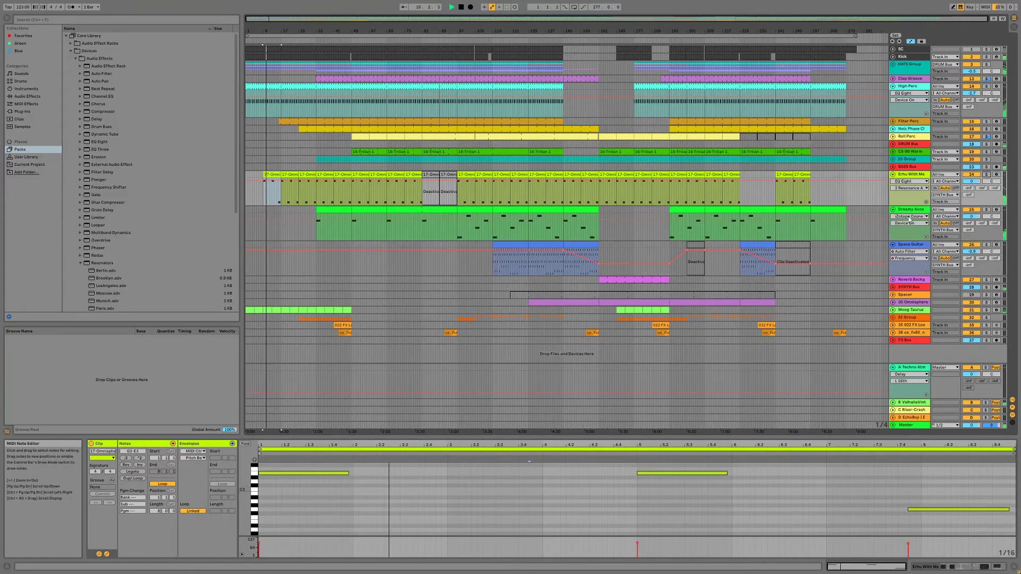
Open FabFilter Pro-Q 2 on the Erhu With Me track to examine its EQ curve, and stop playback.
key(shift+Tab)
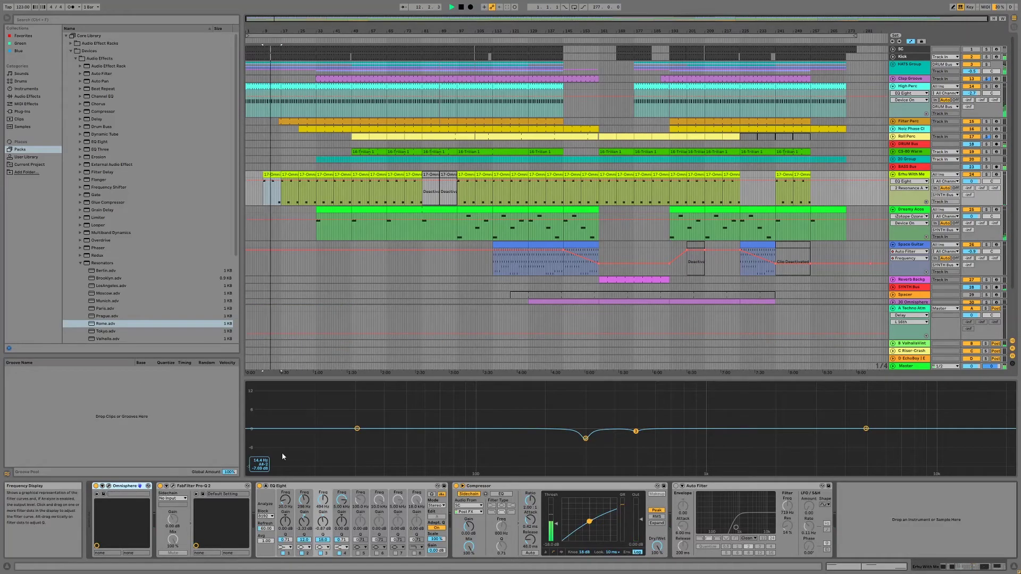
click(173, 486)
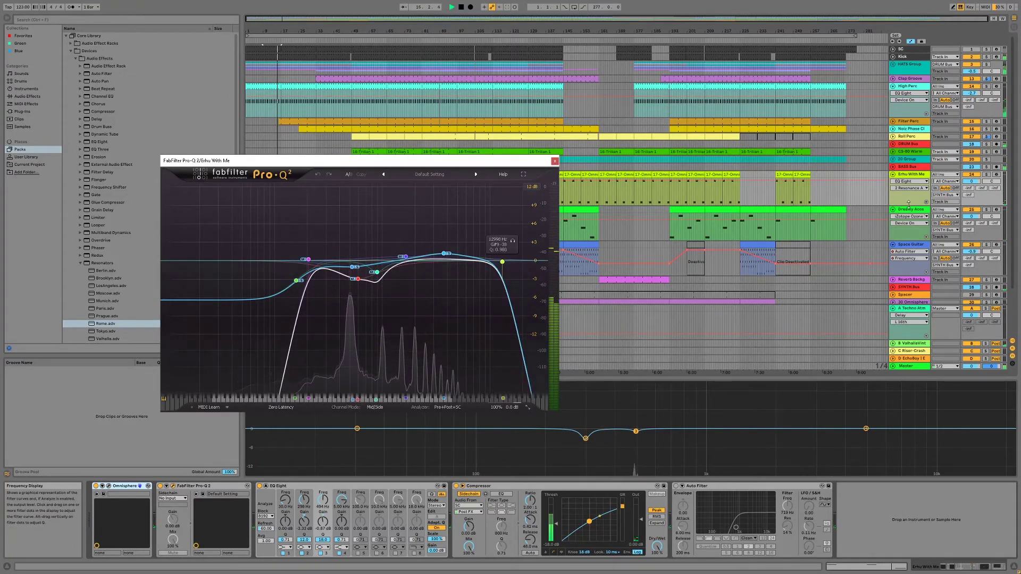
click(908, 207)
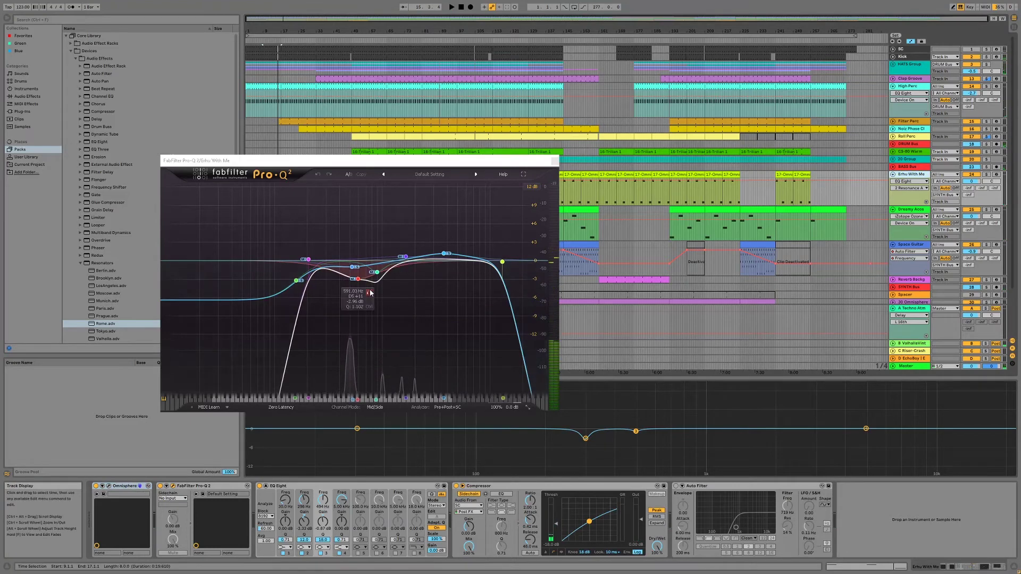
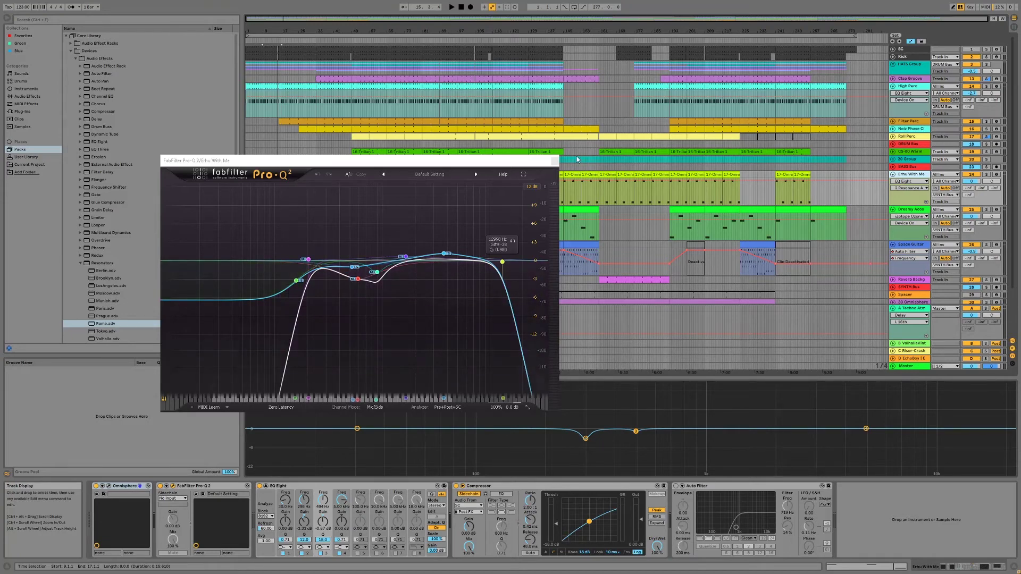
Close the Pro-Q 2 window and play the Dreamy Acoustic track soloed from its clip at bar 97.
click(555, 161)
click(904, 236)
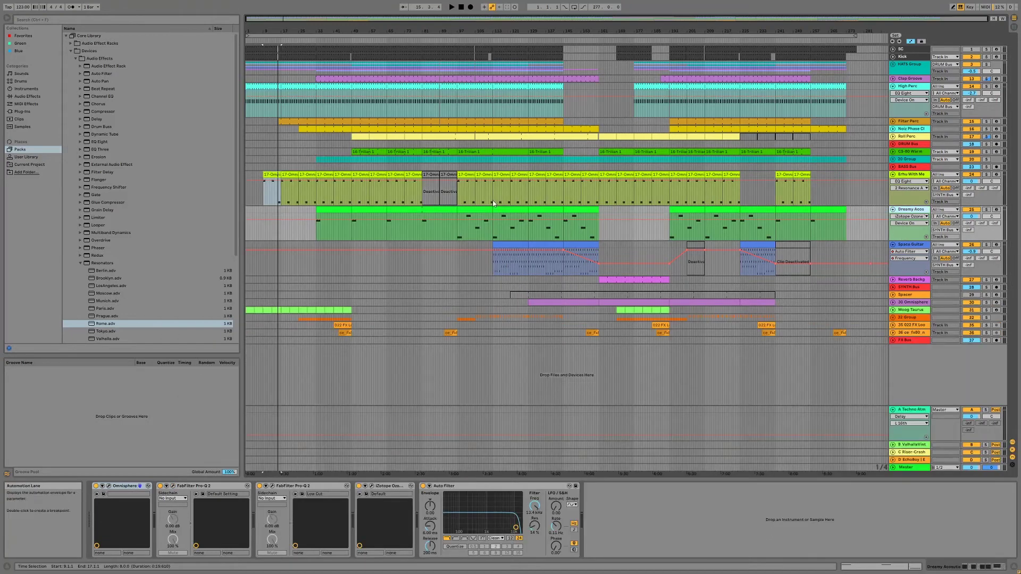
click(485, 221)
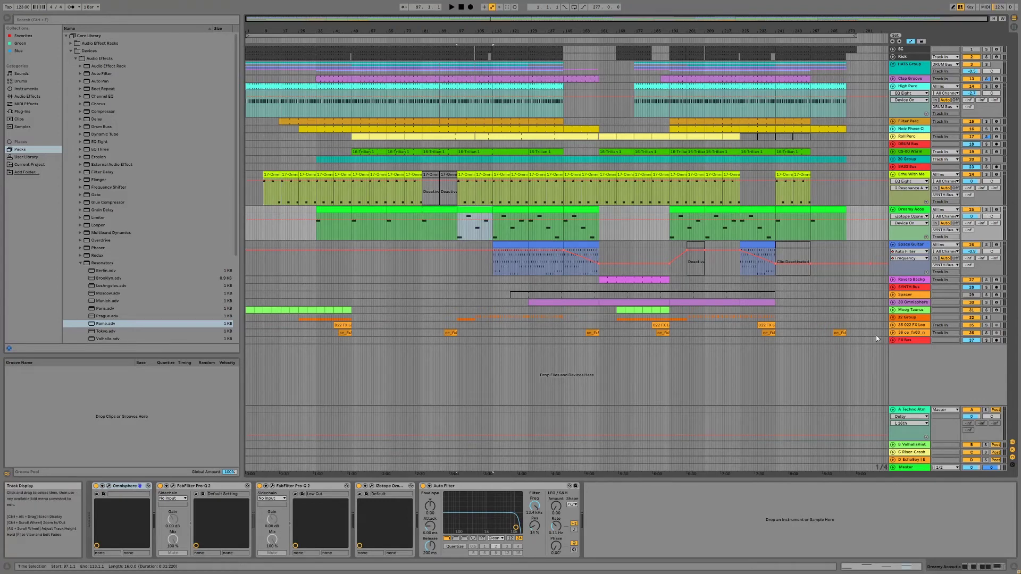
key(space)
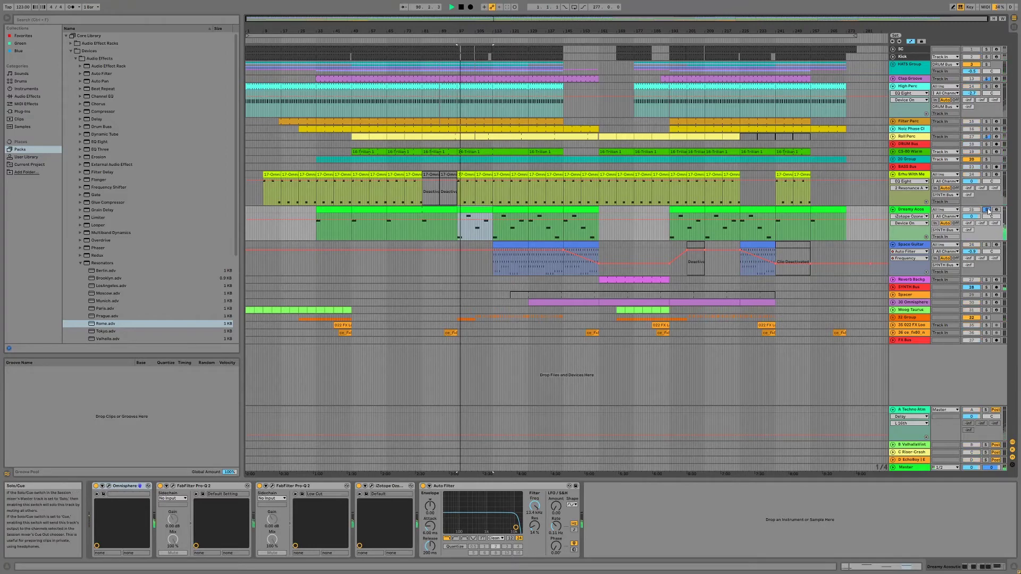
Unfold the Moog Taurus track and the 32 Group in the arrangement.
click(904, 310)
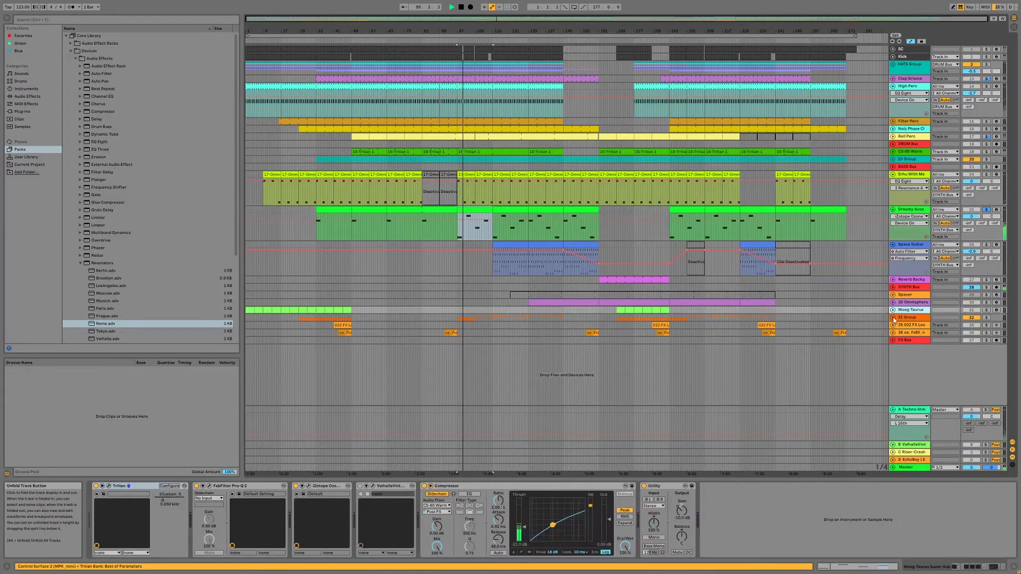
click(893, 318)
click(893, 312)
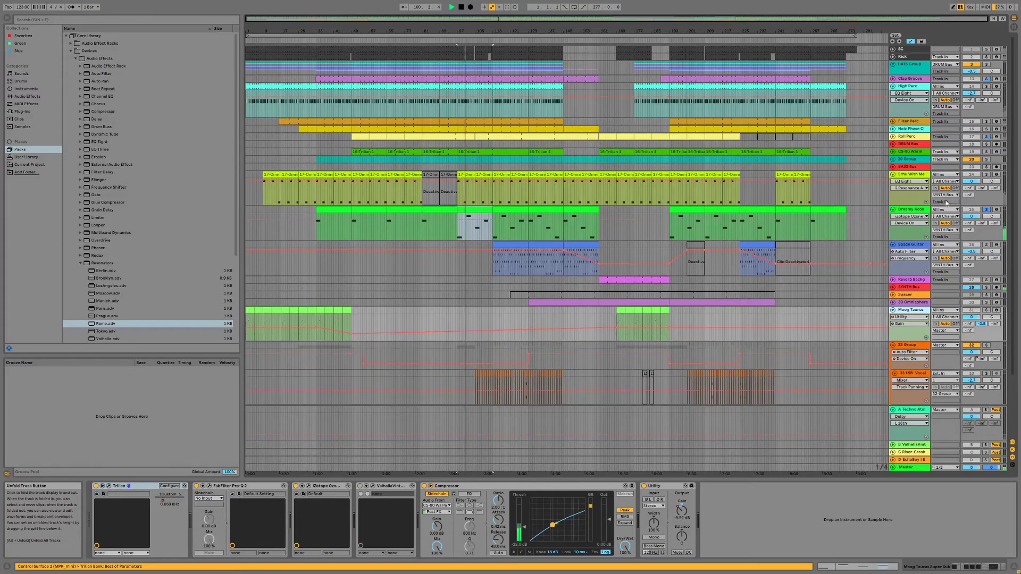
Inspect the Dreamy Acoustic clip's MIDI notes, return to its device chain and unsolo the track.
click(907, 232)
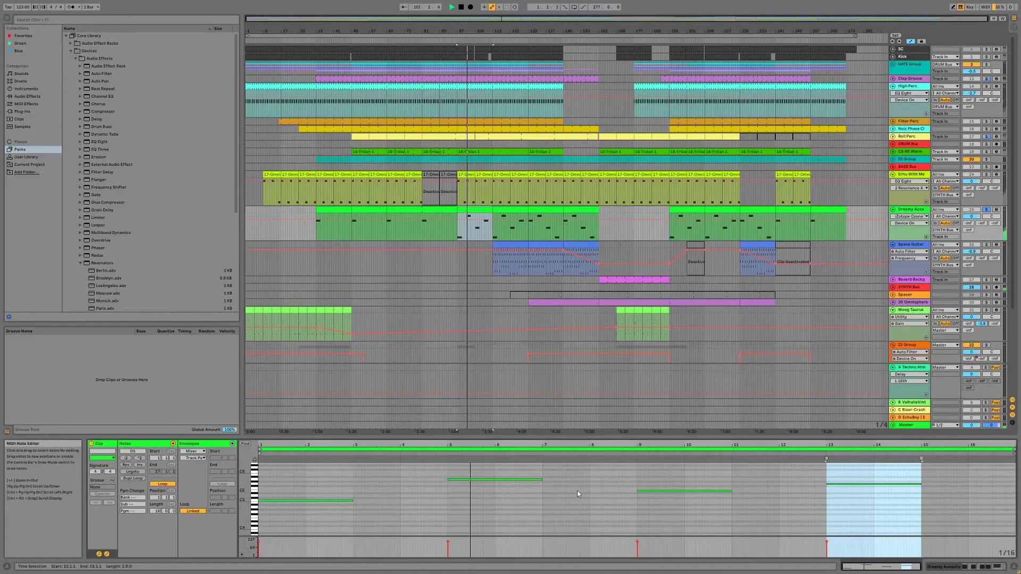
click(923, 235)
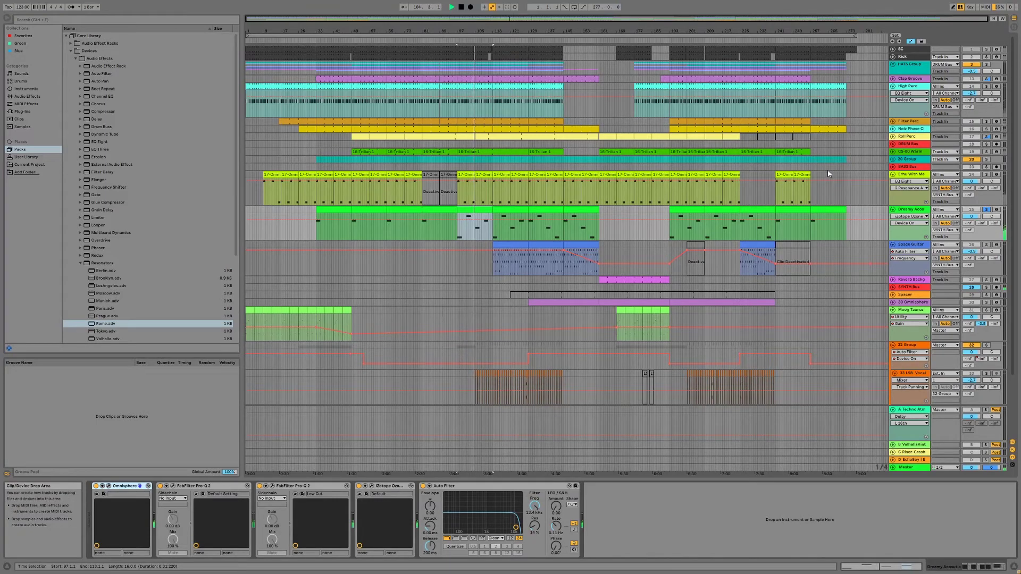
click(986, 210)
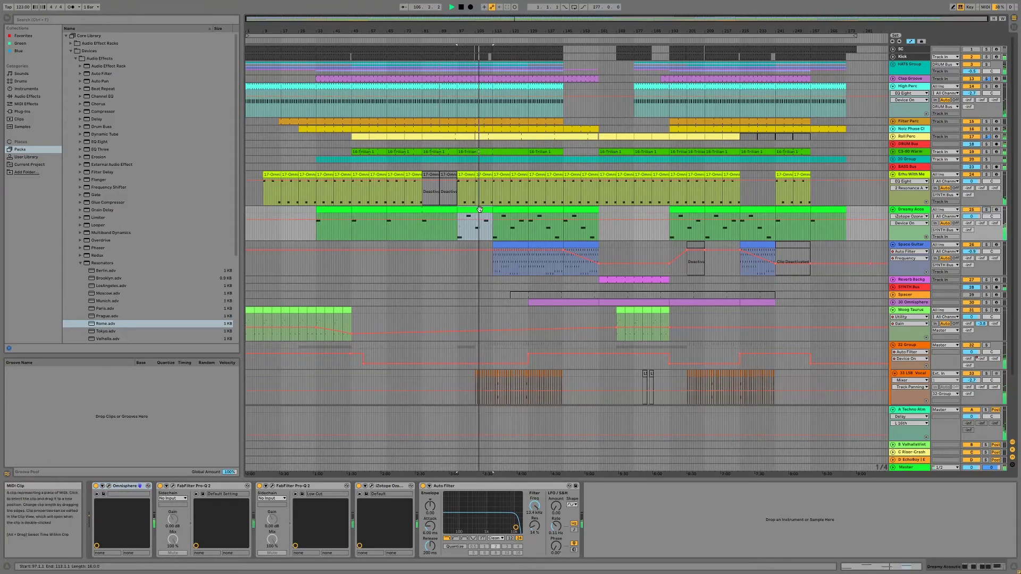
Open both FabFilter Pro-Q 2 instances on Dreamy Acoustic and arrange their windows one below the other to compare the EQ curves.
click(173, 486)
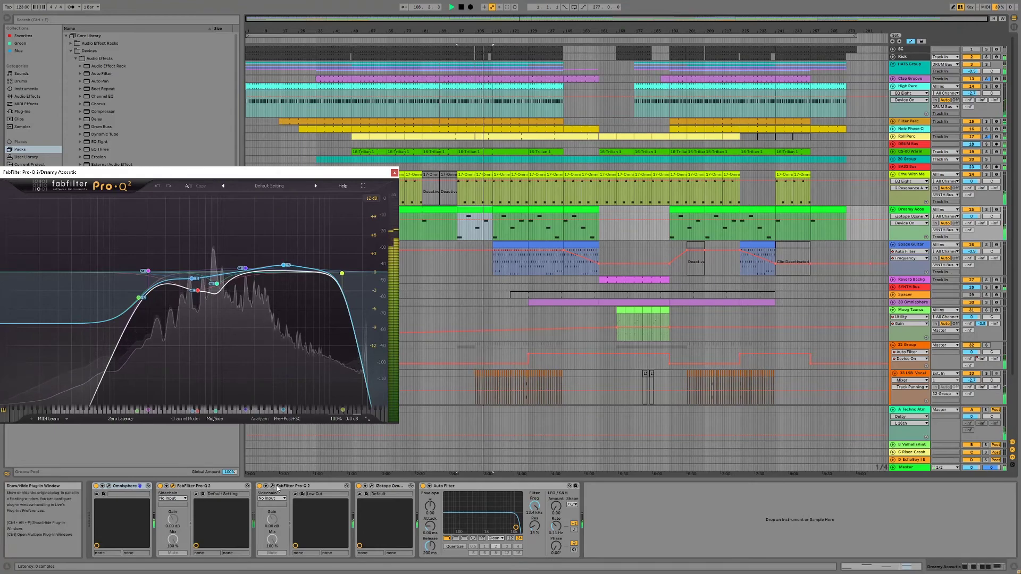
click(272, 486)
drag(212, 172, 232, 41)
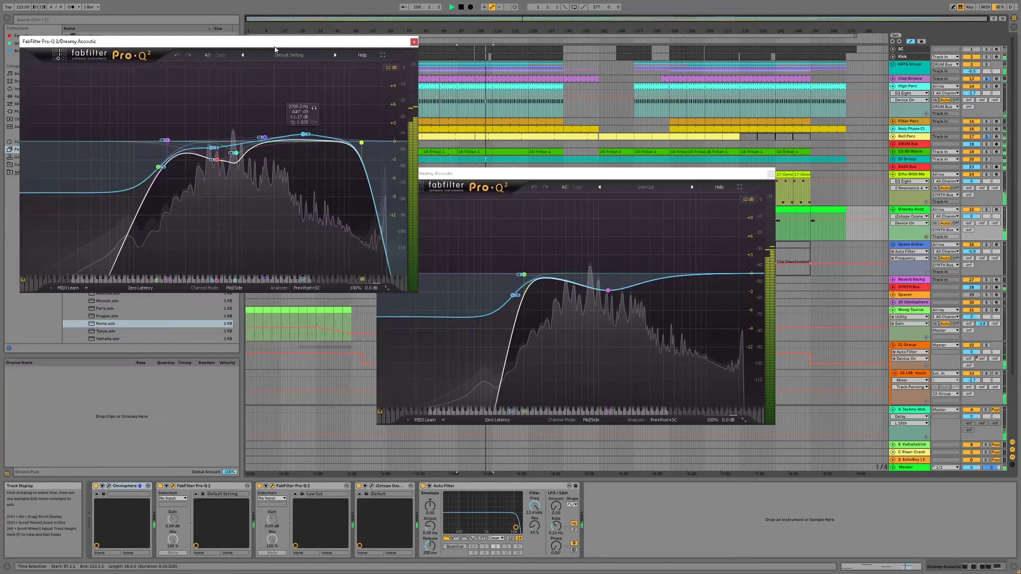
drag(510, 176, 187, 241)
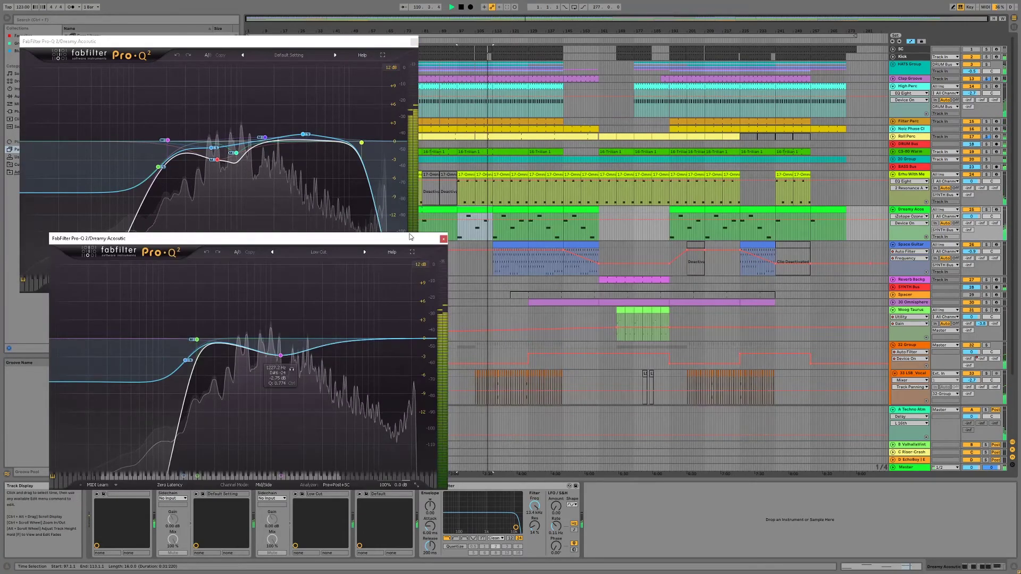
Place the two Pro-Q 2 windows side by side and the opened Ozone 7 Dynamic EQ below them, dismissing its preset manager.
drag(388, 238, 361, 241)
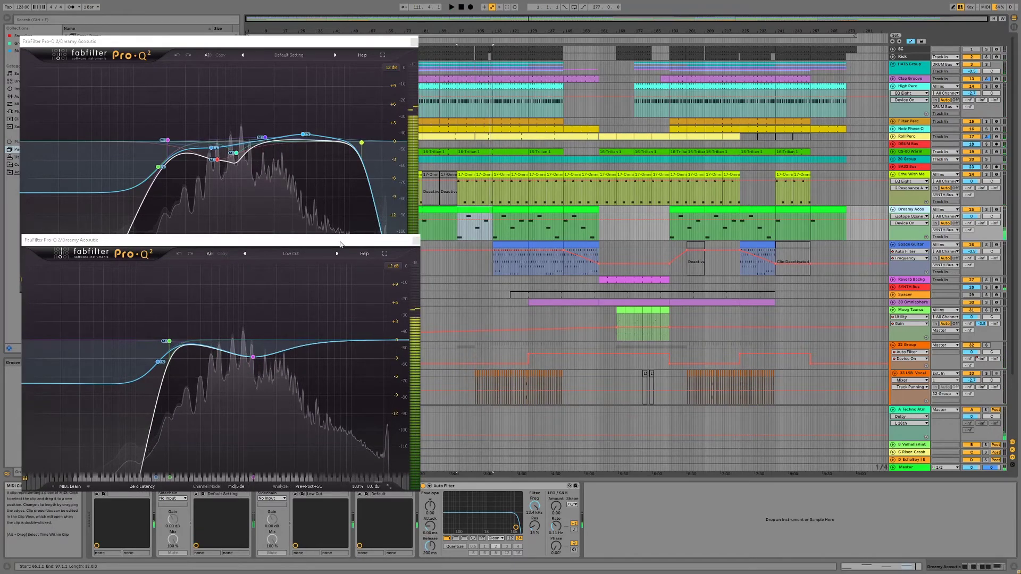
drag(340, 240, 764, 50)
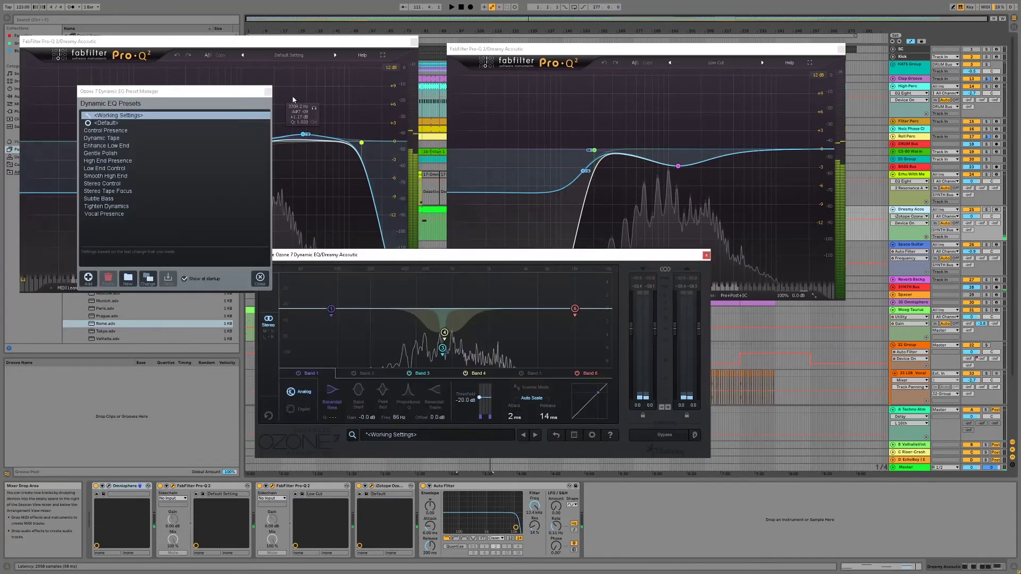
click(283, 93)
drag(514, 255, 688, 313)
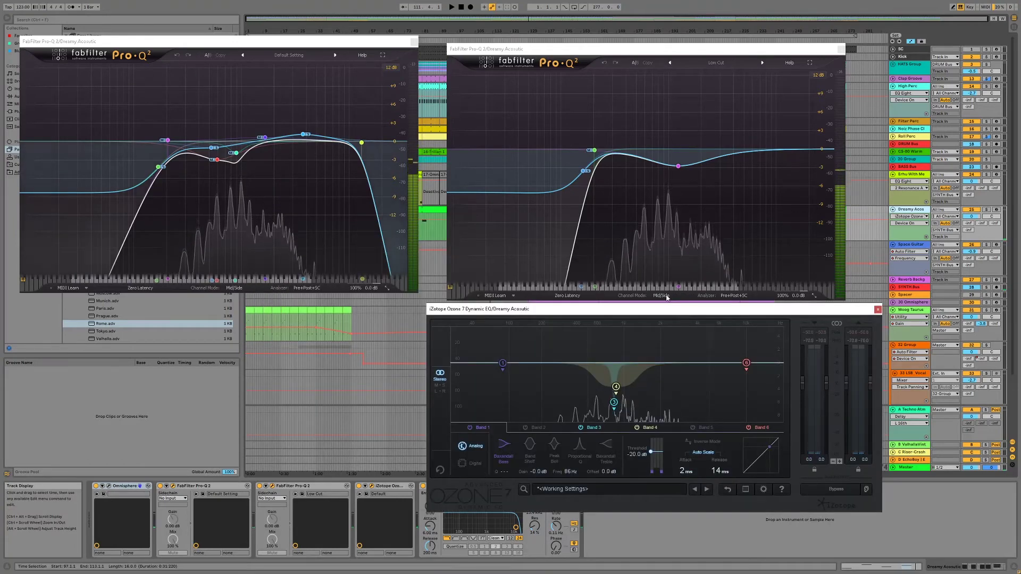
drag(658, 314, 660, 322)
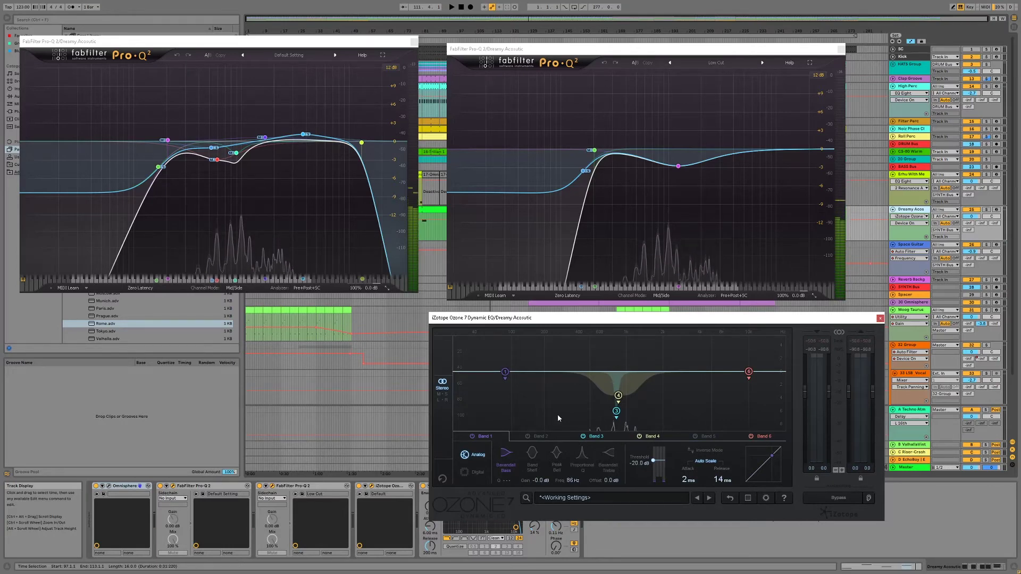
Bypass Ozone 7 and the second Pro-Q 2 on Dreamy Acoustic, close the plug-in windows and audition the result.
click(404, 485)
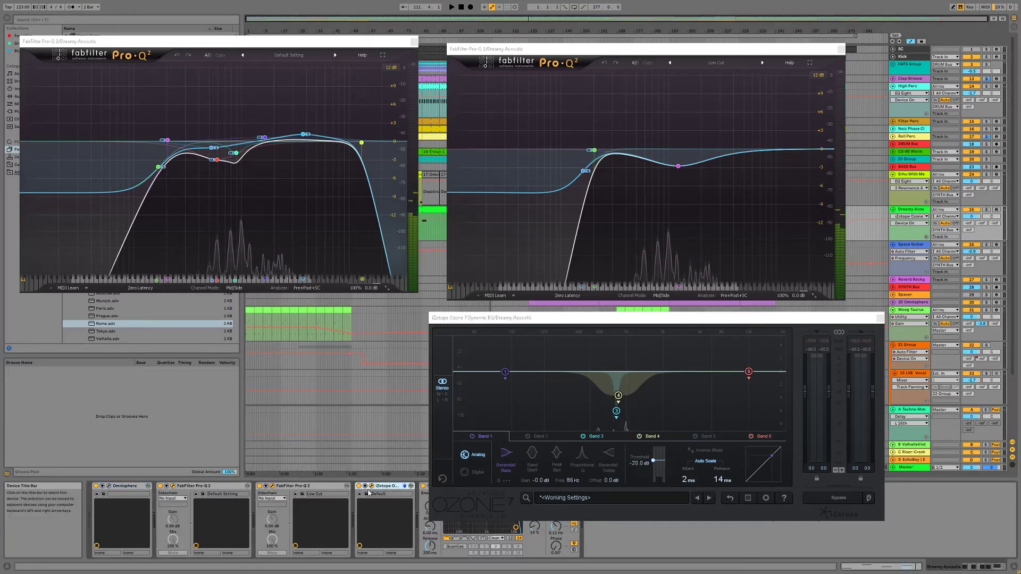
click(262, 487)
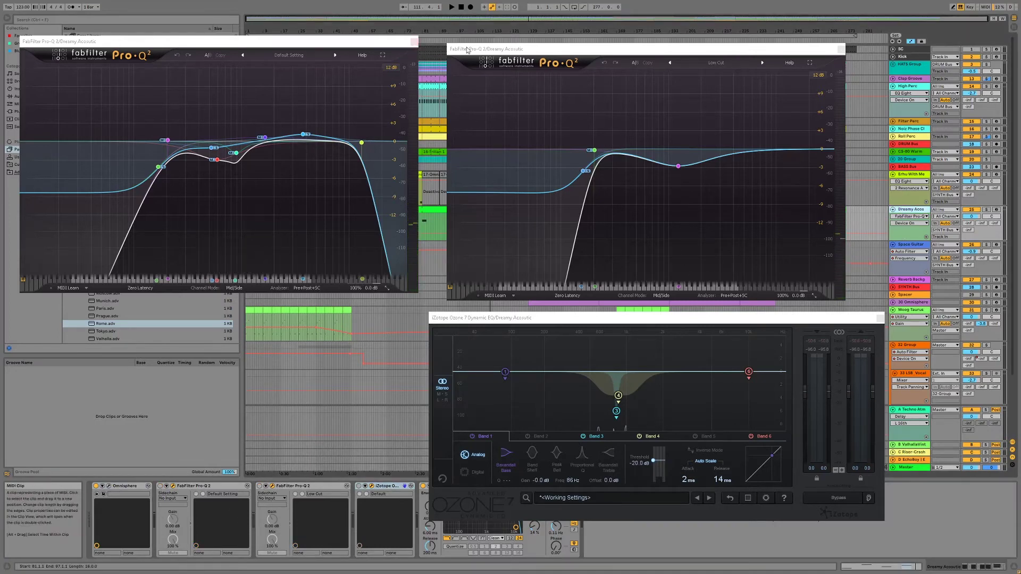
click(414, 42)
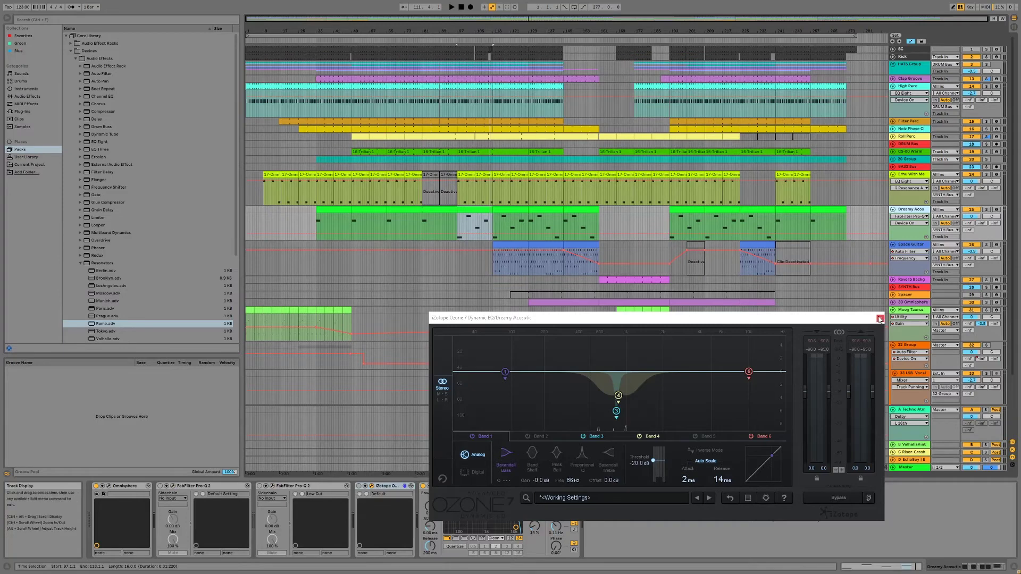
click(880, 318)
key(space)
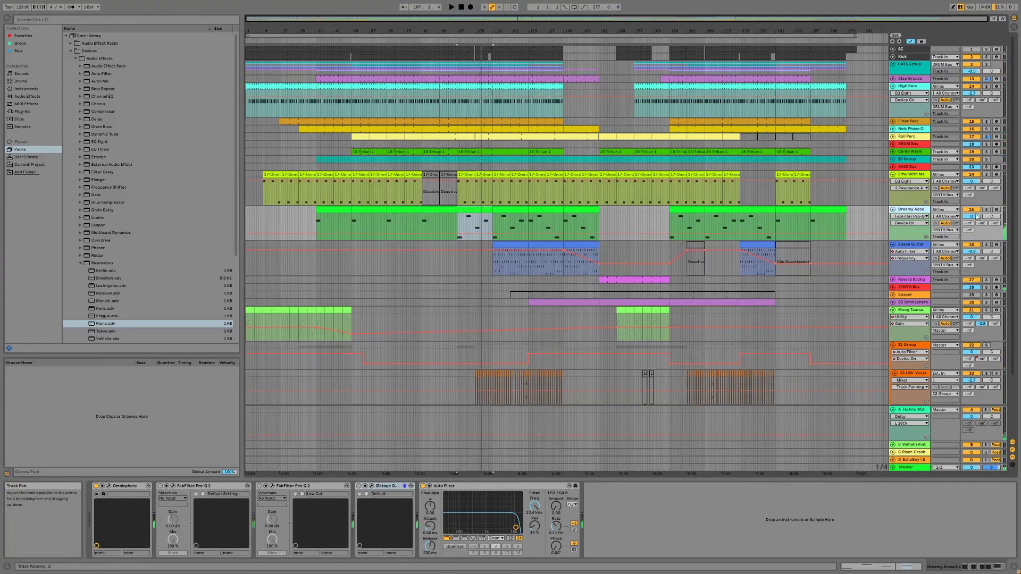
Reopen both Pro-Q 2 windows, solo Dreamy Acoustic and examine the mid-cut band in the second EQ.
click(173, 486)
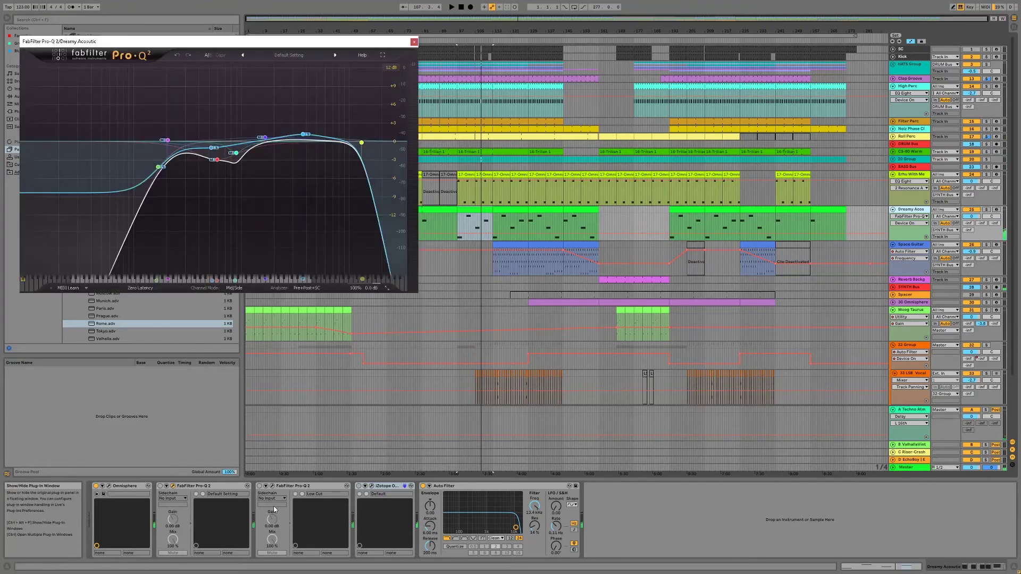
click(272, 485)
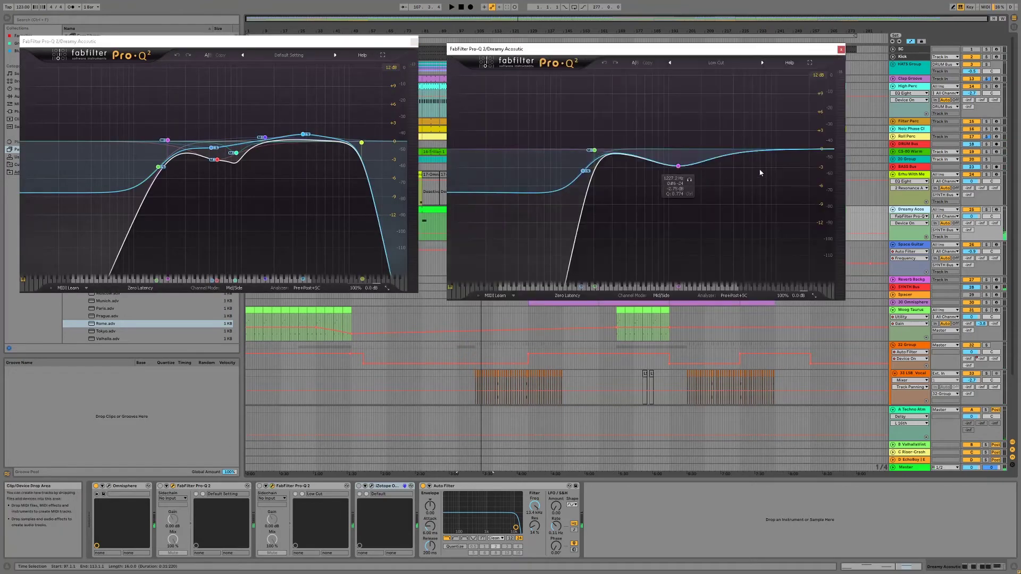
click(986, 209)
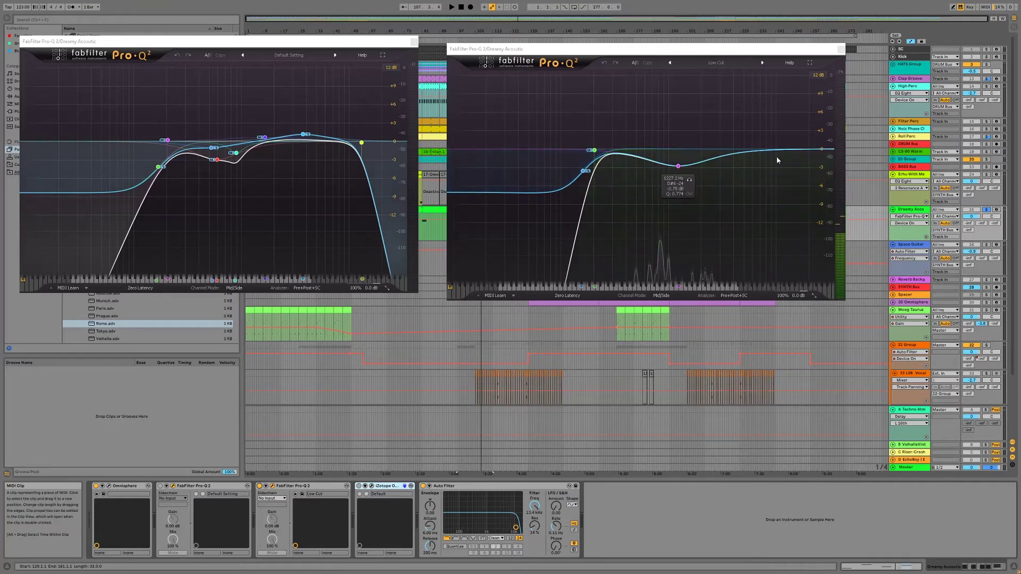
click(684, 168)
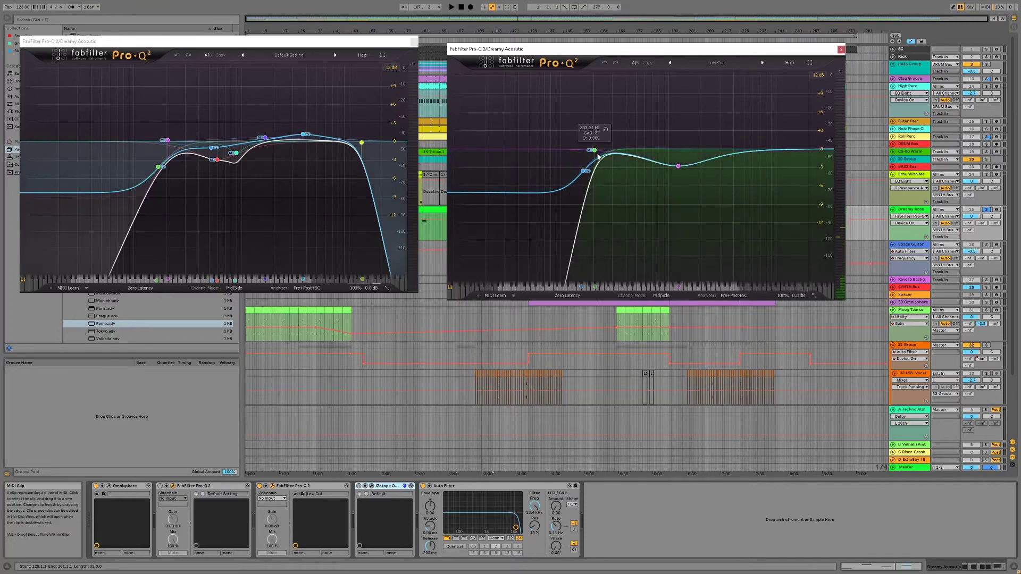
click(677, 167)
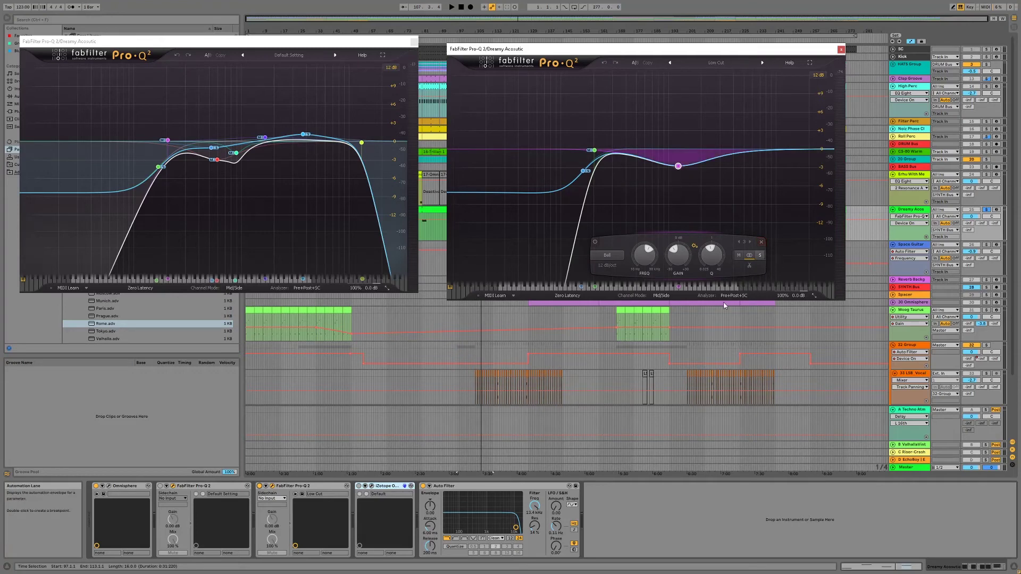
Start playback and open Ozone 7 Dynamic EQ on Dreamy Acoustic to view its Band 3 settings.
key(space)
click(372, 488)
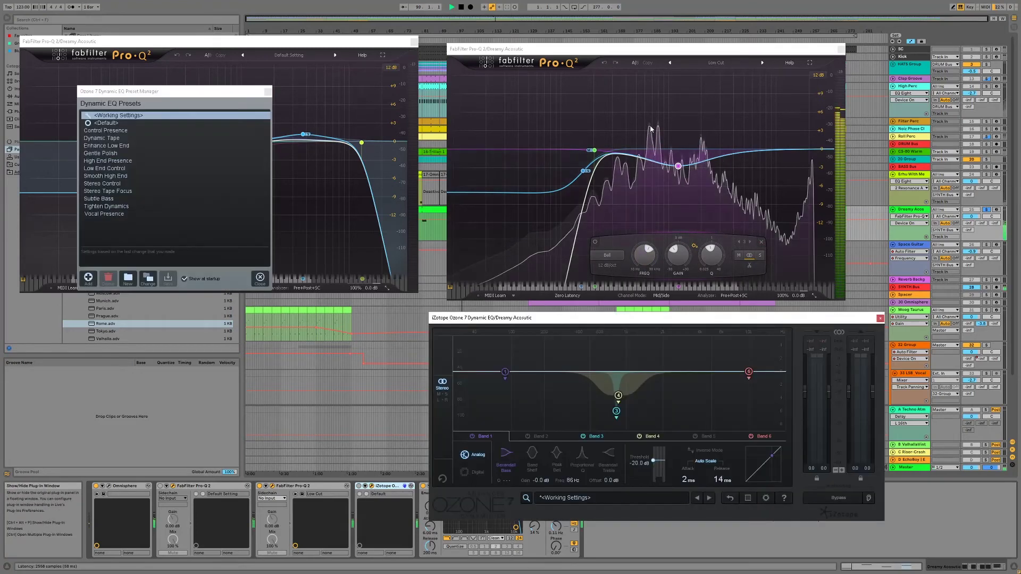
click(597, 438)
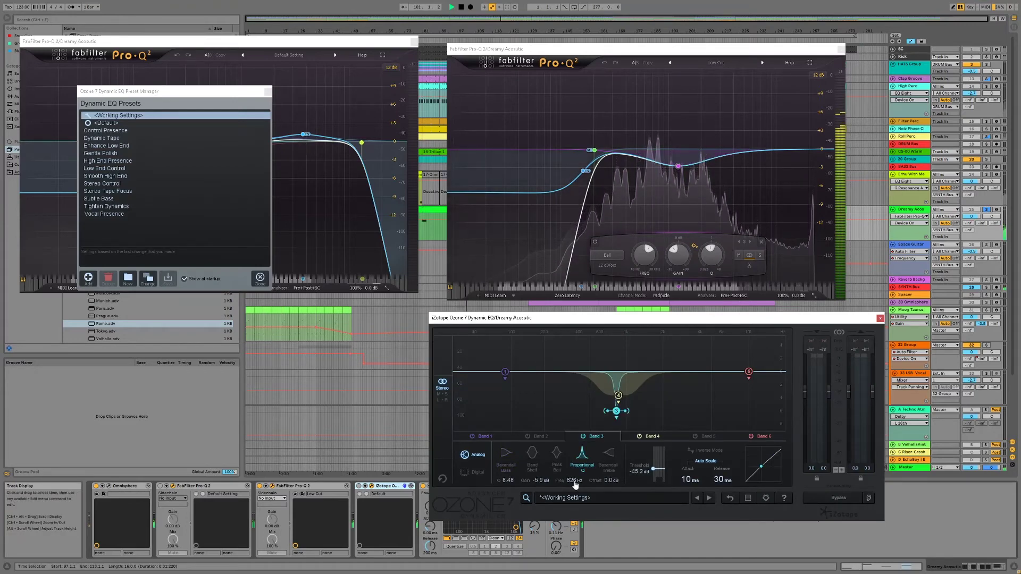
Try a narrow extra band at the resonant peak in the second Pro-Q 2, and delete that band.
click(638, 277)
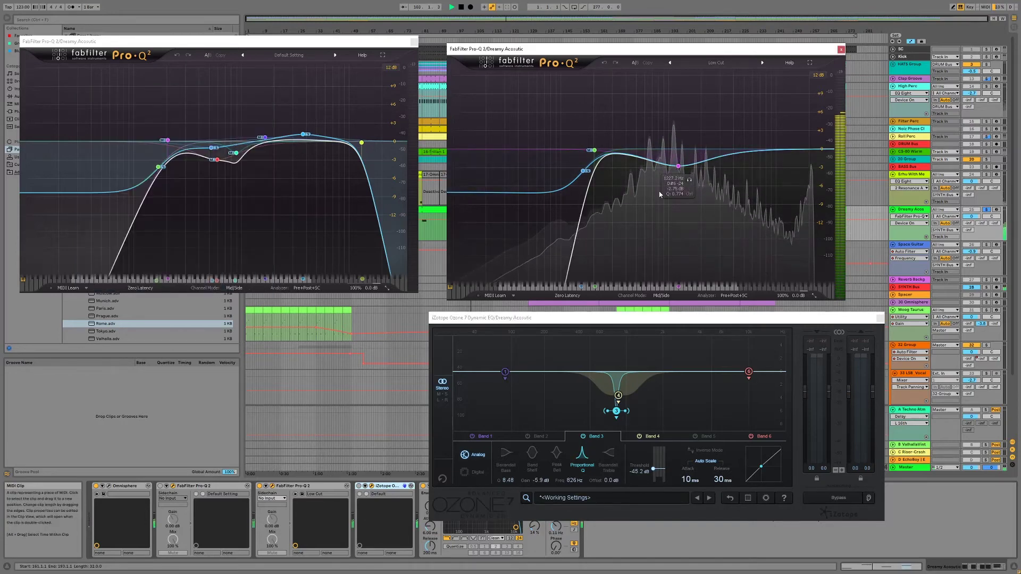
click(660, 159)
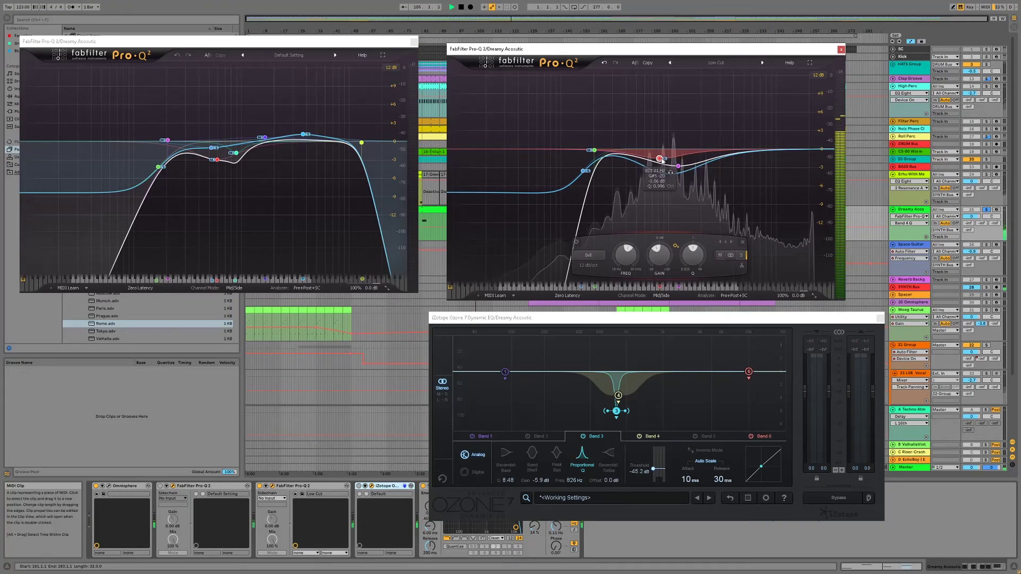
drag(692, 254, 661, 217)
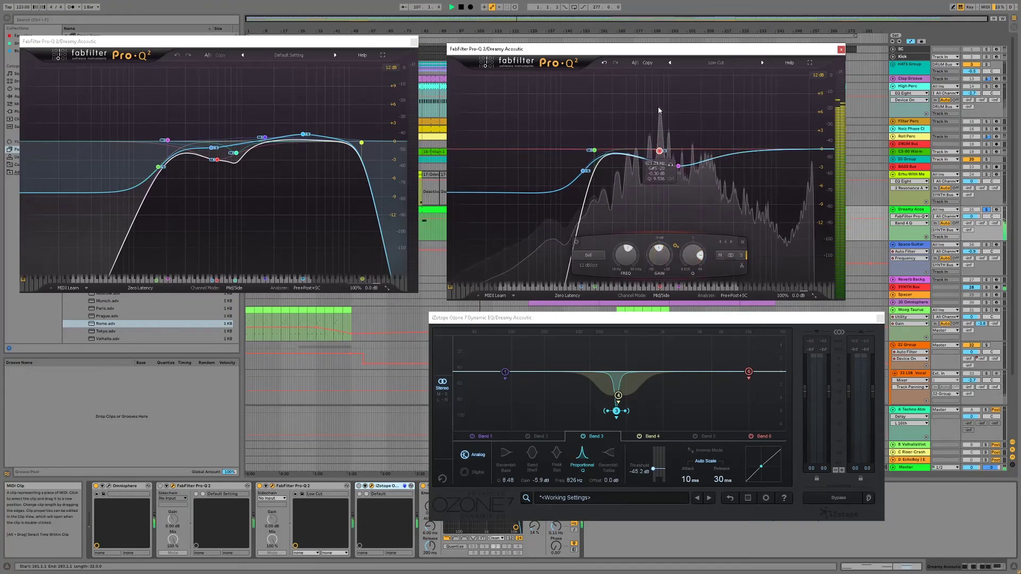
click(743, 242)
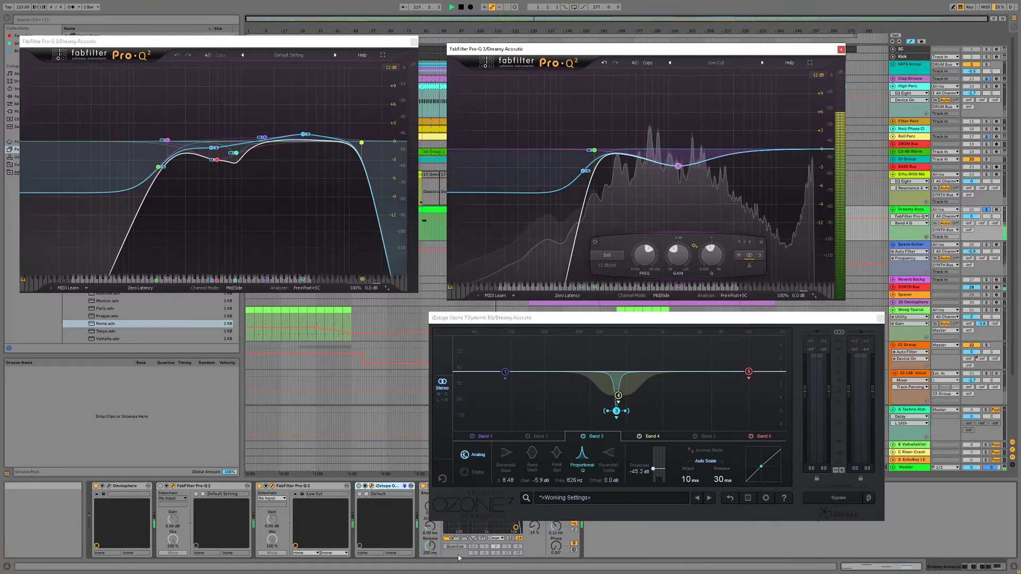
Reactivate Ozone 7 Dynamic EQ, view its Band 4 settings while playing and close all three plug-in windows.
click(358, 488)
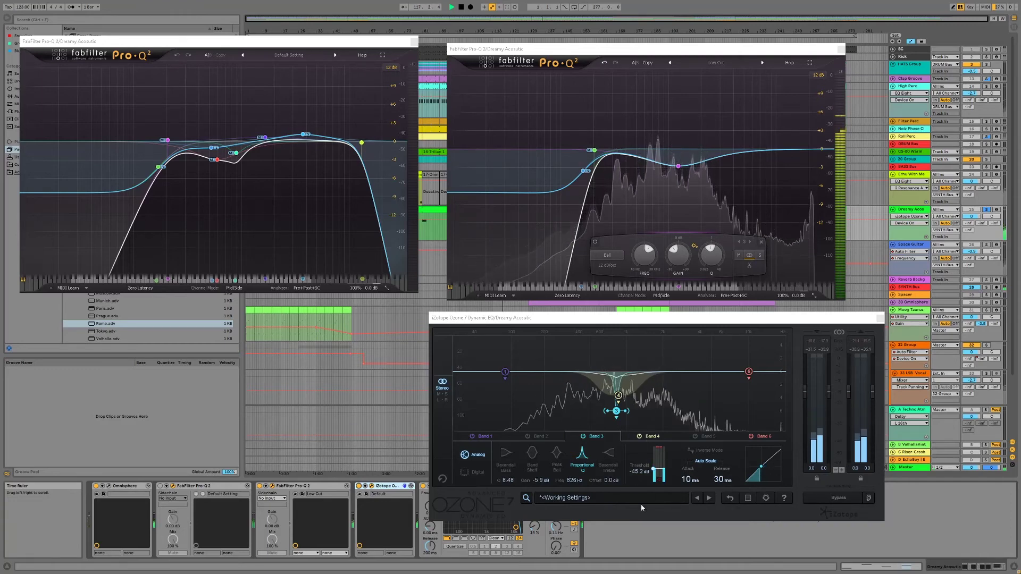
click(652, 436)
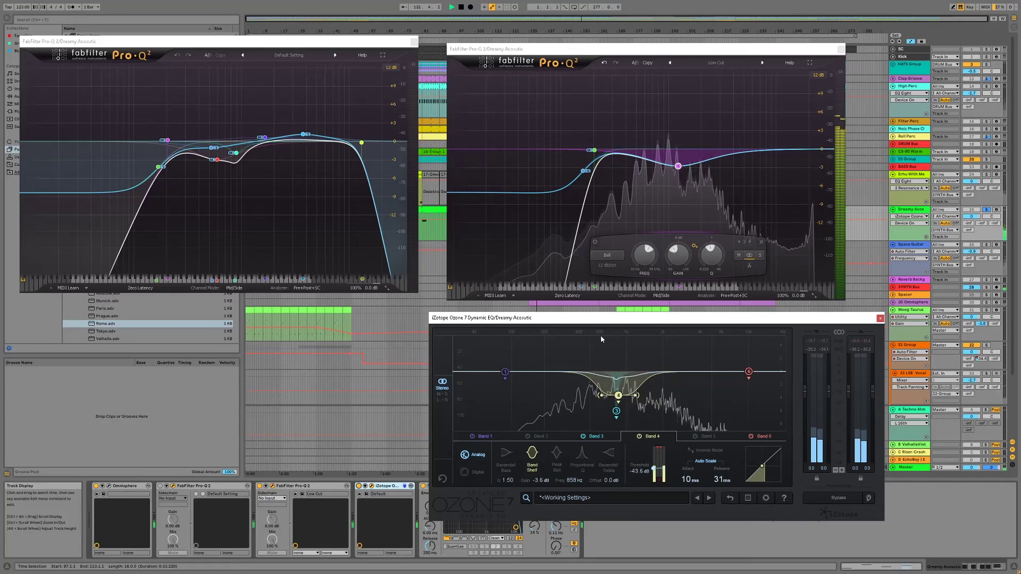
click(415, 41)
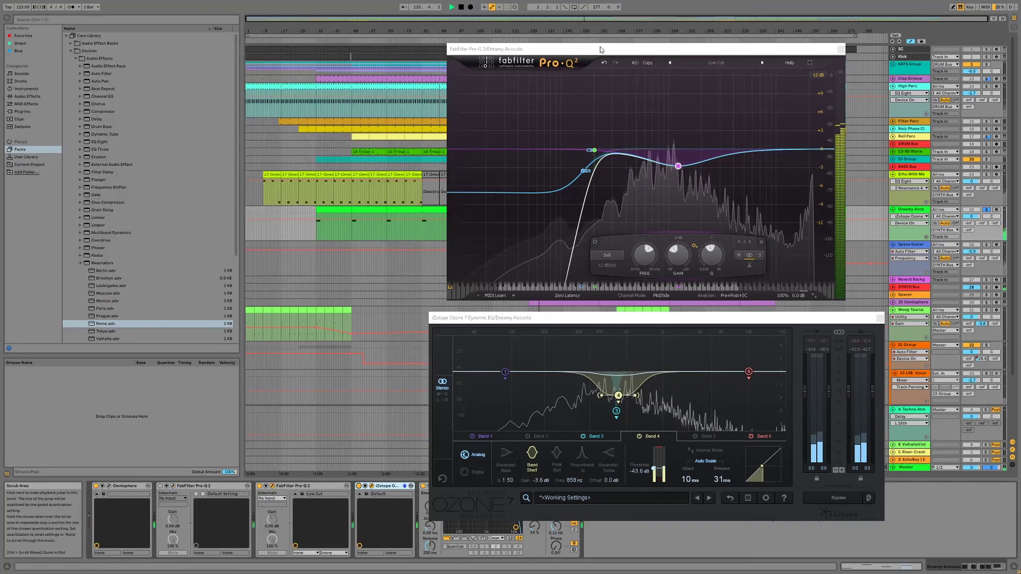
click(841, 50)
click(880, 318)
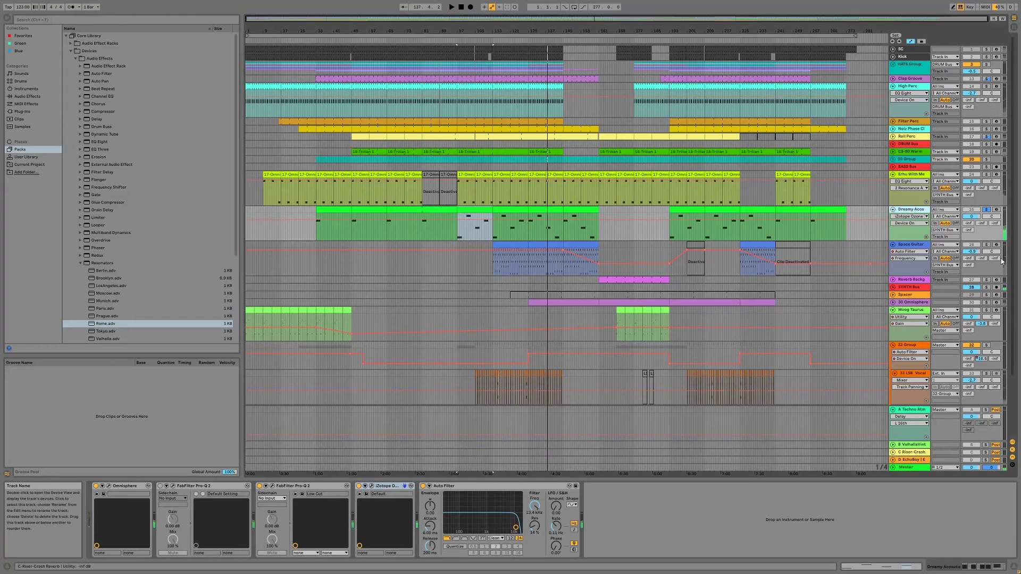
Fold the Dreamy Acoustic track and play Space Guitarpiano soloed from its clip at bar 113.
scroll(981, 236, down, 1)
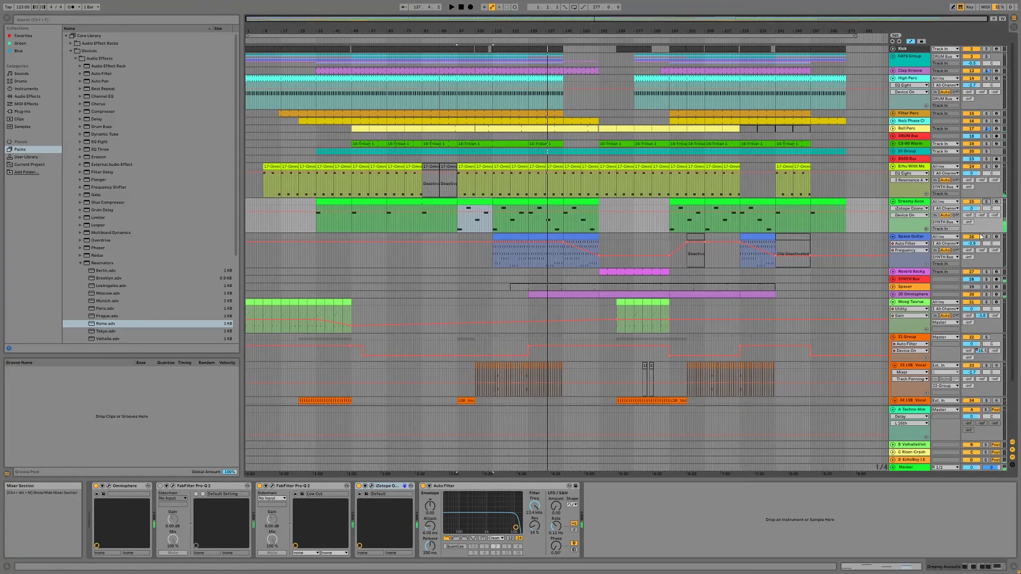
click(893, 202)
click(986, 209)
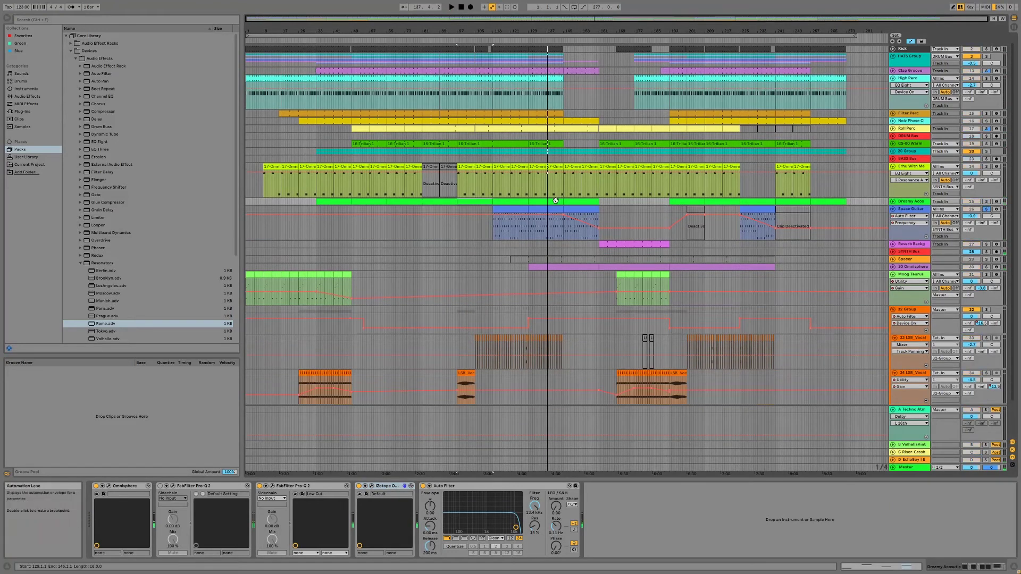
click(499, 218)
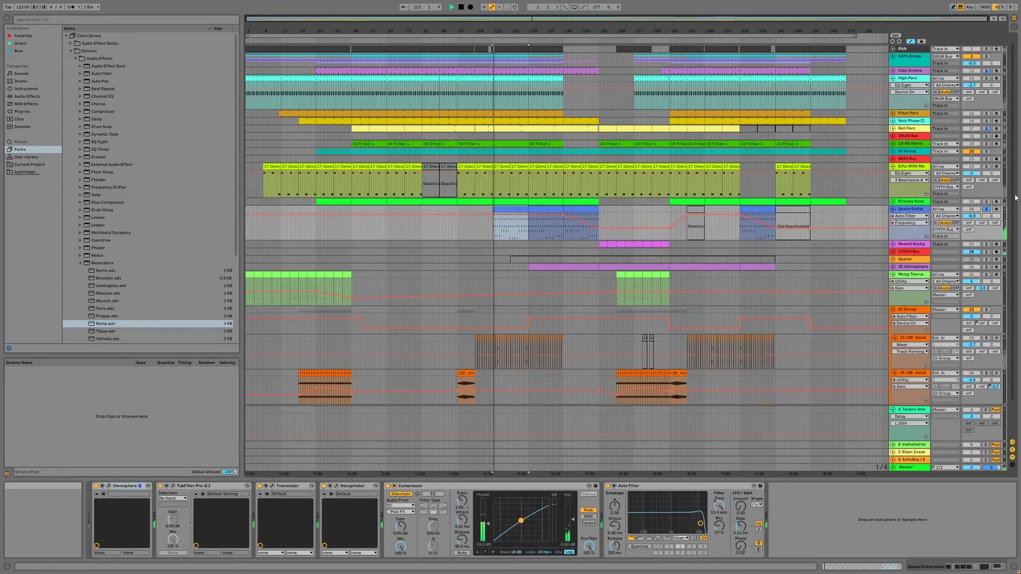
Unfold the Dreamy Acoustic and 30 Omnisphere tracks in the arrangement.
click(893, 201)
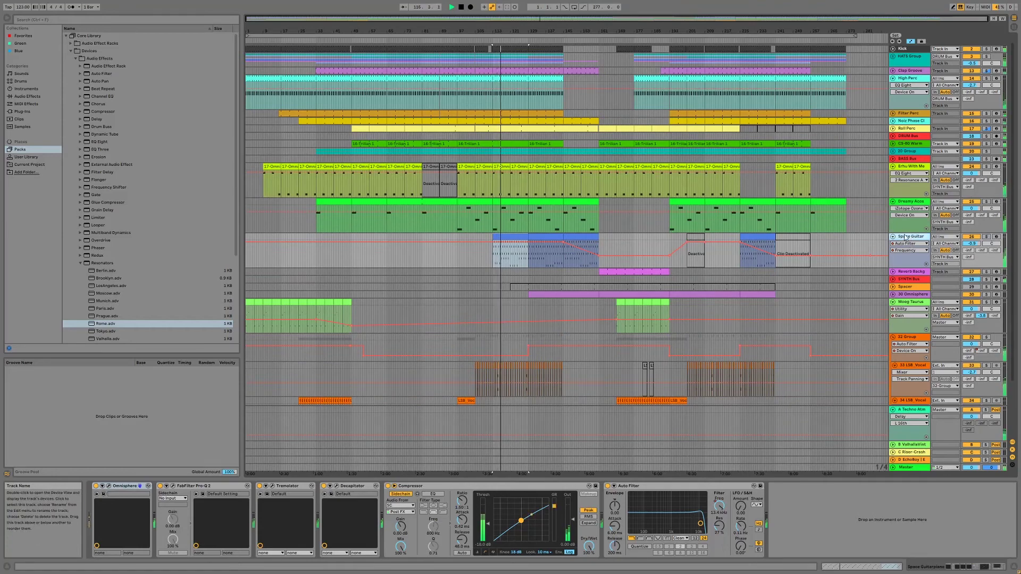
click(506, 244)
scroll(506, 244, down, 1)
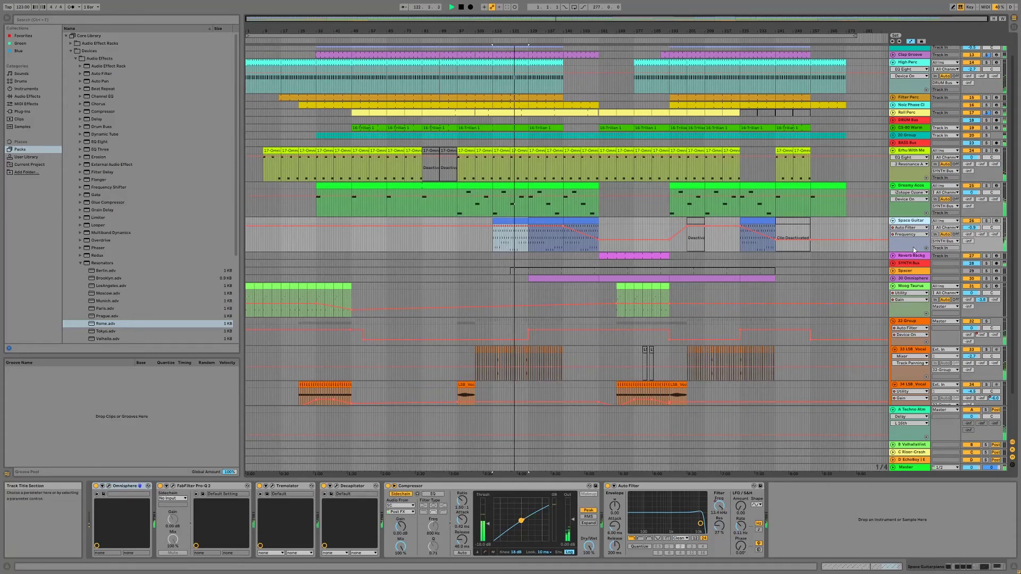
click(893, 278)
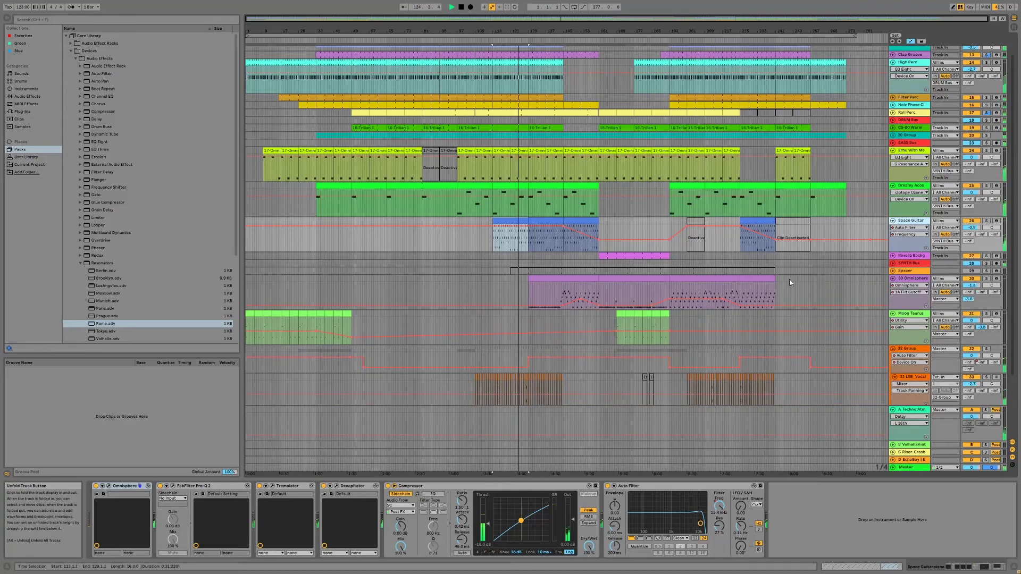
scroll(637, 318, down, 2)
scroll(637, 314, down, 2)
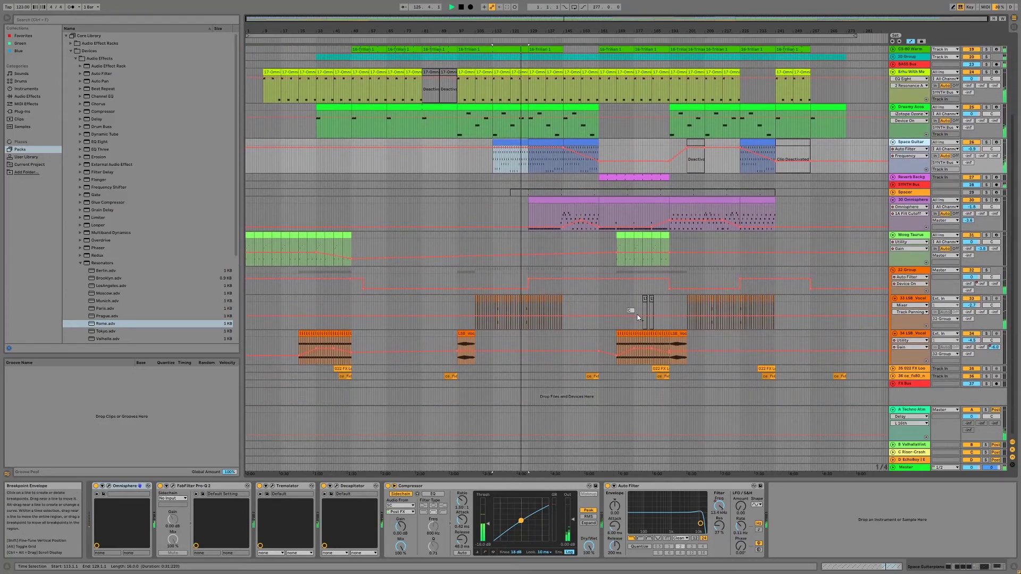
Stop playback and view the 30 Omnisphere device chain, returning to the Space Guitarpiano chain.
click(901, 222)
key(space)
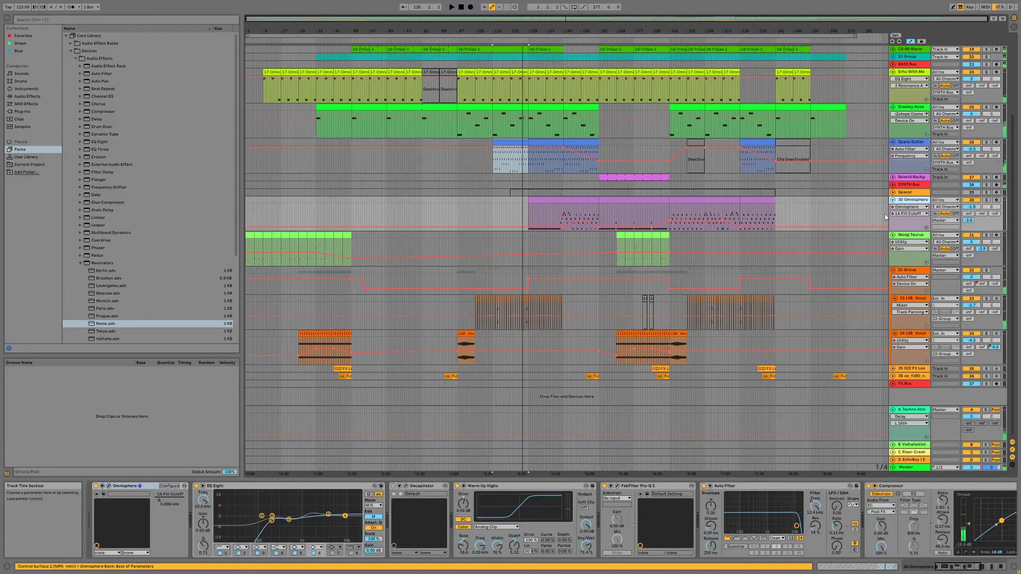
click(903, 169)
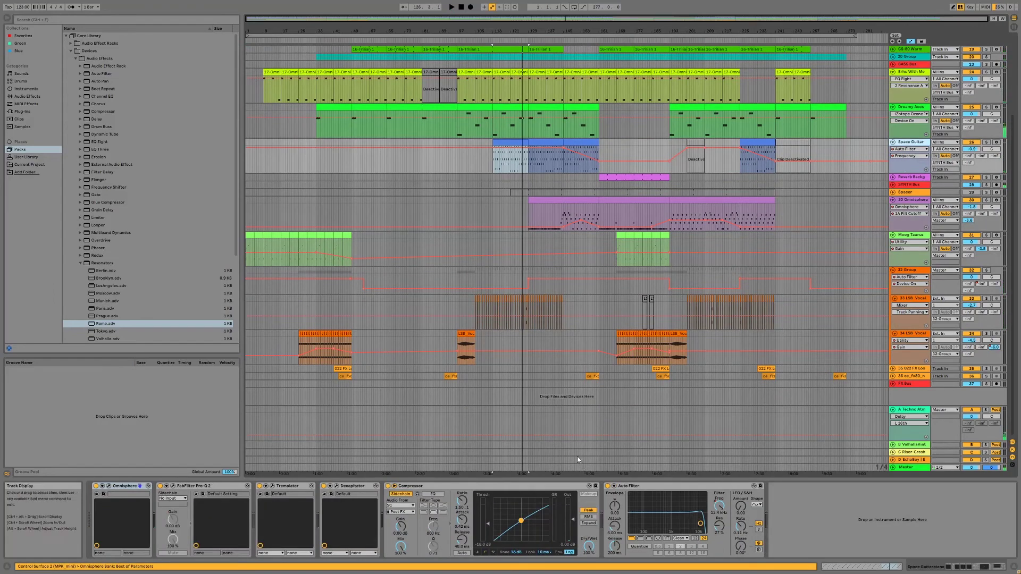
Open Tremolator and Decapitator on Space Guitarpiano to inspect their settings, and close the Decapitator window.
click(273, 486)
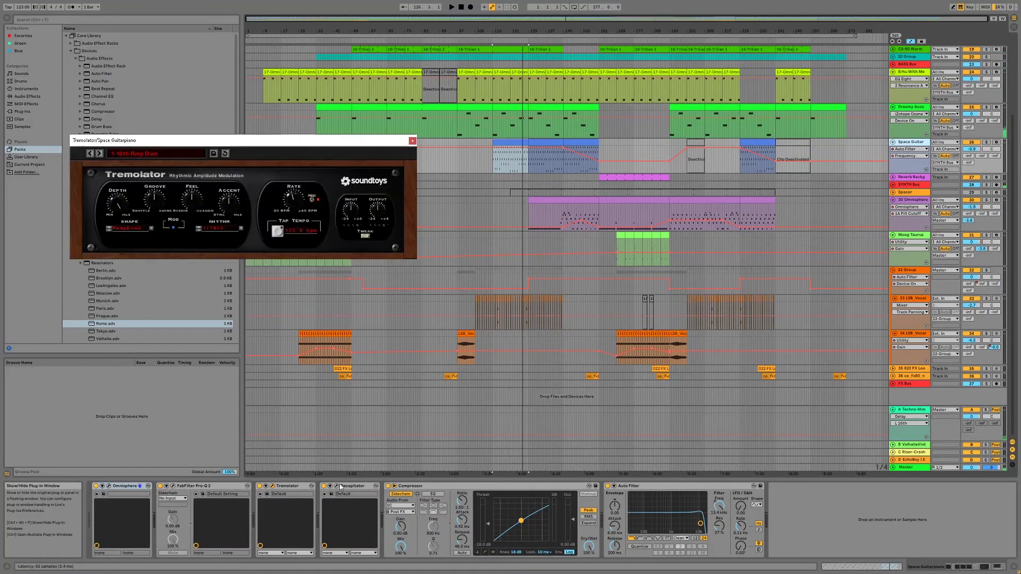
click(337, 486)
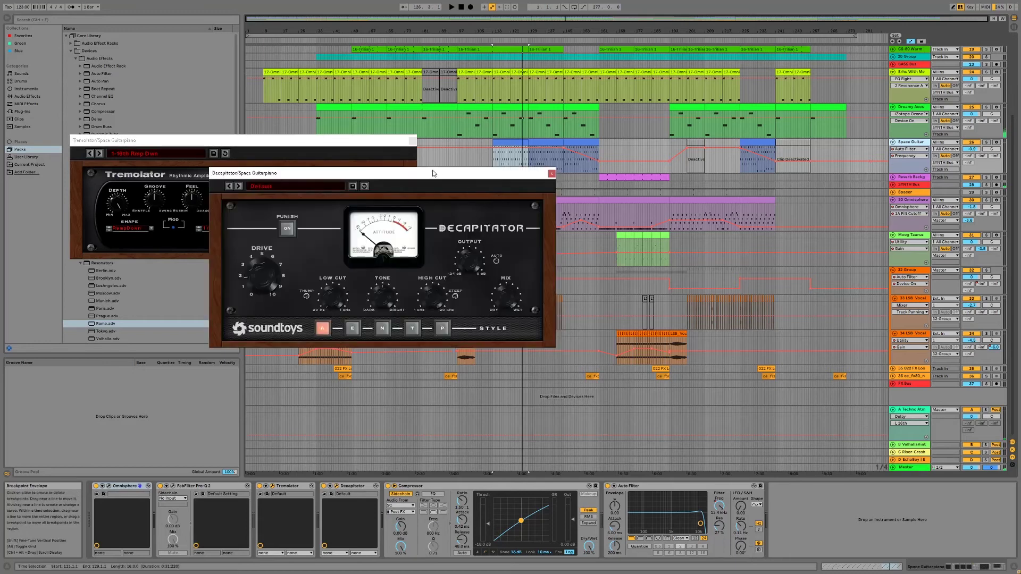
drag(433, 173, 465, 197)
click(584, 198)
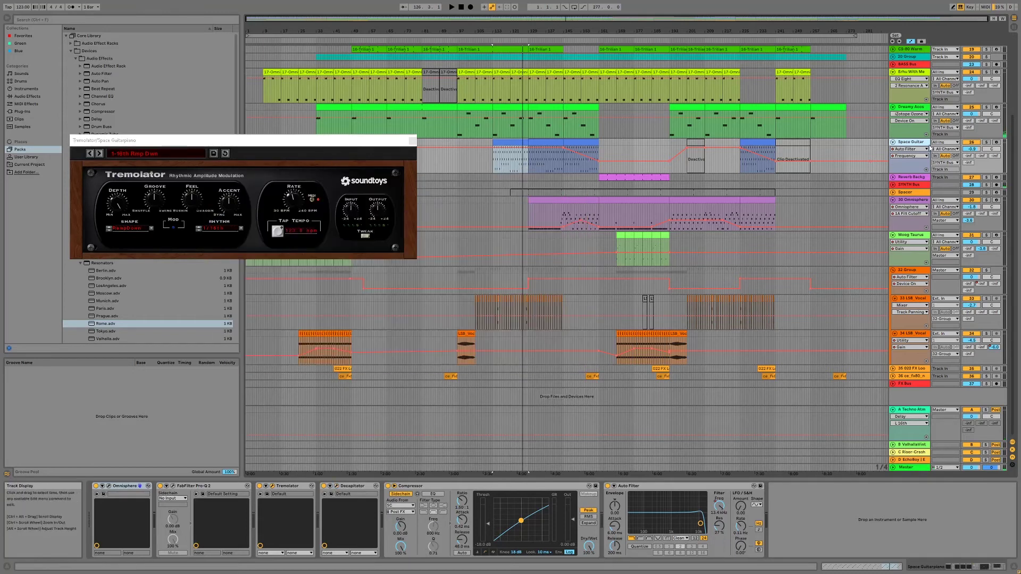
Play Space Guitarpiano soloed from bar 113 to compare it with and without Tremolator, unsolo it and close the Tremolator window.
click(986, 142)
key(space)
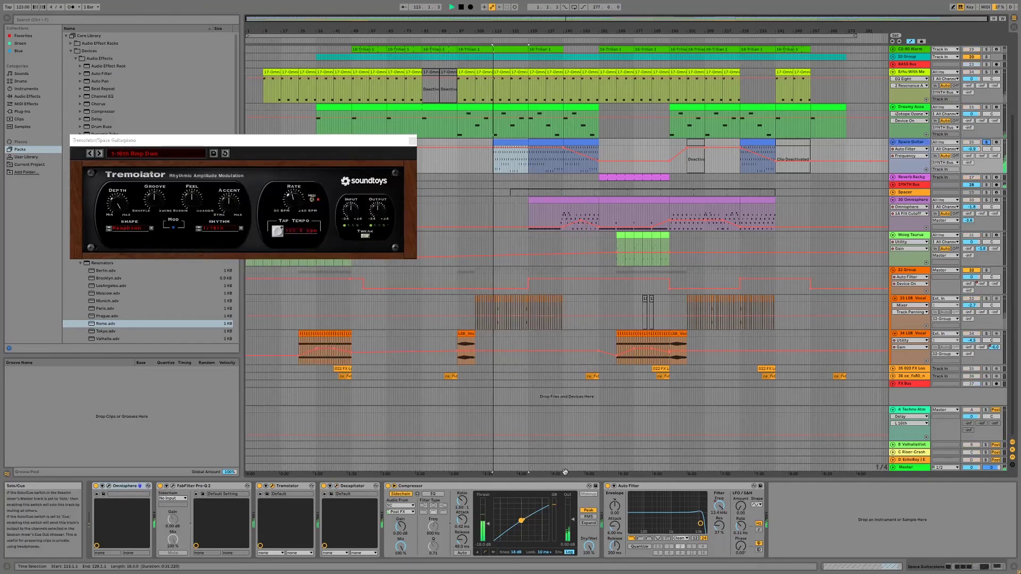
click(260, 487)
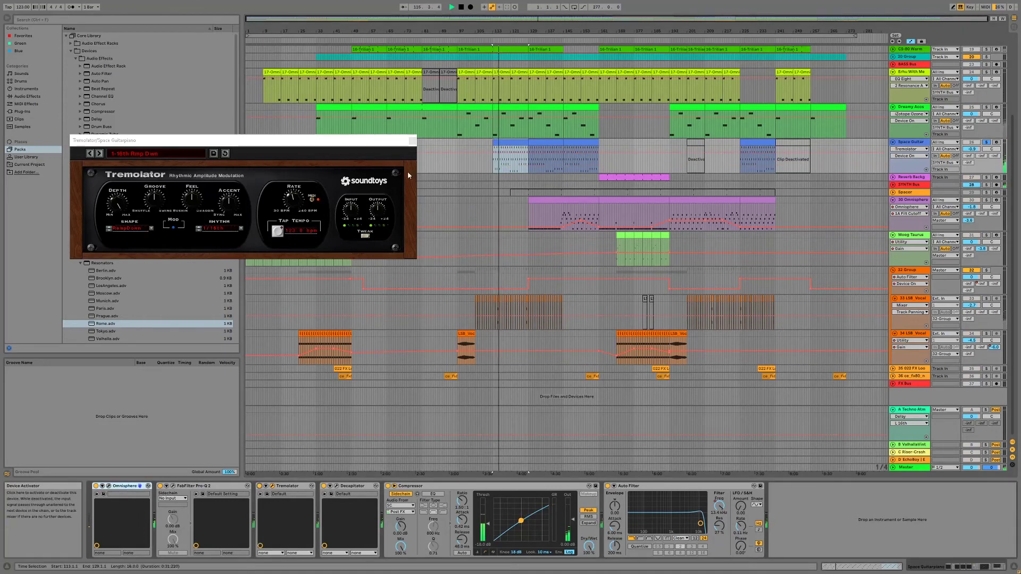
click(987, 142)
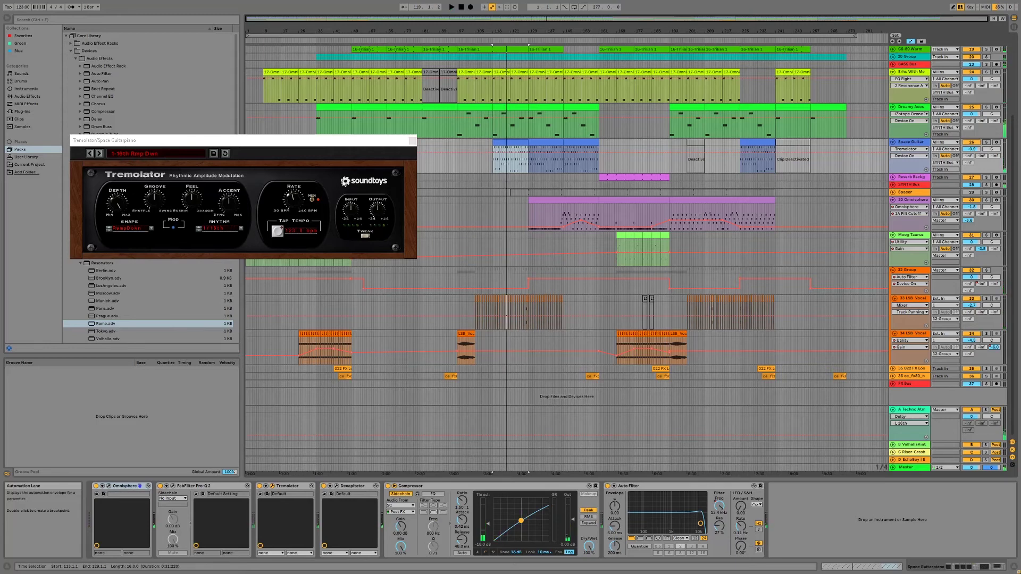
click(412, 141)
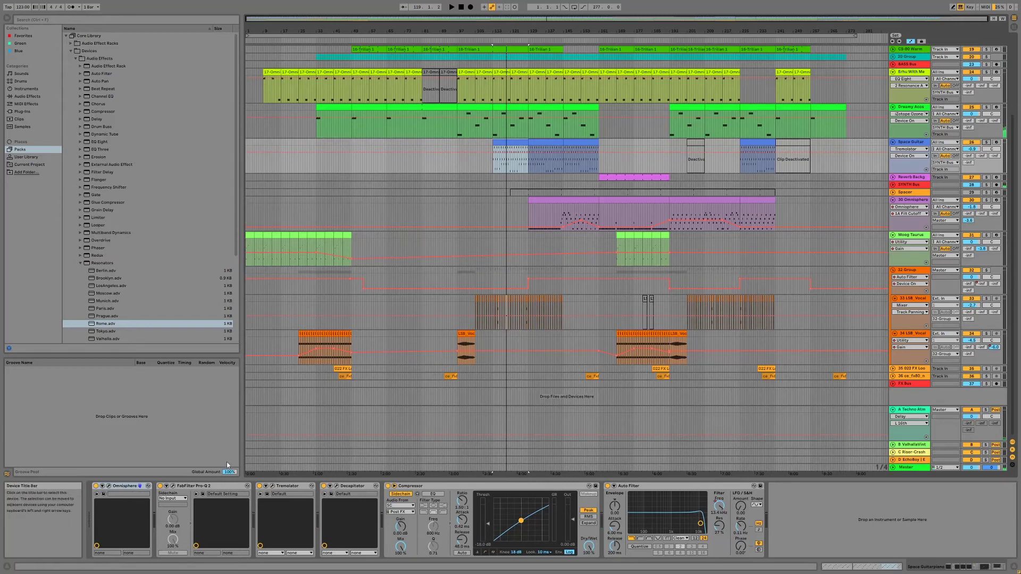
View the 30 Omnisphere device chain and play the track soloed from its first clip at bar 129.
click(908, 203)
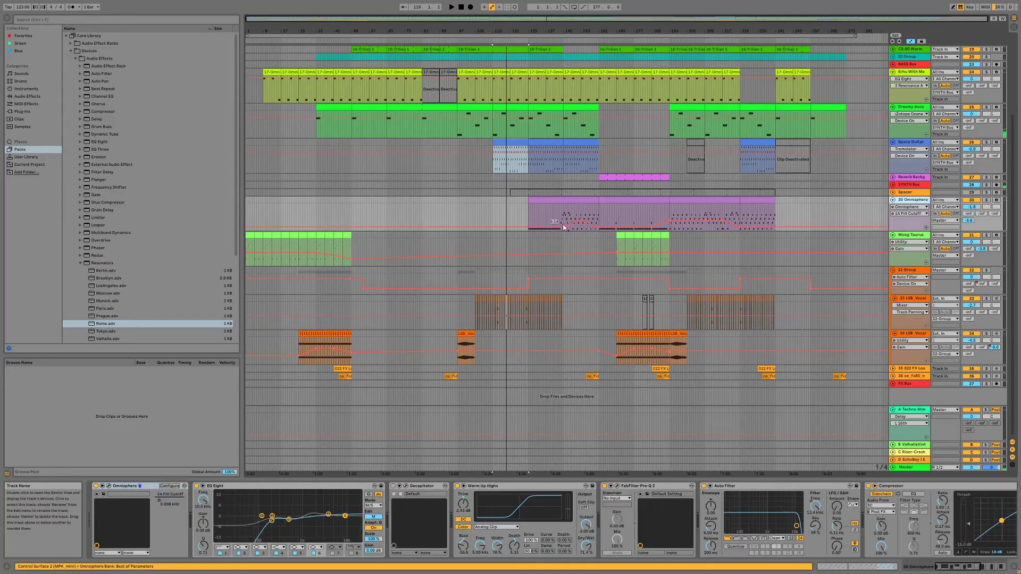
click(566, 201)
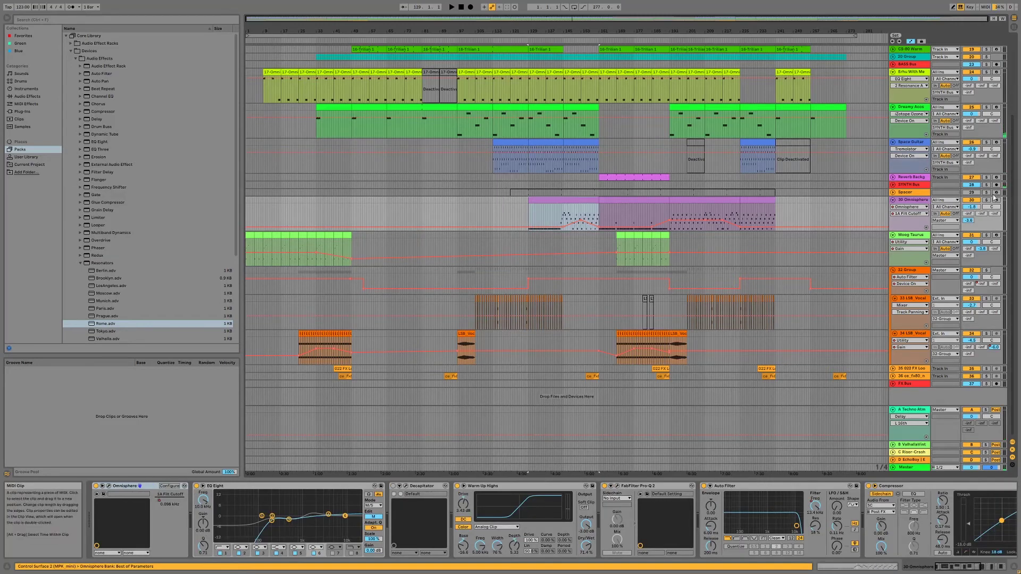
click(986, 200)
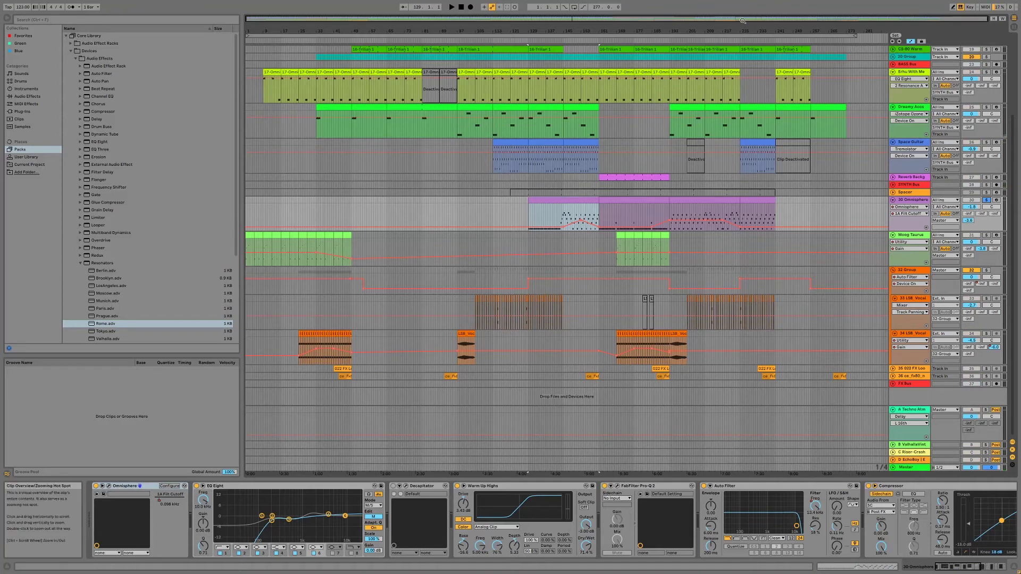
key(space)
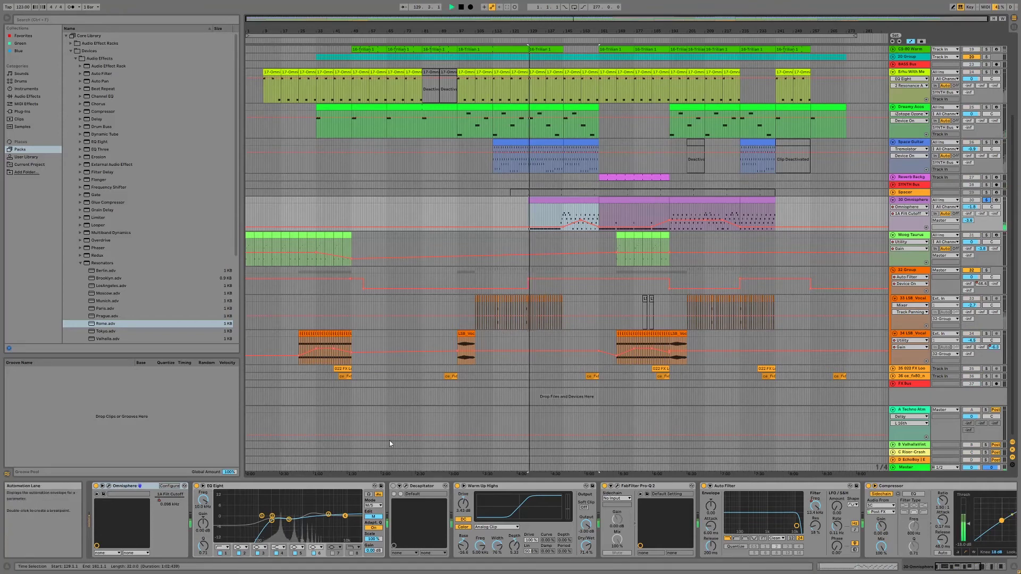
Play the 30 Omnisphere part from around bar 143 and zoom in on its first clip's notes and filter automation.
click(578, 219)
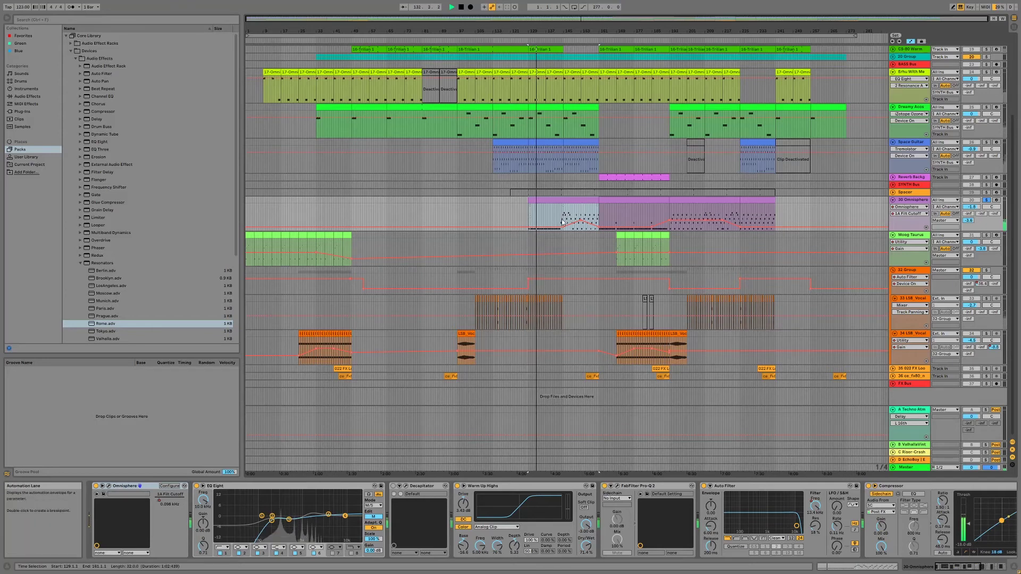
click(560, 221)
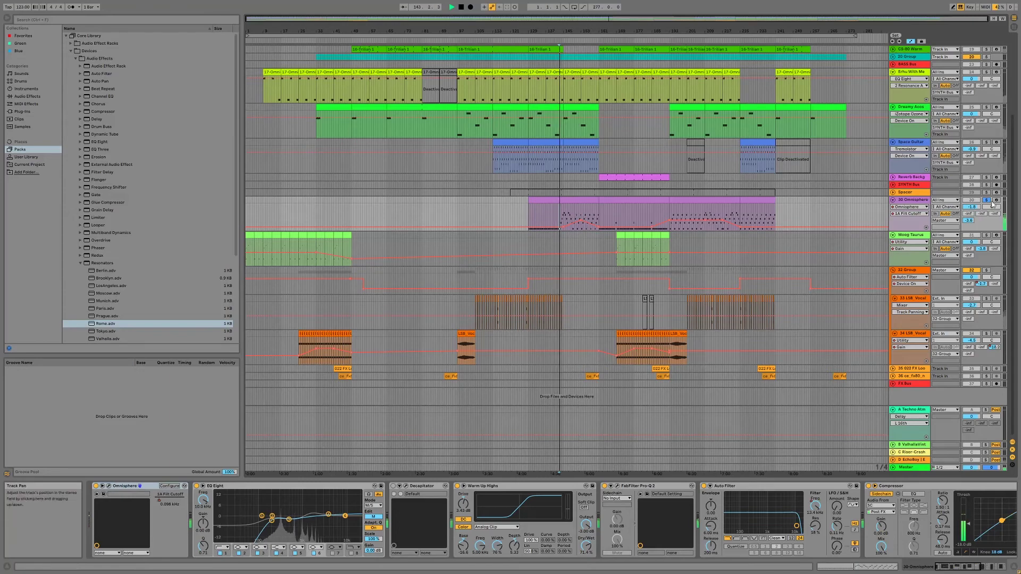
mouse_move(612, 19)
mouse_down()
mouse_move(611, 46)
mouse_move(611, 32)
mouse_up()
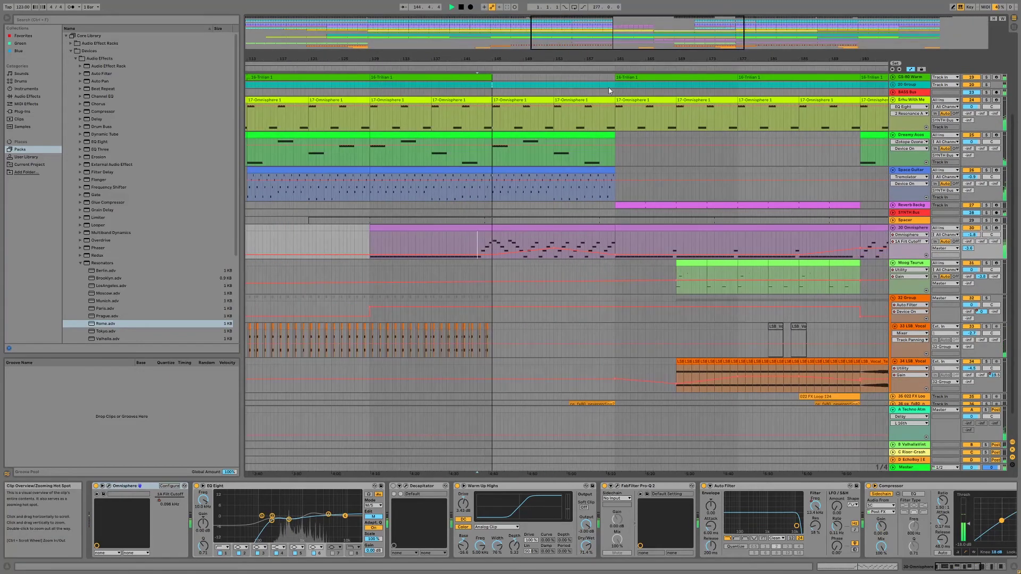
click(541, 227)
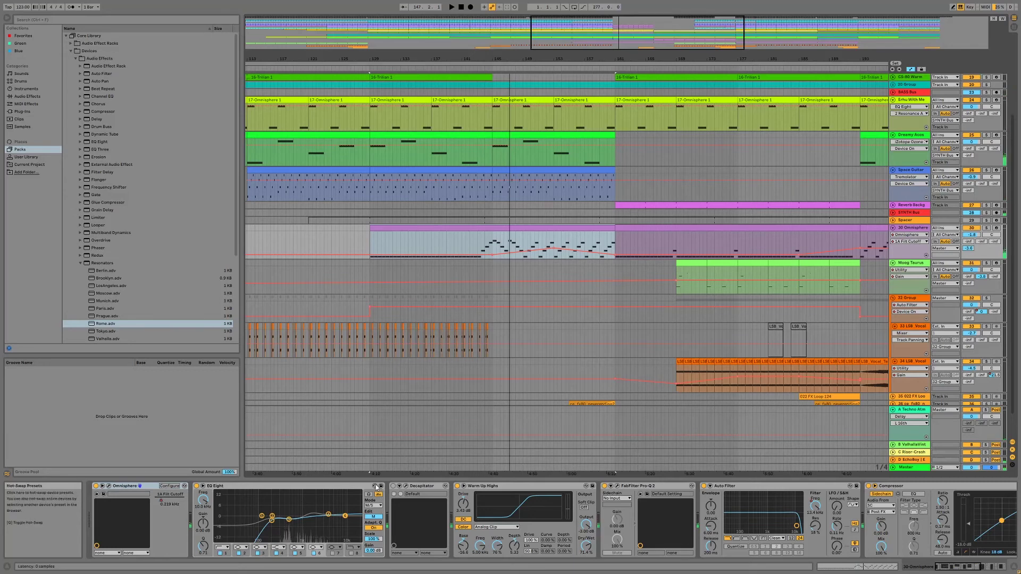
Examine the EQ Eight, Decapitator and Warm Up Highs saturation devices on 30 Omnisphere.
click(203, 487)
click(203, 486)
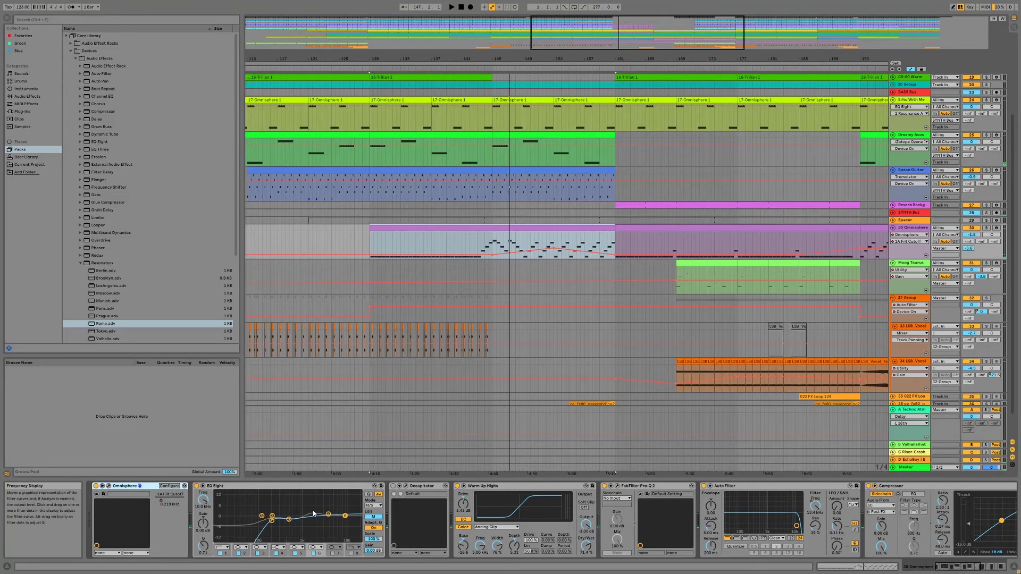
click(503, 487)
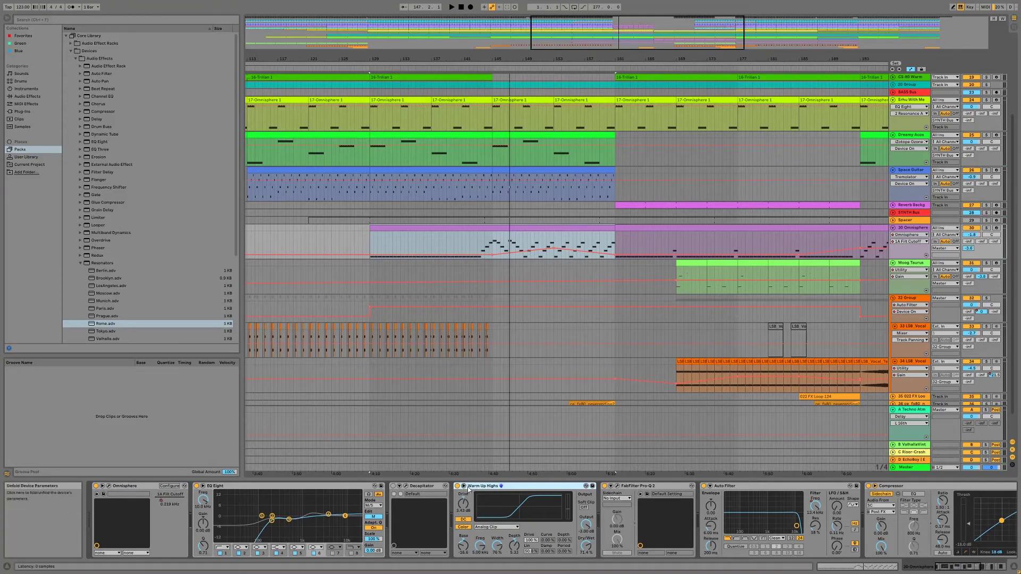
click(423, 486)
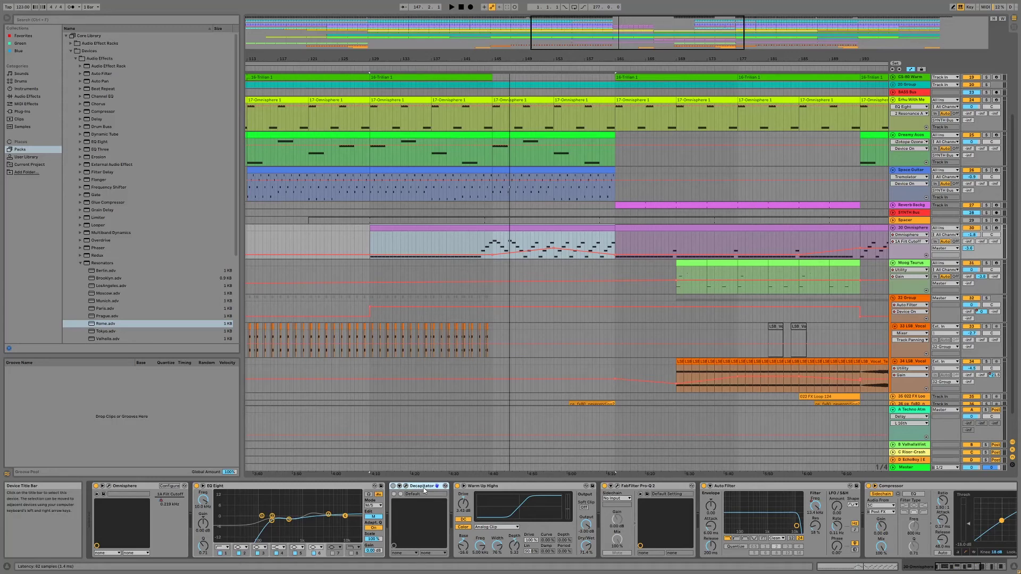
click(485, 487)
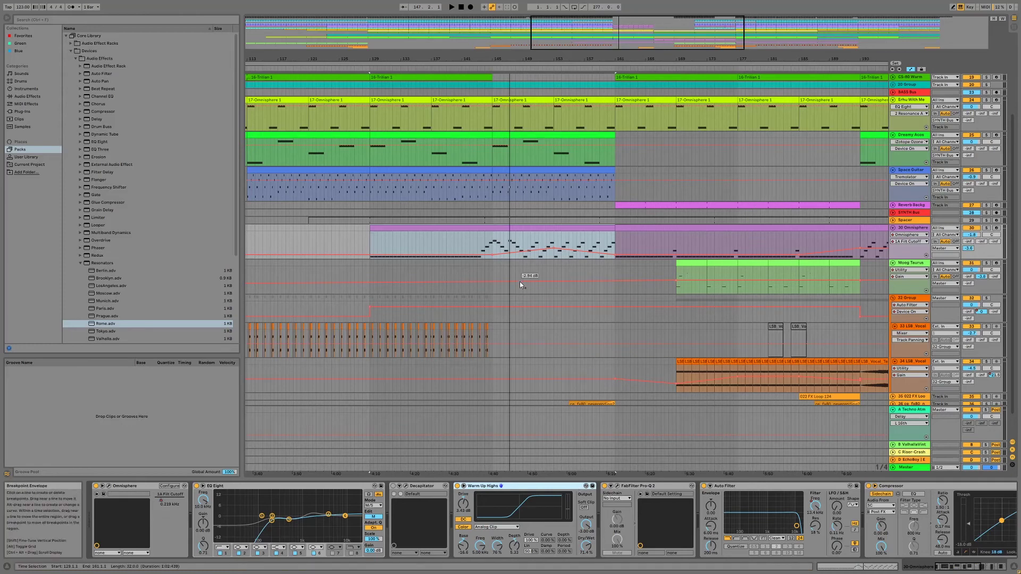
Inspect the FabFilter Pro-Q 2 curve on 30 Omnisphere, close it, and examine the Auto Filter and sidechained Compressor.
click(617, 487)
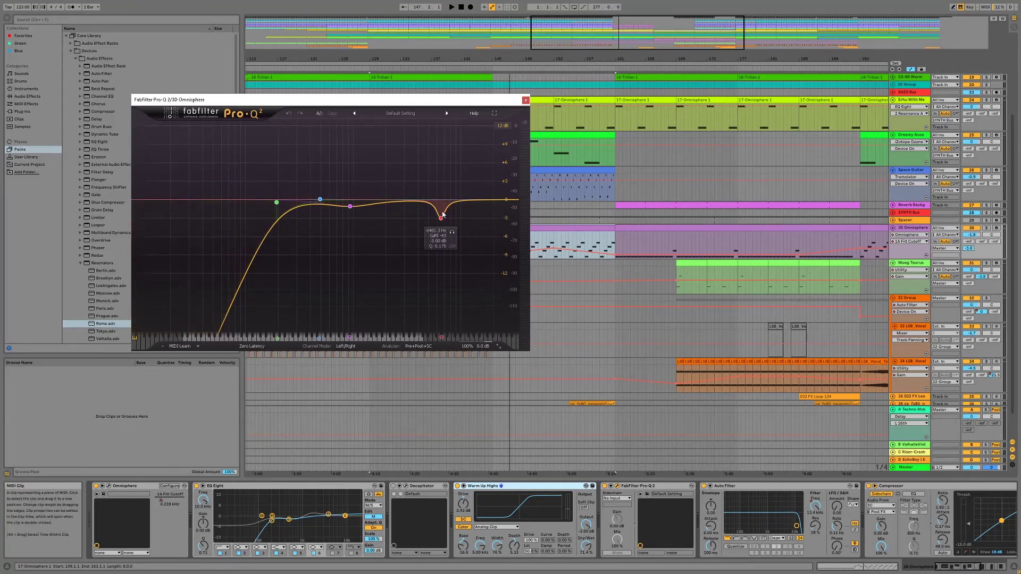
click(525, 100)
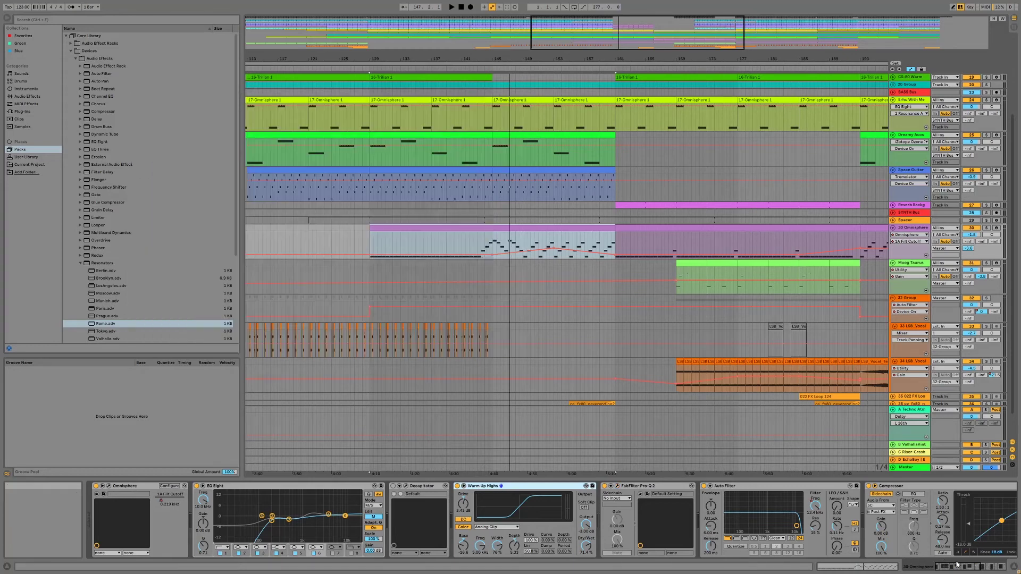
drag(943, 568, 968, 567)
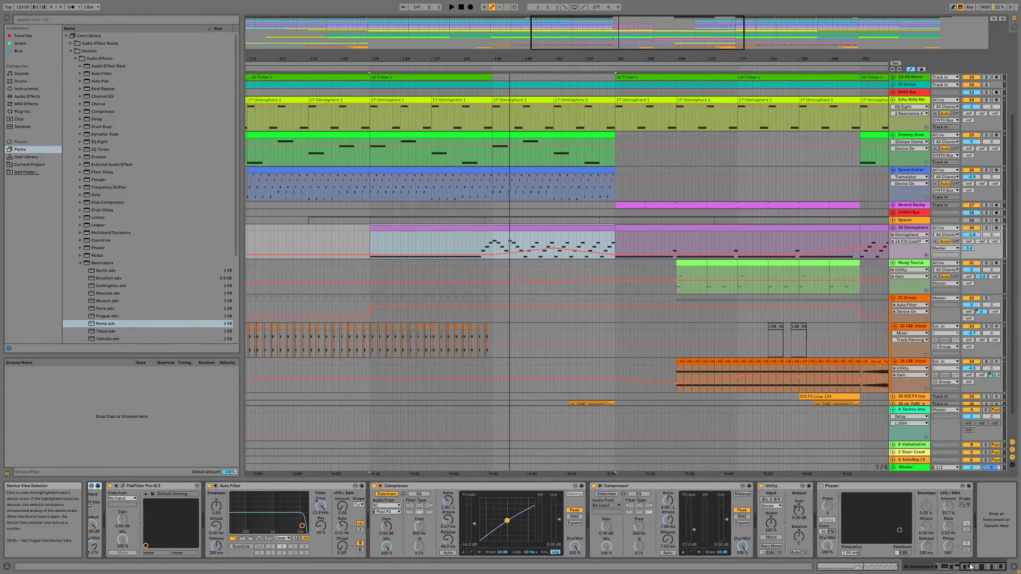
click(251, 484)
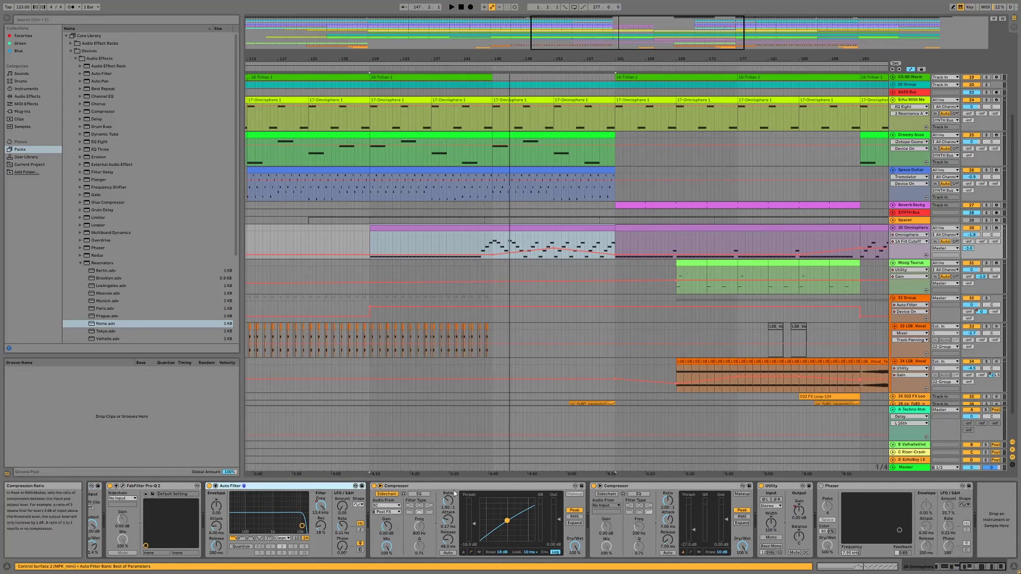
click(448, 486)
Play 30 Omnisphere soloed from bar 129 and from bar 144 to watch both Compressors work, and stop playback.
key(space)
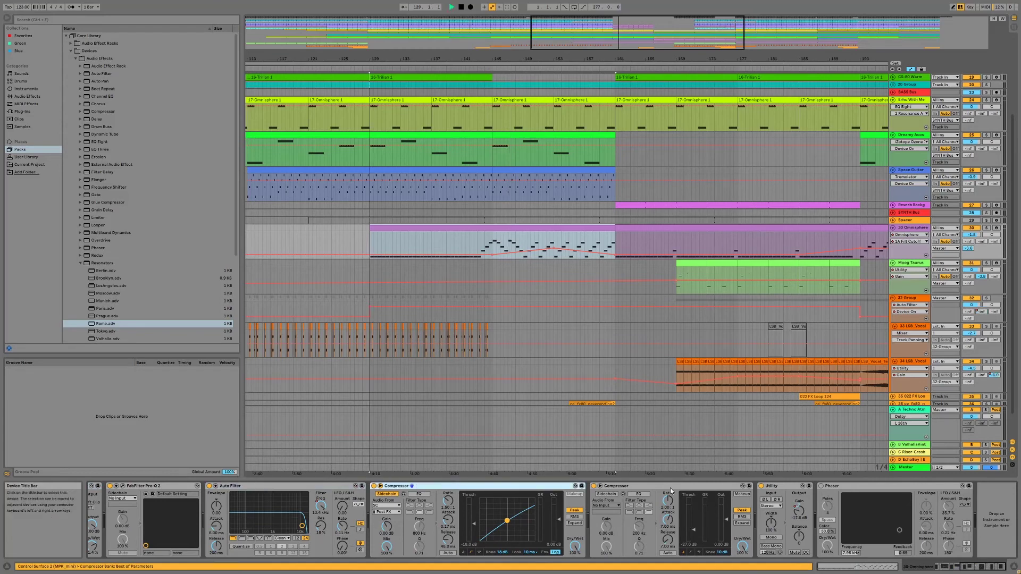
click(986, 229)
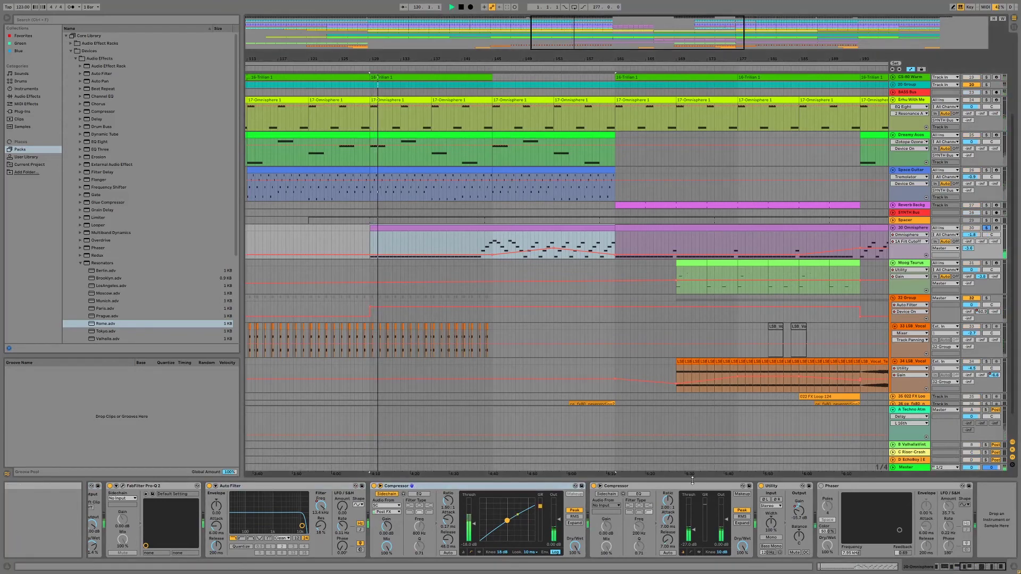
click(489, 253)
click(621, 485)
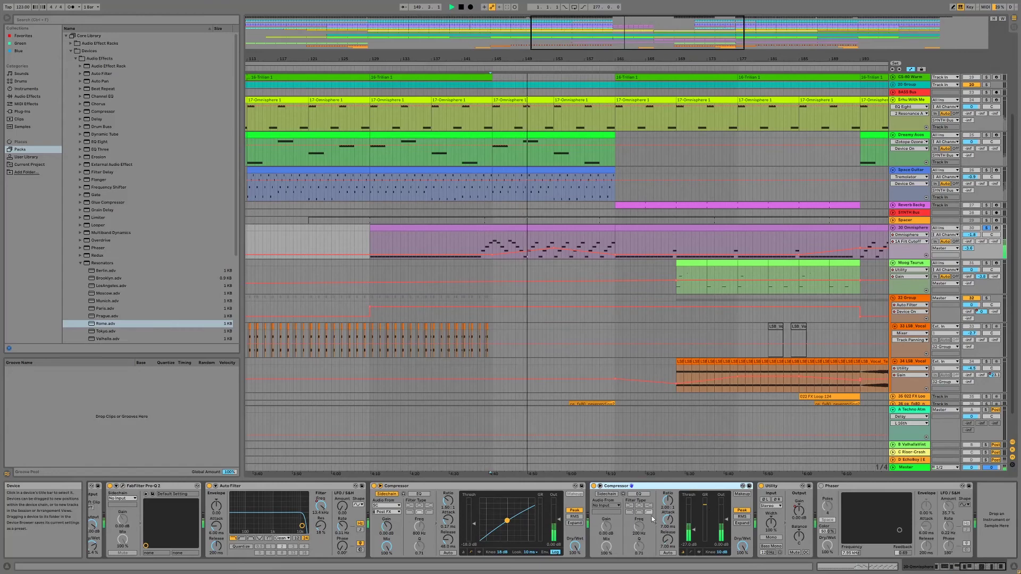
key(space)
Solo the D-EchoBoy return track, view its EchoBoy and EQ Eight chain in the Session mixer, and return to the arrangement.
scroll(586, 101, down, 2)
key(minus)
key(minus)
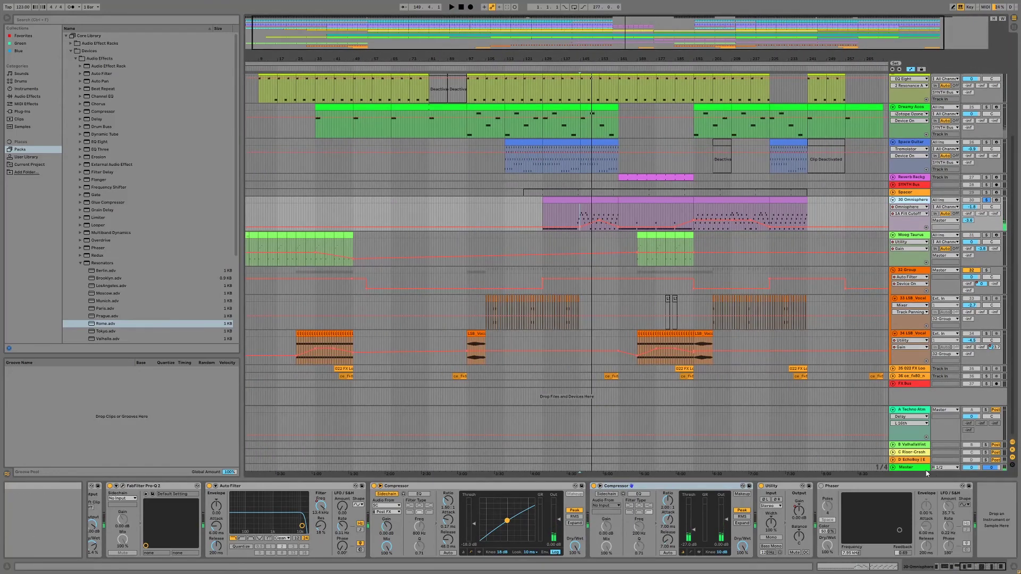
click(986, 461)
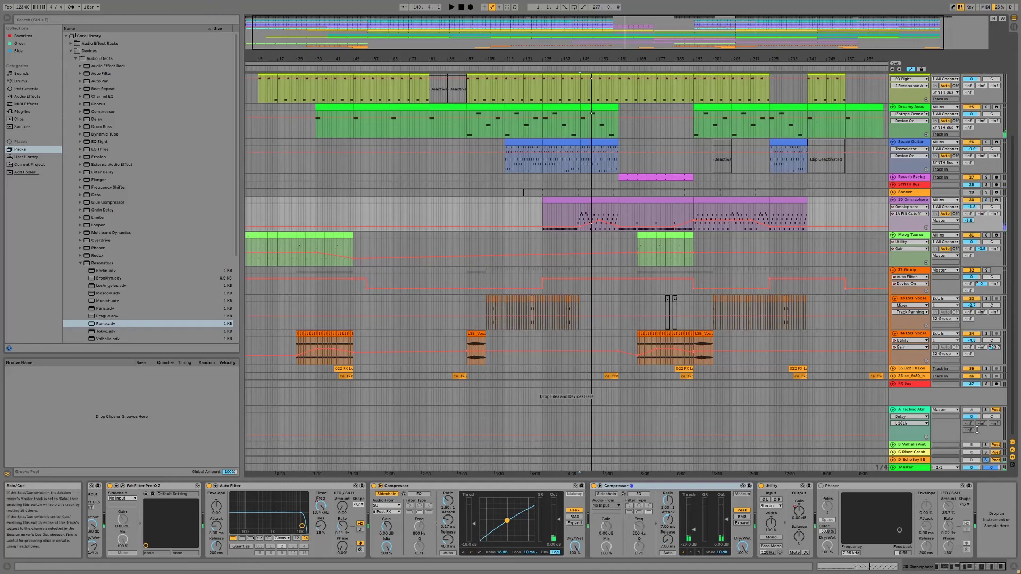
key(Tab)
click(949, 21)
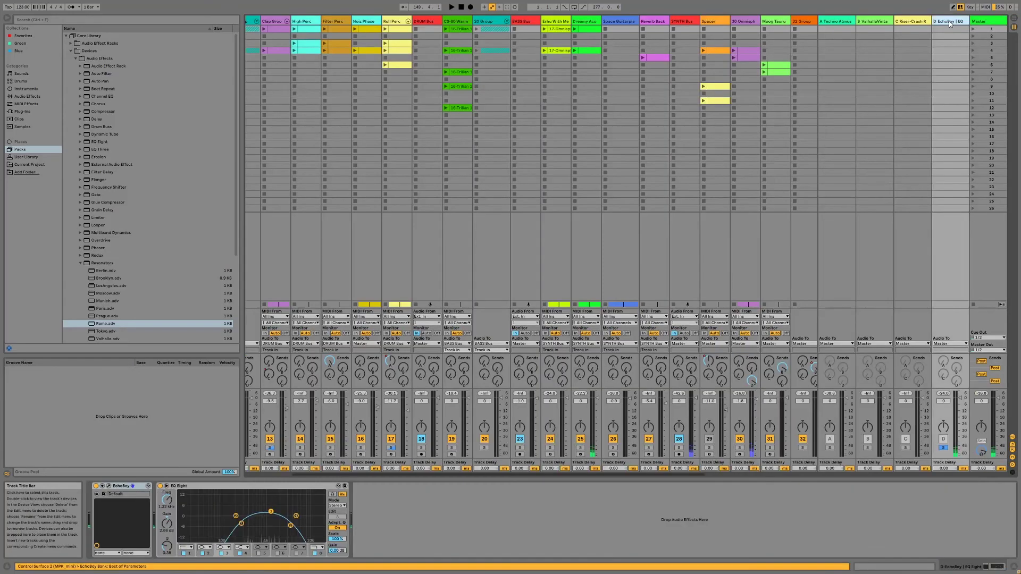
key(Tab)
key(Tab)
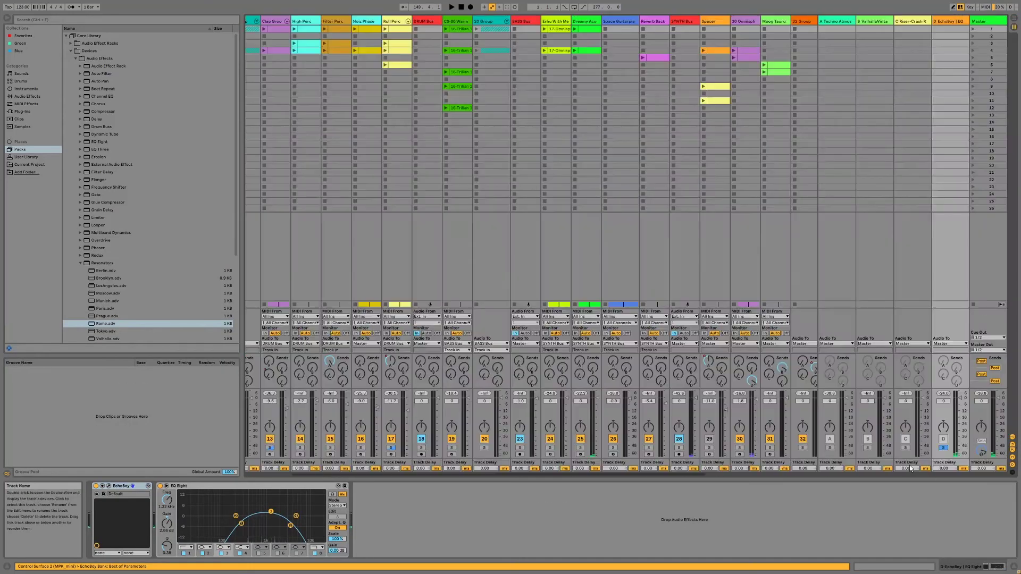
key(Tab)
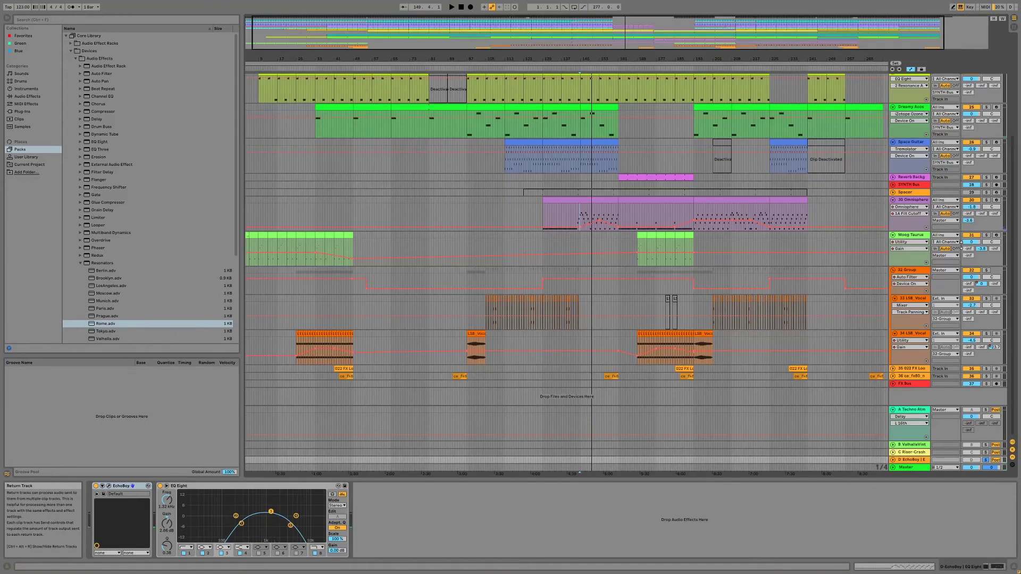
Solo 30 Omnisphere, play from bar 144 and show its D-EchoBoy send automation to audition the echo.
click(987, 201)
key(space)
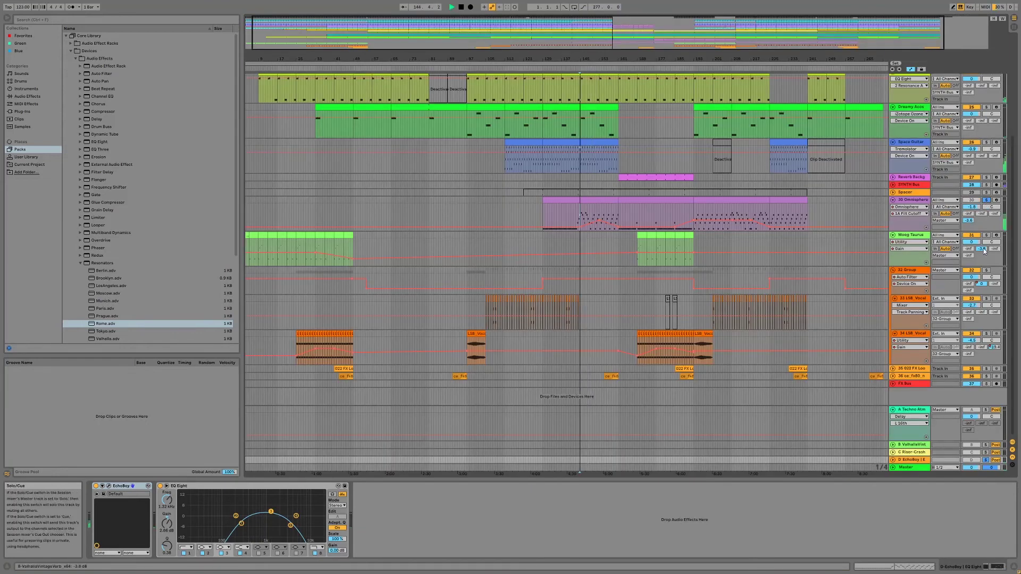
click(968, 220)
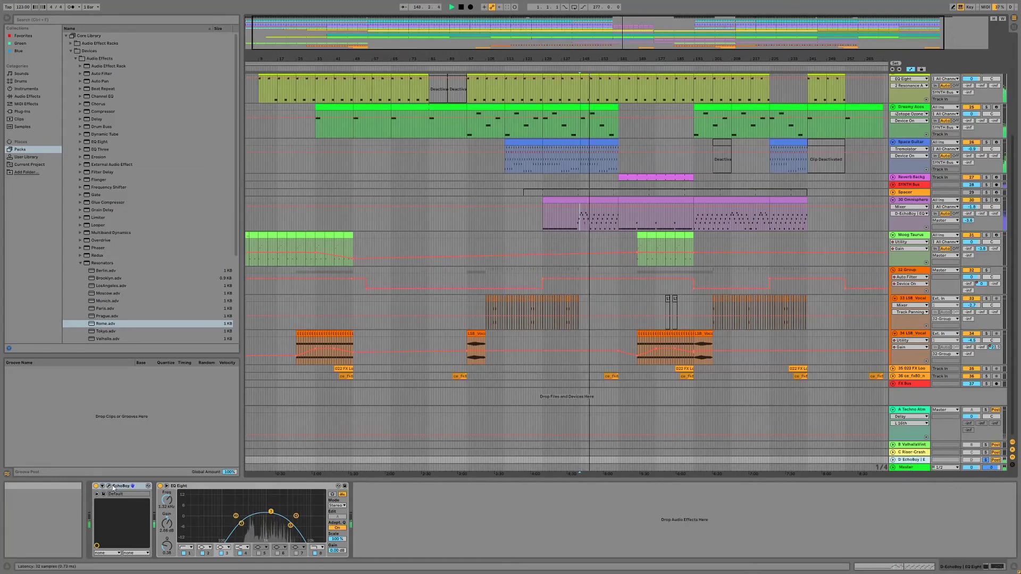
Open EchoBoy on the return track and browse its echo style list, keeping Digital Delay selected.
key(ctrl+alt+p)
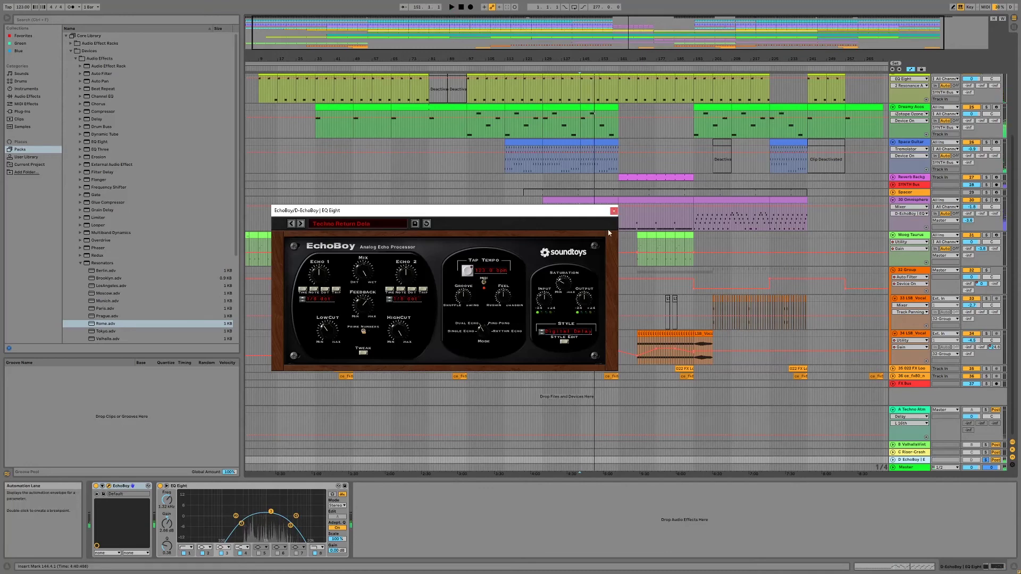
click(565, 333)
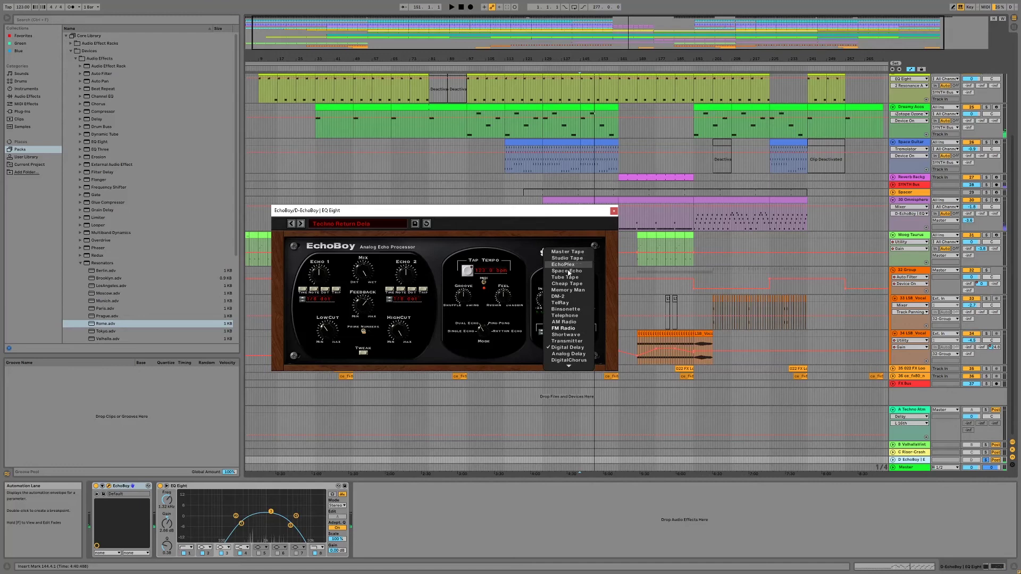
mouse_move(569, 371)
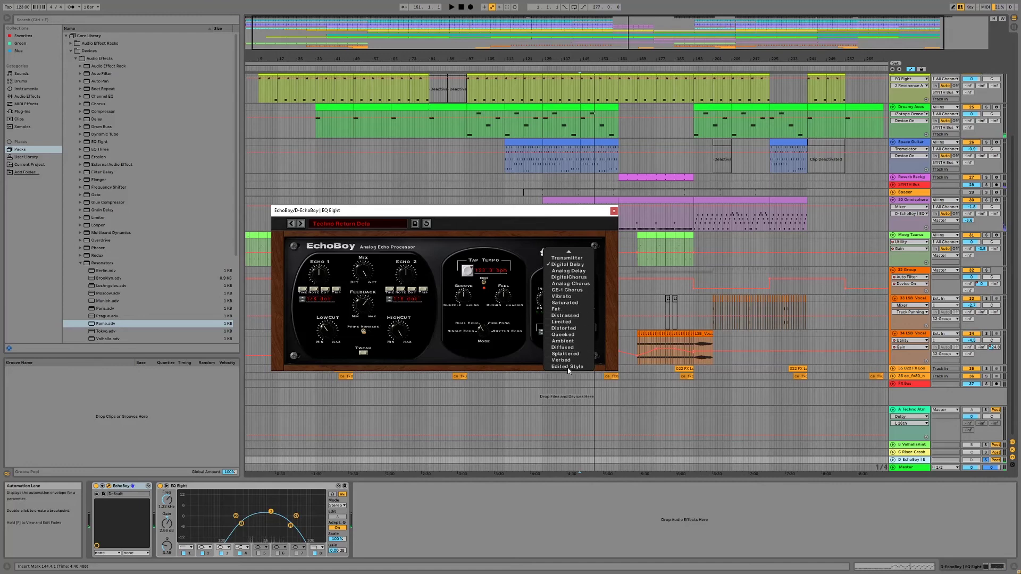
mouse_move(574, 254)
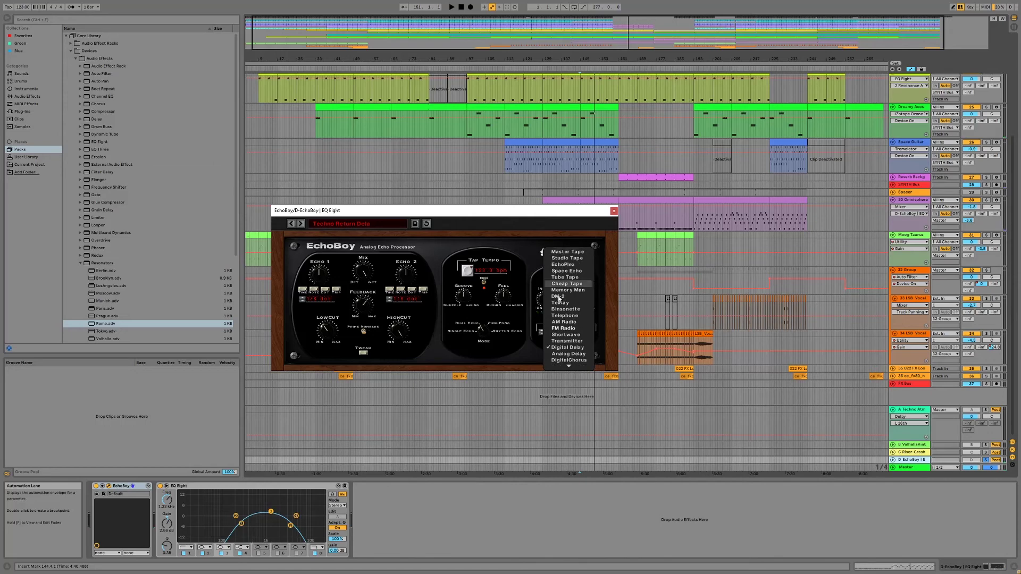
click(532, 358)
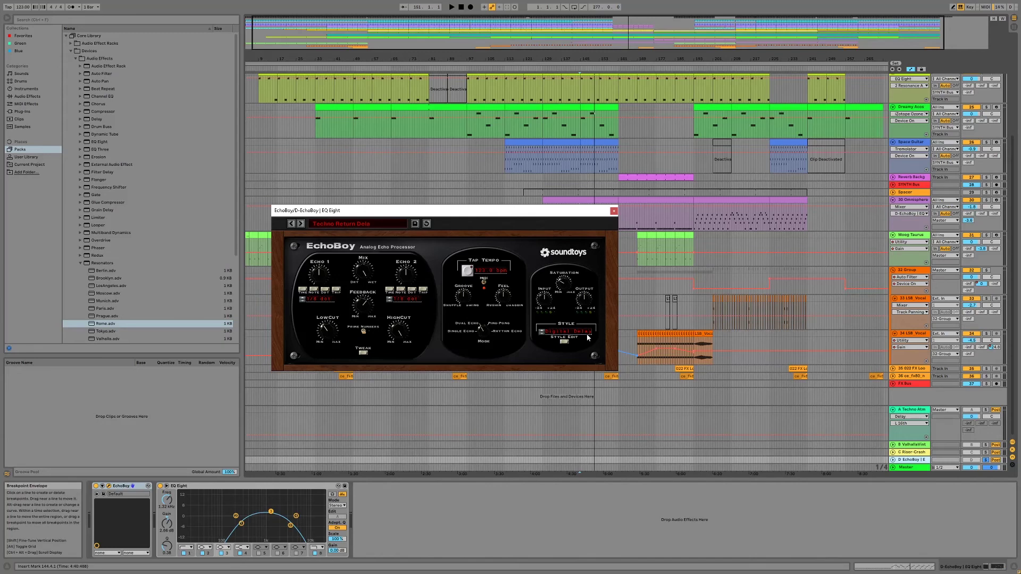
Close the EchoBoy window, show the Moog Taurus device chain and open its MIDI clip near the arrangement's start.
click(614, 211)
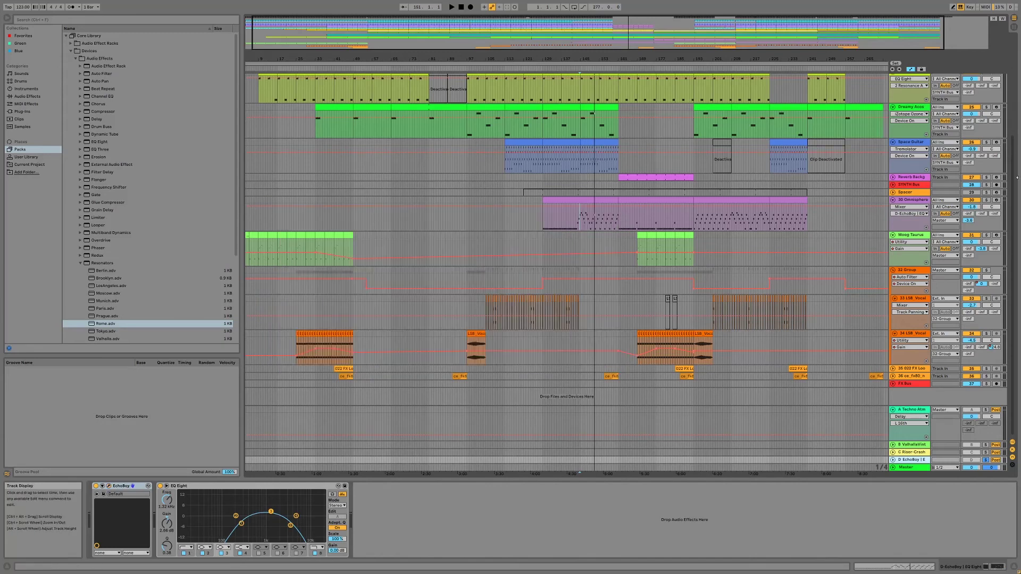
click(915, 257)
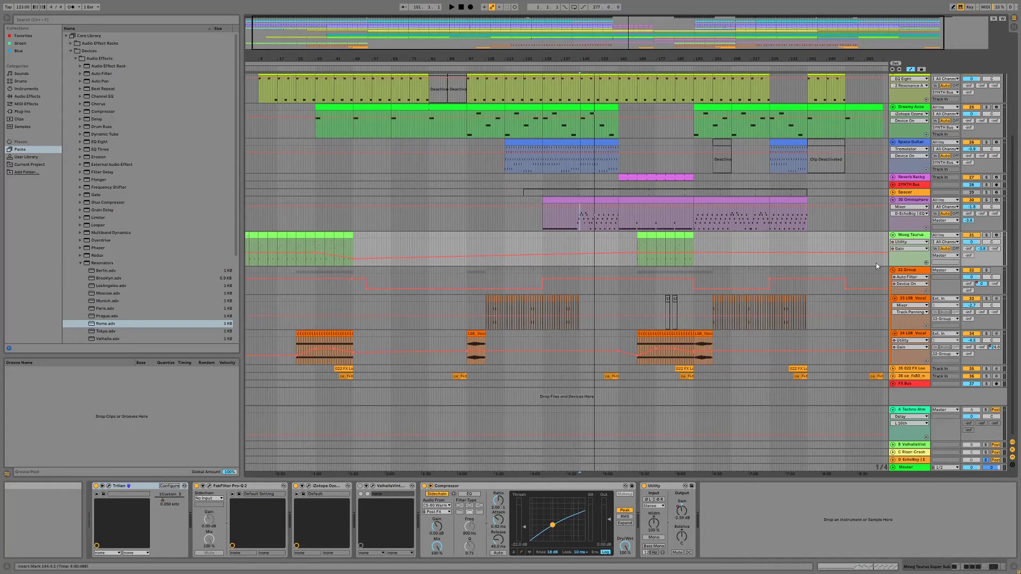
click(891, 263)
click(269, 234)
double_click(269, 235)
Solo the Moog Taurus track and restart playback from the beginning of the arrangement to audition it.
click(986, 235)
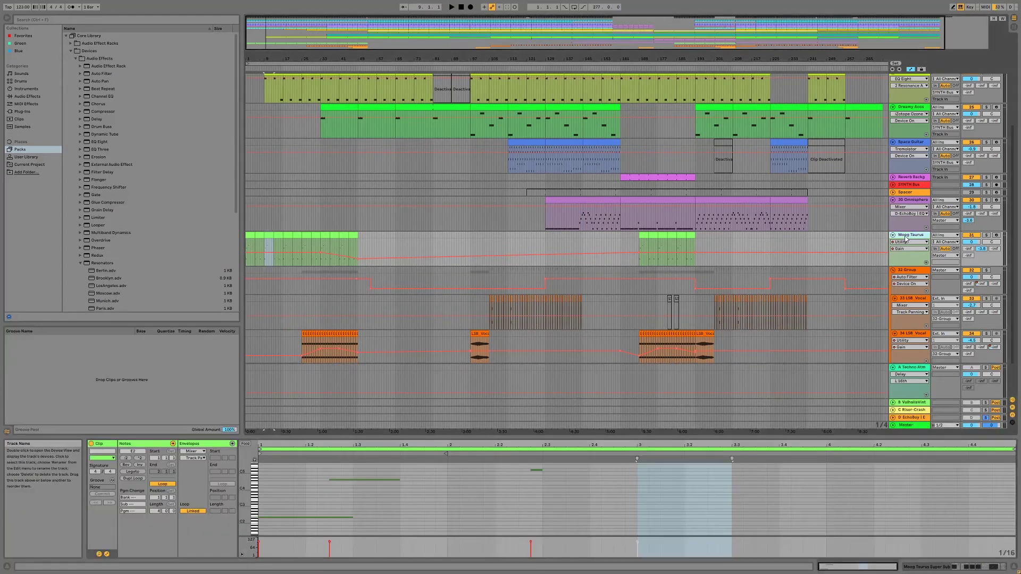
key(space)
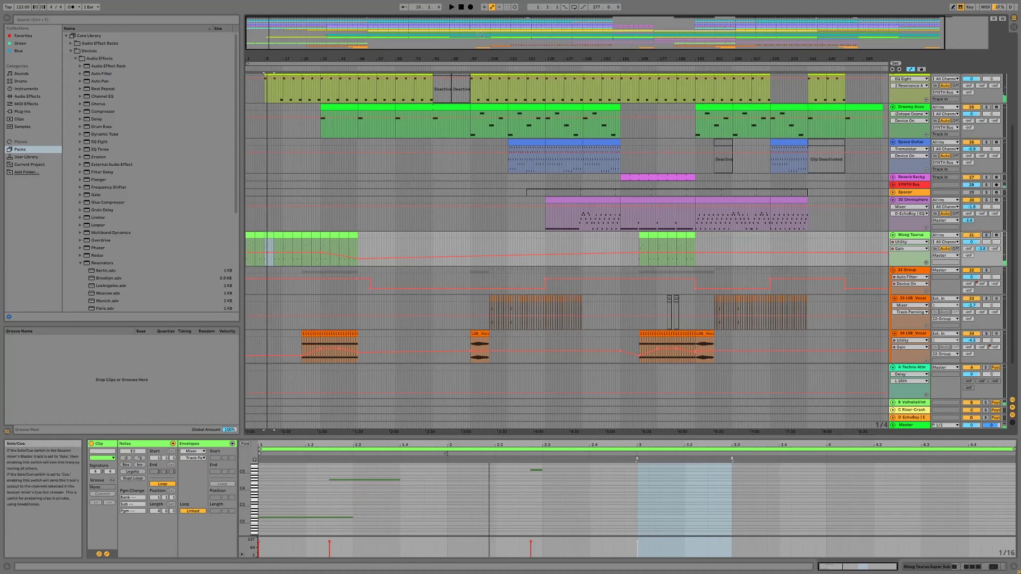
double_click(459, 7)
key(space)
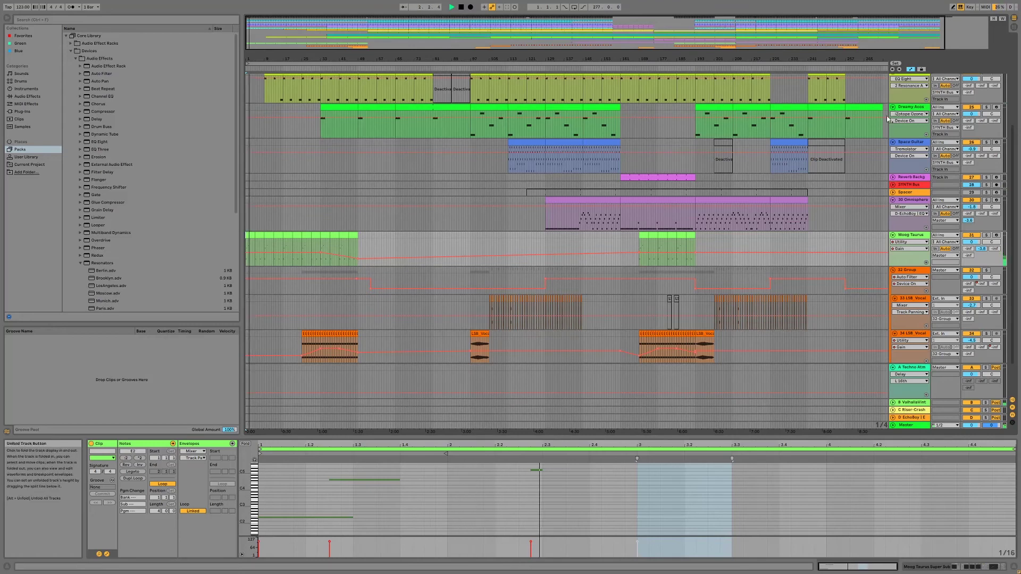
Show the Moog Taurus device chain and place its FabFilter Pro-Q 2 and Ozone 7 Dynamic EQ windows side by side during playback.
key(shift+Tab)
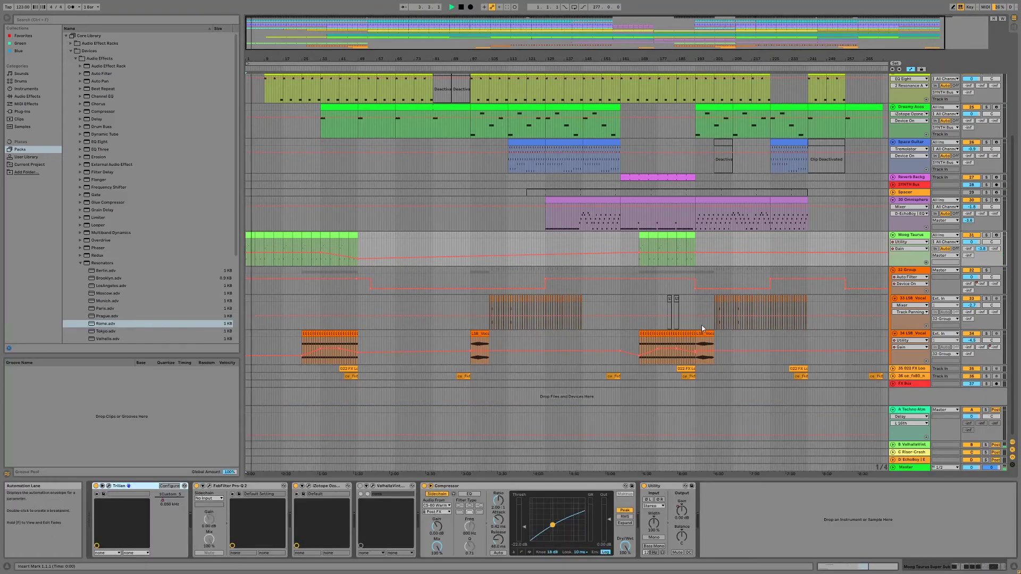
click(209, 486)
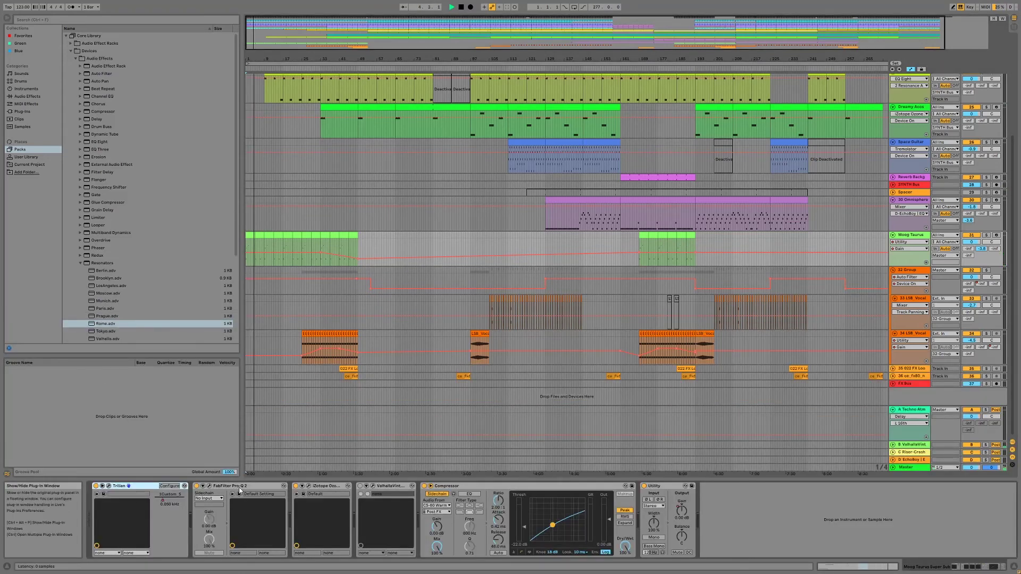
click(310, 486)
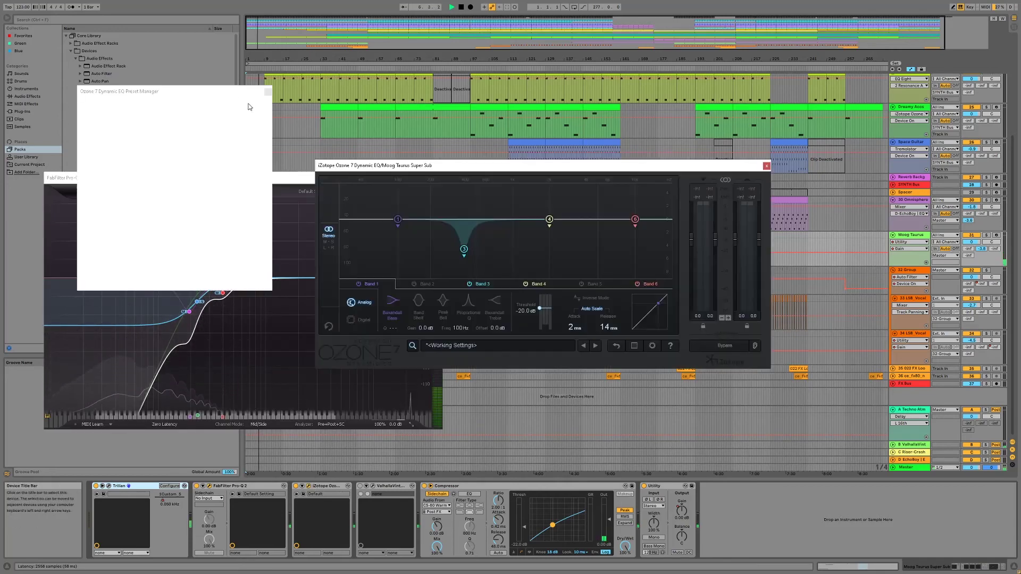
click(268, 91)
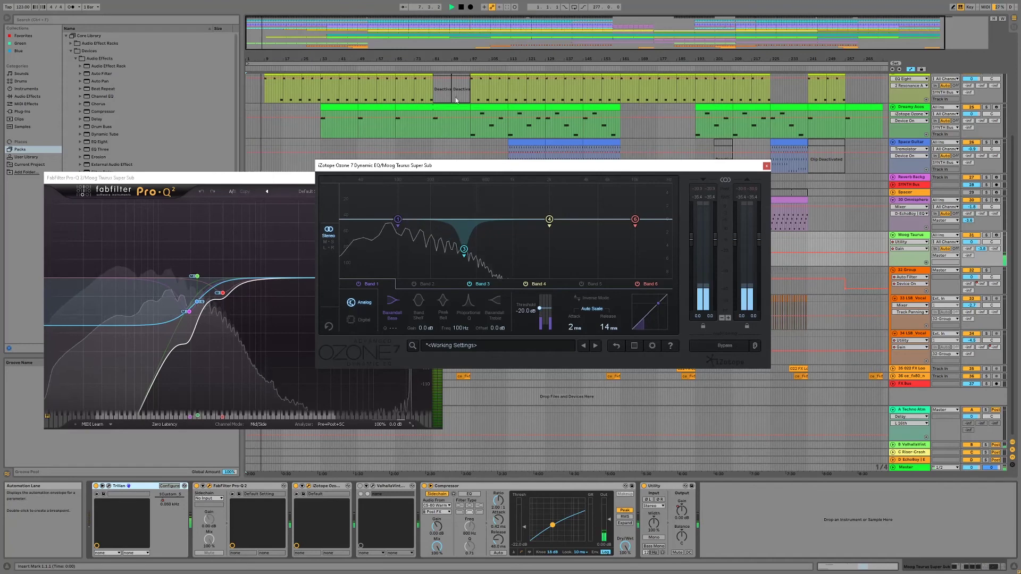
drag(379, 166, 526, 176)
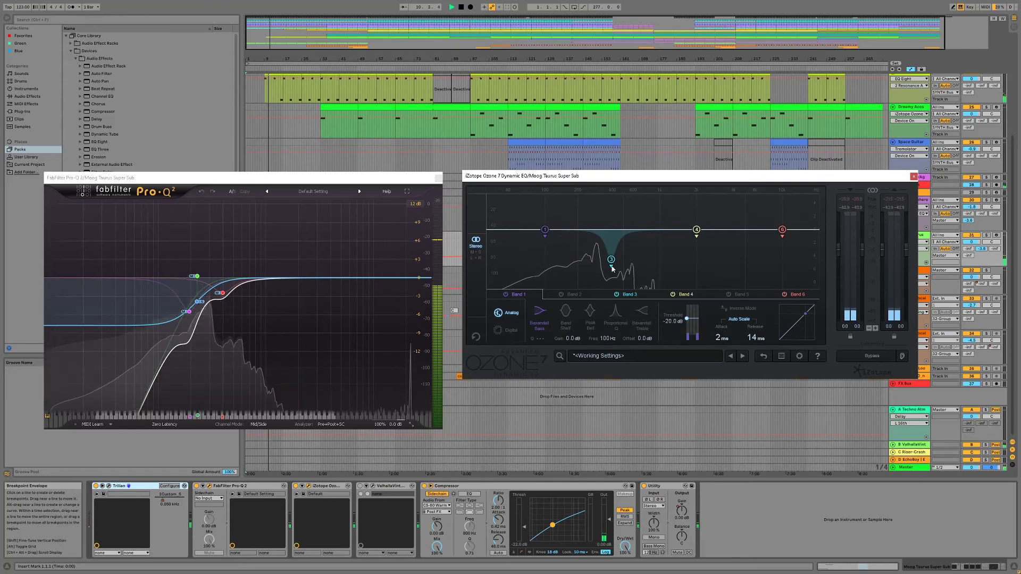
View the Band 3 settings in Ozone 7 Dynamic EQ, then close both EQ windows.
click(629, 294)
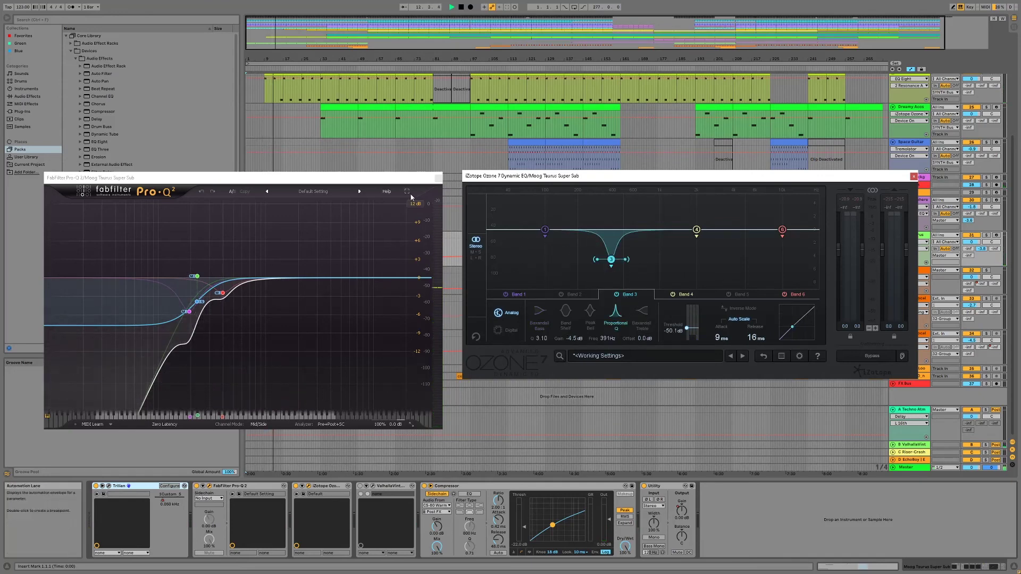
click(437, 185)
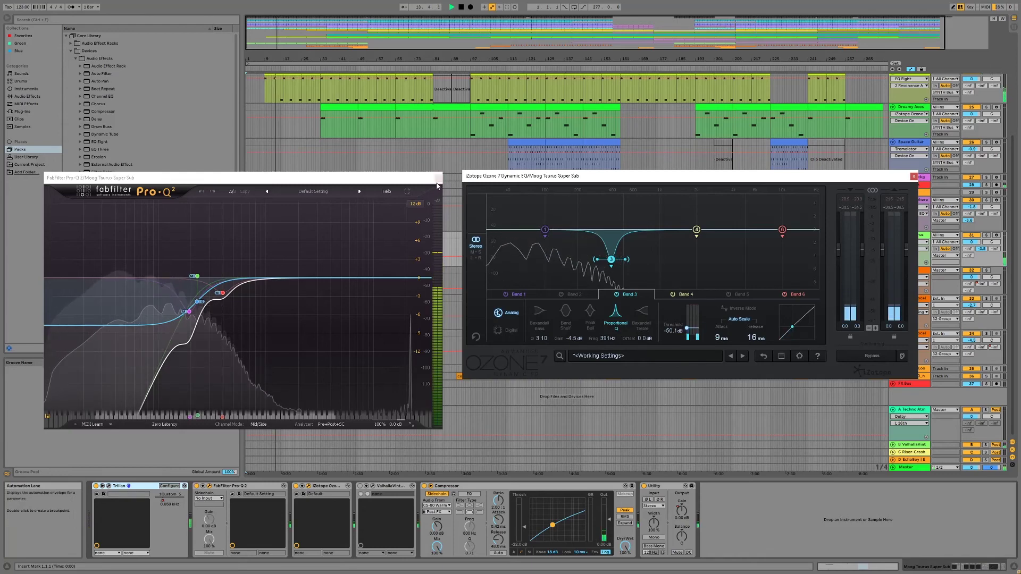
click(438, 179)
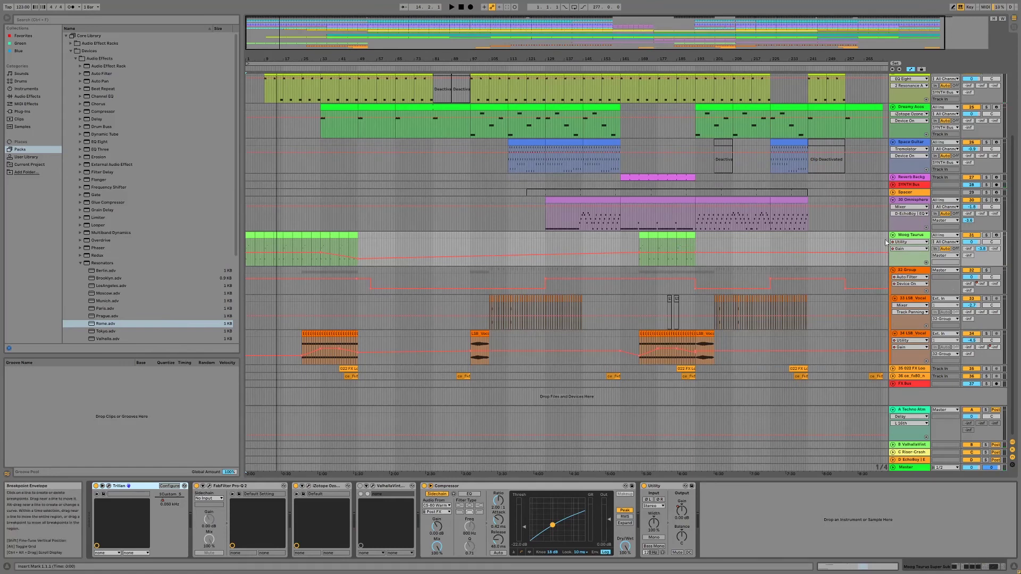
Unfold the Reverb Background track, solo it and play it from bar 161 to audition the sound.
click(893, 177)
click(905, 179)
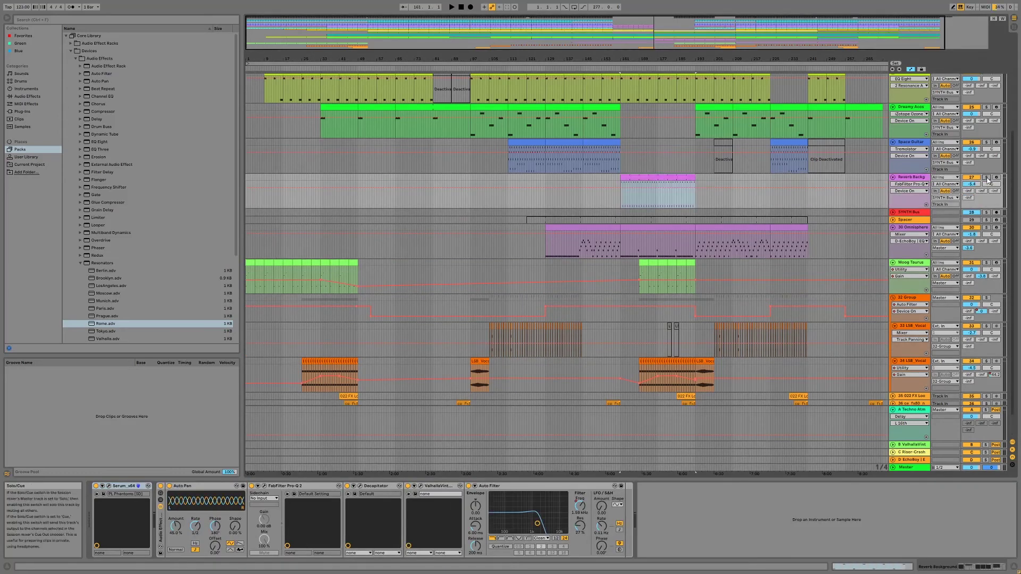
click(986, 177)
scroll(720, 239, up, 4)
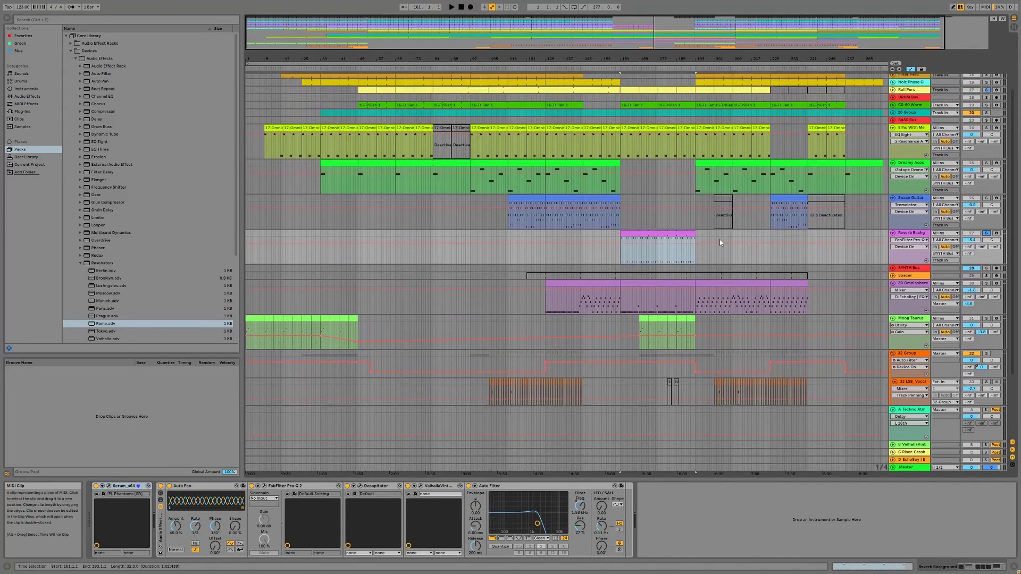
key(space)
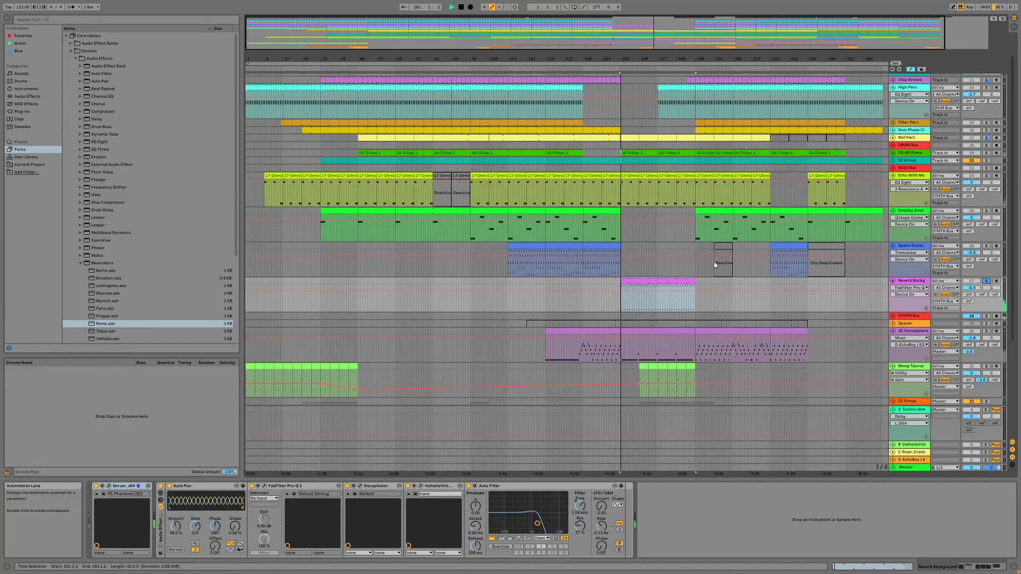
click(971, 282)
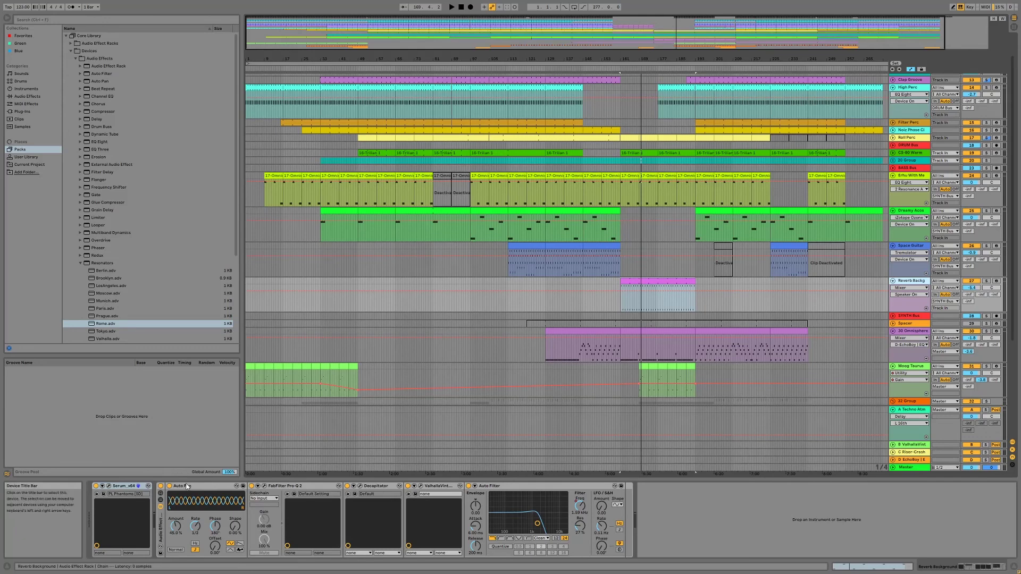
Examine the FabFilter Pro-Q 2 curve on Reverb Background and close the plug-in.
click(265, 486)
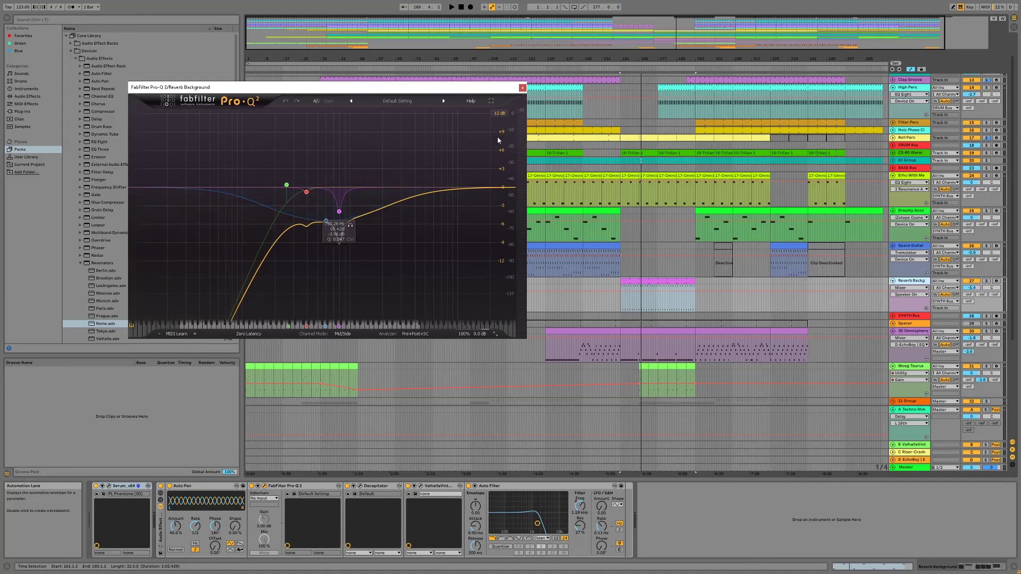
click(527, 88)
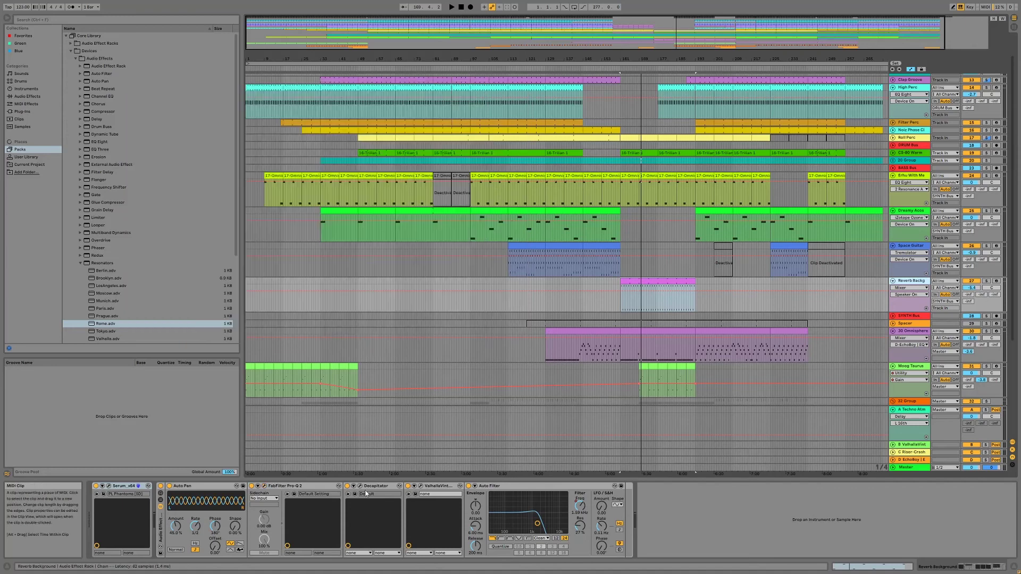
click(264, 486)
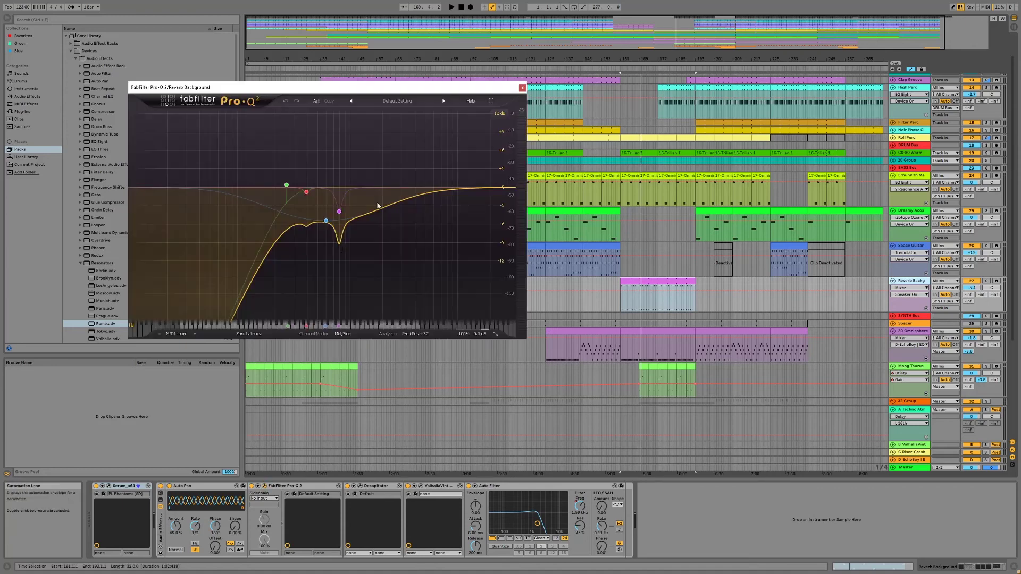
click(524, 88)
Inspect Reverb Background's Decapitator settings, recheck its Pro-Q 2 curve and close both plug-ins.
click(359, 486)
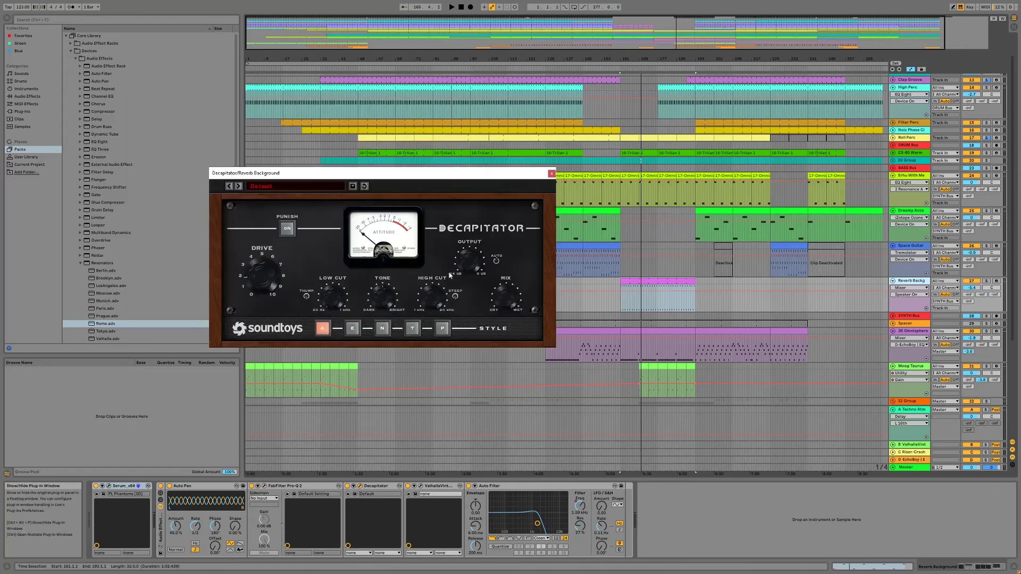
click(551, 174)
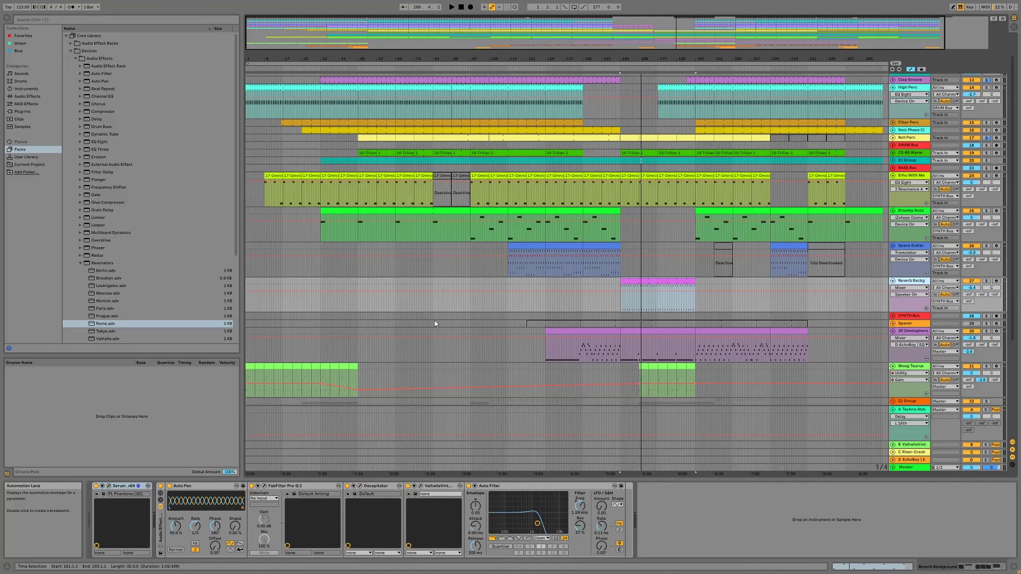
click(264, 485)
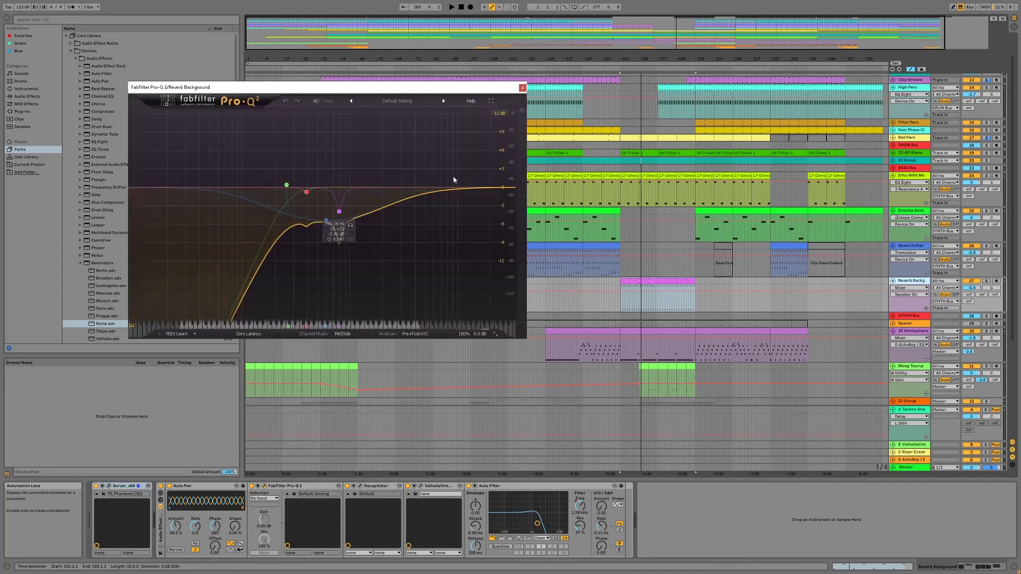
click(523, 87)
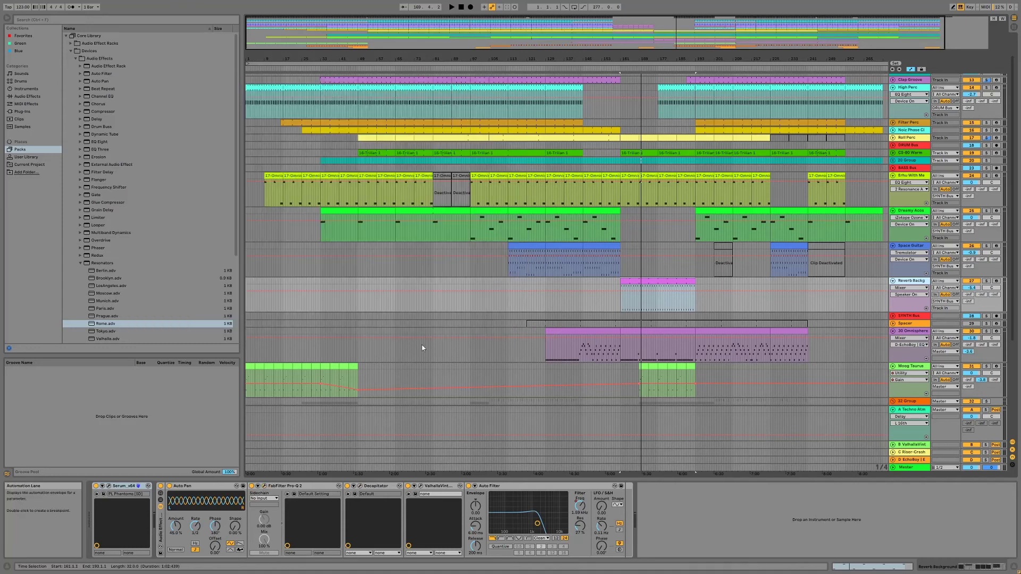
Open ValhallaVintageVerb on Reverb Background, lower its mix to 21.6% during soloed playback, and close it.
click(421, 486)
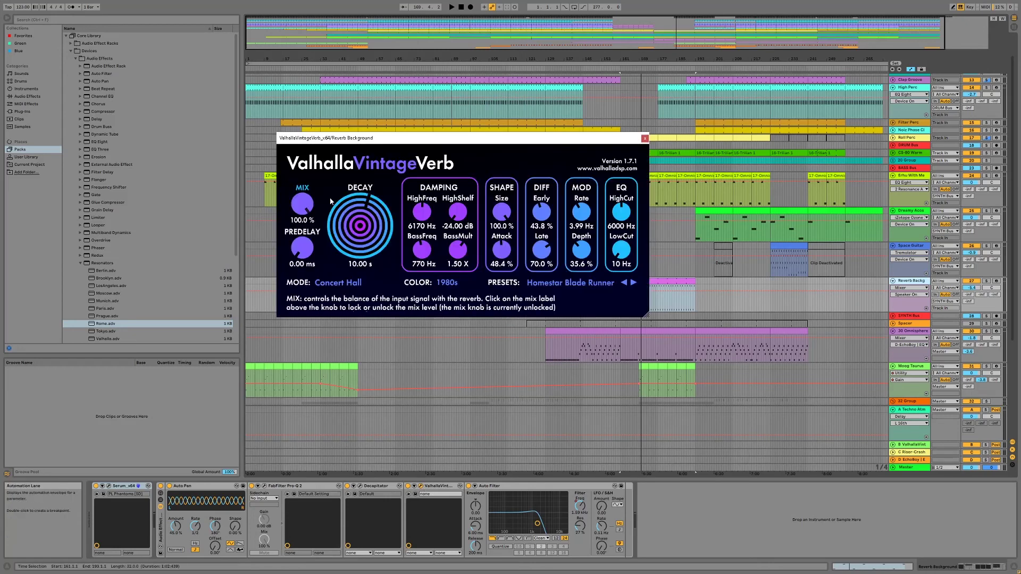
click(986, 281)
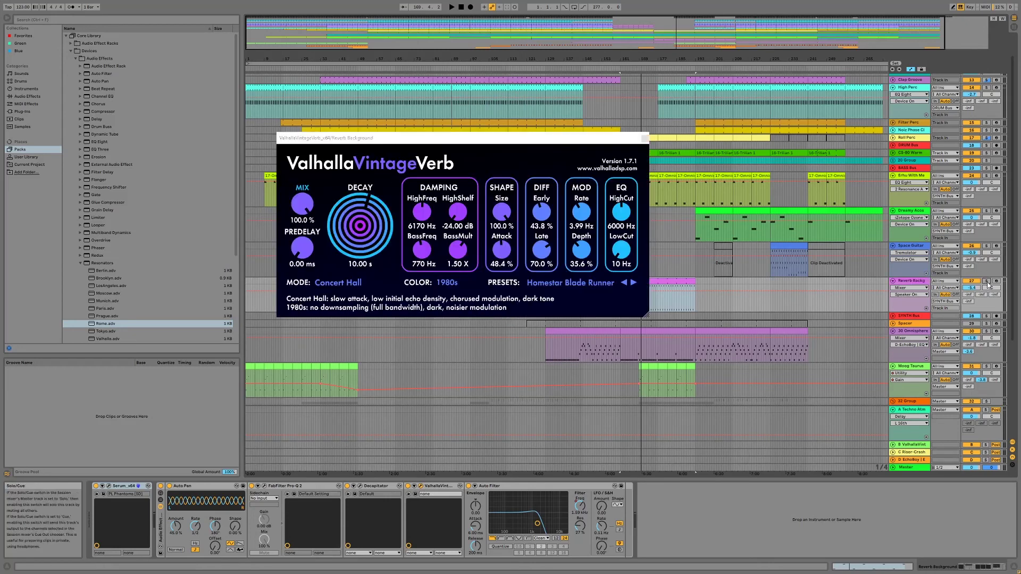
key(space)
drag(302, 205, 281, 244)
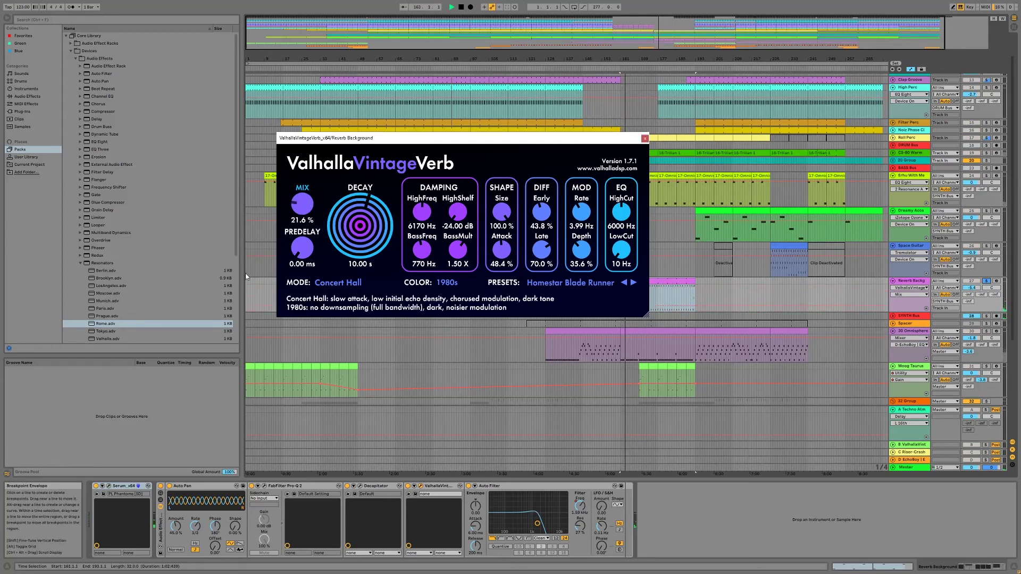
click(645, 139)
key(space)
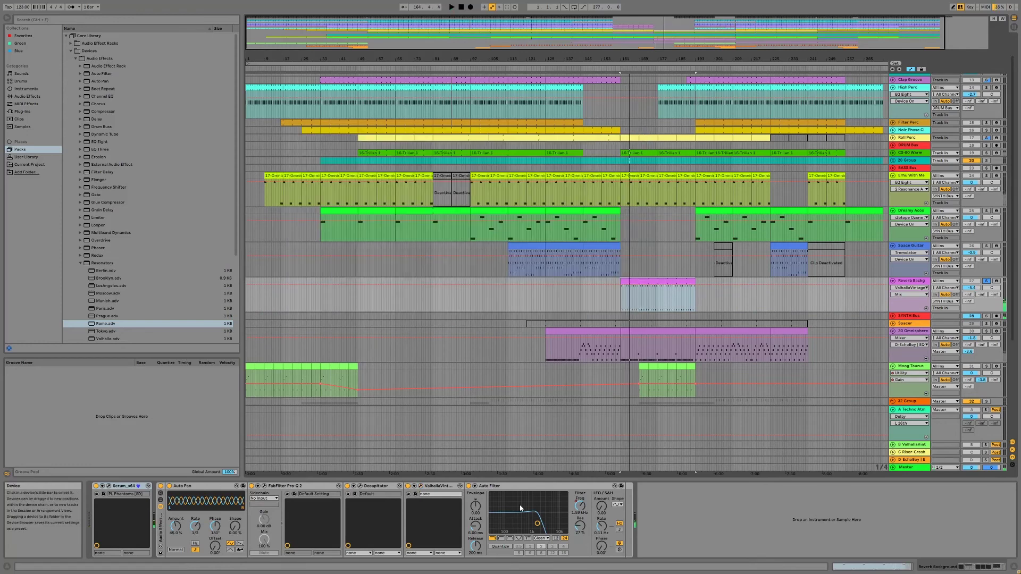
Show the automation of the Auto Filter's frequency on Reverb Background and select its Serum instrument.
right_click(579, 505)
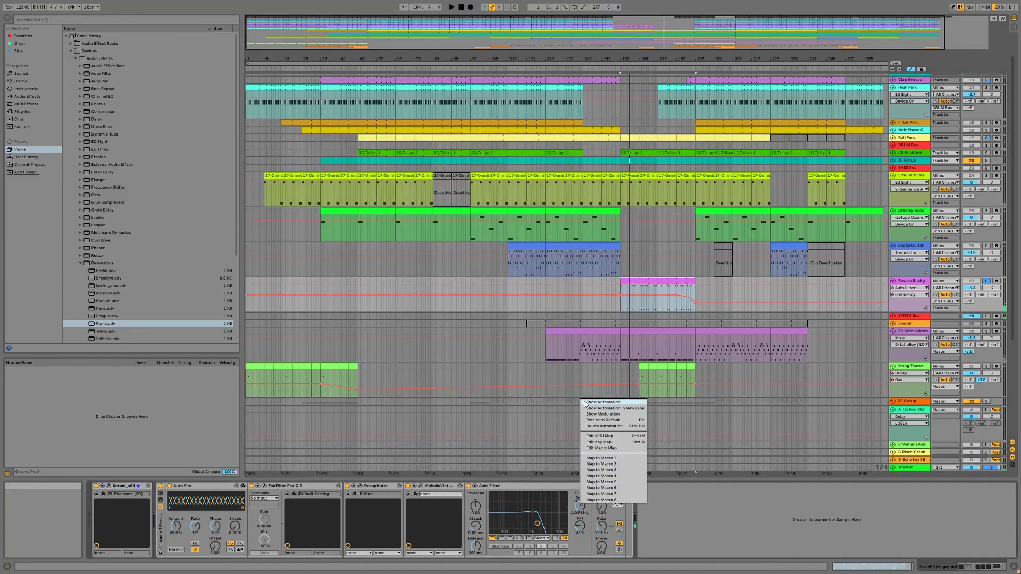
click(611, 403)
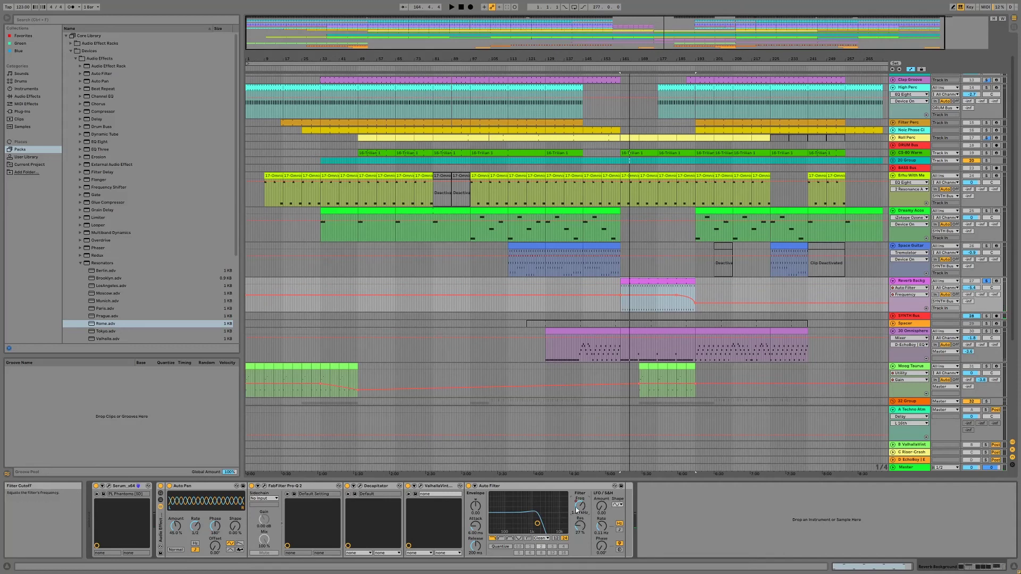
click(119, 488)
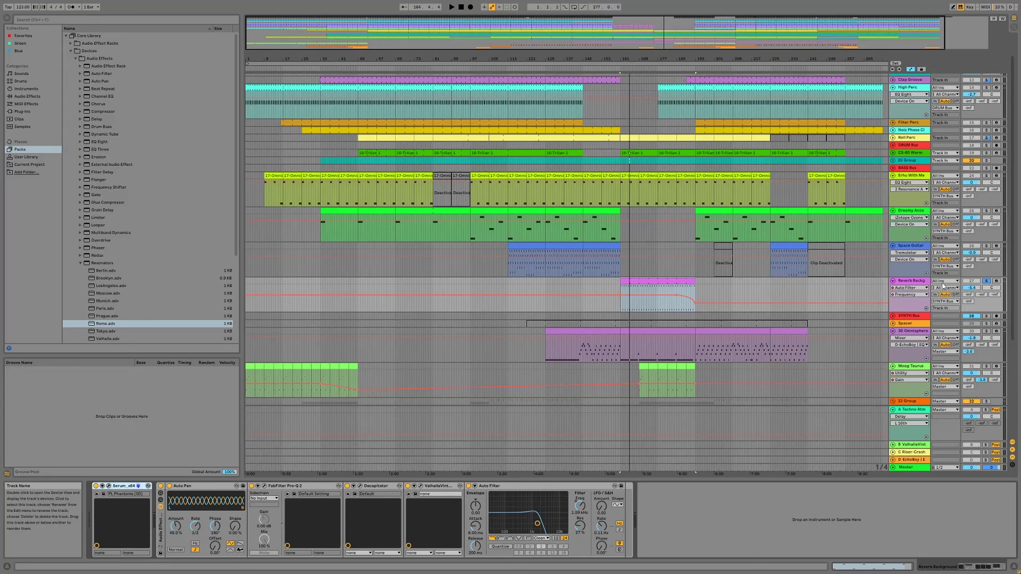
Fold the Reverb Background, Moog Taurus and 30 Omnisphere tracks.
click(893, 281)
scroll(893, 287, down, 3)
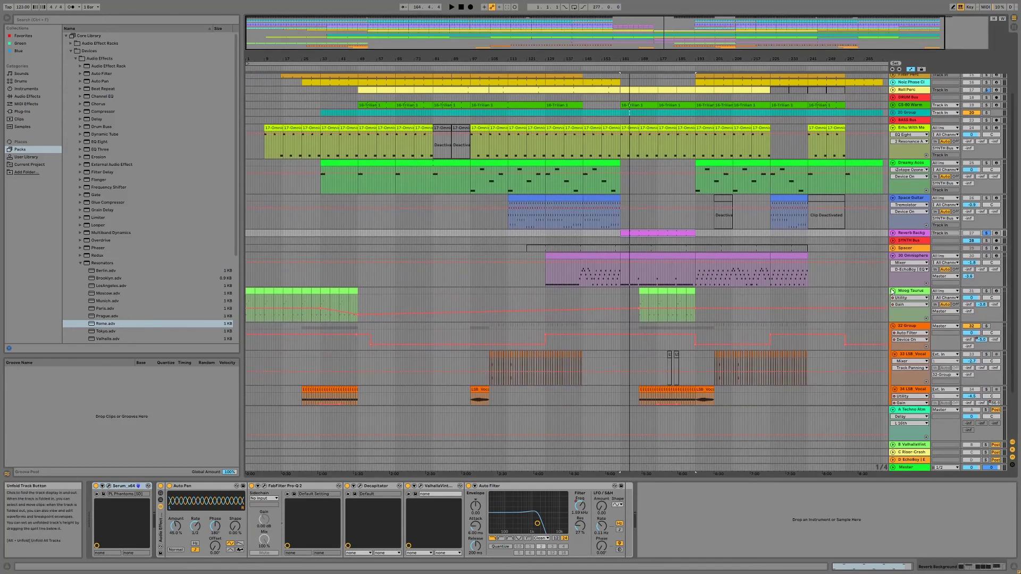
click(892, 291)
click(893, 256)
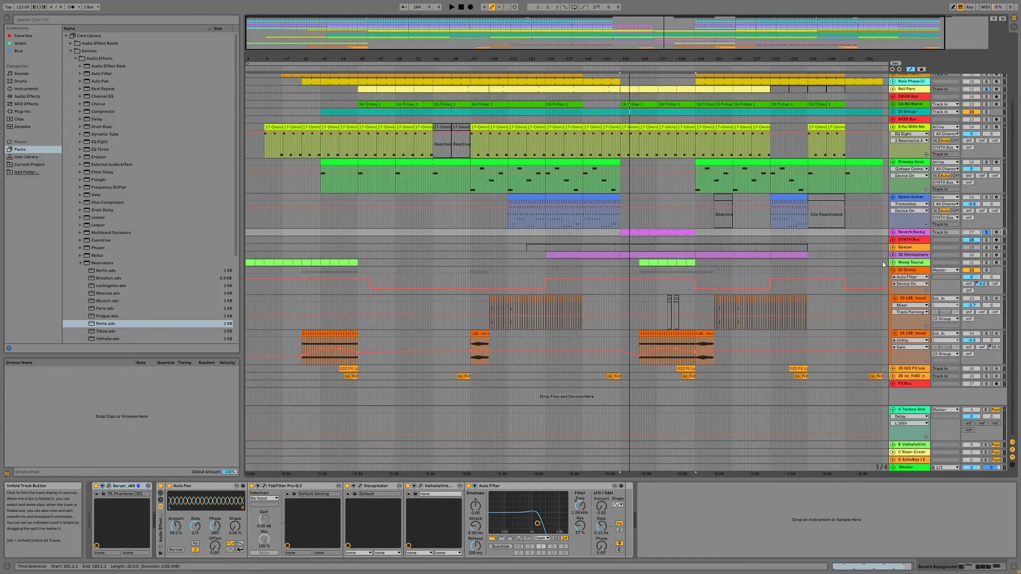
click(914, 270)
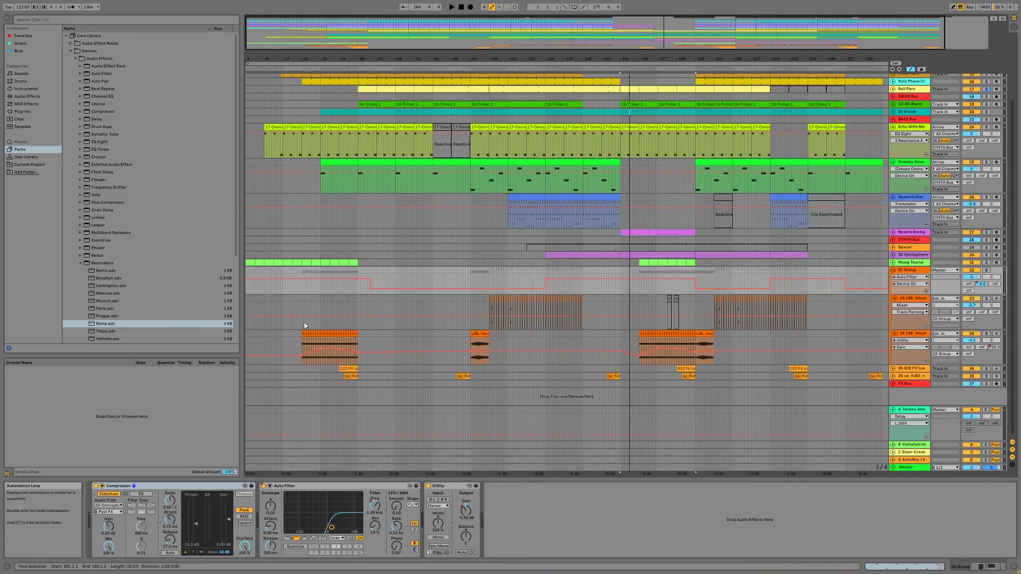
click(333, 326)
key(space)
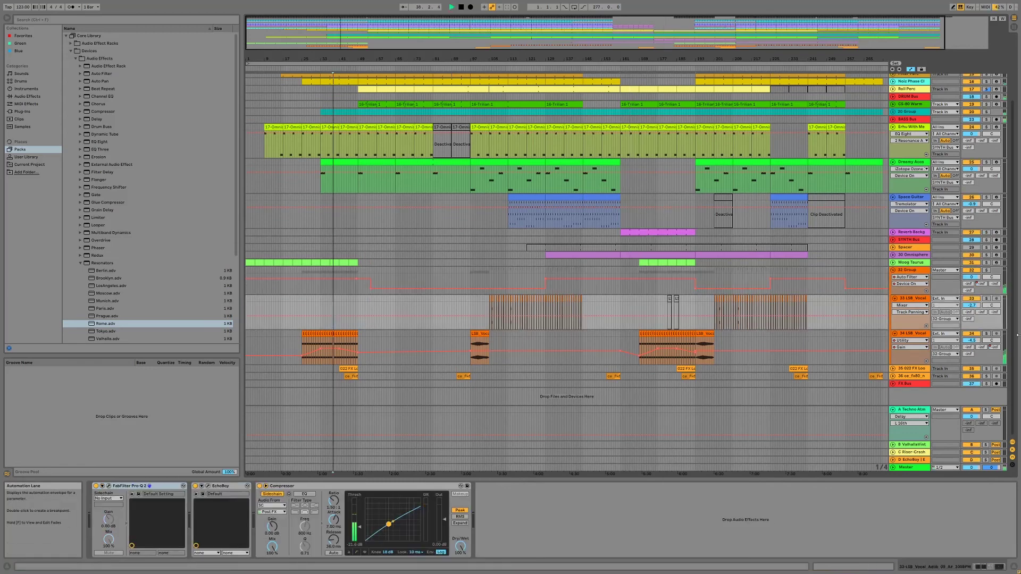
Toggle the 32 Group's solo during playback and display the device chain of the 34 LSB_Vocal track.
click(986, 270)
click(987, 271)
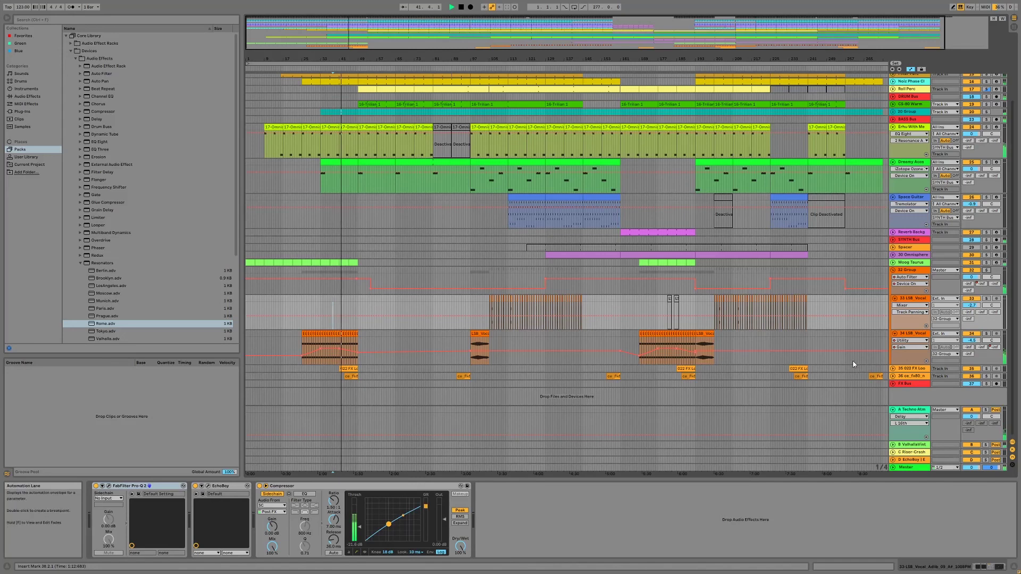
scroll(386, 71, up, 3)
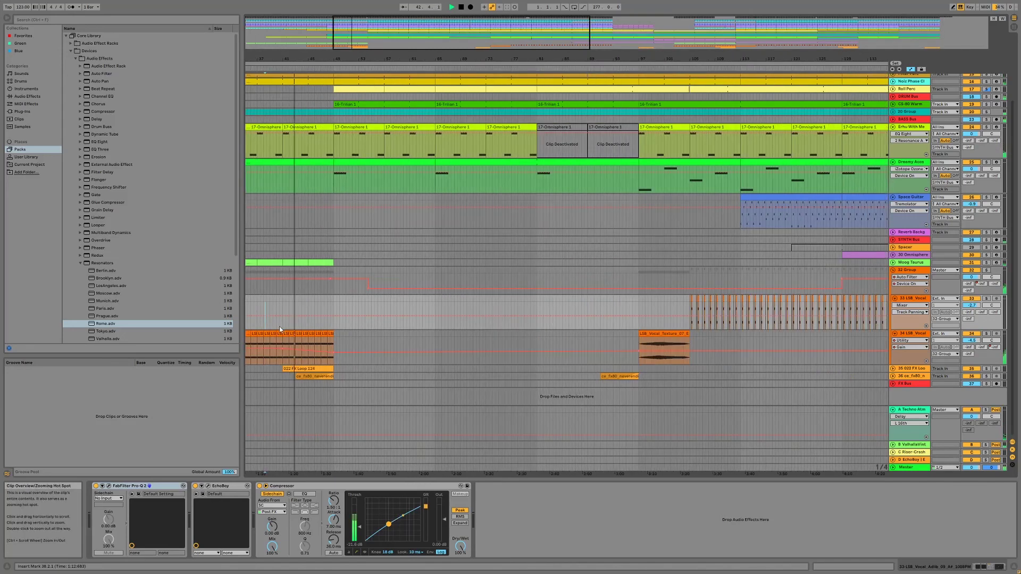
click(676, 342)
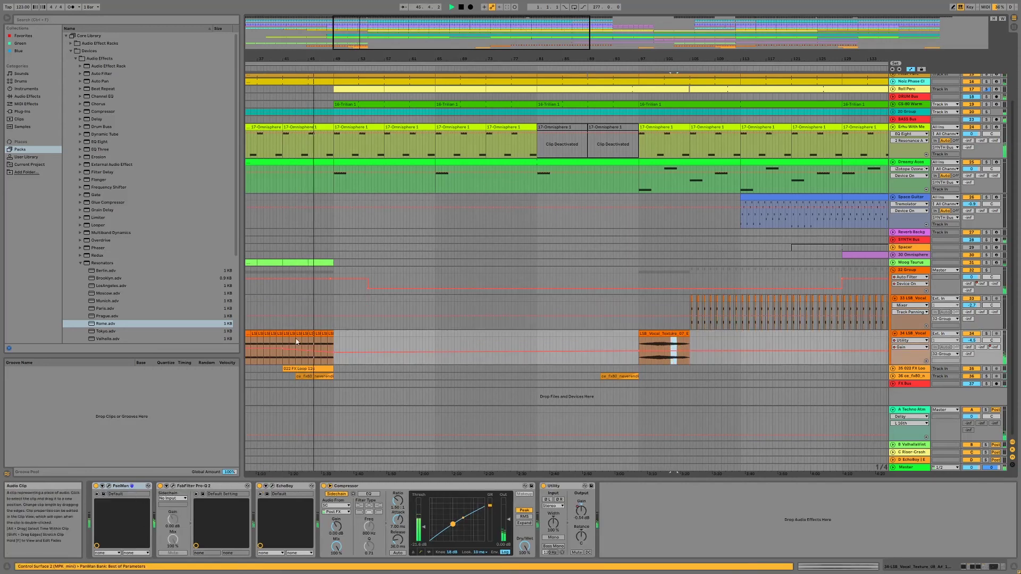
click(378, 340)
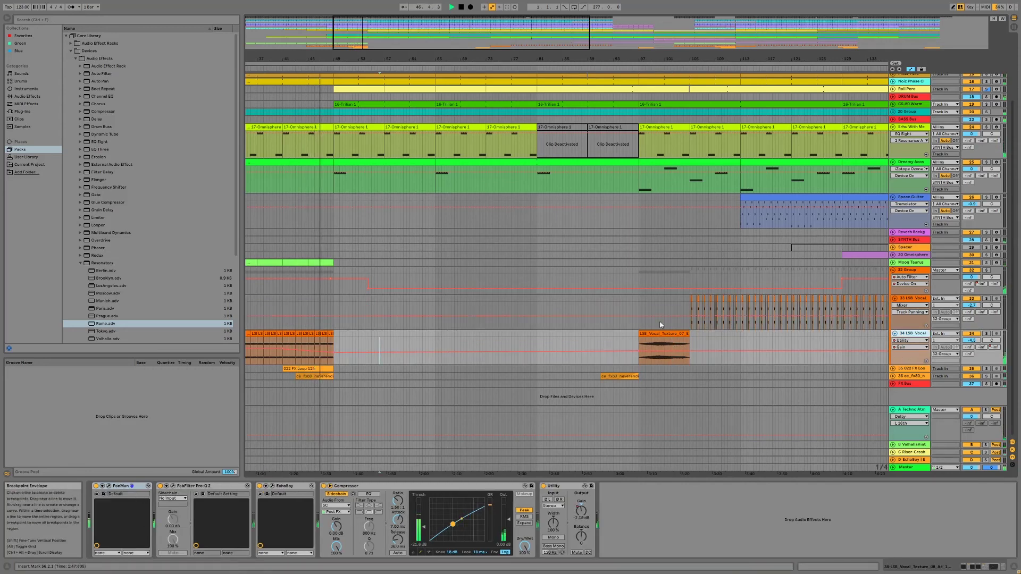
Unfold the 022 FX Loop and us_fx80 tracks beneath the vocals, and stop playback.
click(893, 368)
scroll(893, 392, down, 1)
click(892, 379)
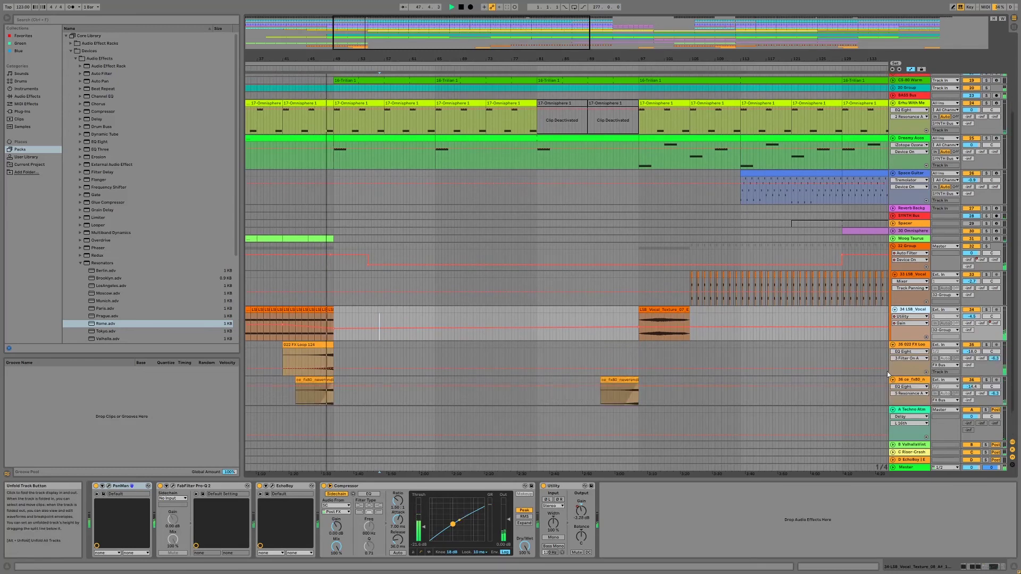
scroll(877, 361, down, 1)
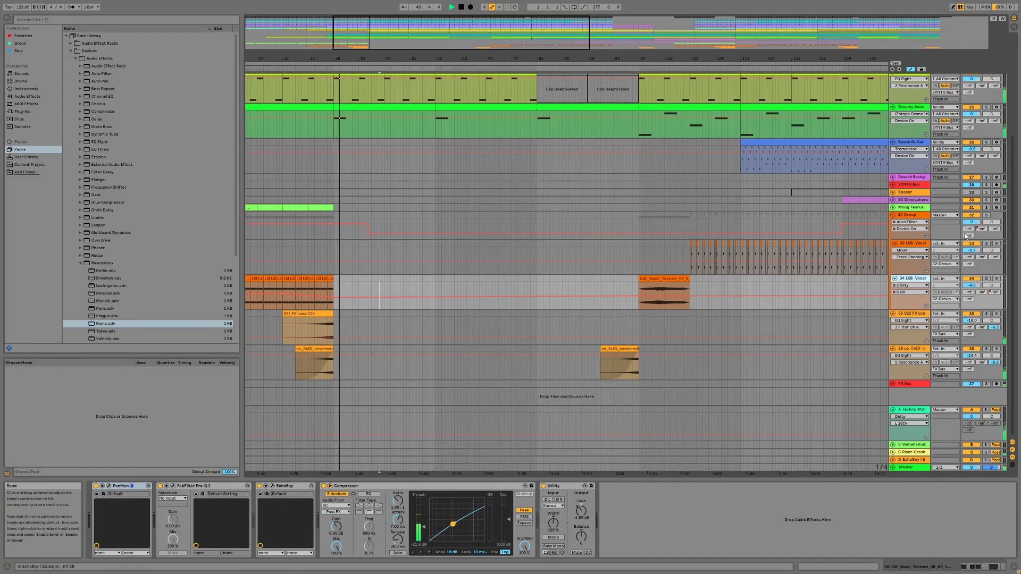
scroll(1019, 178, up, 4)
scroll(1019, 178, up, 1)
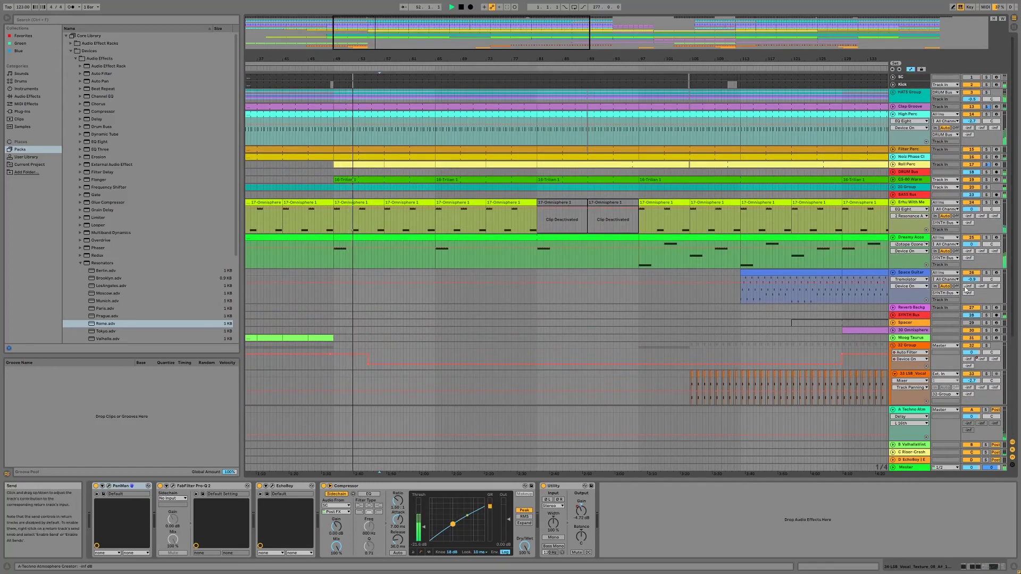
scroll(974, 266, down, 2)
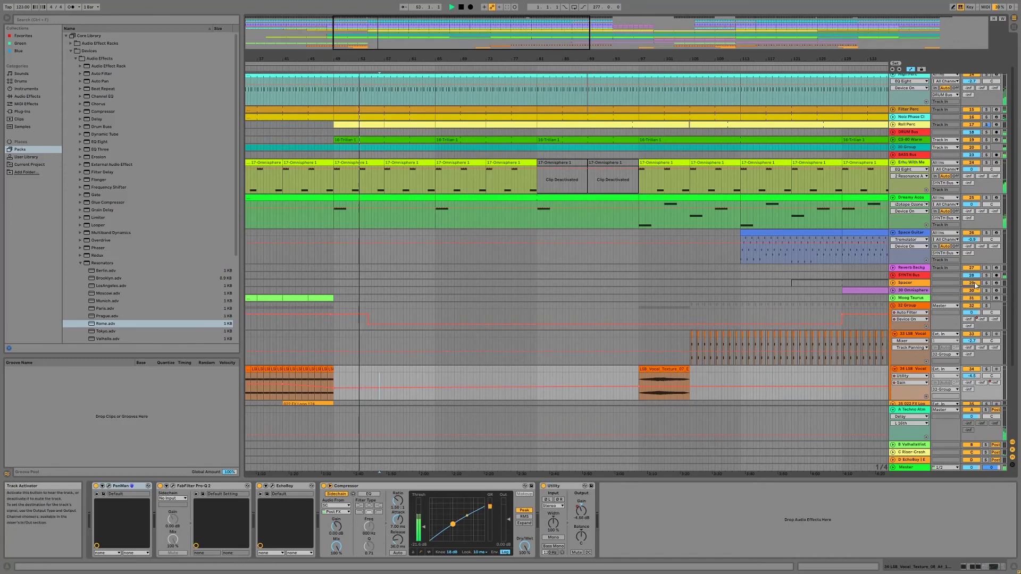
scroll(768, 232, down, 4)
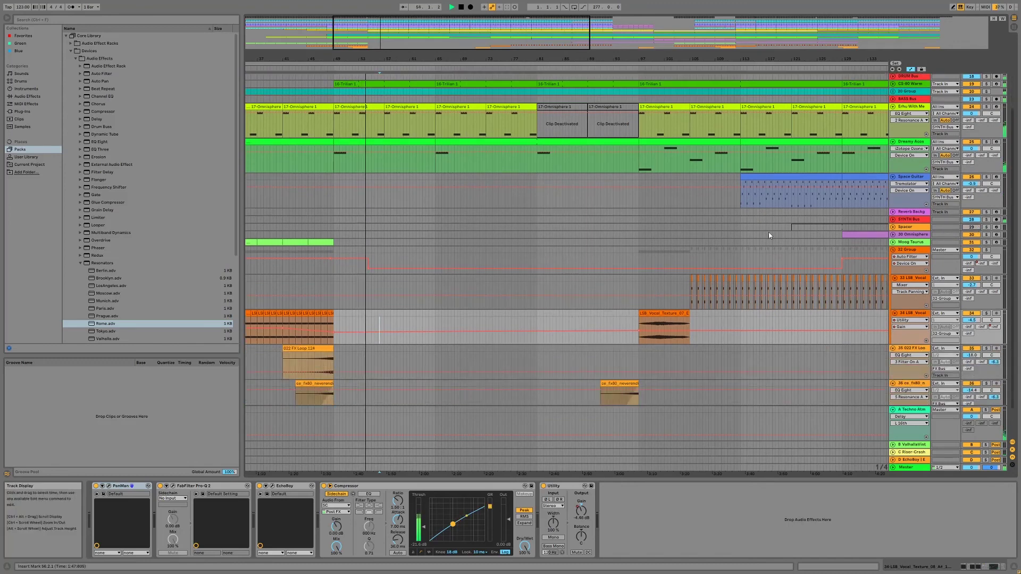
key(space)
Audition the 022 FX Loop 124 clip soloed from bar 47, with its EQ Eight and EchoBoy chain shown.
scroll(330, 126, left, 4)
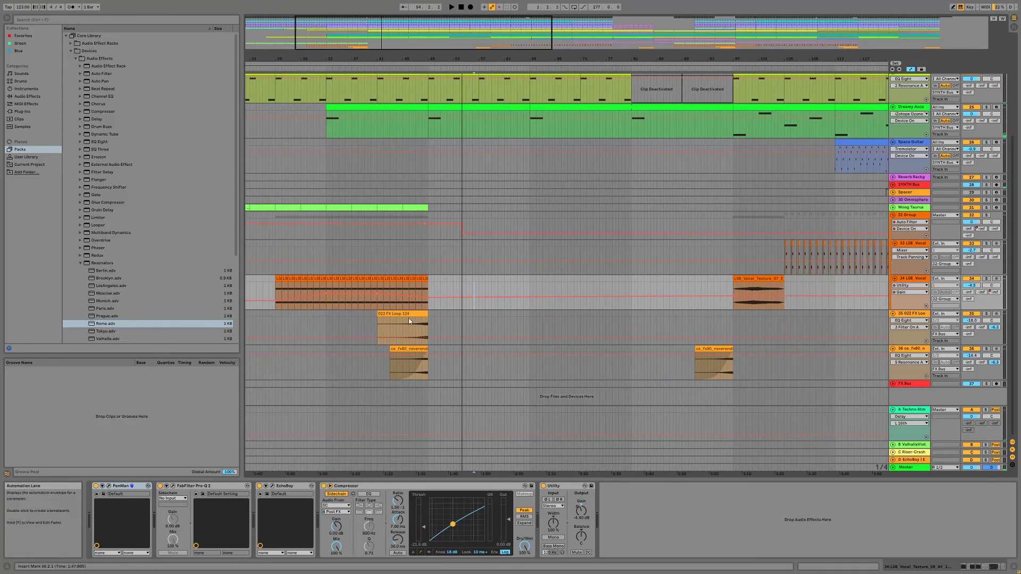
click(408, 318)
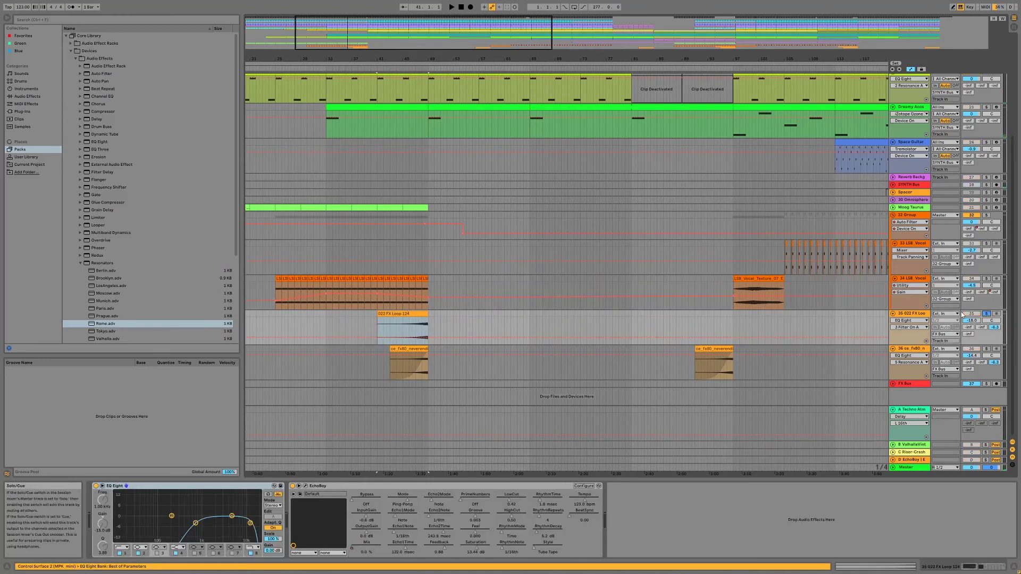
key(space)
click(417, 327)
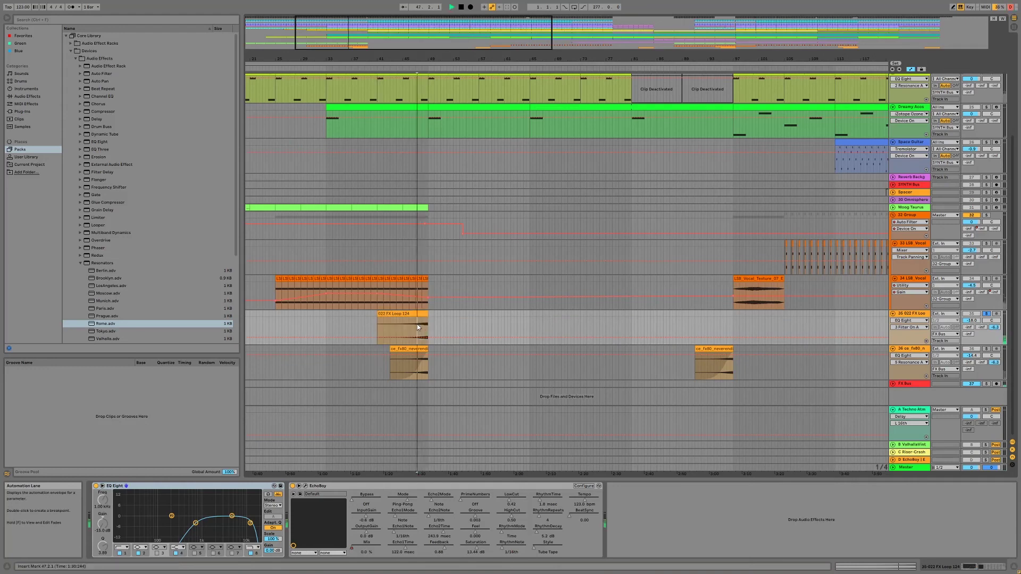
Solo the us_fx80 track and play its first clip from bar 47 with its device chain shown.
click(985, 351)
key(space)
click(418, 365)
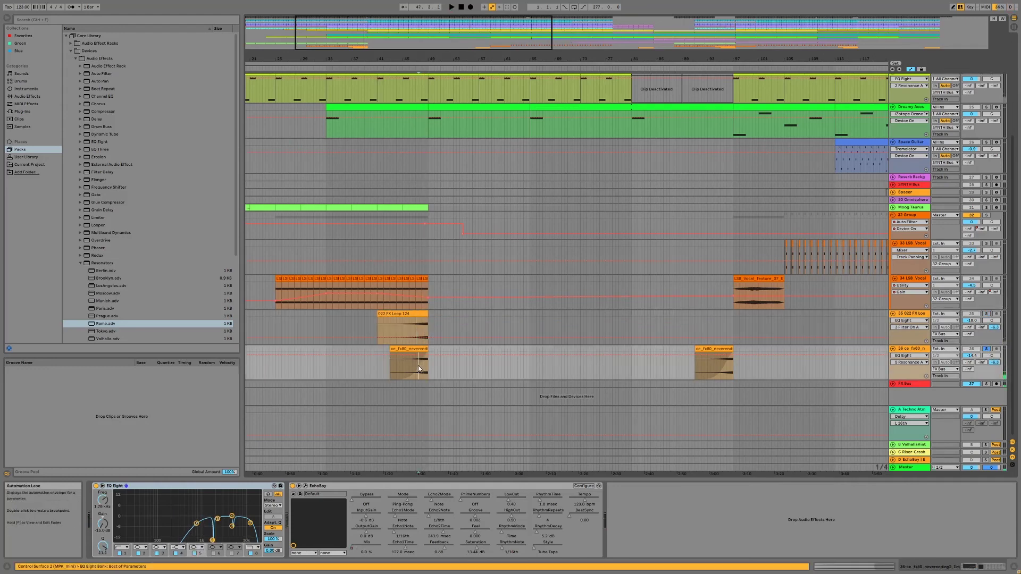
key(space)
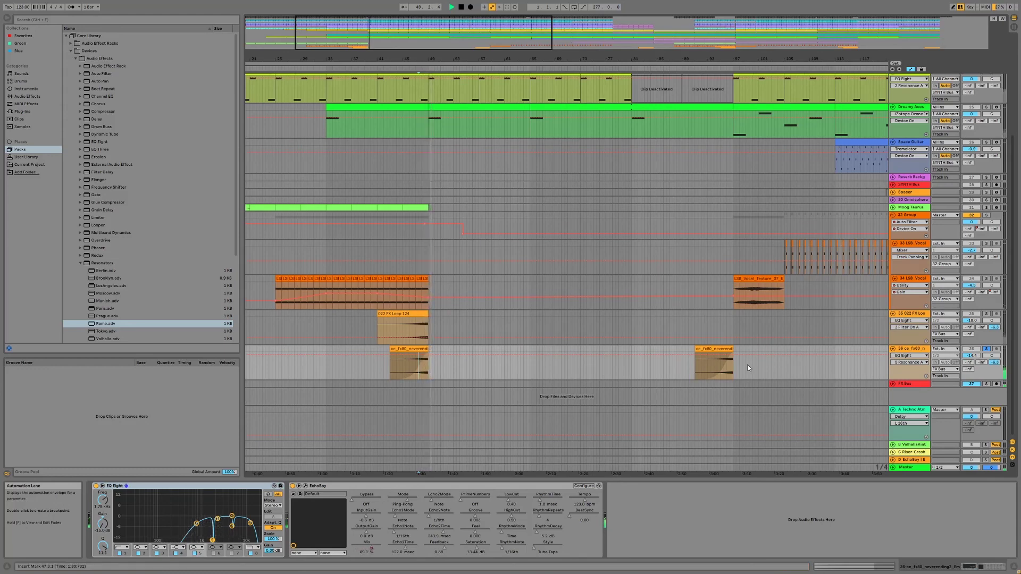
Show the whole arrangement, play it from bar 95 at the second us_fx80 clip, and stop playback.
click(1002, 18)
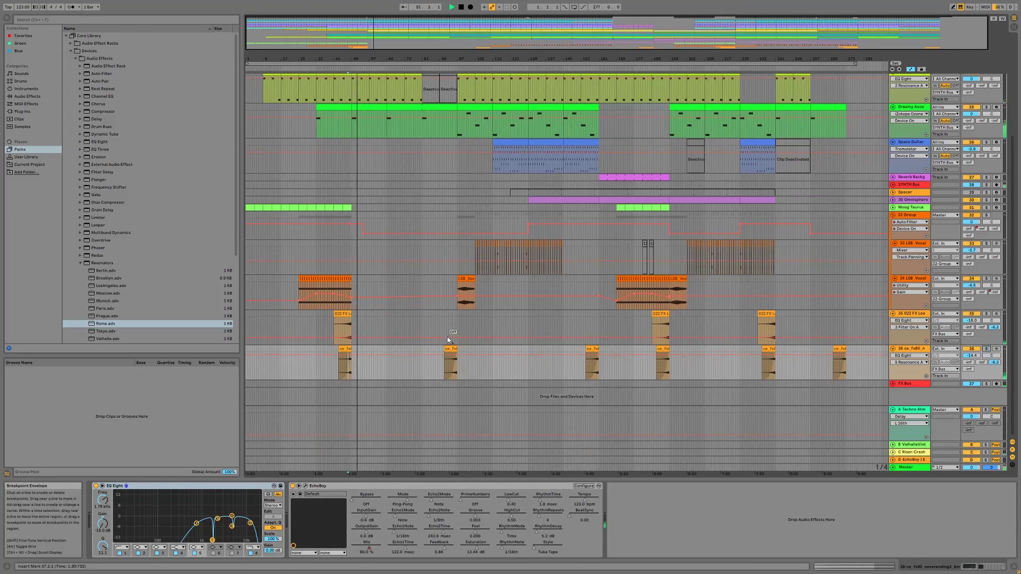
click(451, 314)
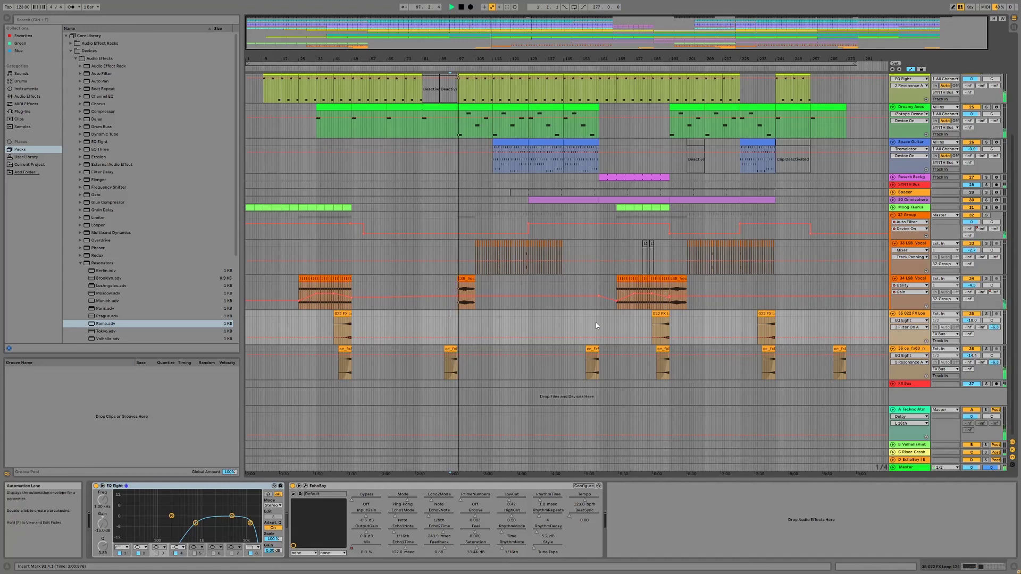
scroll(520, 356, up, 5)
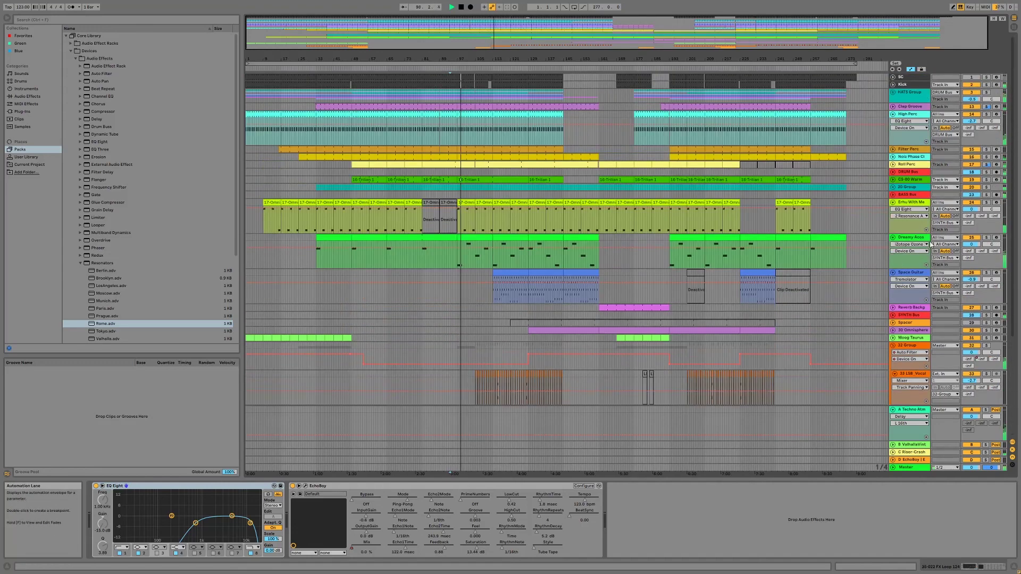
key(space)
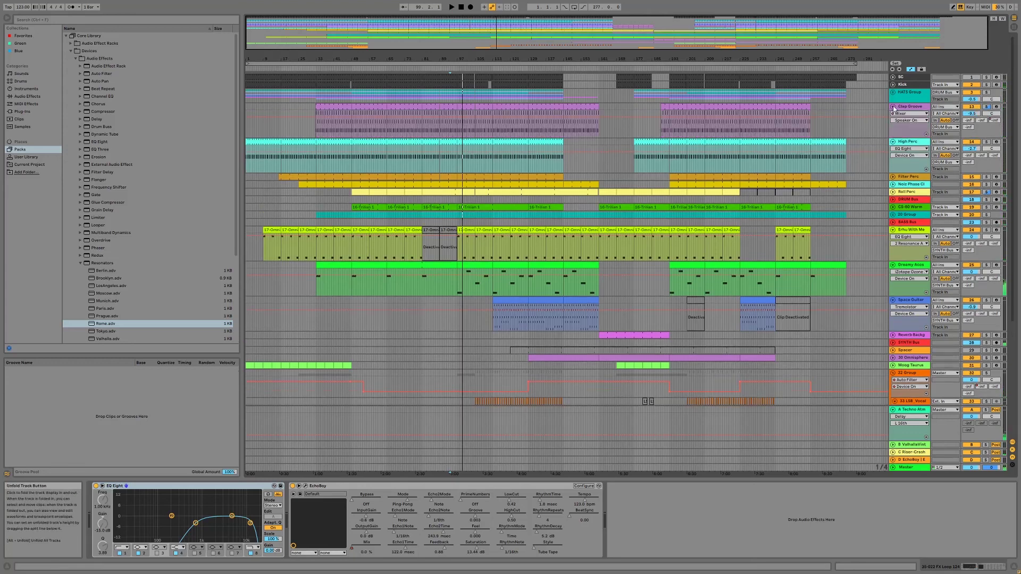
Open the Clap Groove track's Instrument Rack, display its second Drum Rack chain, and resume playback.
click(901, 108)
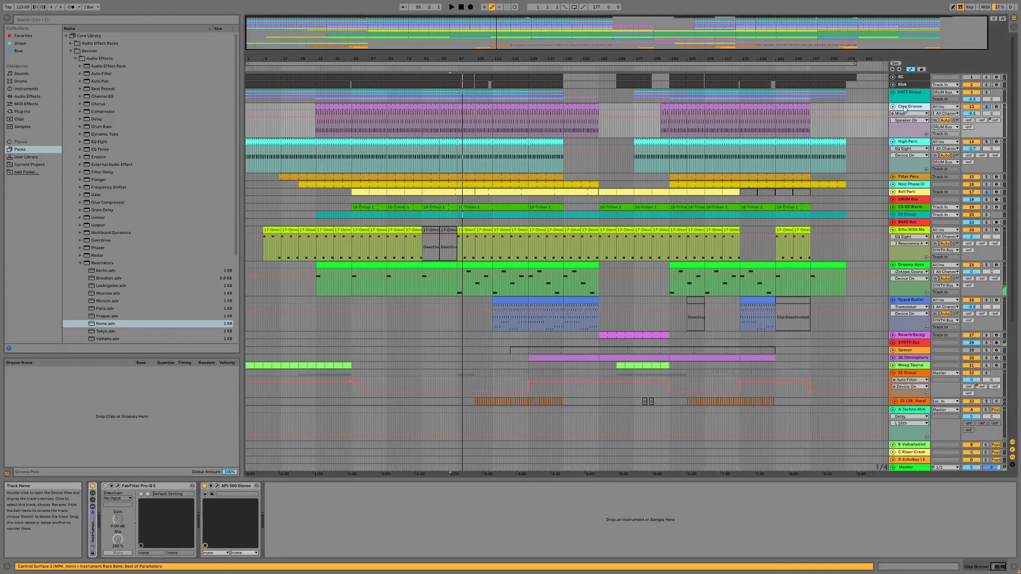
double_click(92, 526)
click(175, 513)
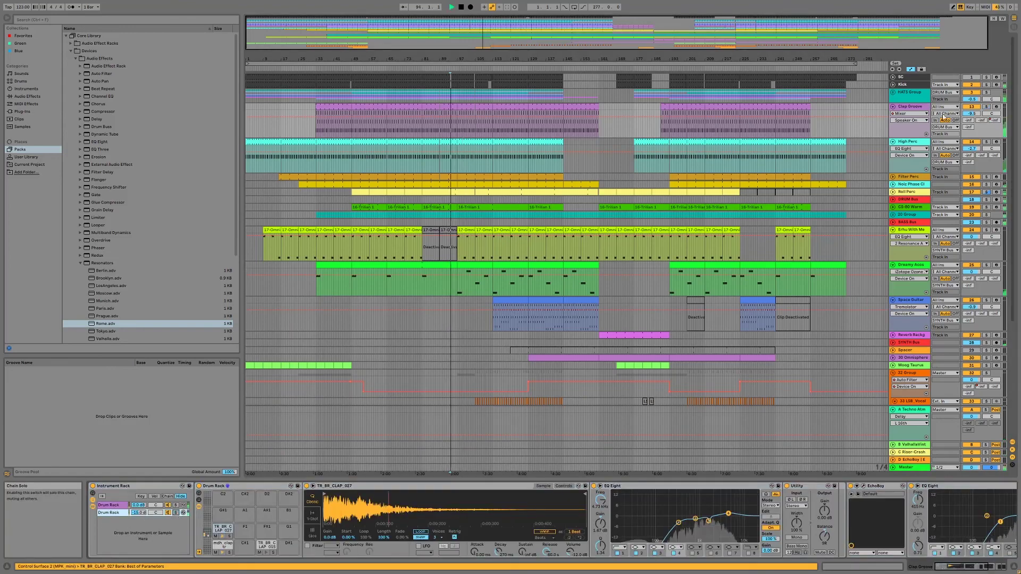
key(space)
scroll(862, 325, down, 3)
scroll(476, 269, down, 6)
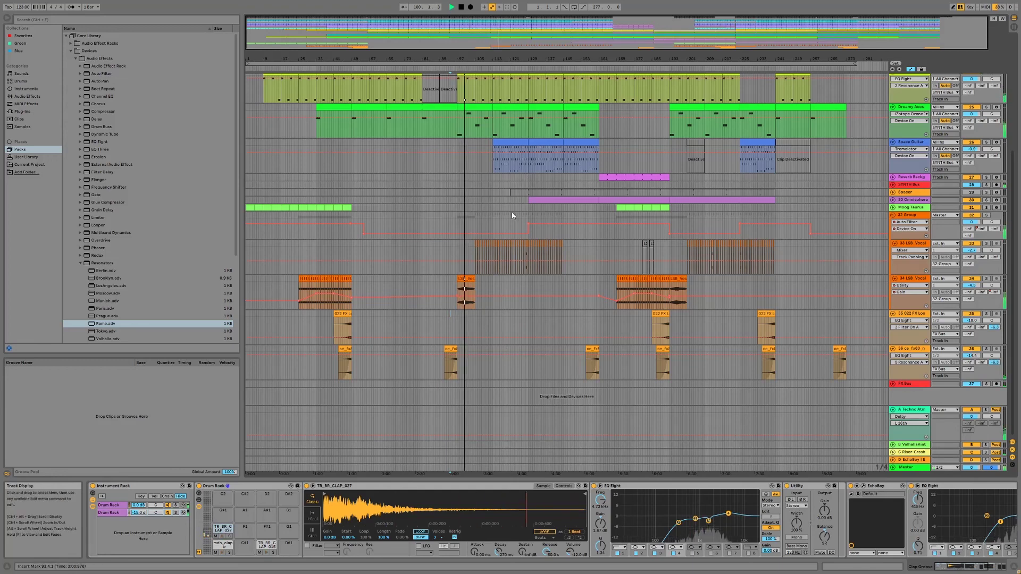
Select the vocal texture clip at bar 97 on track 34, inspect its waveform, and return to its device chain.
click(476, 306)
key(shift+Tab)
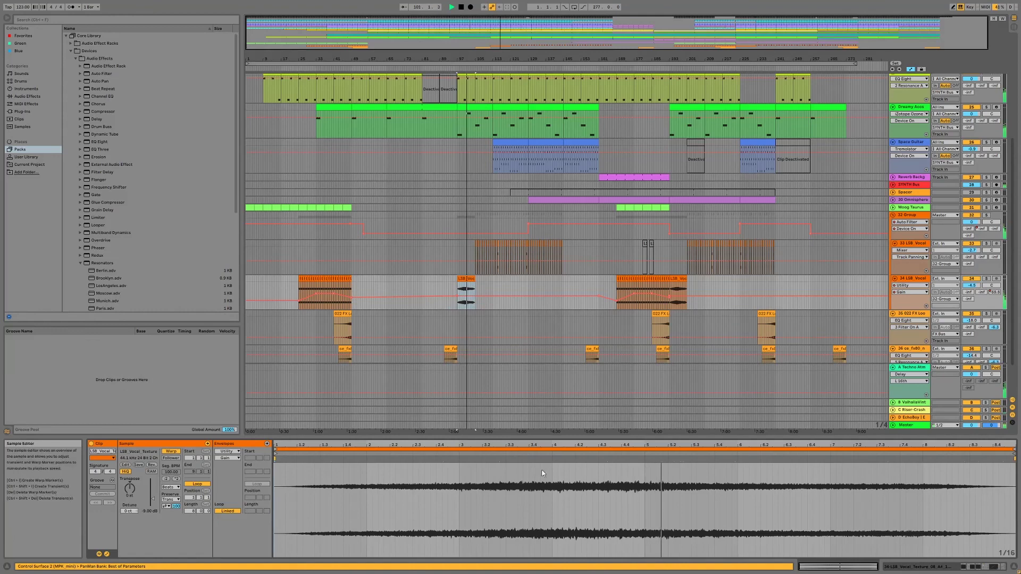
key(shift+Tab)
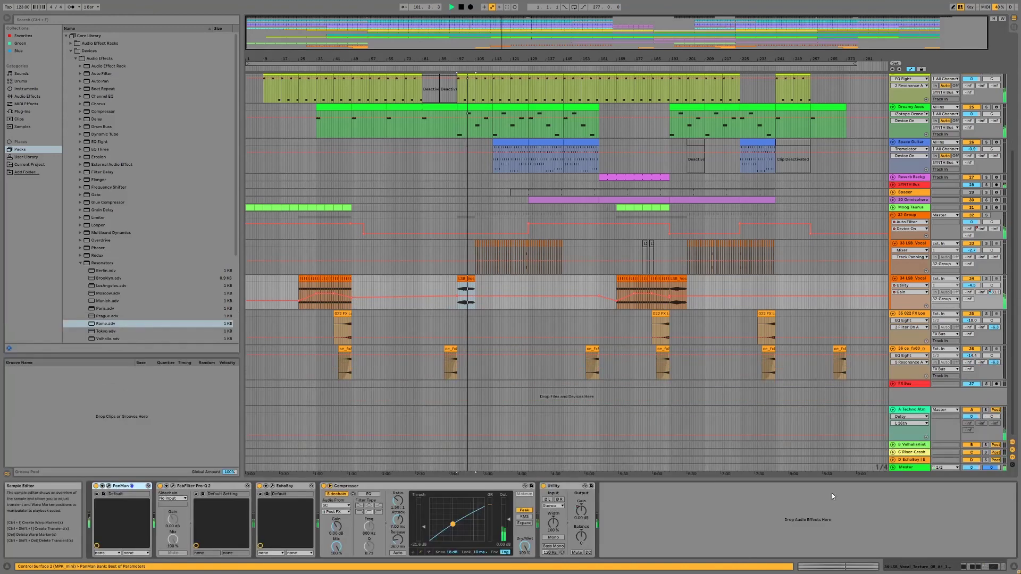
Open the FabFilter Pro-Q 2 and EchoBoy windows of the 34 LSB_Vocal track and arrange them over the browser.
click(173, 486)
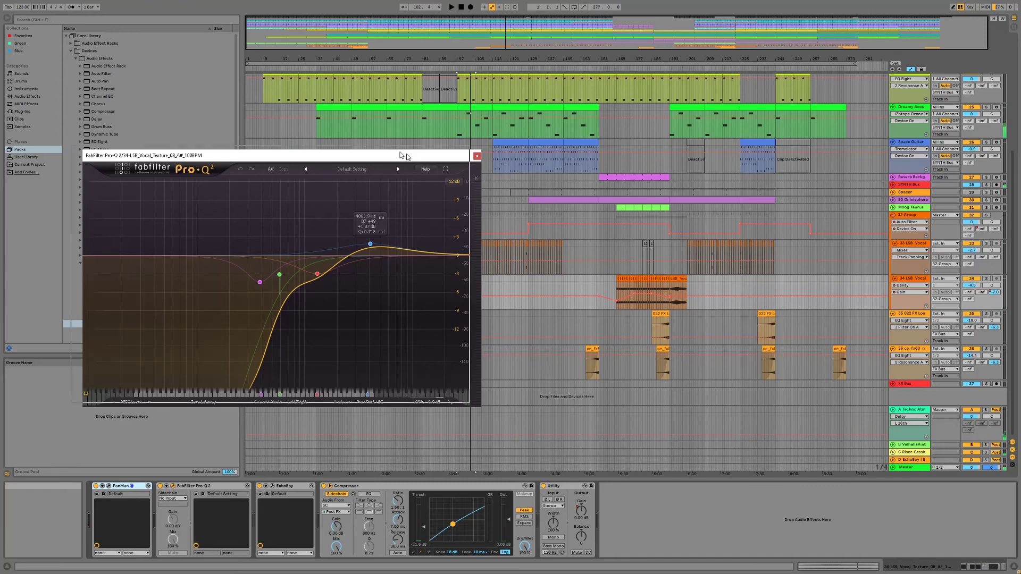
drag(406, 156, 283, 114)
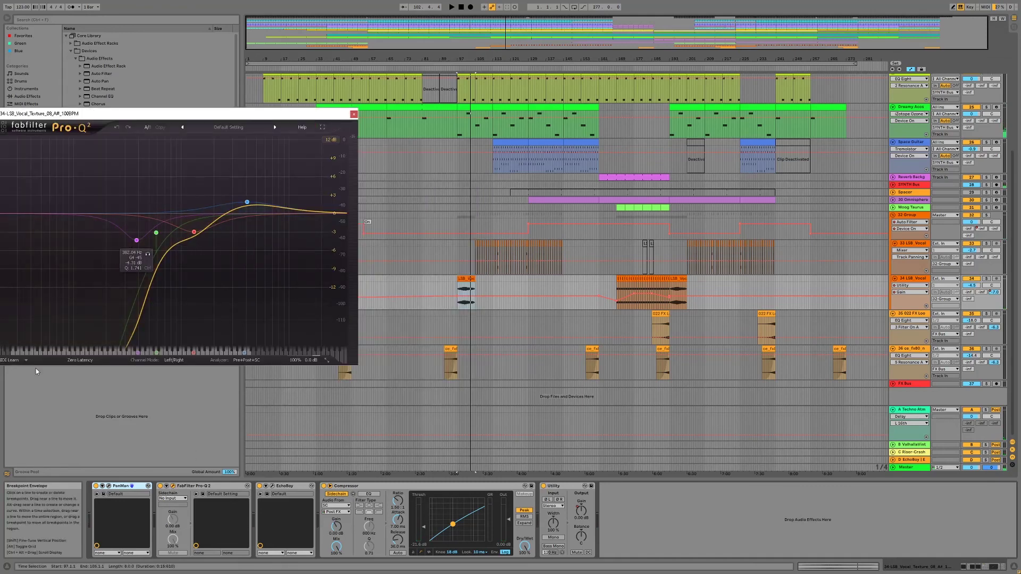
click(273, 486)
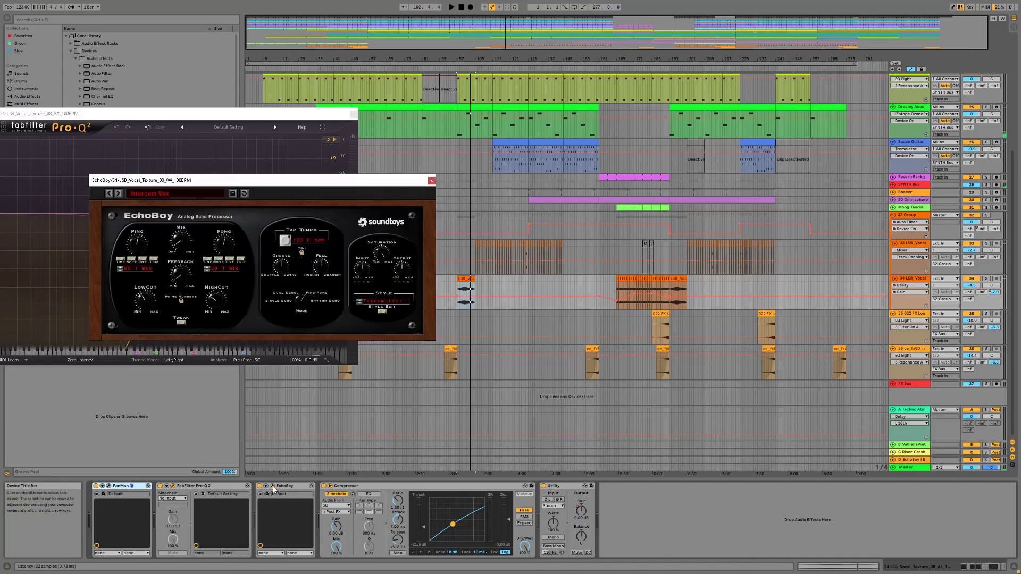
drag(223, 183, 333, 233)
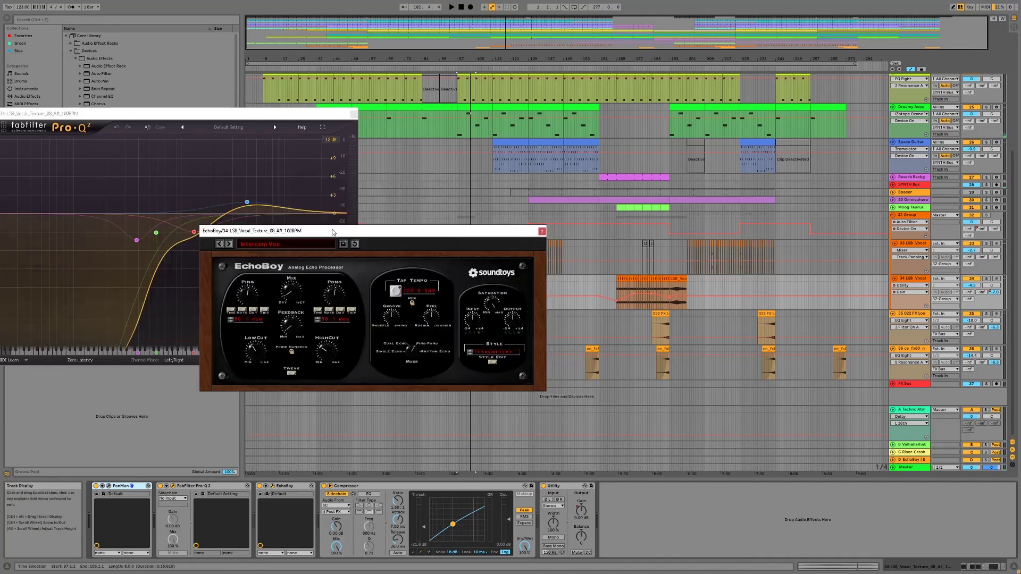
Play the soloed vocal texture from bar 97, switching EchoBoy off and back on for comparison, and stop.
key(space)
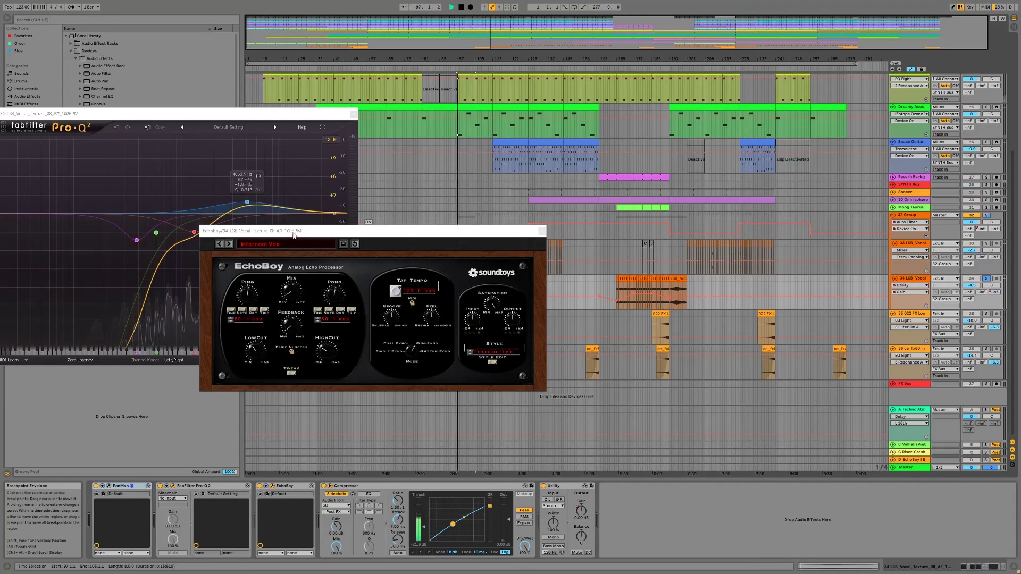
drag(248, 233, 67, 242)
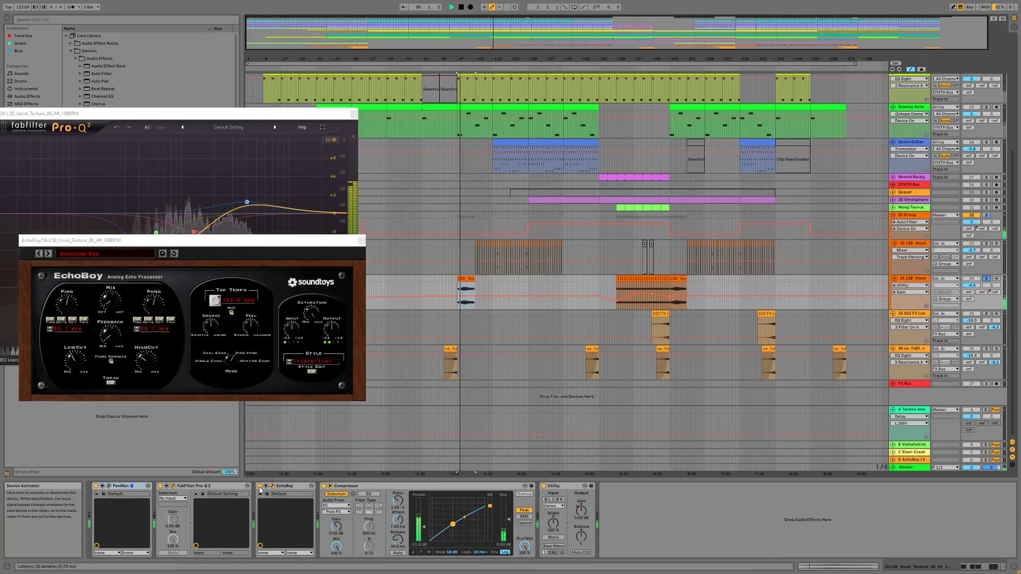
click(259, 486)
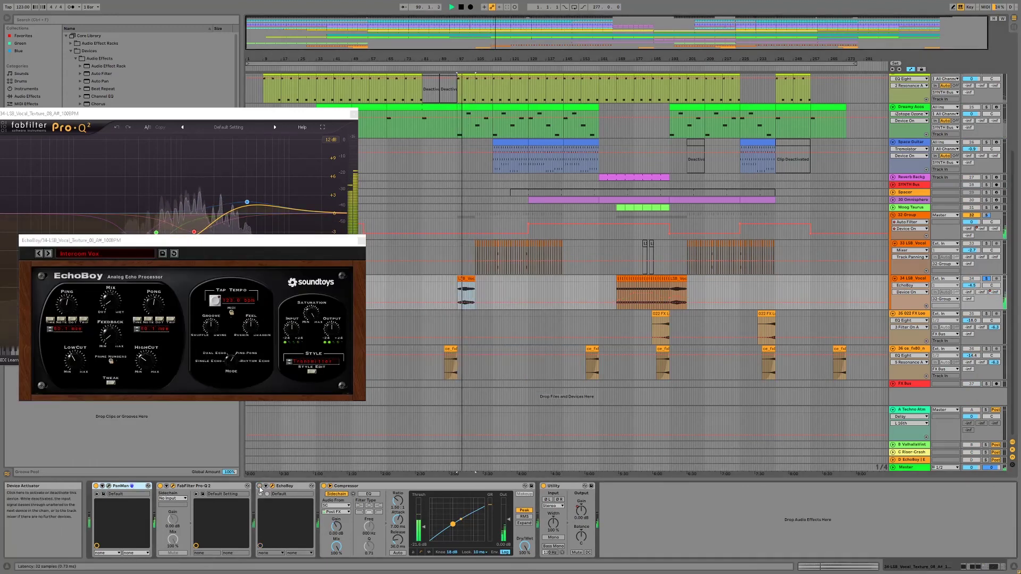
click(259, 487)
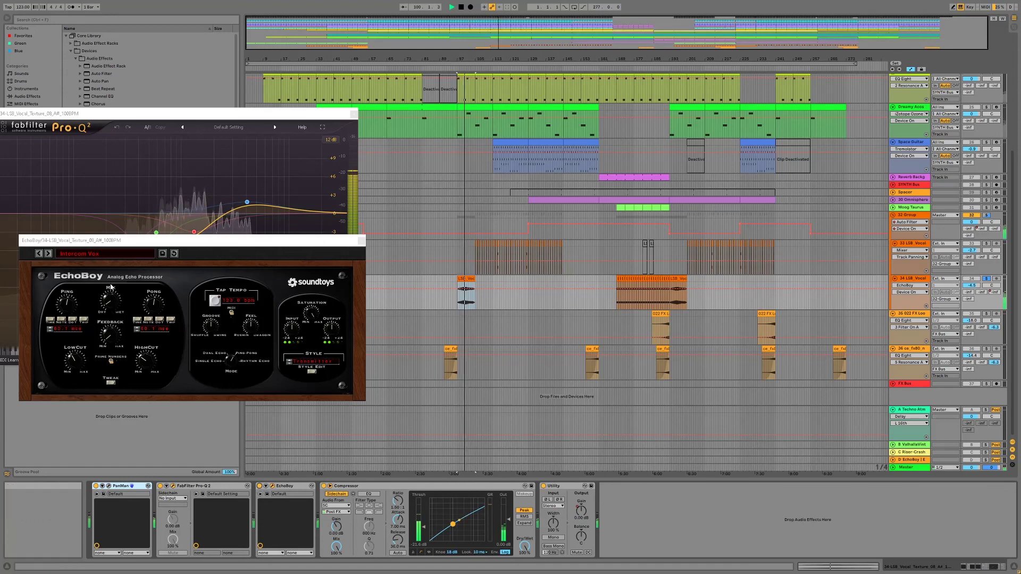
key(space)
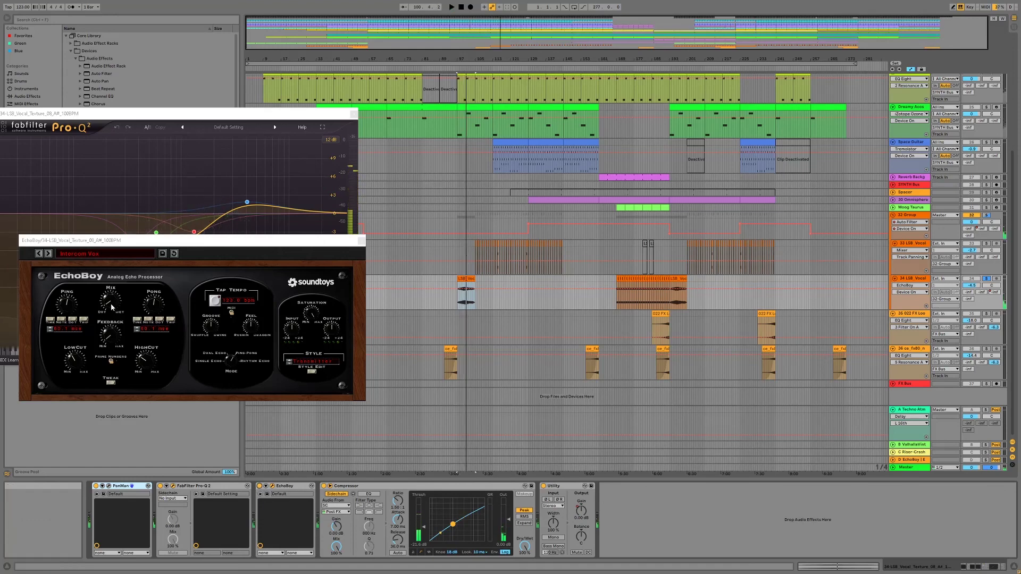
Deactivate EchoBoy on the 34 LSB_Vocal track and replay the soloed vocal texture from bar 97.
click(259, 486)
key(space)
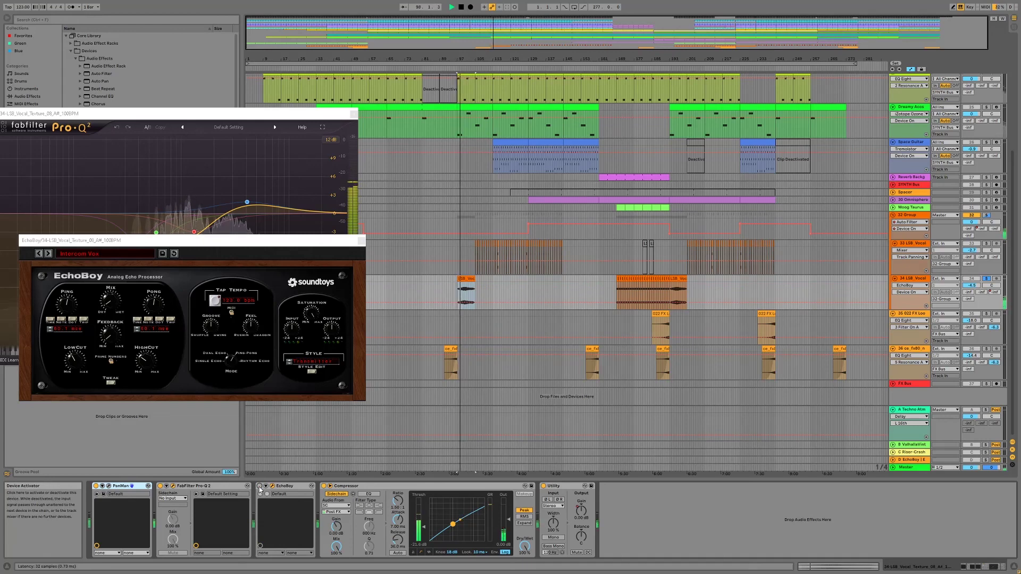
key(space)
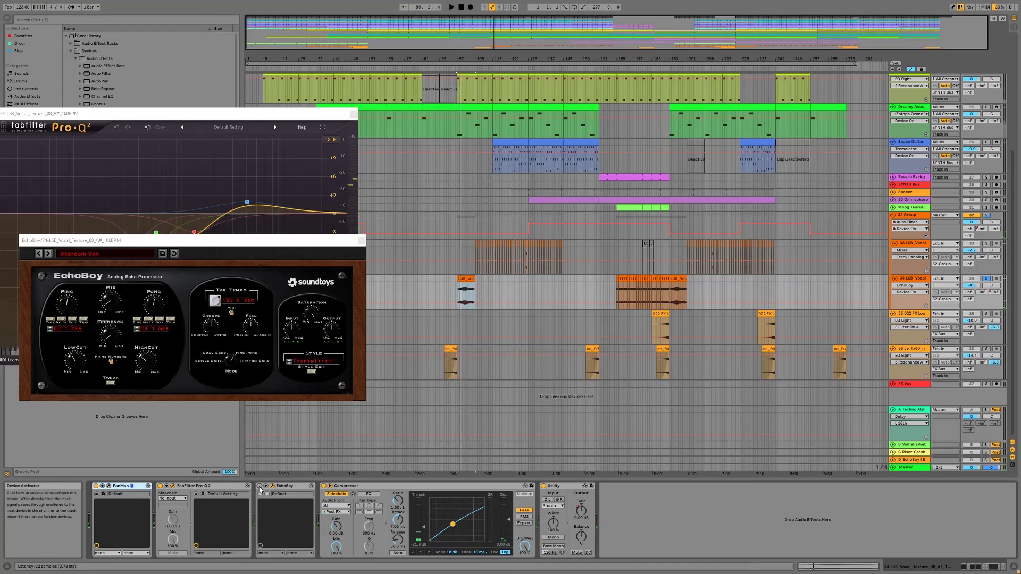
key(space)
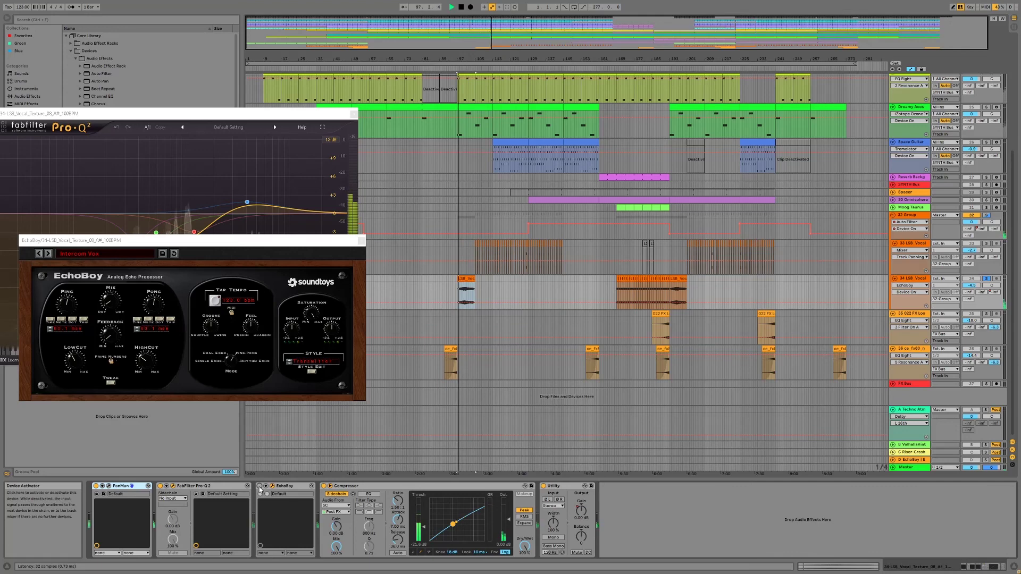
Stop playback, reactivate EchoBoy on the 34 LSB_Vocal track, and audition the soloed vocal texture twice from bar 97.
key(space)
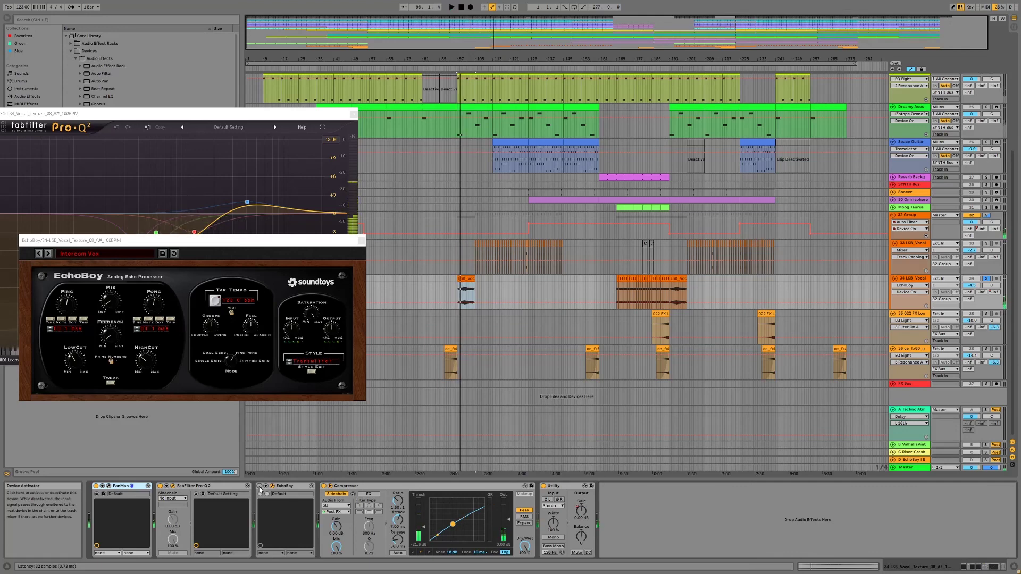
click(259, 486)
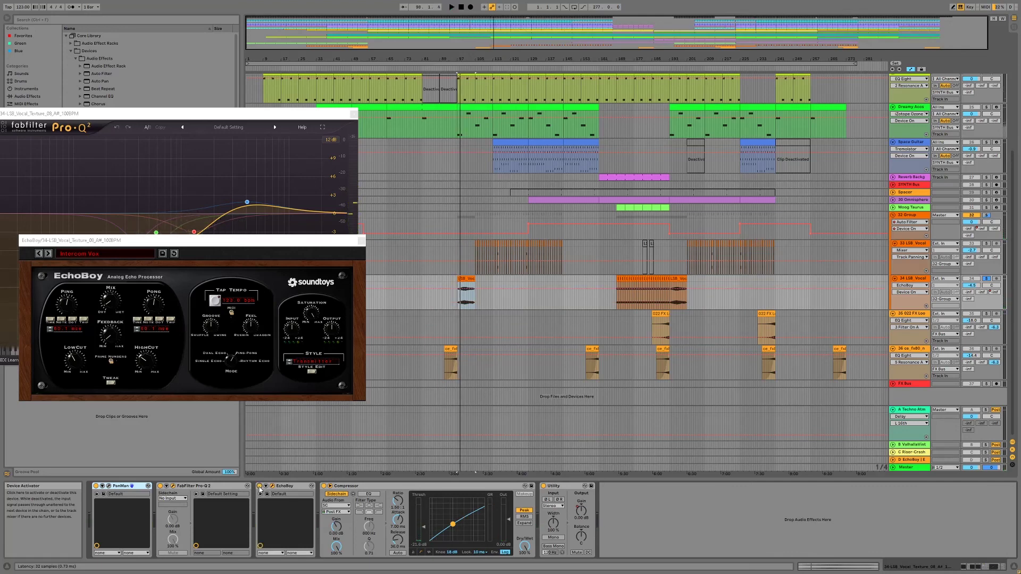
key(space)
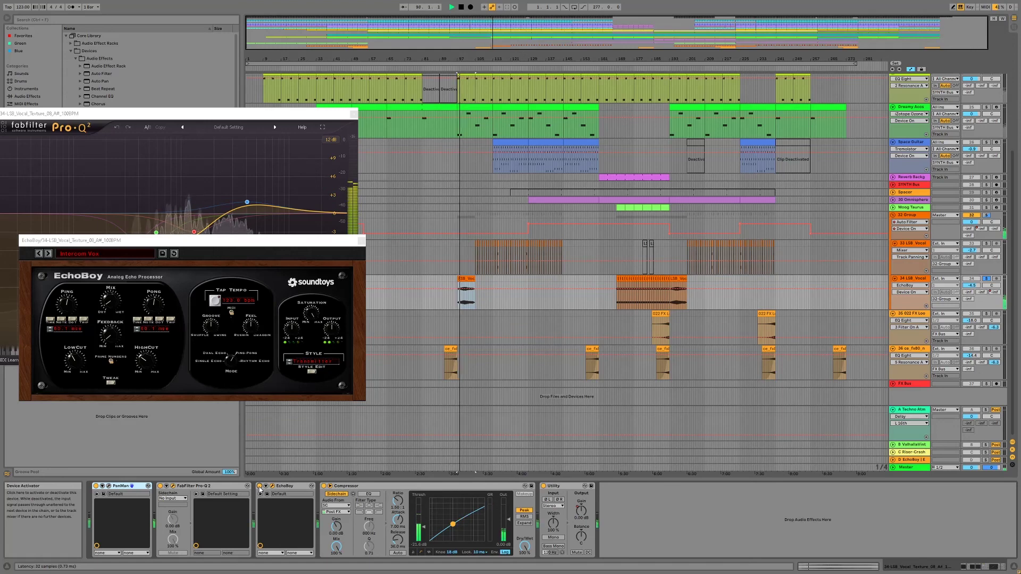
key(space)
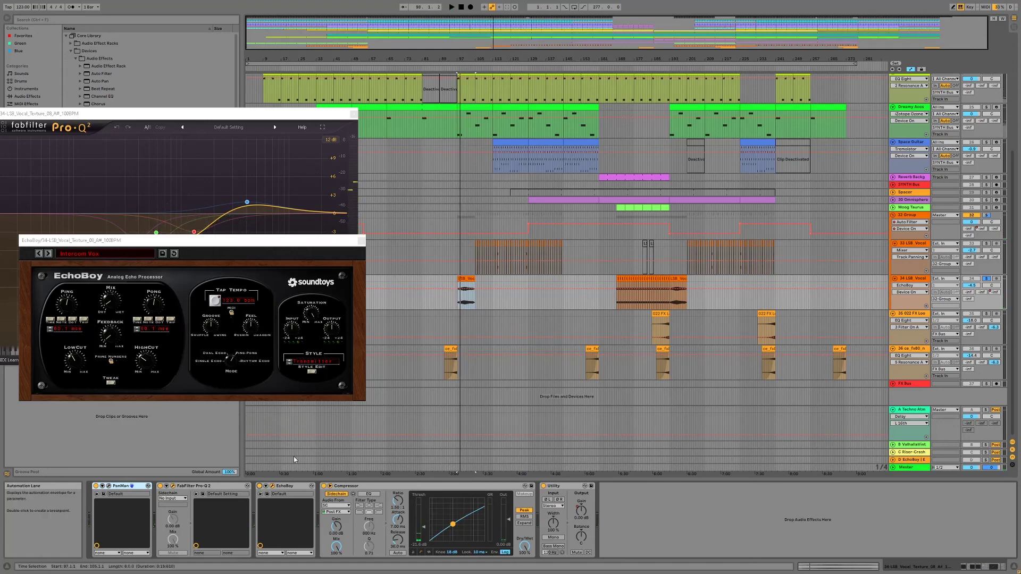
key(space)
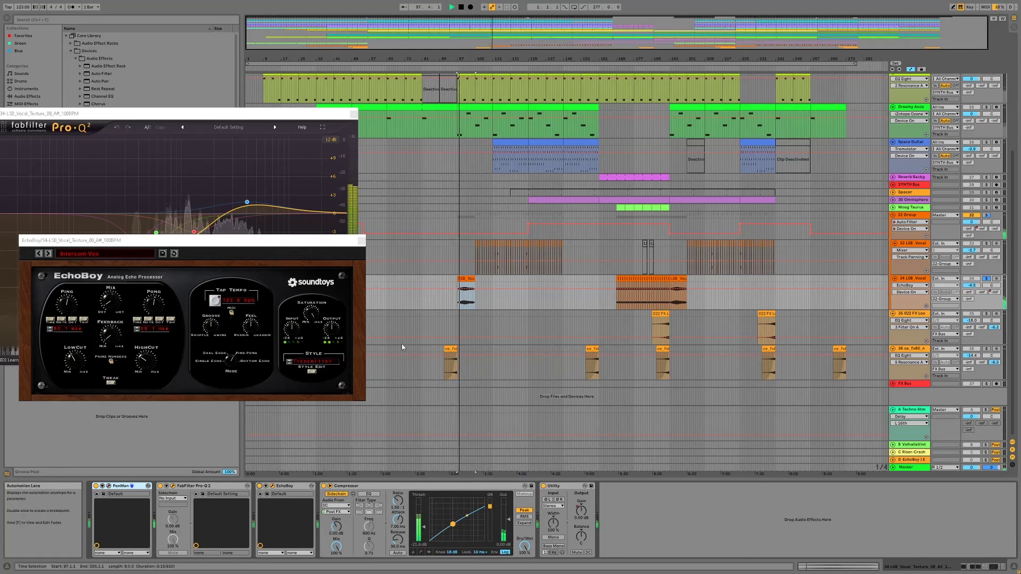
key(space)
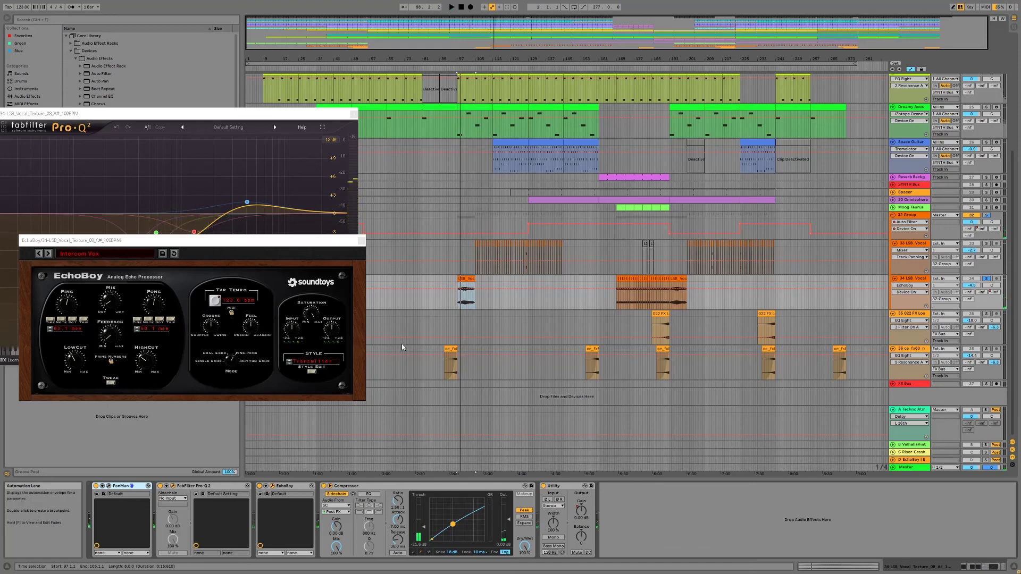
Move the EchoBoy window clear of the equalizer to view its settings, and close both the EchoBoy and FabFilter Pro-Q 2 windows.
drag(132, 240, 309, 252)
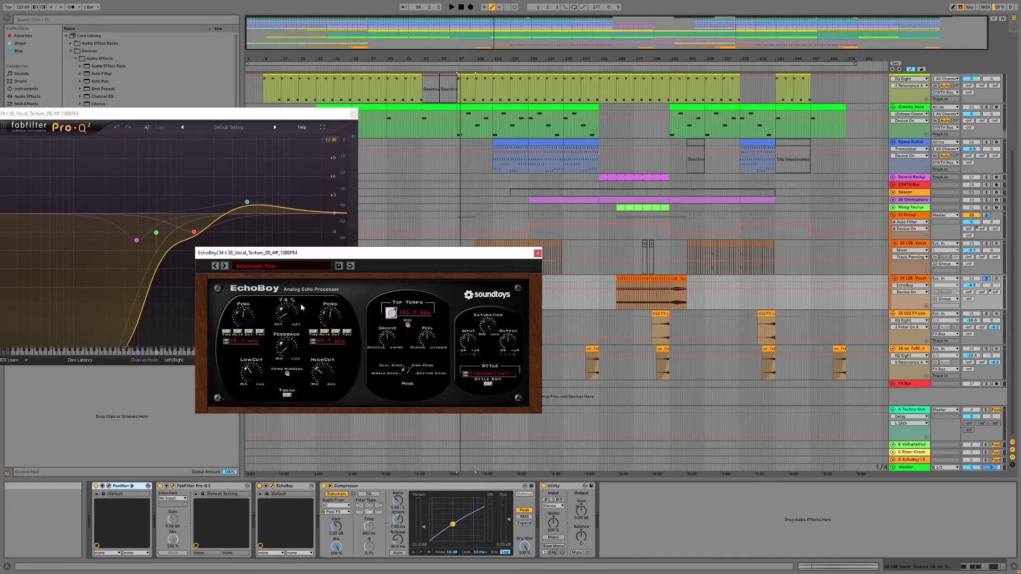
click(537, 253)
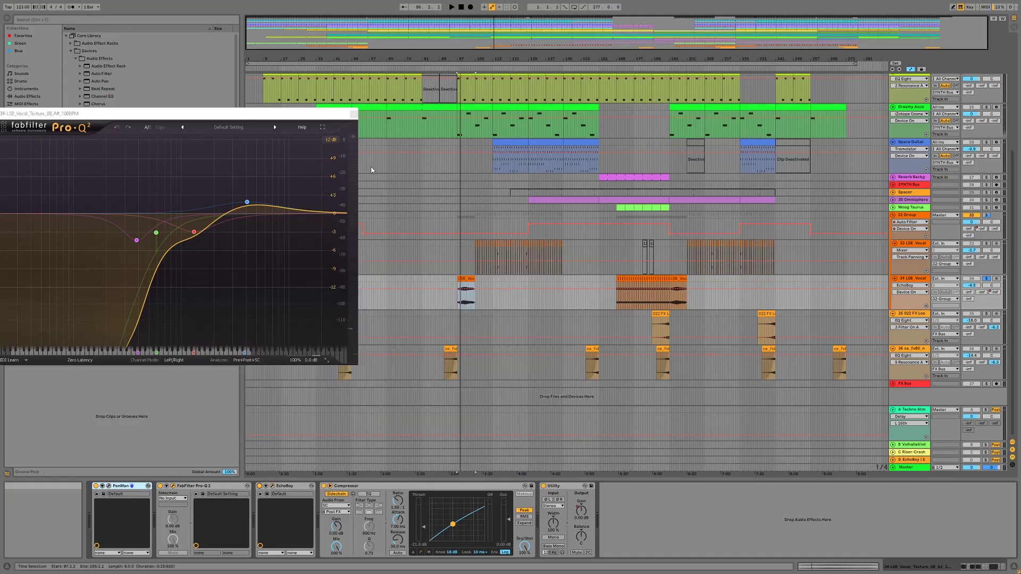
click(354, 114)
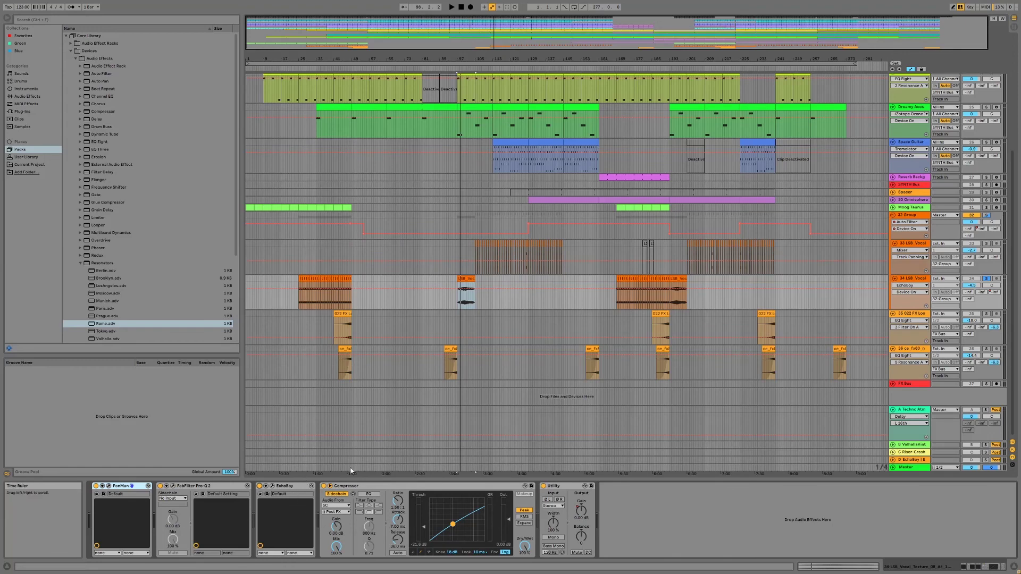
click(986, 280)
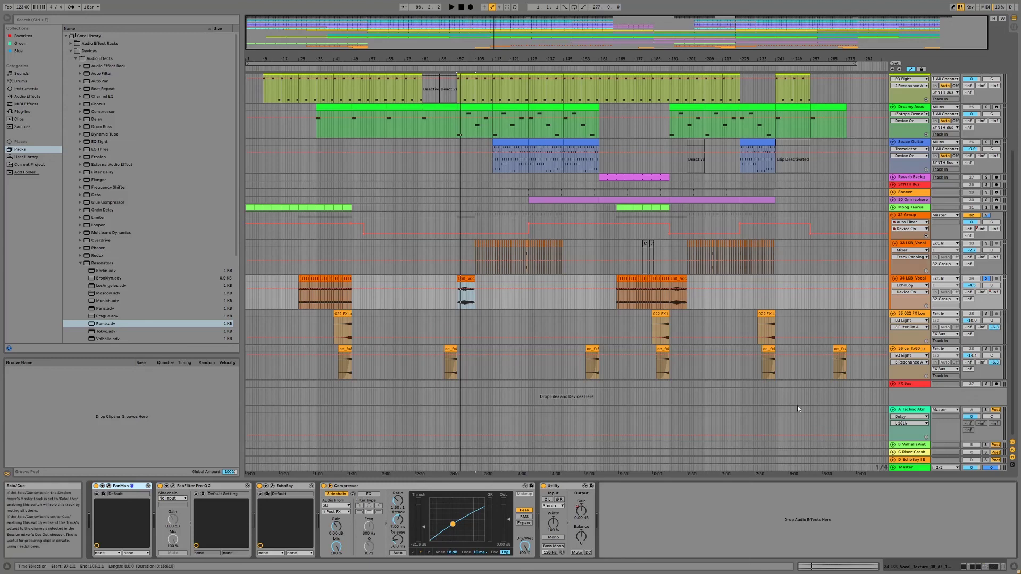
Reopen EchoBoy from the 34 LSB_Vocal device chain, examine its echo settings, and close its window again.
click(287, 485)
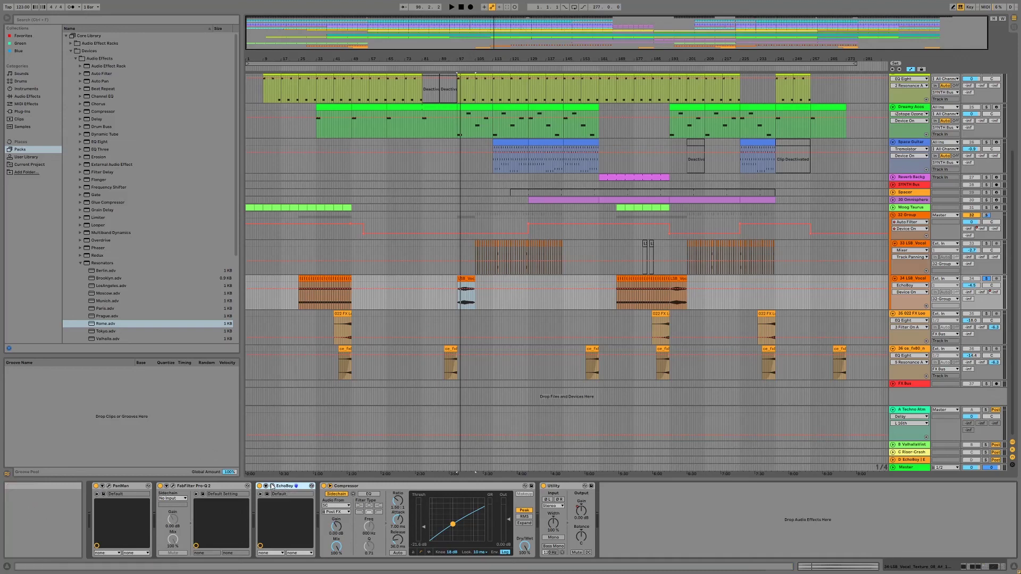
click(272, 486)
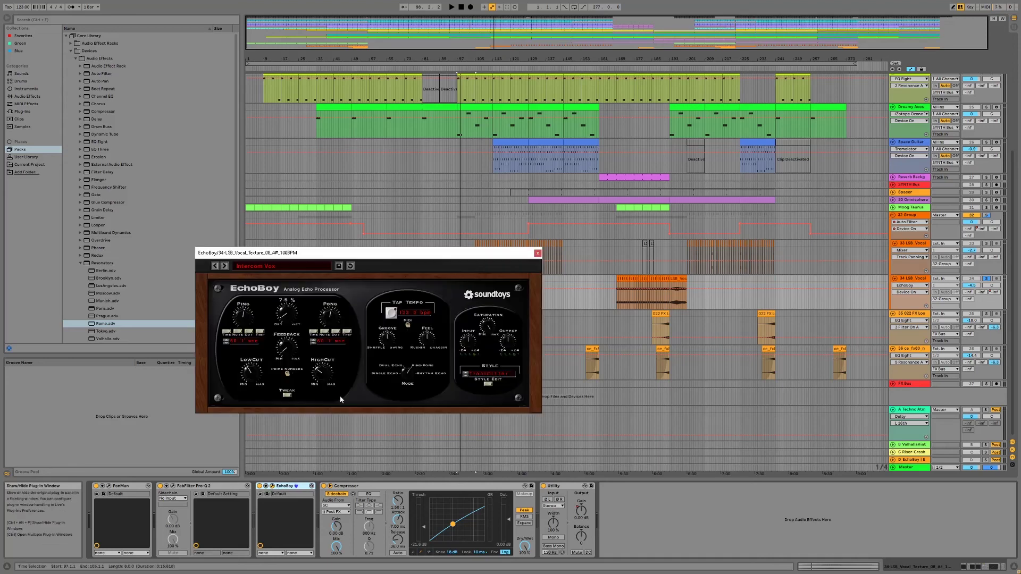
click(538, 253)
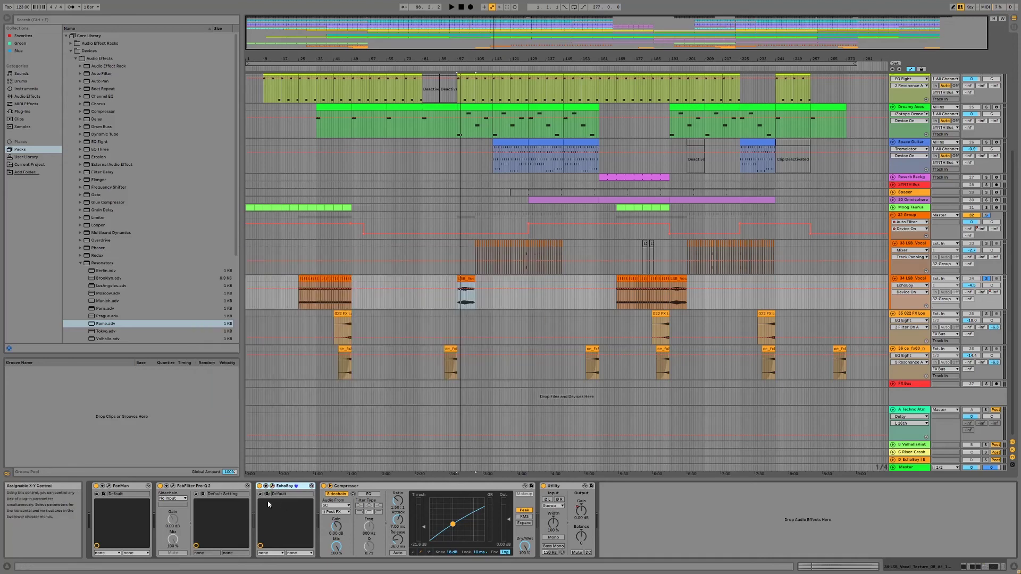